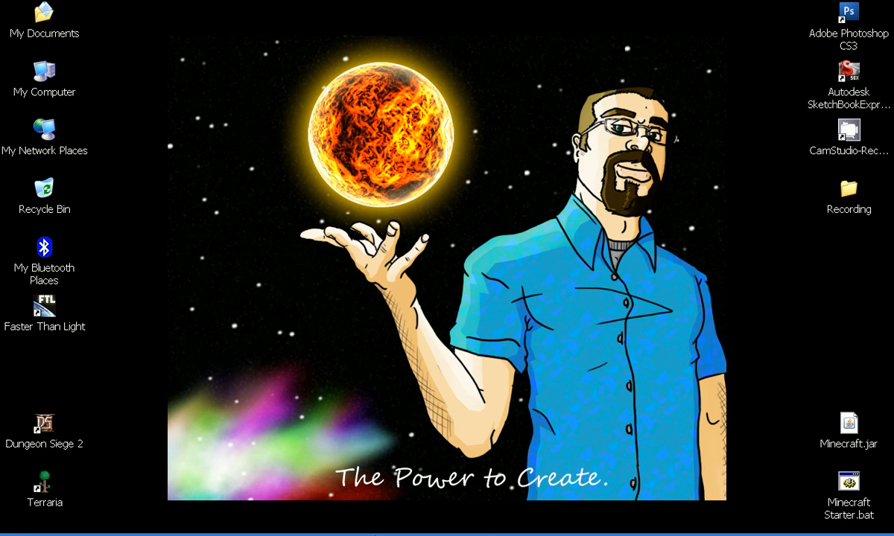
- Switch to Photoshop, restore the fifty_jobs_from_a_to_z sketch sheet and widen its window
{"action": "key", "text": "alt+Tab"}
{"action": "key", "text": "alt+Tab"}
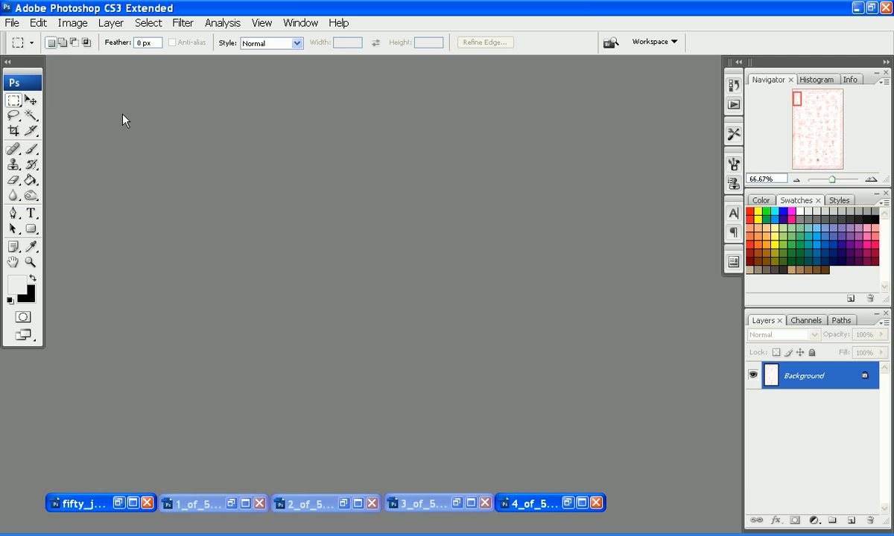
{"action": "left_click", "coordinate": [30, 196]}
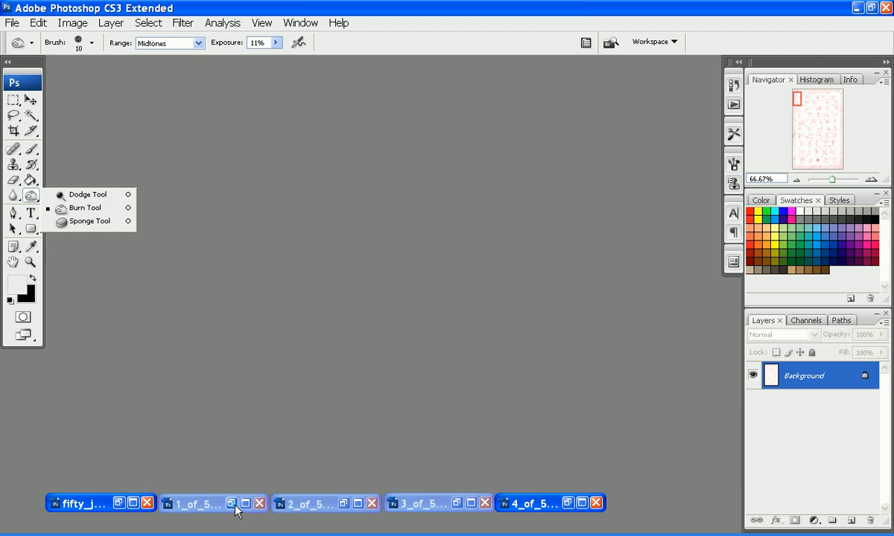
{"action": "left_click", "coordinate": [118, 504]}
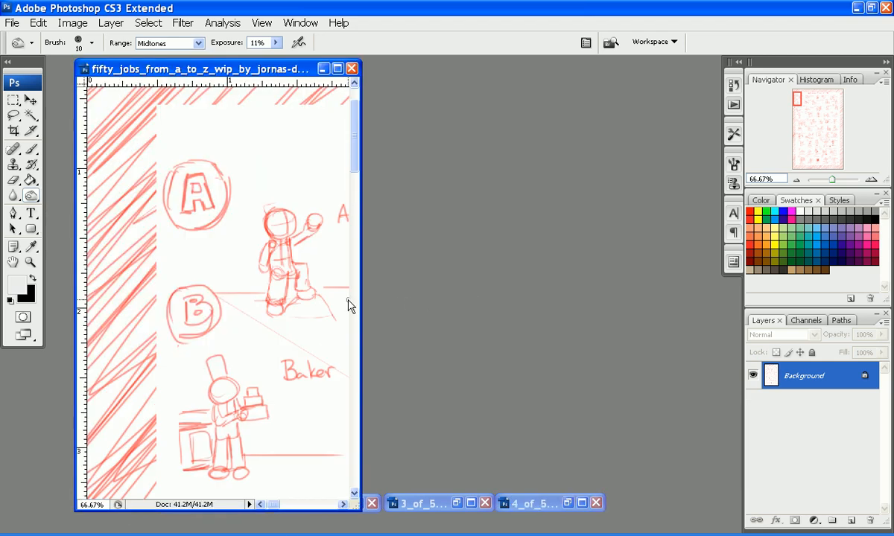
{"action": "left_click_drag", "start_coordinate": [362, 300], "coordinate": [659, 302]}
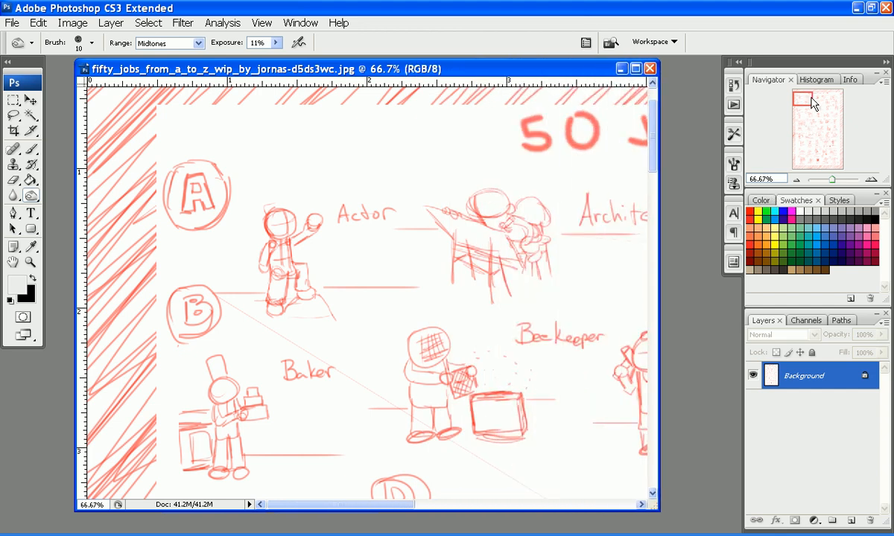
- Examine the job sketches in the sheet's upper rows around Astronaut and Actor at different zoom levels, and minimize the sheet
{"action": "left_click_drag", "start_coordinate": [812, 103], "coordinate": [834, 105]}
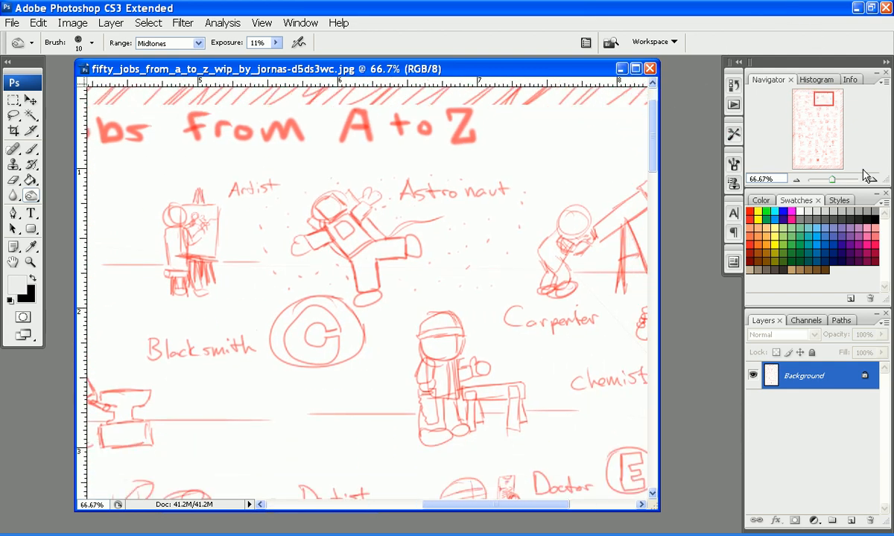
{"action": "left_click", "coordinate": [871, 180]}
{"action": "left_click", "coordinate": [871, 180]}
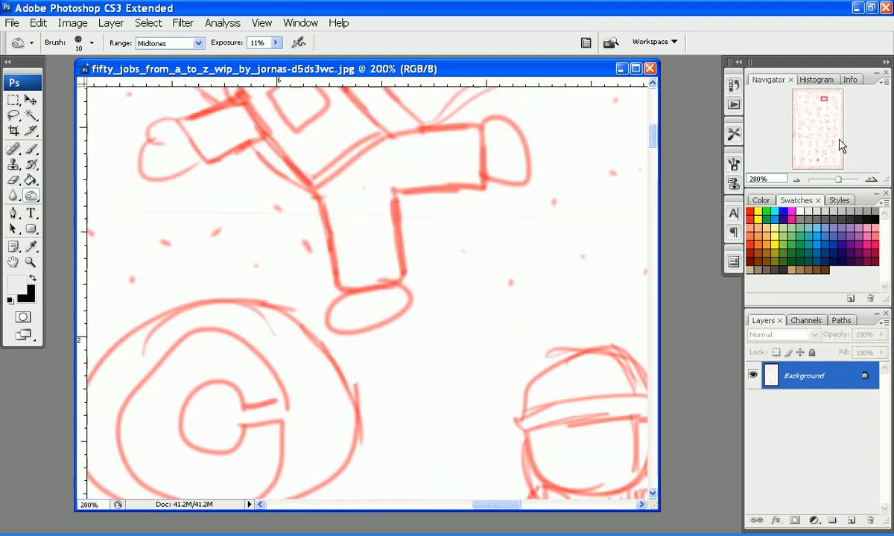
{"action": "left_click", "coordinate": [825, 104]}
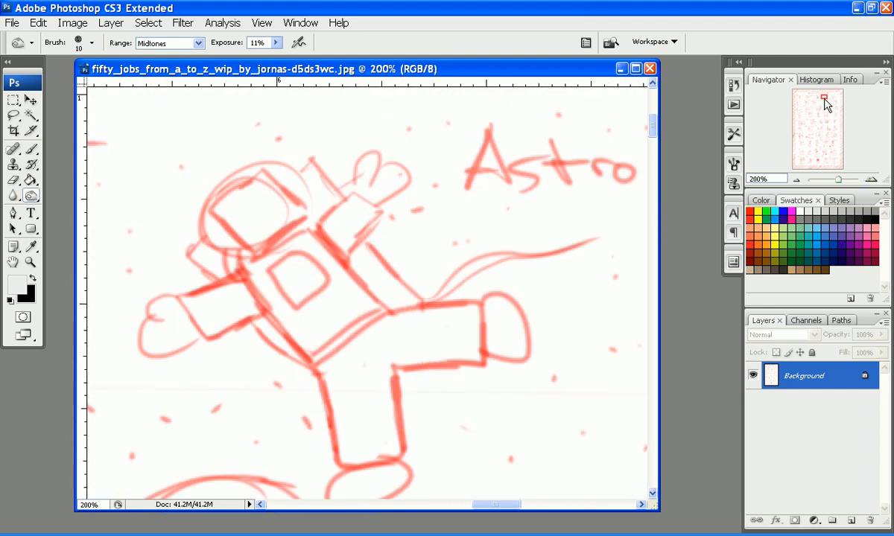
{"action": "left_click", "coordinate": [796, 180]}
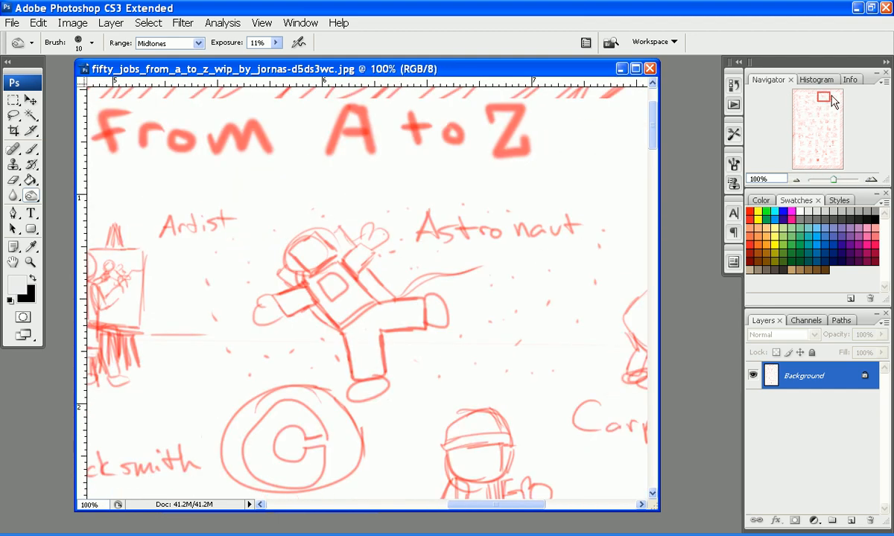
{"action": "left_click_drag", "start_coordinate": [833, 102], "coordinate": [806, 96]}
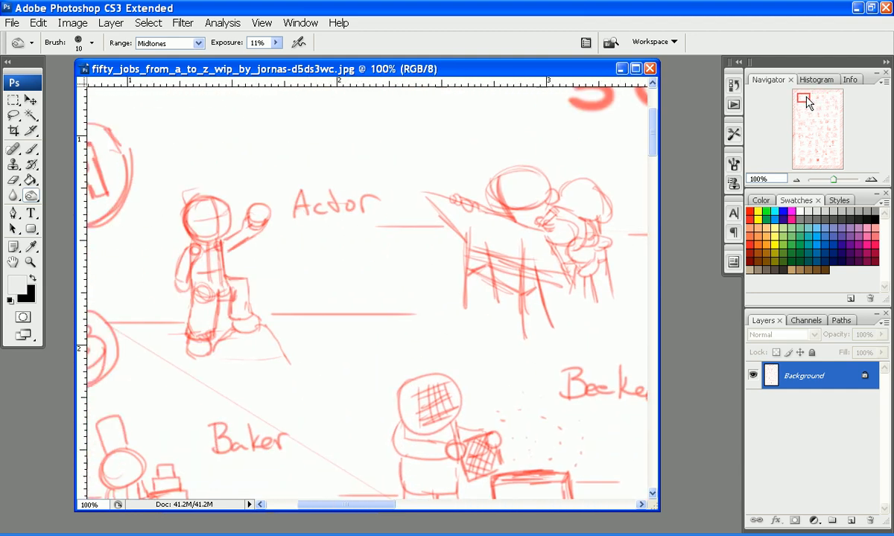
{"action": "left_click", "coordinate": [622, 70]}
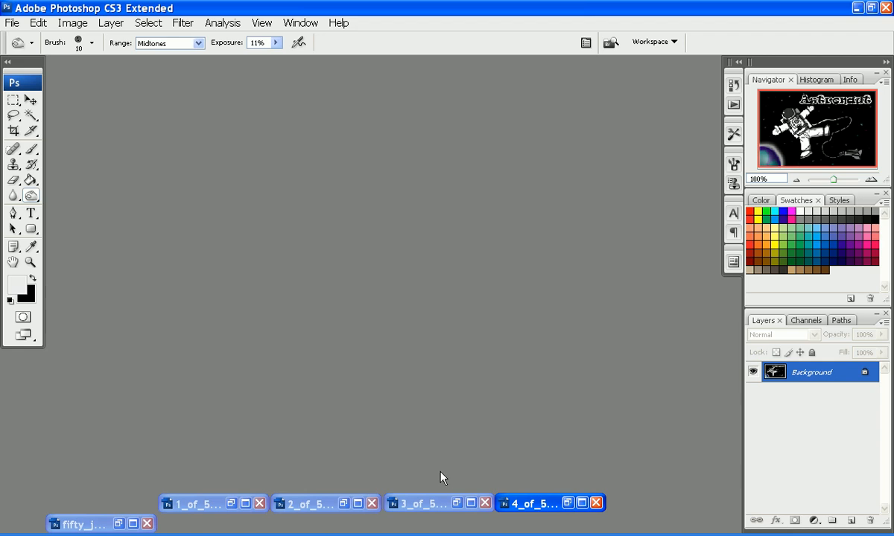
- View the finished Actor, Architect and Artist images one after another, and minimize them
{"action": "left_click", "coordinate": [231, 504]}
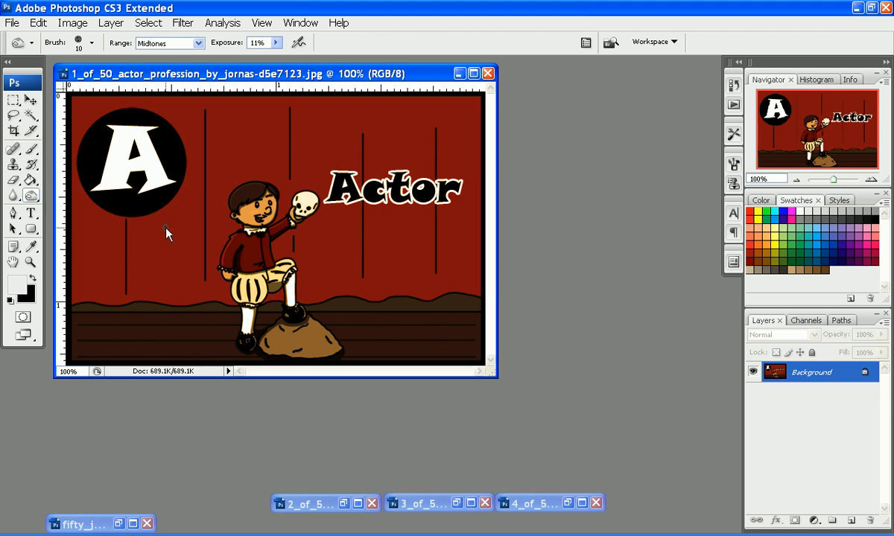
{"action": "left_click", "coordinate": [345, 505]}
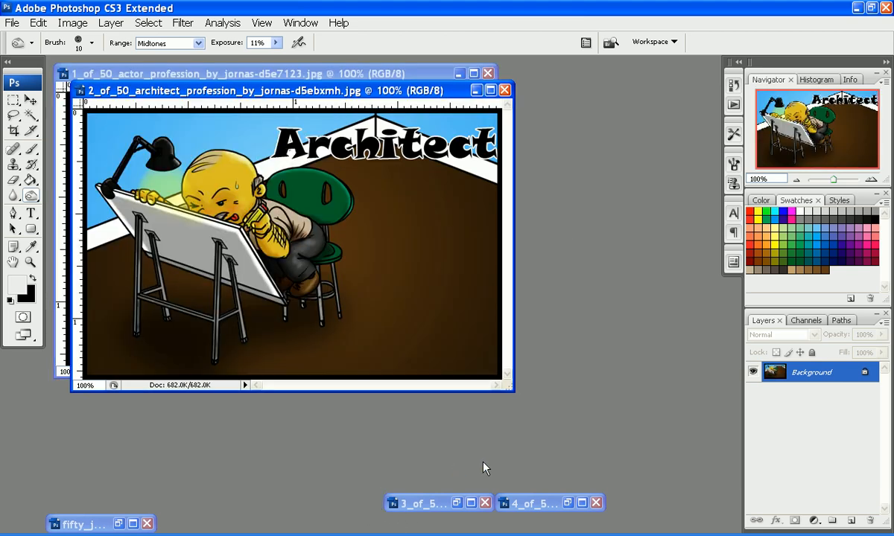
{"action": "left_click", "coordinate": [471, 504]}
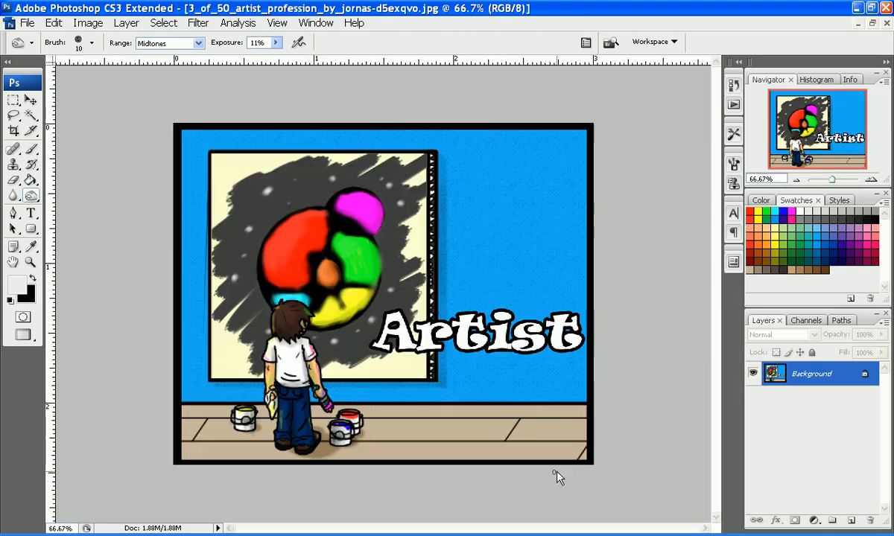
{"action": "left_click", "coordinate": [859, 25]}
{"action": "left_click", "coordinate": [859, 25]}
{"action": "left_click", "coordinate": [858, 25]}
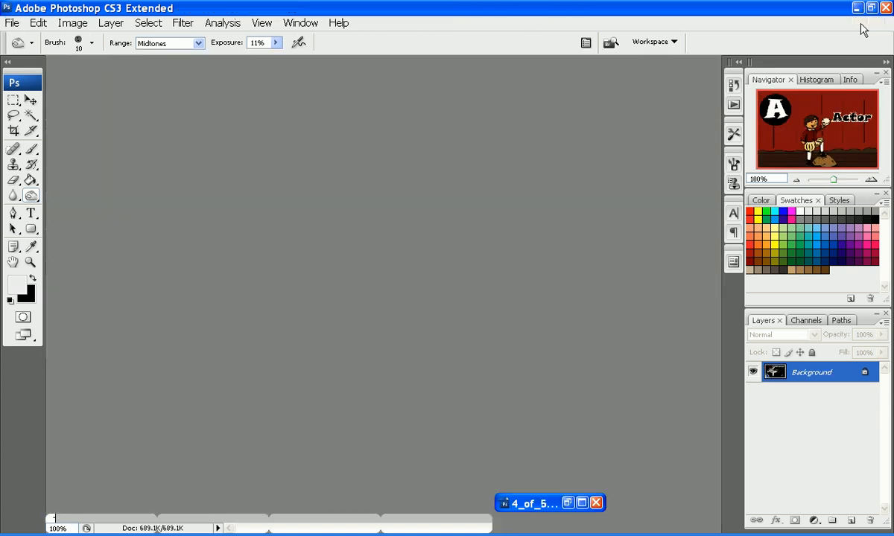
- View the finished Astronaut image, and close all four finished profession images
{"action": "left_click", "coordinate": [567, 503]}
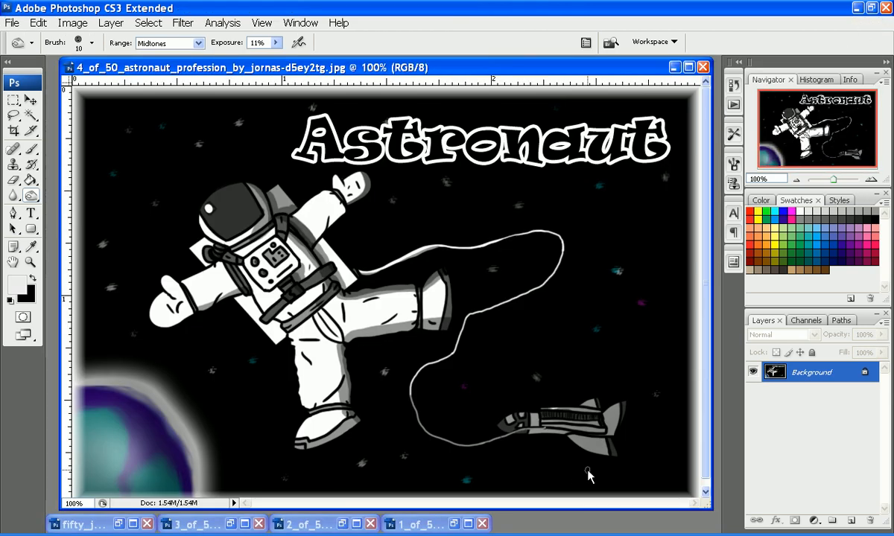
{"action": "left_click", "coordinate": [703, 67]}
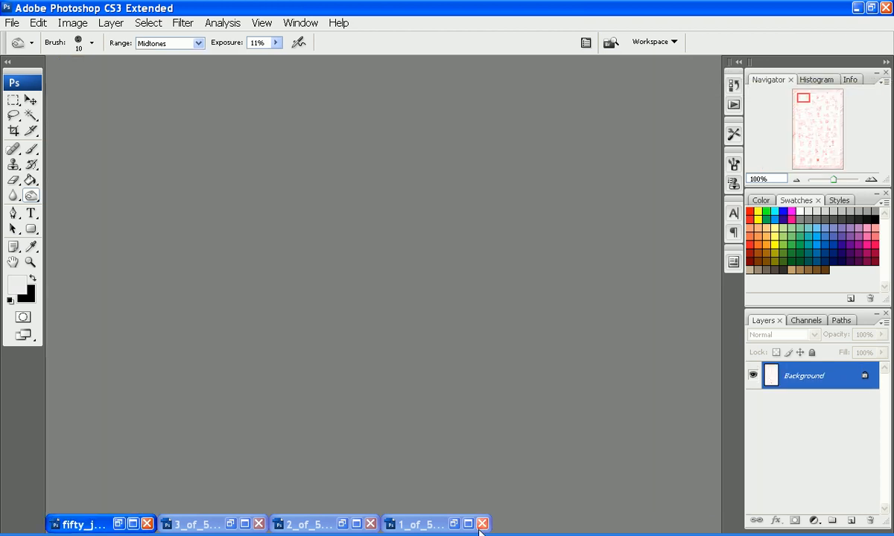
{"action": "left_click", "coordinate": [483, 524]}
{"action": "left_click", "coordinate": [482, 523]}
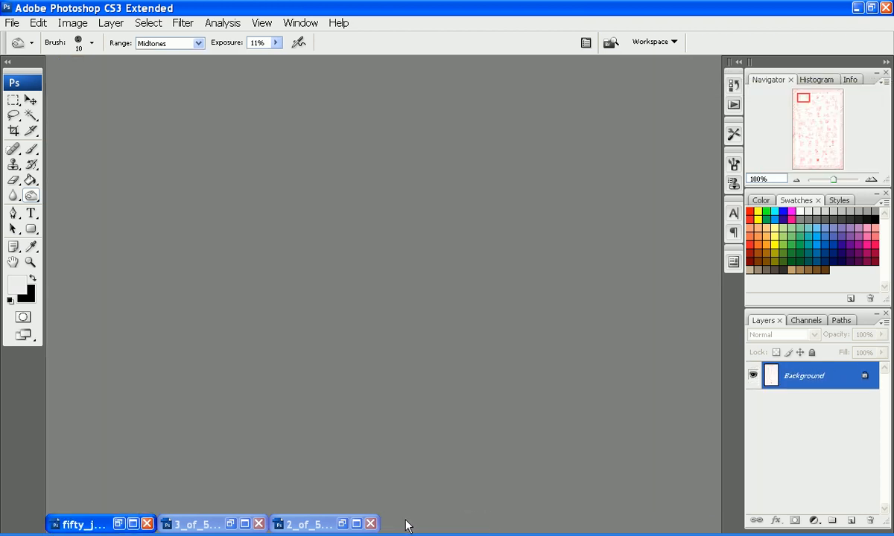
{"action": "left_click", "coordinate": [372, 525]}
{"action": "left_click", "coordinate": [258, 525]}
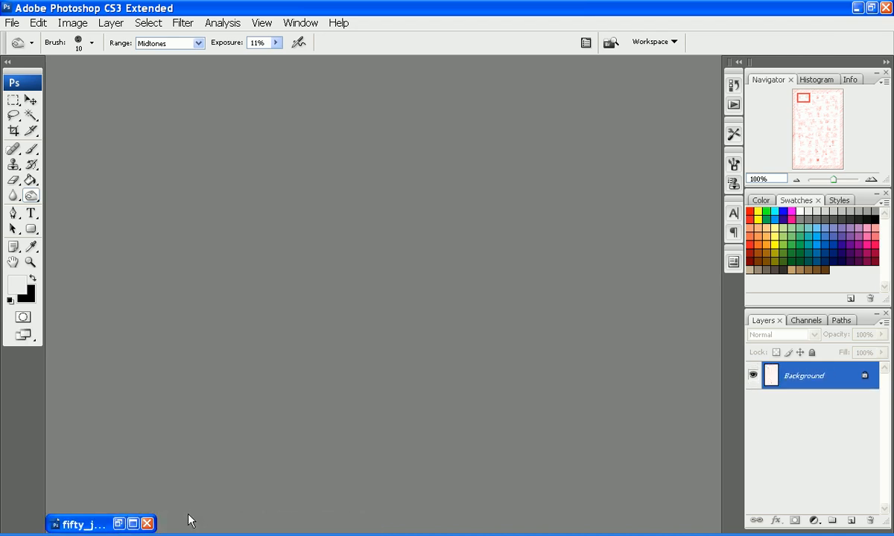
- Maximize the fifty_jobs sketch sheet, lasso around the Astronomer drawing including its label and ground line, and copy it
{"action": "left_click", "coordinate": [118, 525]}
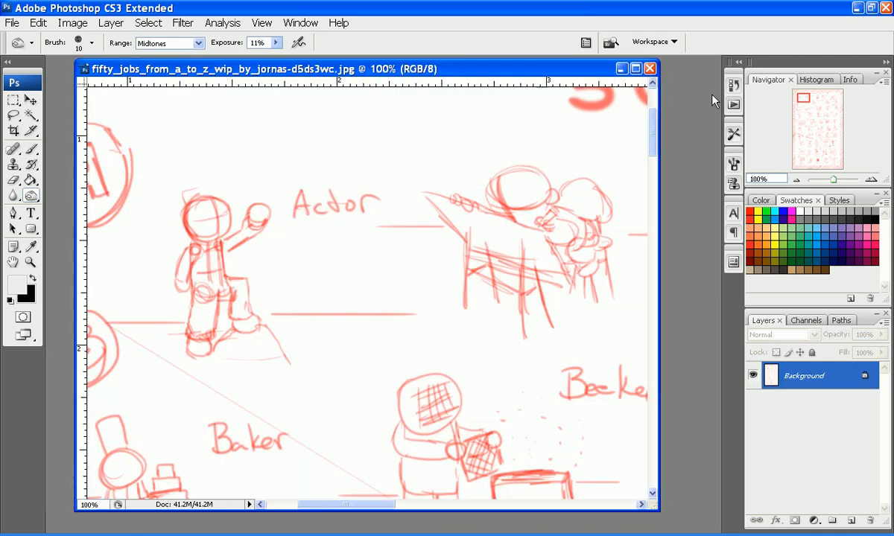
{"action": "left_click", "coordinate": [636, 69]}
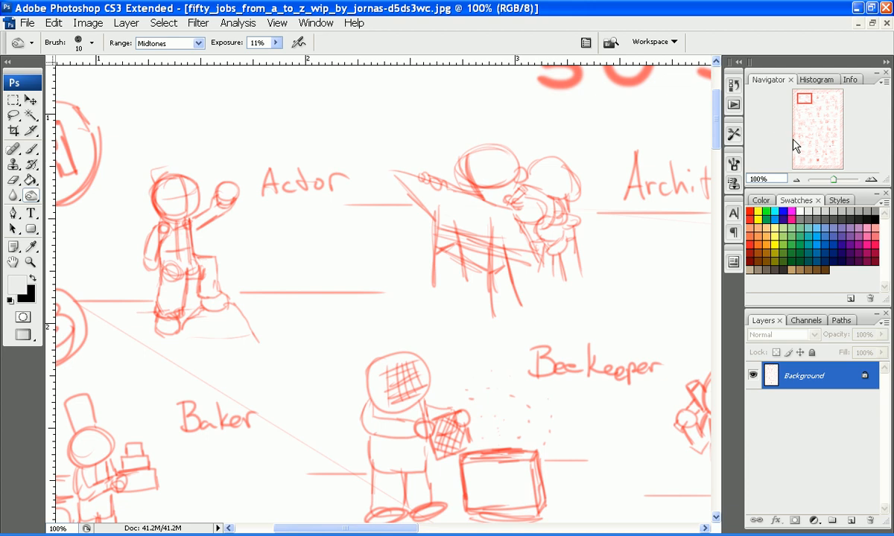
{"action": "left_click_drag", "start_coordinate": [805, 93], "coordinate": [836, 103]}
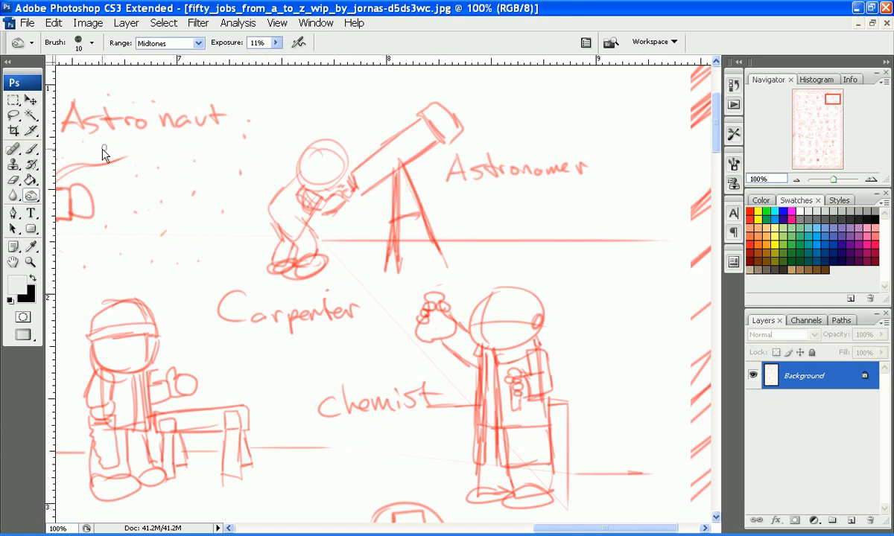
{"action": "left_click", "coordinate": [14, 116]}
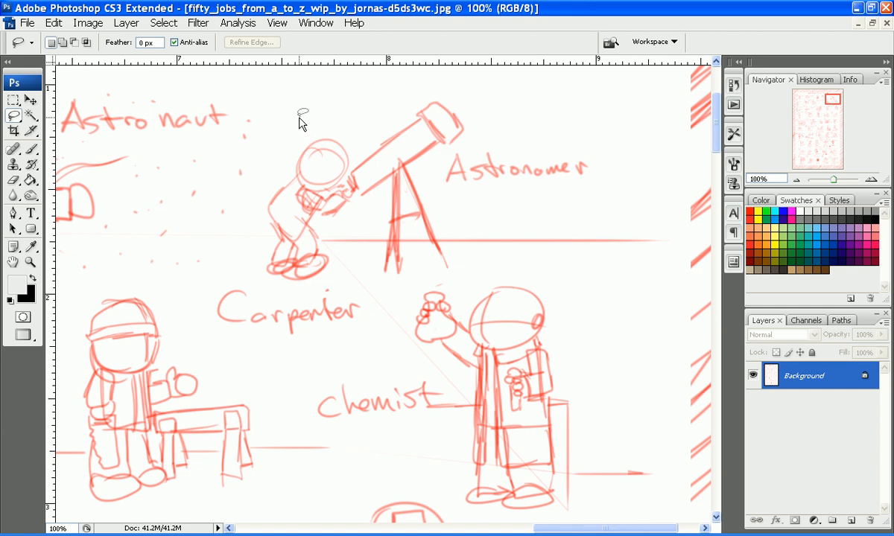
{"action": "mouse_move", "coordinate": [295, 106]}
{"action": "left_mouse_down"}
{"action": "mouse_move", "coordinate": [270, 146]}
{"action": "mouse_move", "coordinate": [240, 230]}
{"action": "left_mouse_up"}
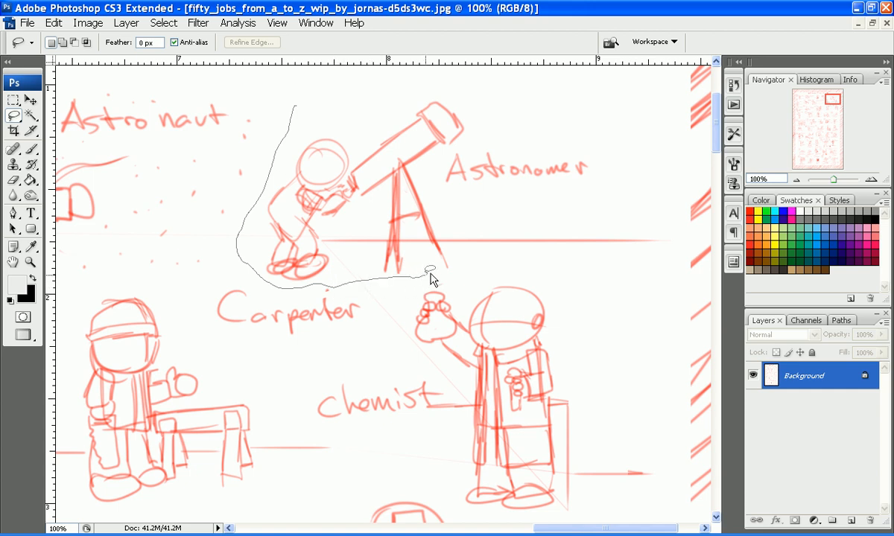
{"action": "mouse_move", "coordinate": [480, 266]}
{"action": "left_mouse_down"}
{"action": "mouse_move", "coordinate": [603, 246]}
{"action": "mouse_move", "coordinate": [652, 257]}
{"action": "mouse_move", "coordinate": [665, 231]}
{"action": "mouse_move", "coordinate": [628, 147]}
{"action": "mouse_move", "coordinate": [586, 113]}
{"action": "mouse_move", "coordinate": [428, 94]}
{"action": "mouse_move", "coordinate": [291, 103]}
{"action": "left_mouse_up"}
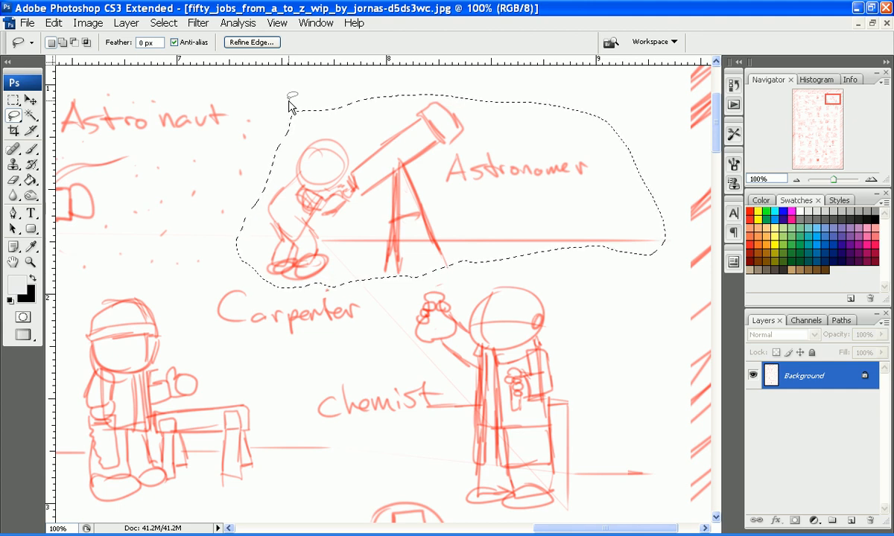
- Create a new document named "5 of 50 Astronomer" at the Clipboard preset size and paste the copied sketch into it
{"action": "left_click", "coordinate": [27, 22]}
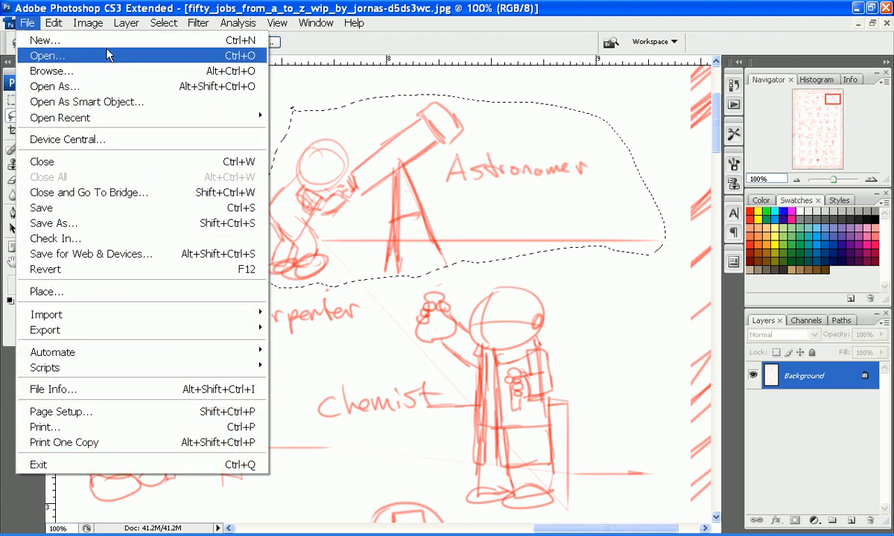
{"action": "left_click", "coordinate": [105, 40]}
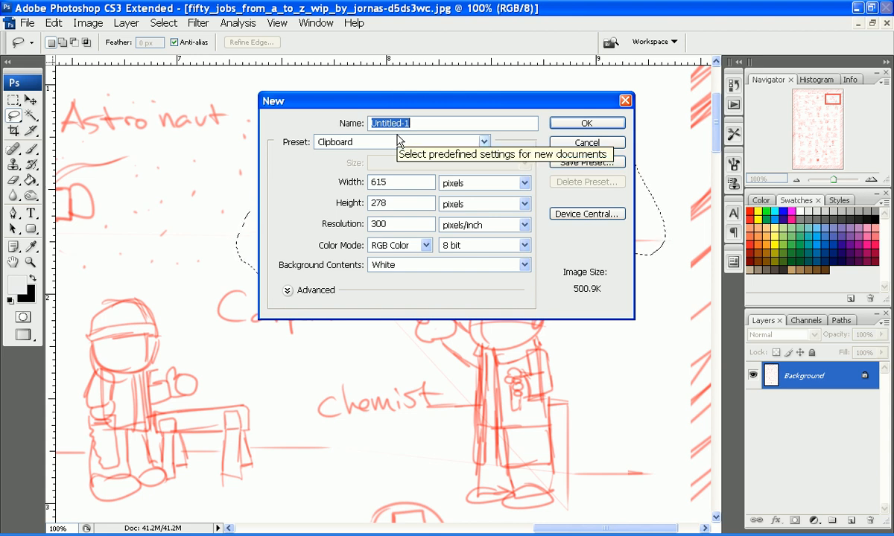
{"action": "type", "text": "5 of 50"}
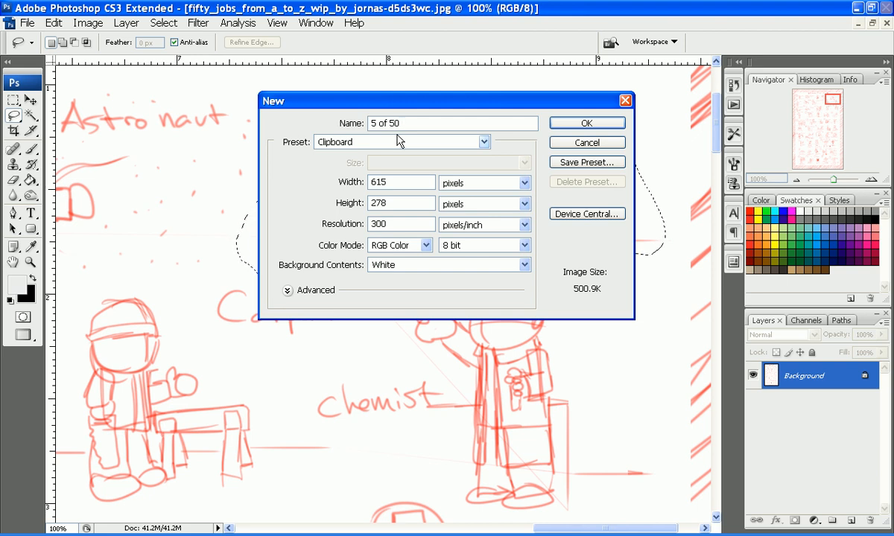
{"action": "mouse_move", "coordinate": [420, 102]}
{"action": "left_mouse_down"}
{"action": "mouse_move", "coordinate": [320, 146]}
{"action": "mouse_move", "coordinate": [309, 214]}
{"action": "left_mouse_up"}
{"action": "type", "text": "of 50 "}
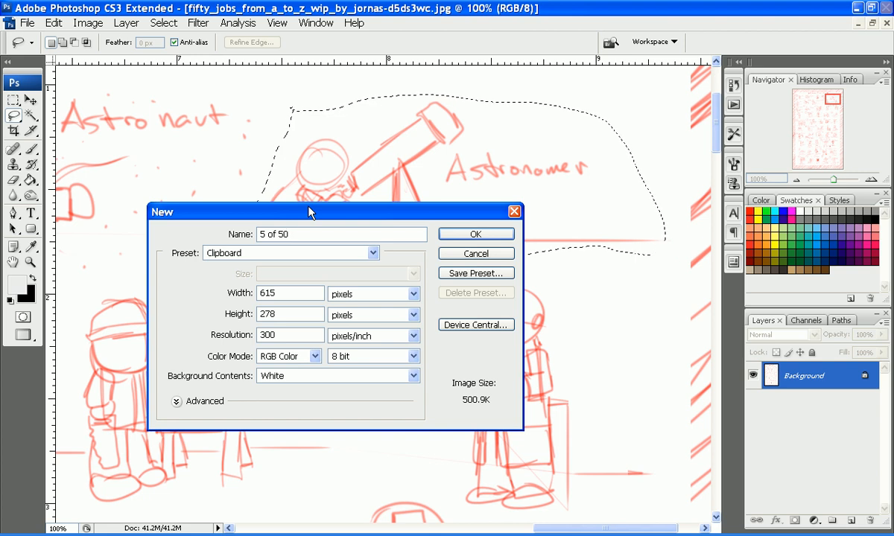
{"action": "type", "text": "Astronomer"}
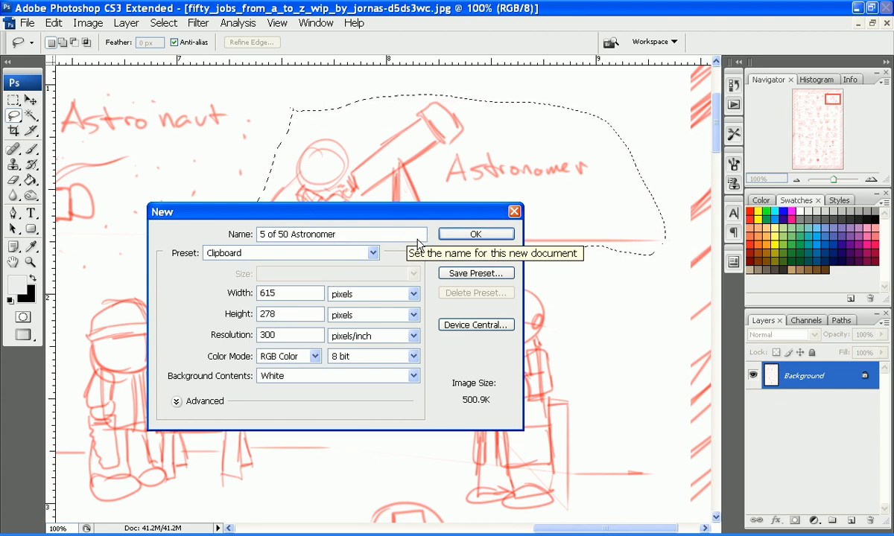
{"action": "left_click", "coordinate": [451, 235]}
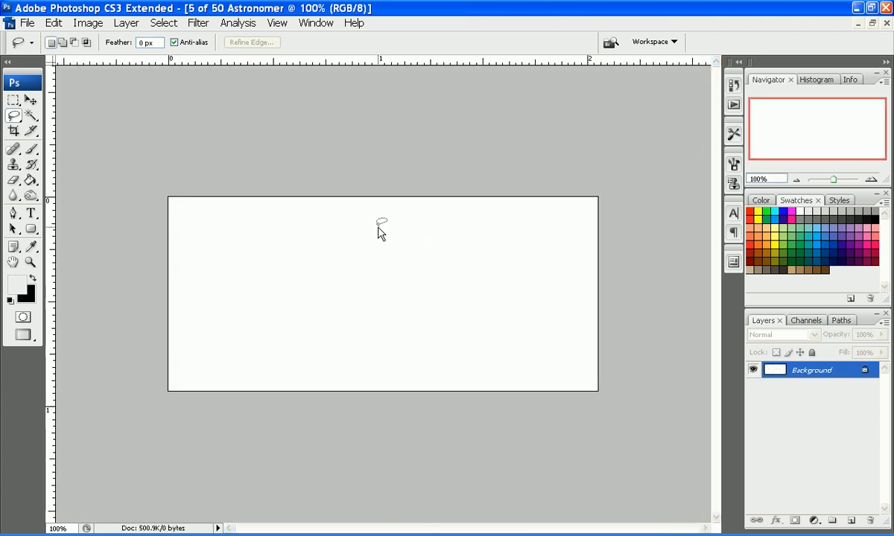
{"action": "key", "text": "ctrl+v"}
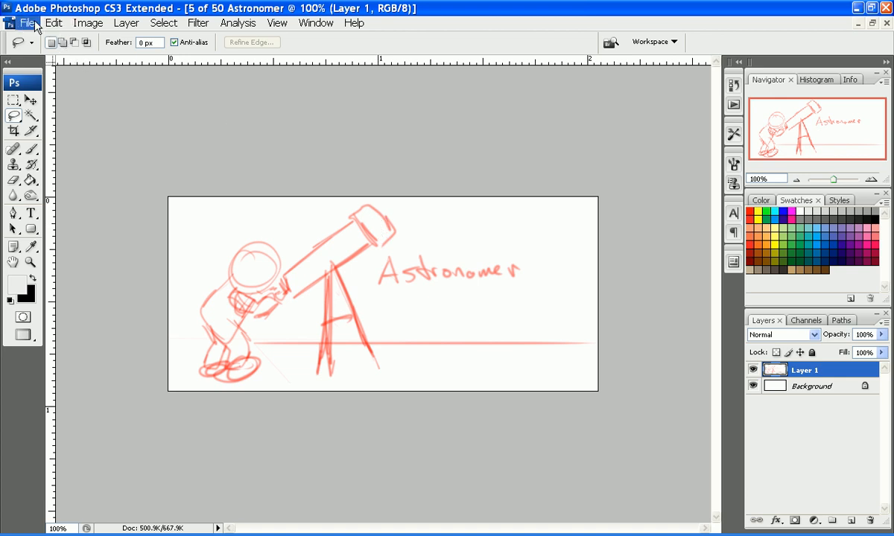
- Resize the Astronomer image to 600 pixels high with proportions constrained and bicubic resampling
{"action": "left_click", "coordinate": [88, 24]}
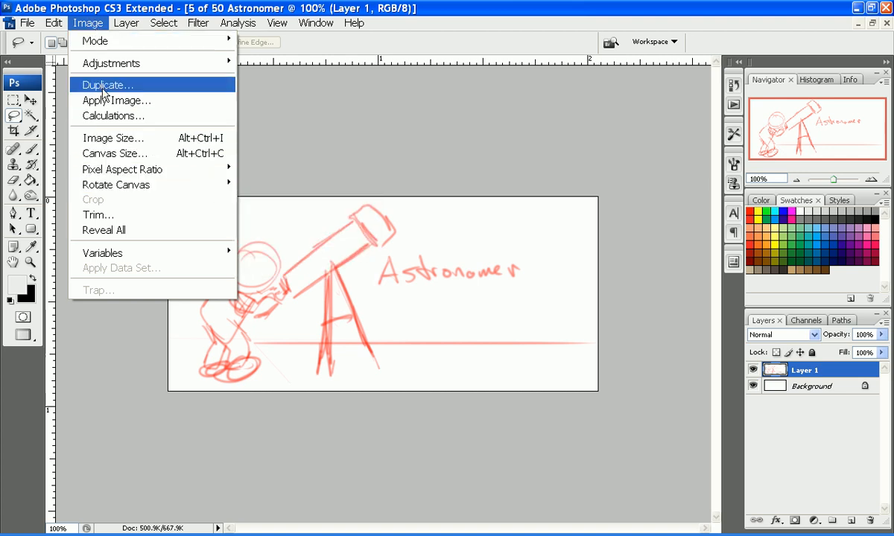
{"action": "left_click", "coordinate": [125, 140]}
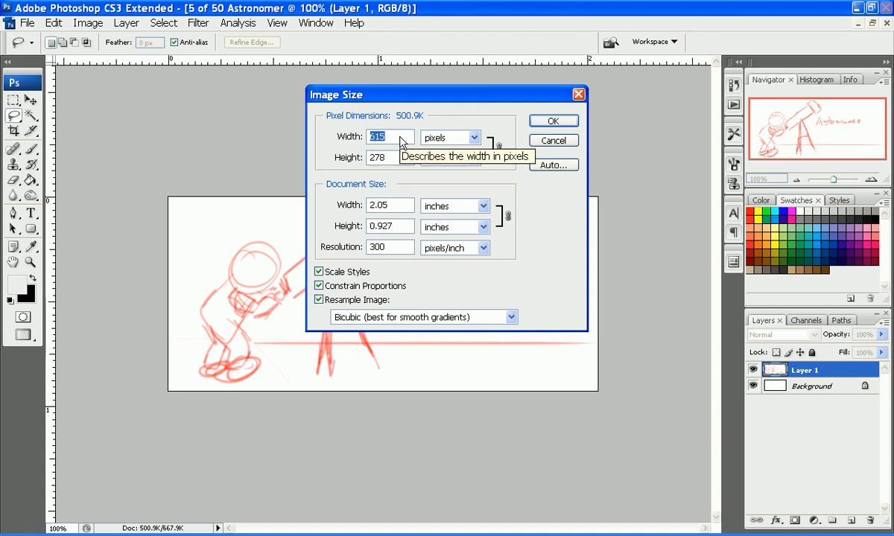
{"action": "type", "text": "1024"}
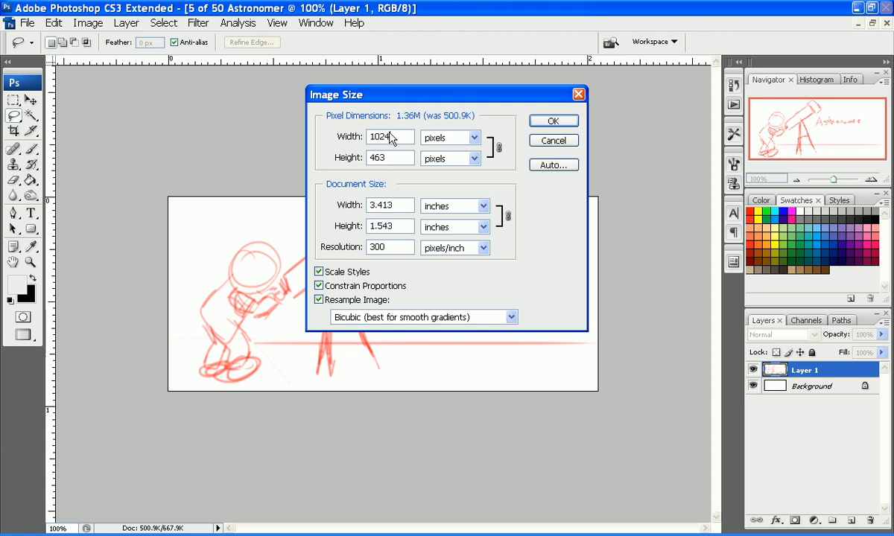
{"action": "key", "text": "Tab"}
{"action": "type", "text": "600"}
{"action": "left_click", "coordinate": [475, 137]}
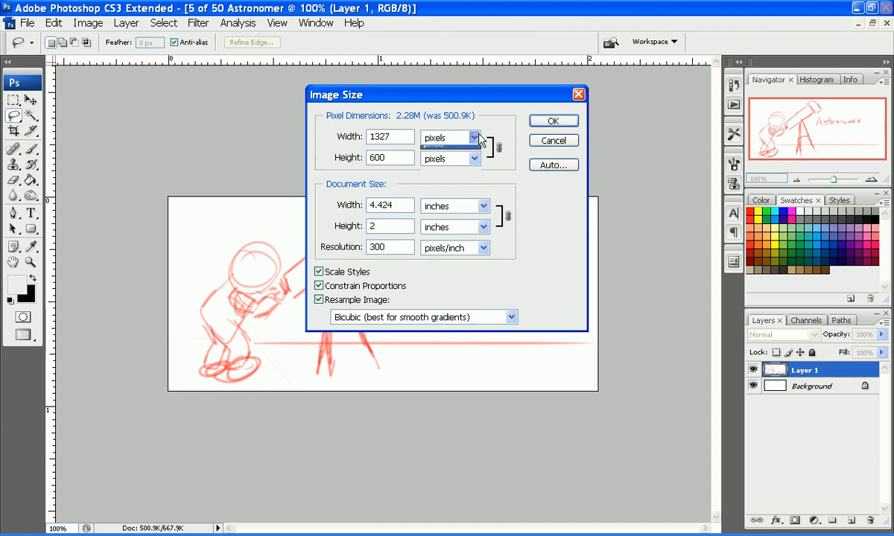
{"action": "left_click", "coordinate": [474, 138]}
{"action": "left_click", "coordinate": [474, 138]}
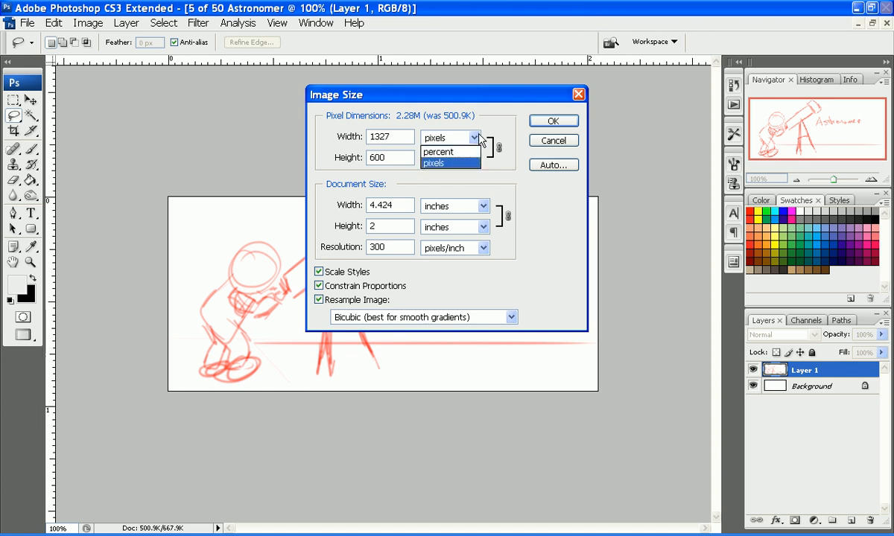
{"action": "left_click", "coordinate": [446, 159]}
{"action": "left_click", "coordinate": [484, 207]}
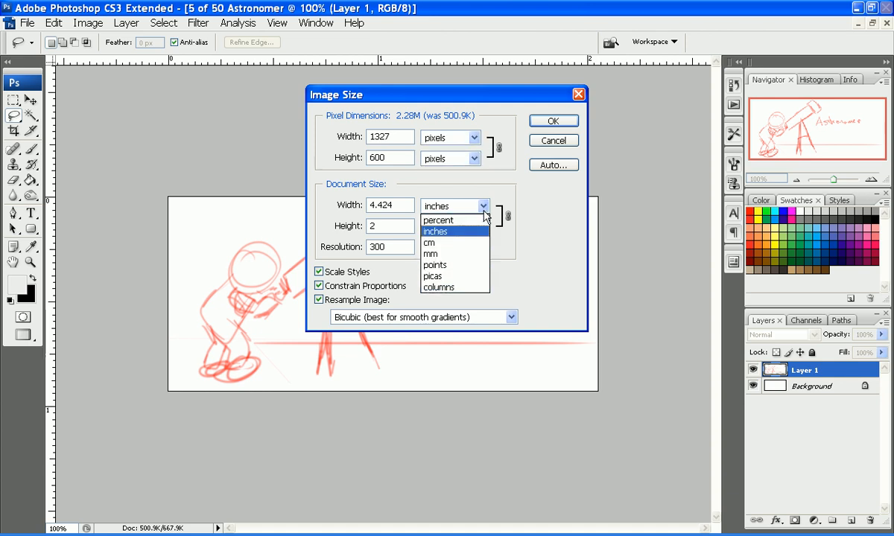
{"action": "left_click", "coordinate": [525, 199]}
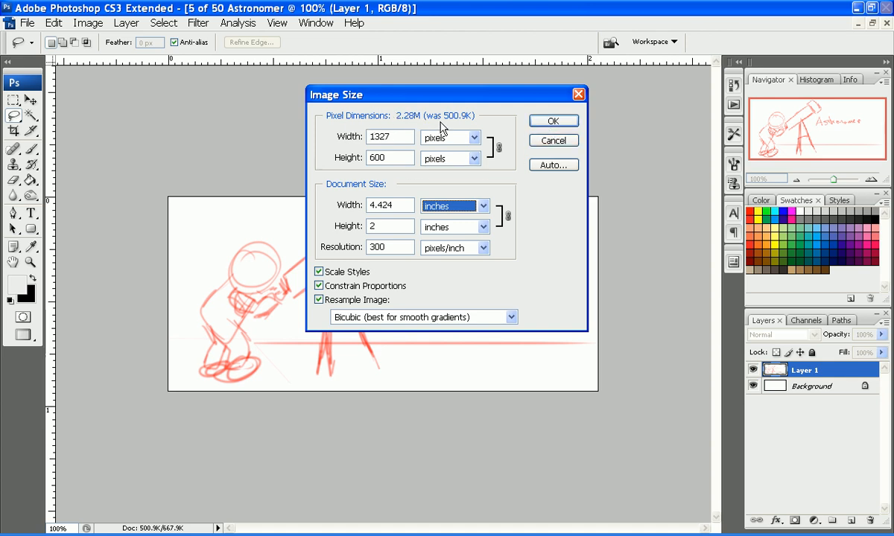
{"action": "left_click", "coordinate": [552, 123]}
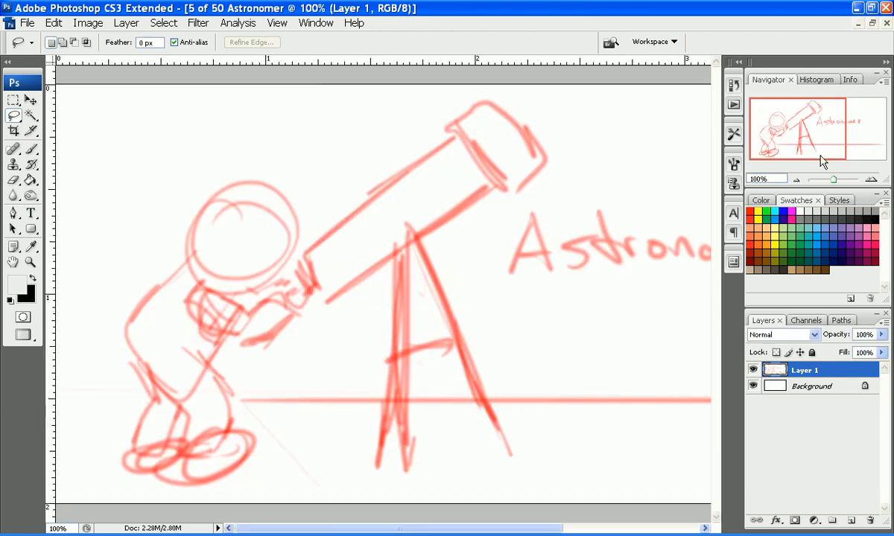
{"action": "left_click", "coordinate": [795, 180]}
{"action": "left_click", "coordinate": [794, 181]}
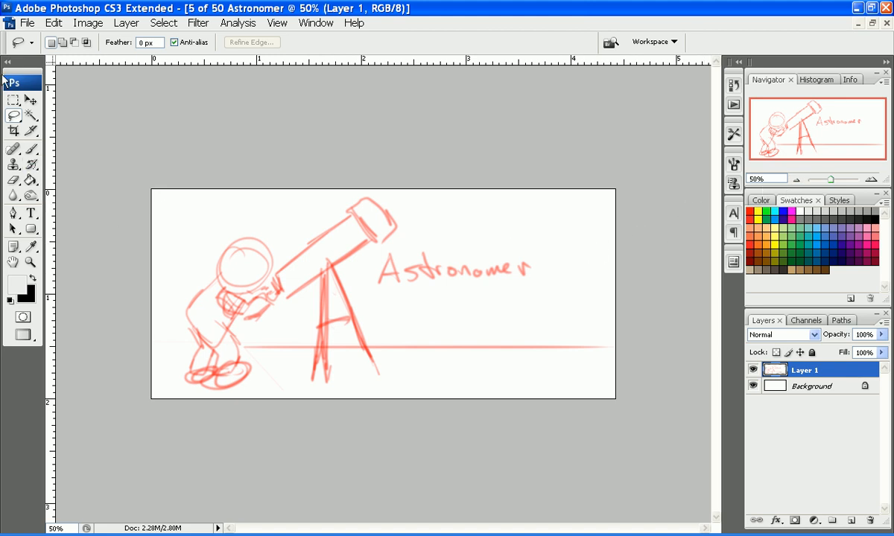
{"action": "left_click", "coordinate": [14, 100]}
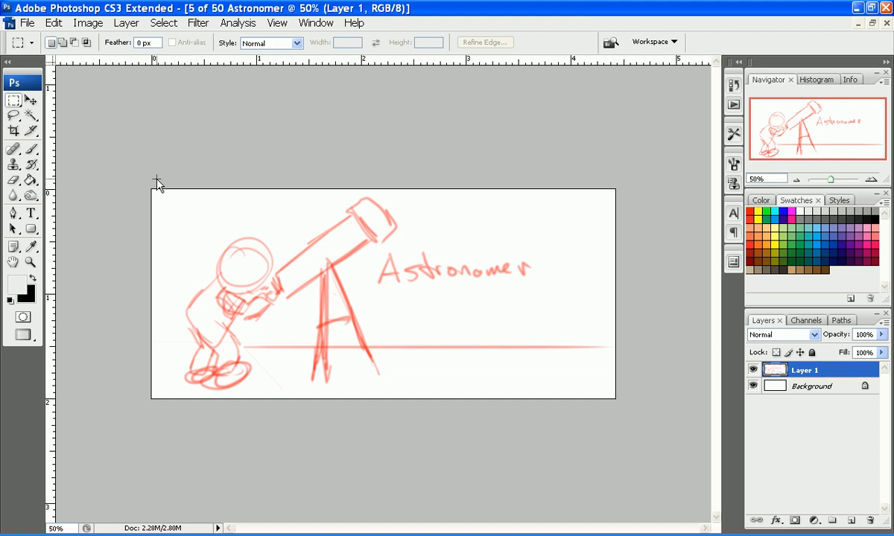
{"action": "left_click_drag", "start_coordinate": [155, 190], "coordinate": [534, 427]}
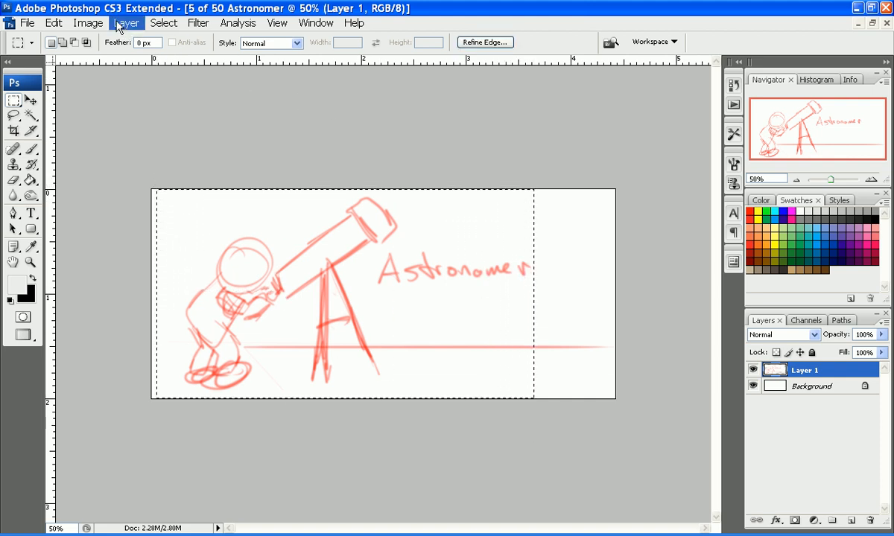
{"action": "key", "text": "ctrl+d"}
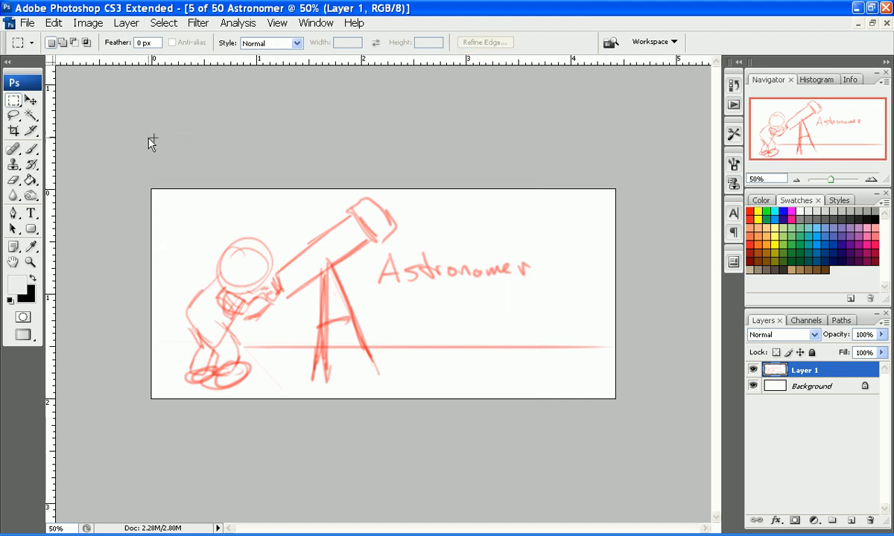
- Erase the ground line beyond the telescope's tripod, below the label, with the Eraser at brush size 60 and 100% opacity
{"action": "left_click", "coordinate": [13, 181]}
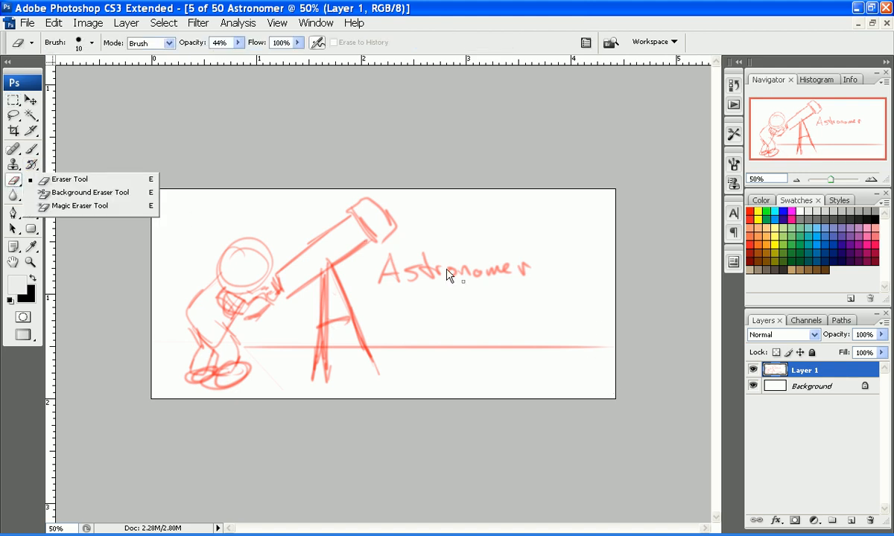
{"action": "left_click", "coordinate": [560, 311]}
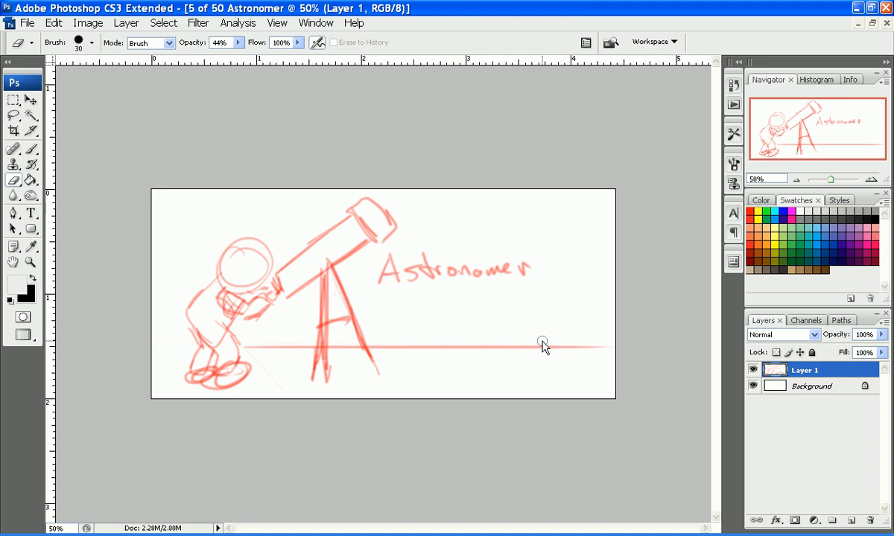
{"action": "key", "text": "bracketright"}
{"action": "key", "text": "bracketright"}
{"action": "key", "text": "bracketright"}
{"action": "key", "text": "bracketright"}
{"action": "key", "text": "bracketright"}
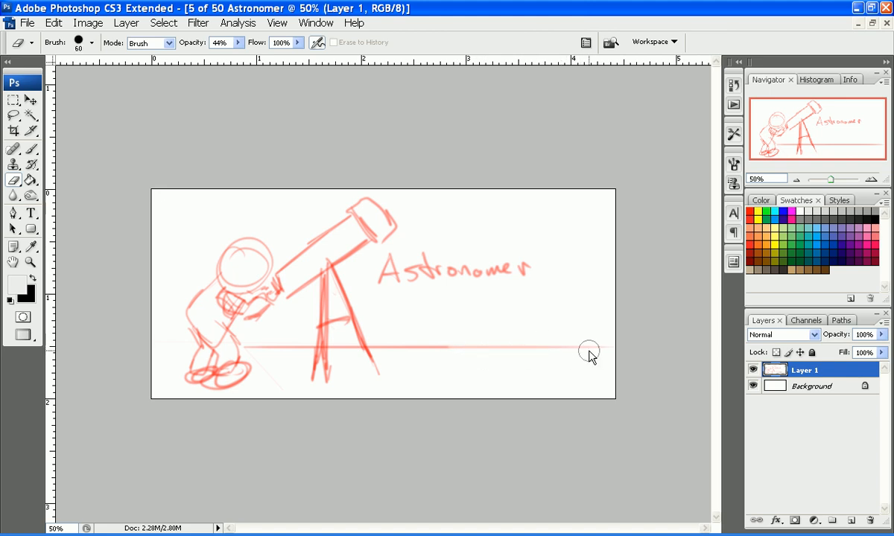
{"action": "left_click", "coordinate": [238, 43]}
{"action": "left_click_drag", "start_coordinate": [227, 57], "coordinate": [297, 57]}
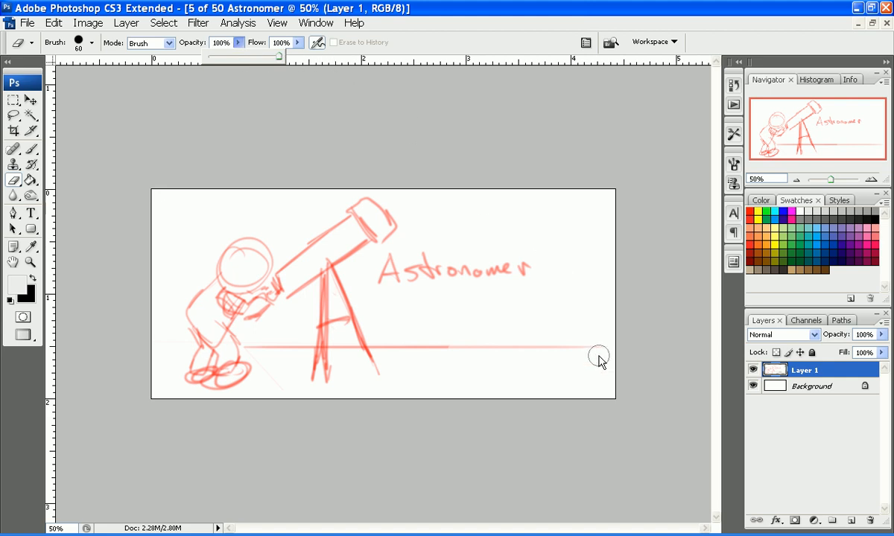
{"action": "left_click_drag", "start_coordinate": [598, 359], "coordinate": [463, 351]}
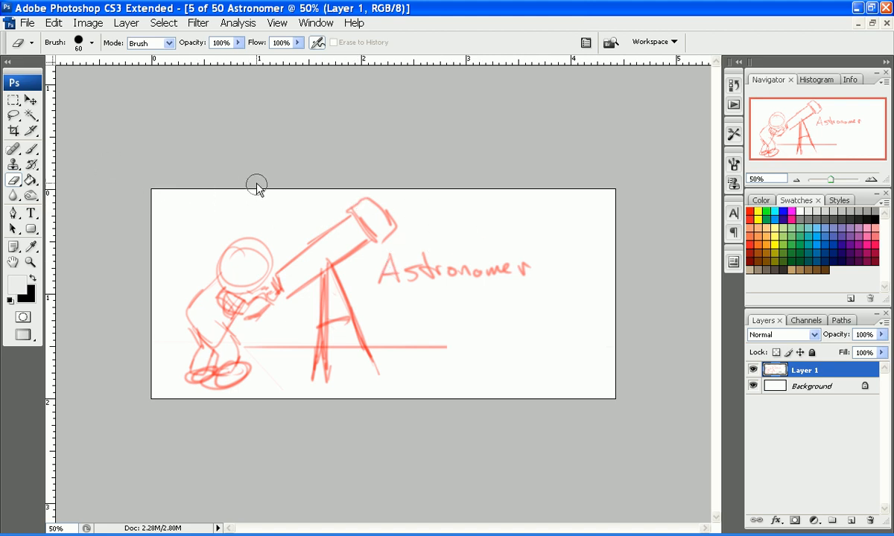
- Delete the Background layer, keeping only the sketch layer
{"action": "right_click", "coordinate": [853, 386]}
{"action": "left_click", "coordinate": [756, 428]}
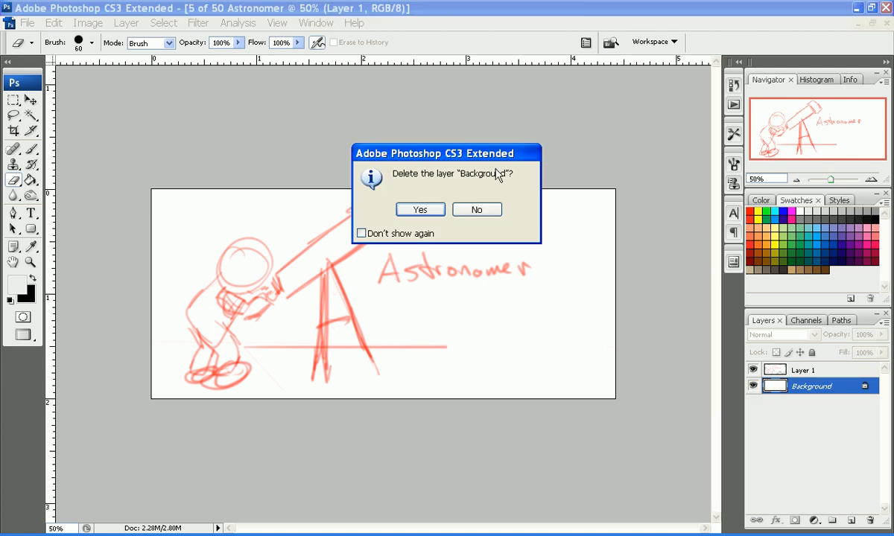
{"action": "left_click", "coordinate": [413, 204]}
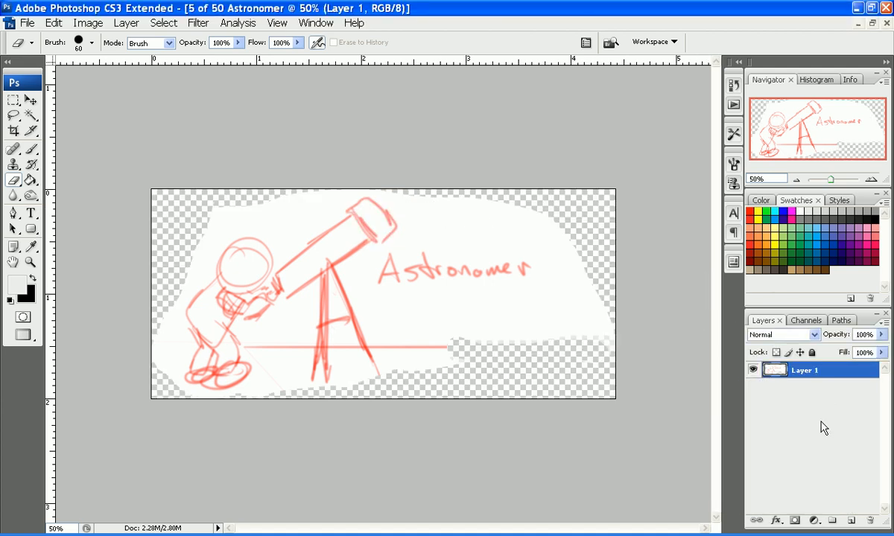
- Fill the transparent corners and lower area around the sketch with the light grey foreground colour
{"action": "left_click", "coordinate": [30, 181]}
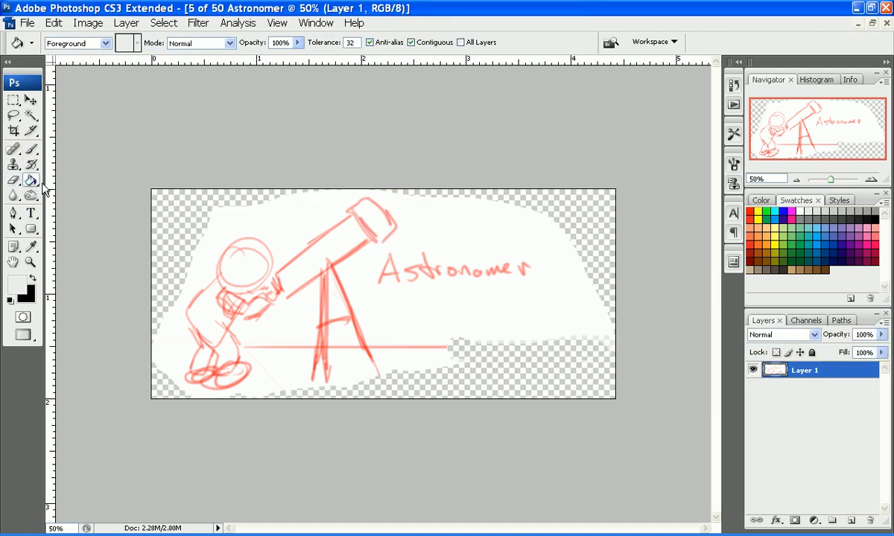
{"action": "left_click", "coordinate": [159, 222]}
{"action": "left_click", "coordinate": [561, 212]}
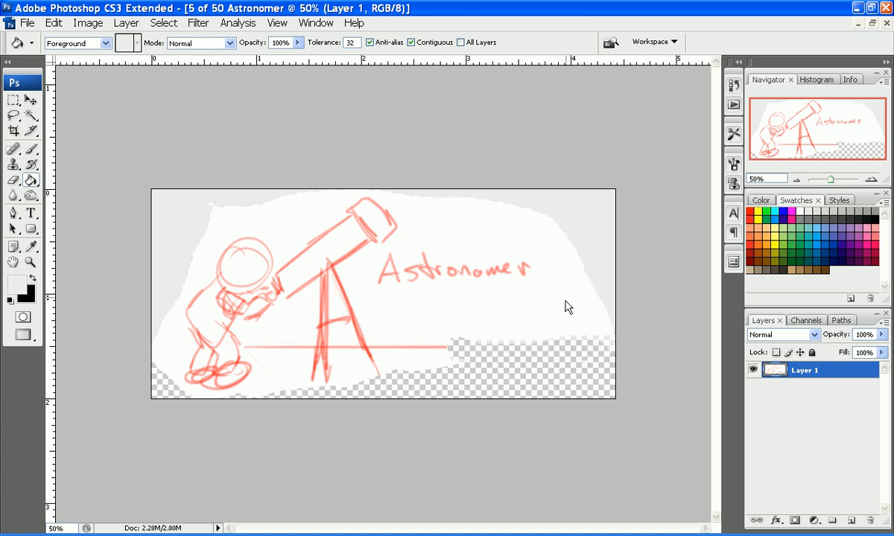
{"action": "left_click", "coordinate": [560, 384]}
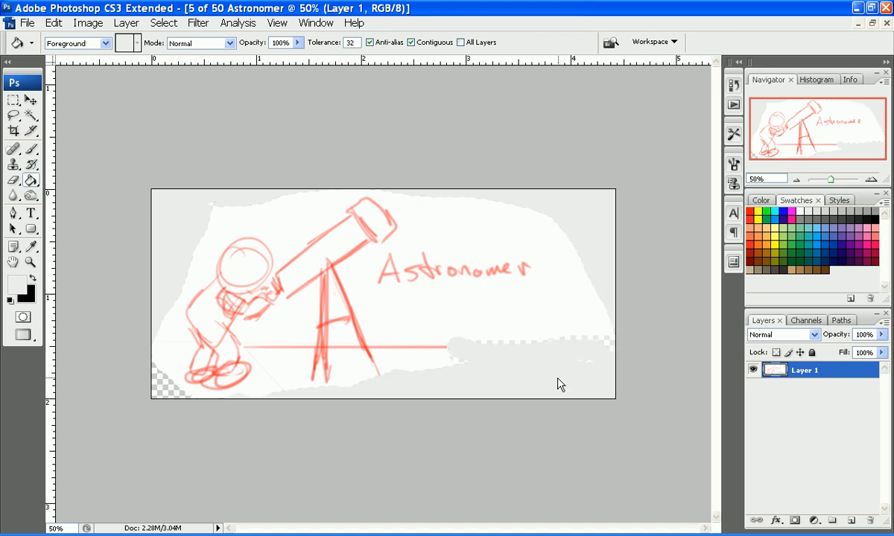
{"action": "left_click", "coordinate": [174, 391]}
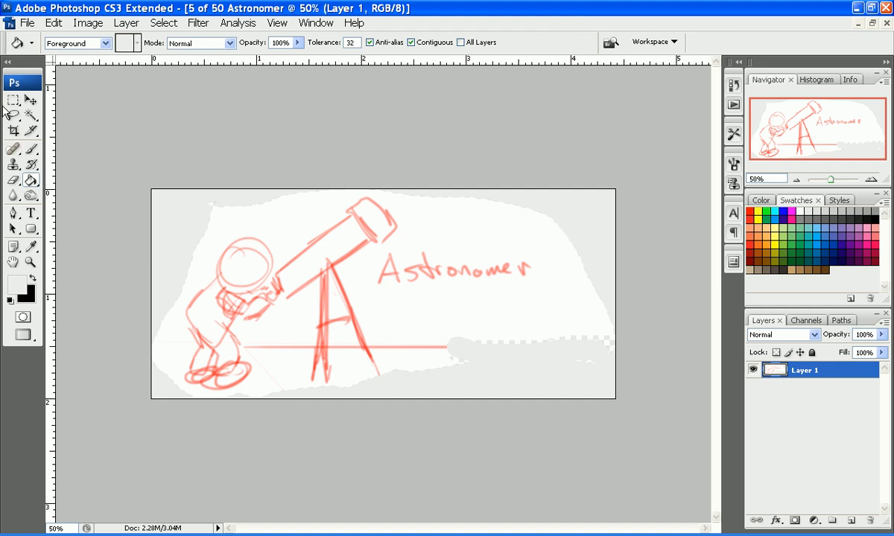
- Select the sketch and its label with a rectangular marquee, scale it to about 80% and move it nearer the canvas centre
{"action": "left_click", "coordinate": [13, 99]}
{"action": "left_click_drag", "start_coordinate": [160, 177], "coordinate": [541, 406]}
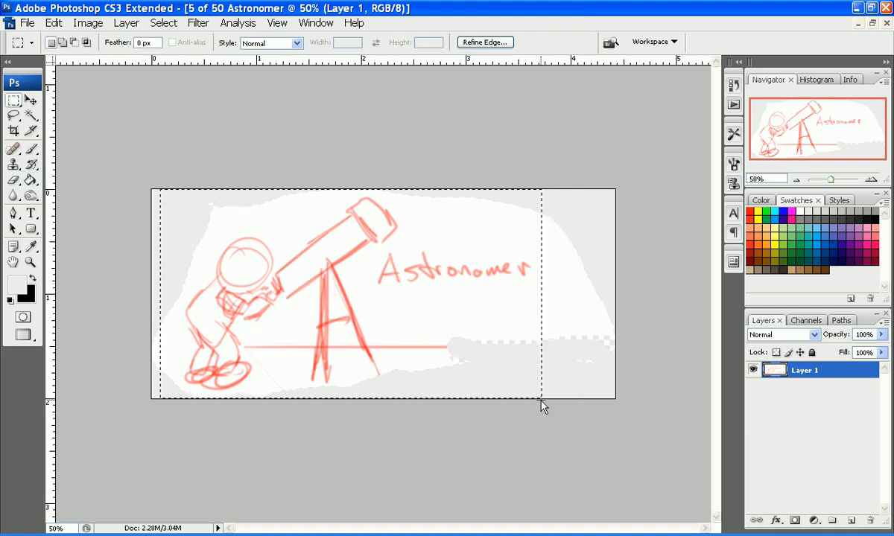
{"action": "key", "text": "ctrl+t"}
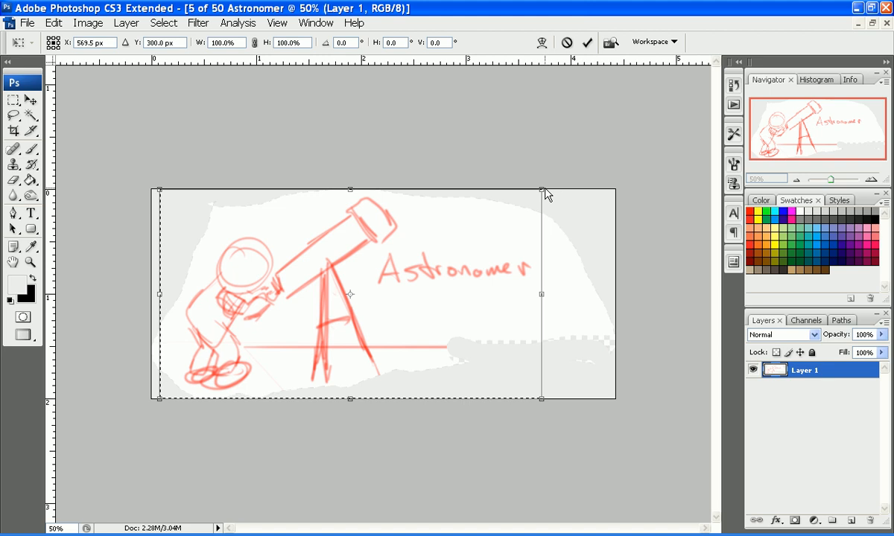
{"action": "left_click_drag", "start_coordinate": [544, 193], "coordinate": [474, 239]}
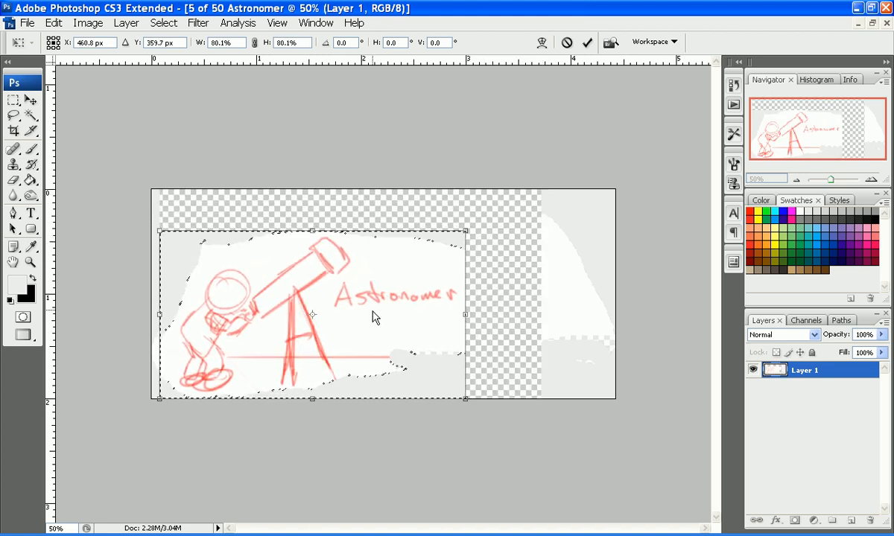
{"action": "left_click_drag", "start_coordinate": [406, 313], "coordinate": [430, 306]}
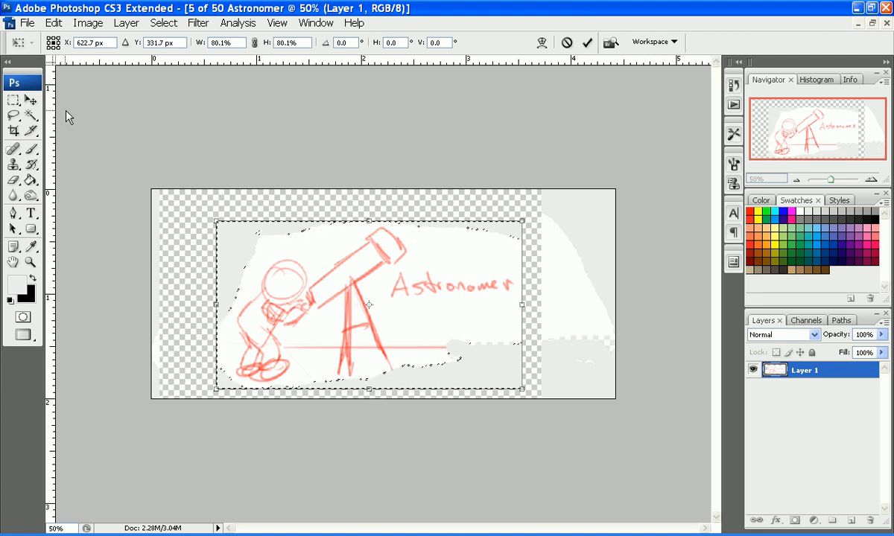
{"action": "left_click", "coordinate": [13, 101]}
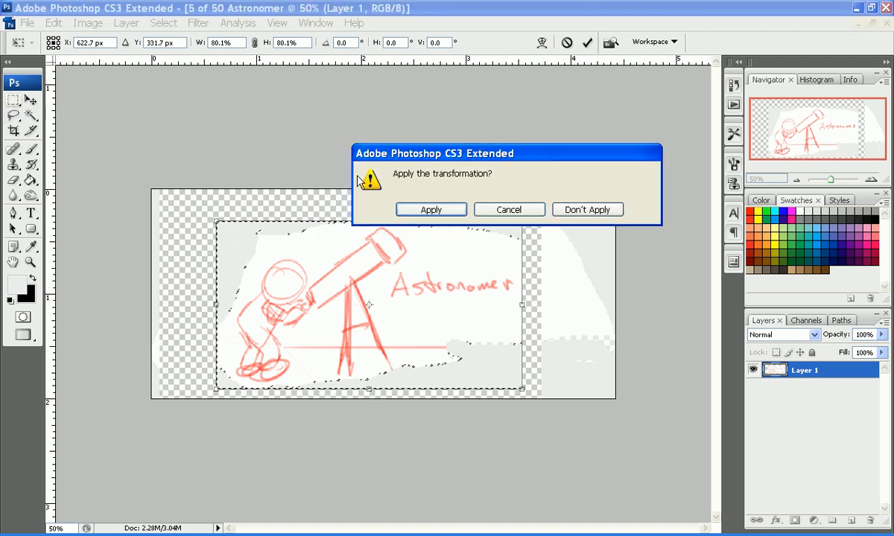
{"action": "left_click", "coordinate": [432, 211]}
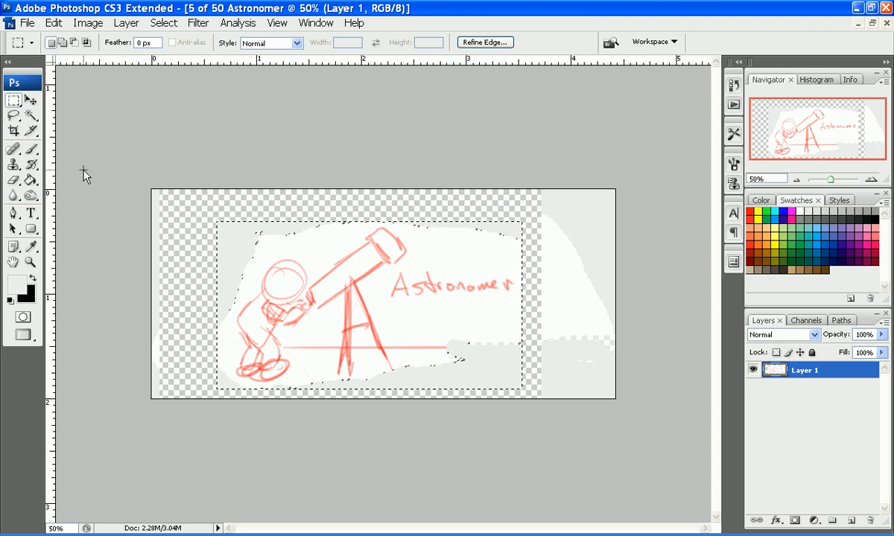
- Deselect the sketch and fill the transparent gap around it with the light grey foreground colour
{"action": "left_click", "coordinate": [31, 180]}
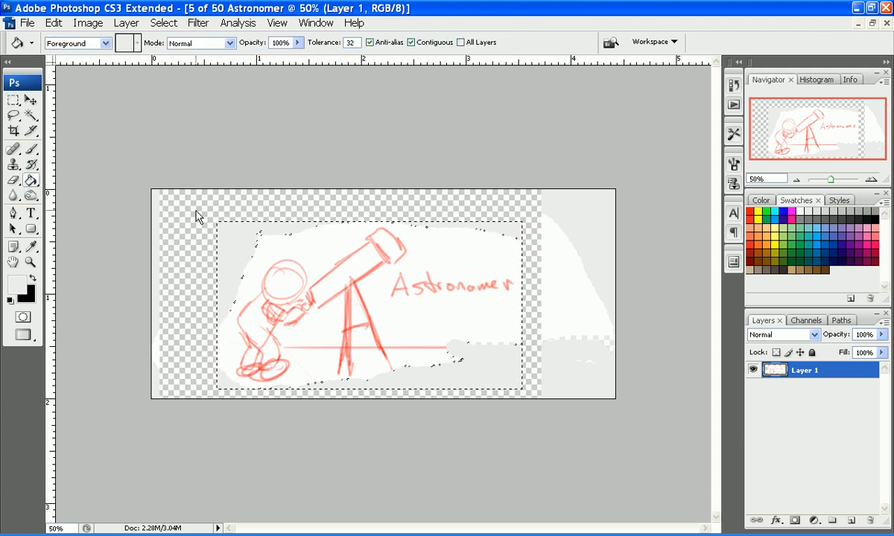
{"action": "left_click", "coordinate": [12, 101]}
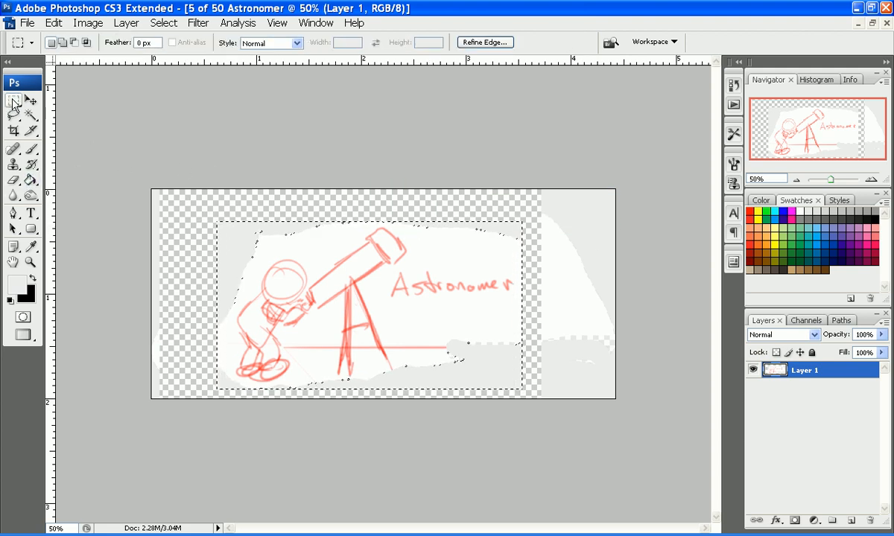
{"action": "left_click", "coordinate": [109, 118]}
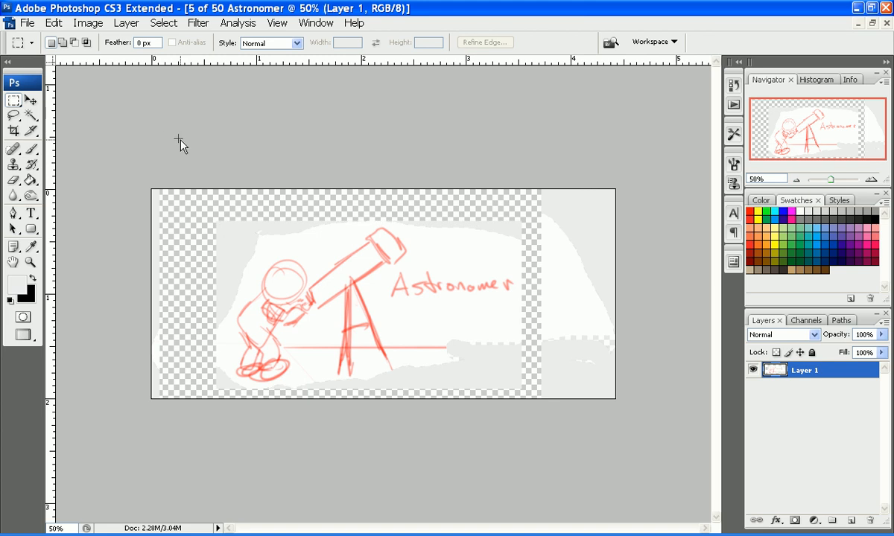
{"action": "left_click", "coordinate": [30, 179]}
{"action": "left_click", "coordinate": [178, 208]}
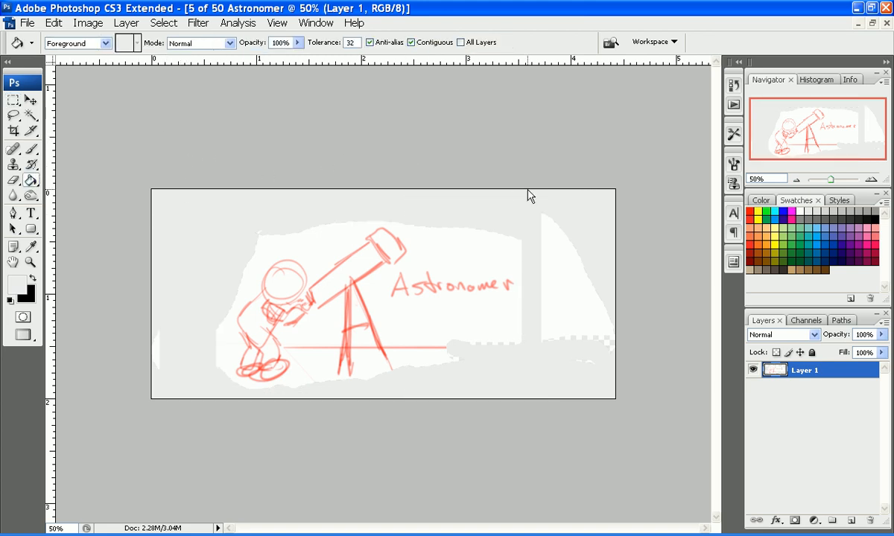
- Add a new layer above the sketch layer and rename Layer 1 as sketch
{"action": "left_click", "coordinate": [852, 520]}
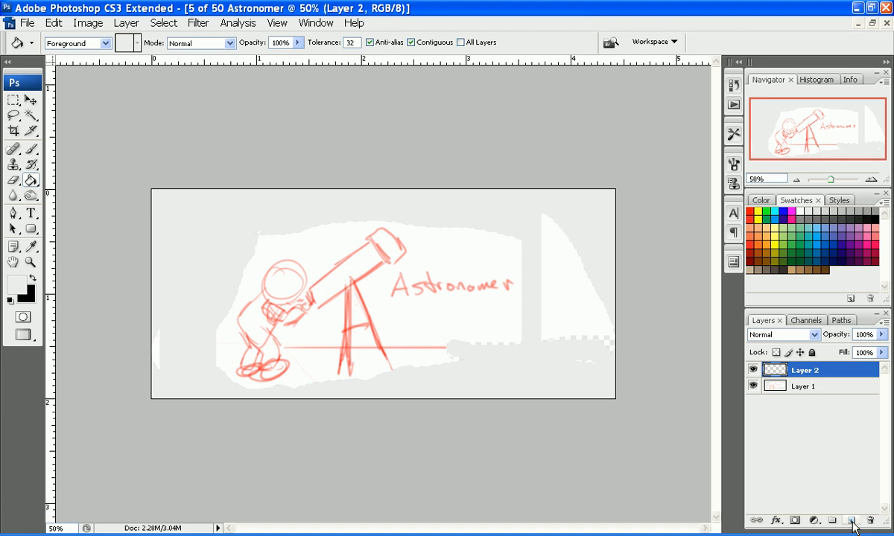
{"action": "right_click", "coordinate": [802, 389]}
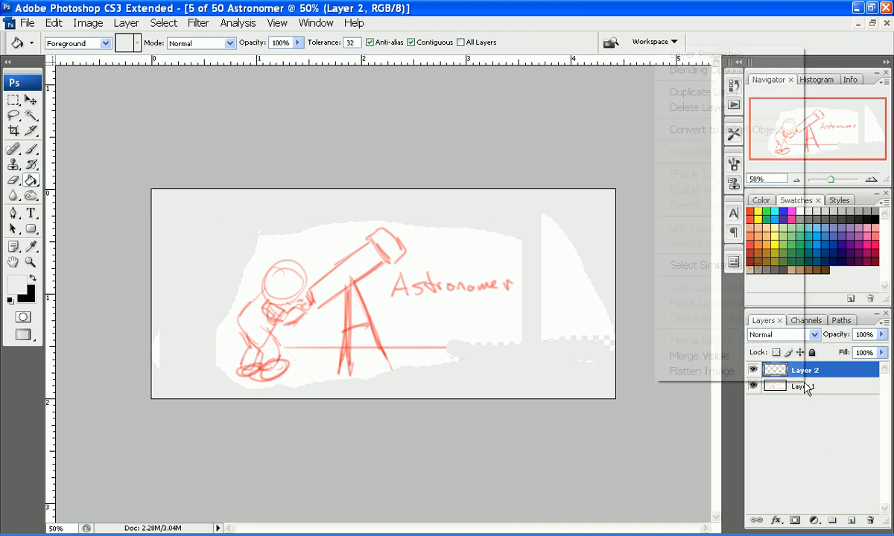
{"action": "left_click", "coordinate": [768, 58]}
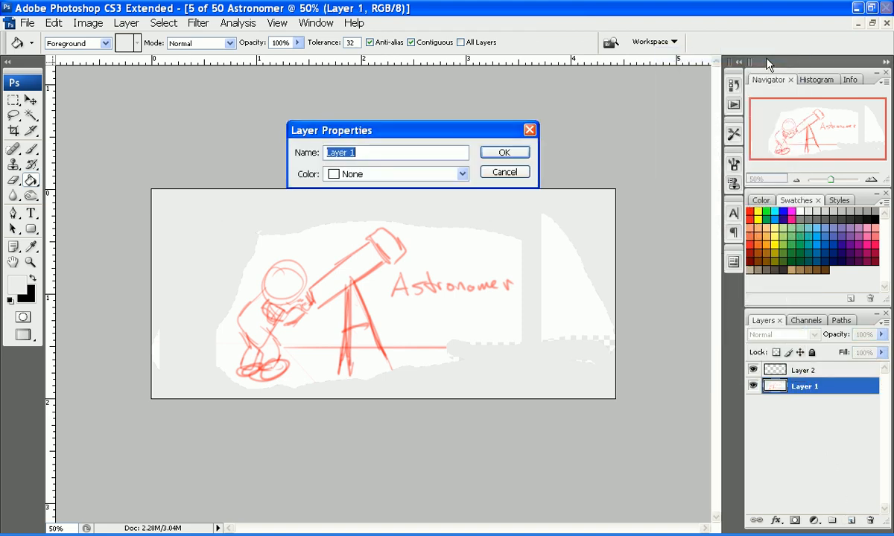
{"action": "type", "text": "sket"}
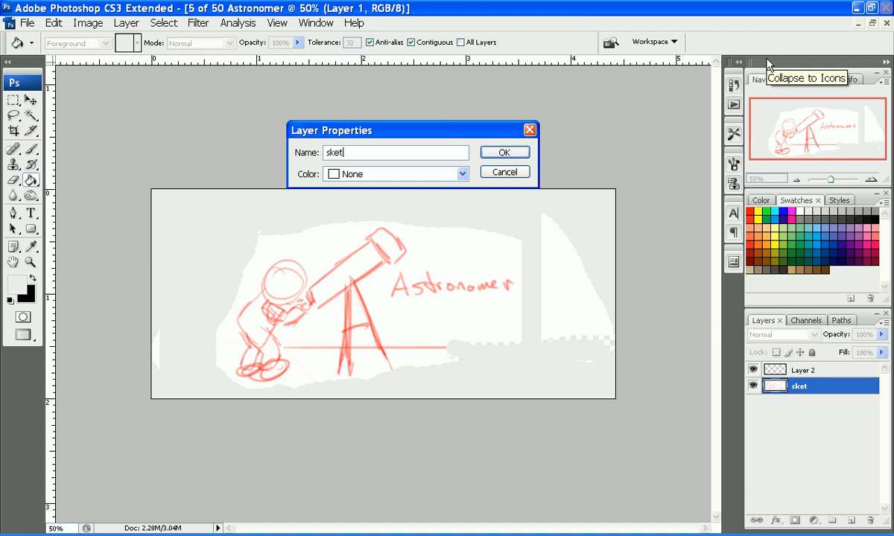
{"action": "type", "text": "ch"}
{"action": "key", "text": "Return"}
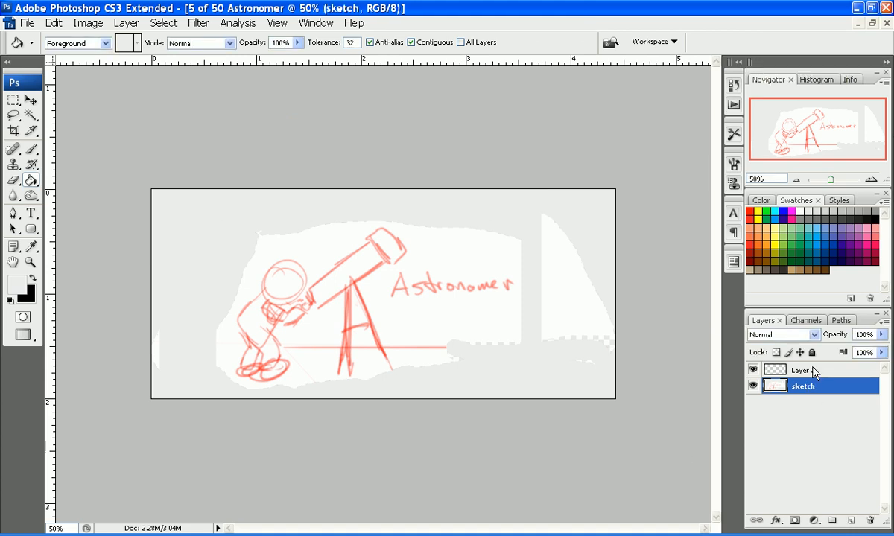
- Rename the new empty layer as Ink
{"action": "right_click", "coordinate": [815, 373]}
{"action": "left_click", "coordinate": [757, 38]}
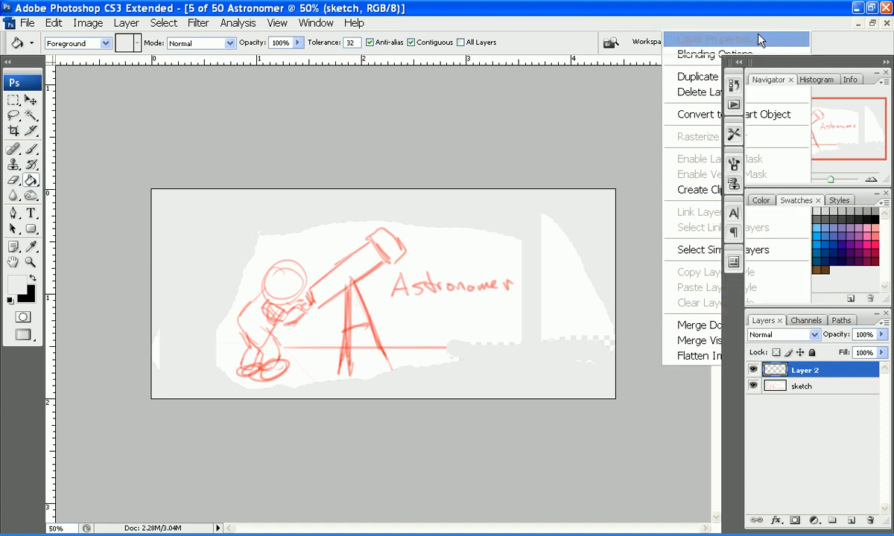
{"action": "type", "text": "Ink"}
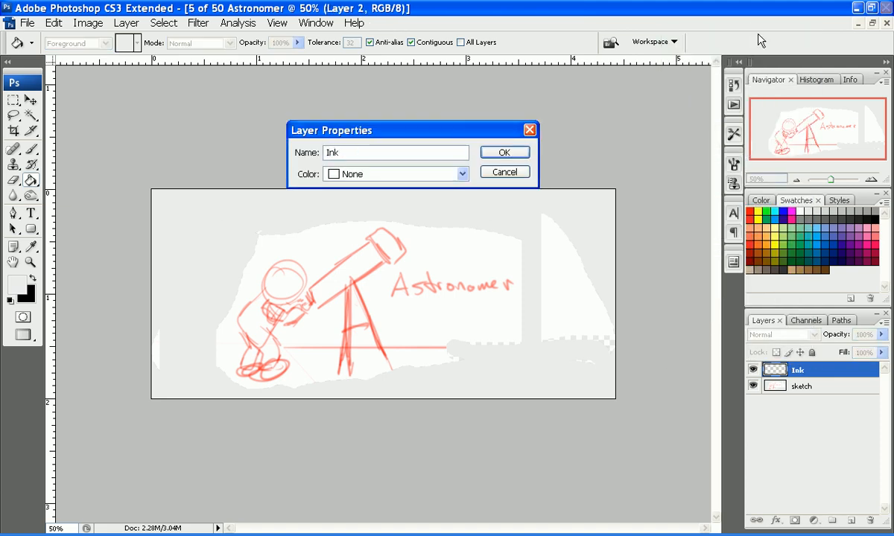
{"action": "key", "text": "Return"}
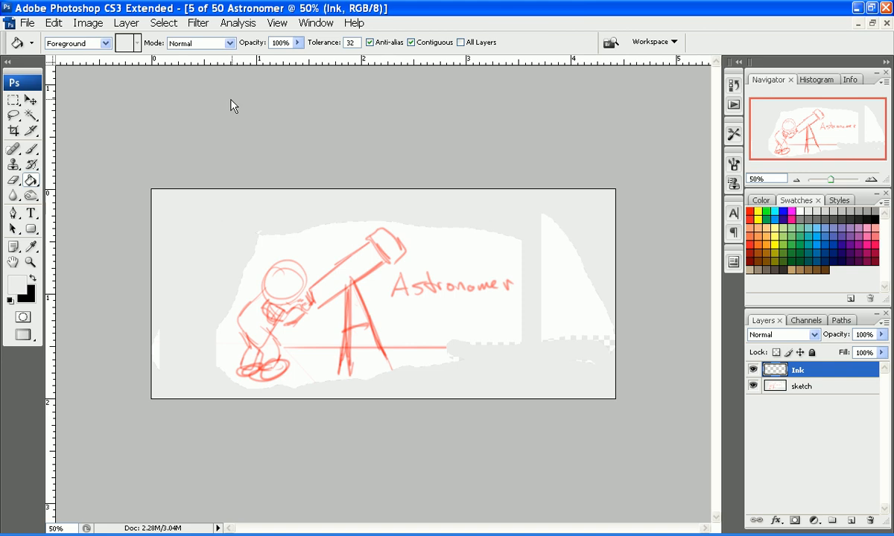
- Try the Brush tool at 20 px with a short light grey stroke above the astronomer's head on the Ink layer
{"action": "left_click", "coordinate": [31, 152]}
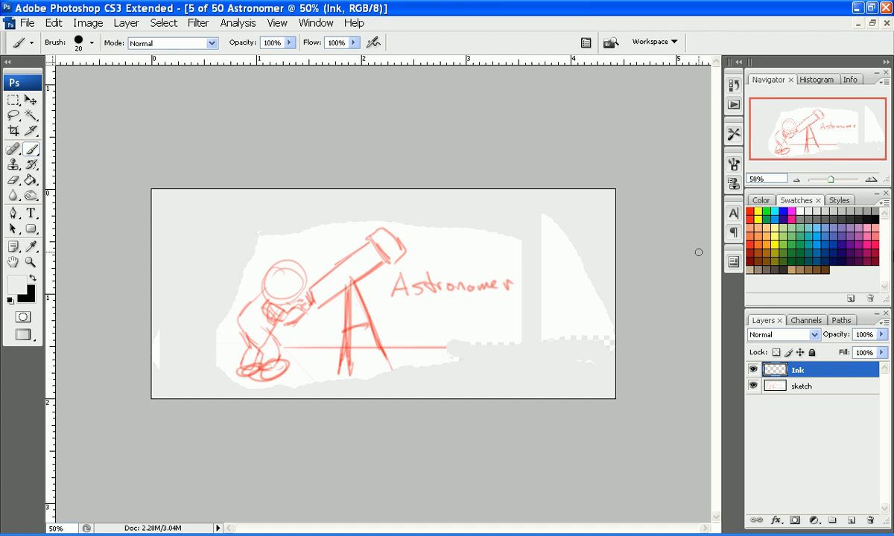
{"action": "left_click", "coordinate": [873, 181]}
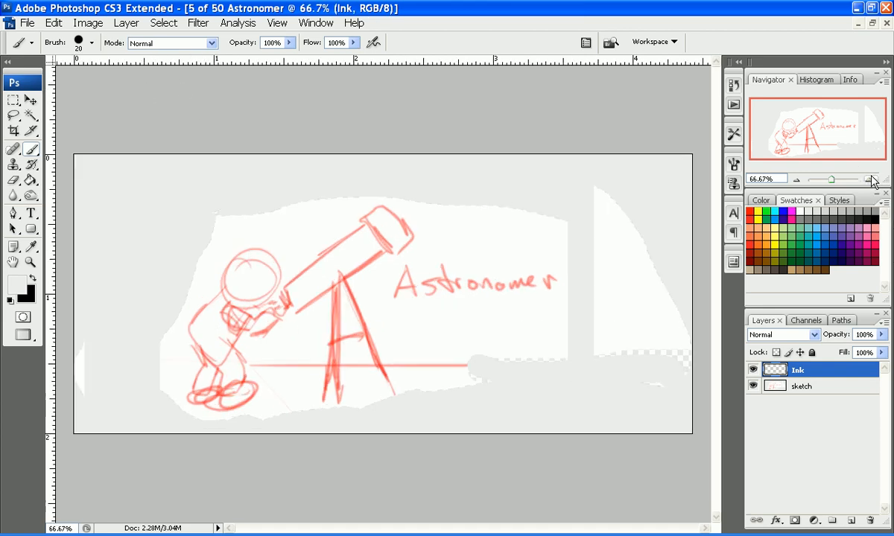
{"action": "left_click", "coordinate": [873, 180]}
{"action": "left_click_drag", "start_coordinate": [813, 126], "coordinate": [791, 149]}
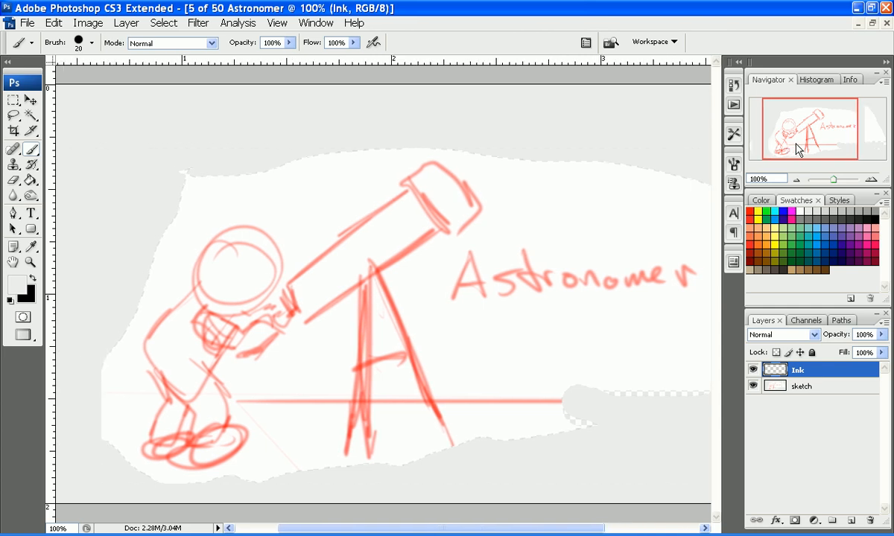
{"action": "left_click", "coordinate": [93, 46]}
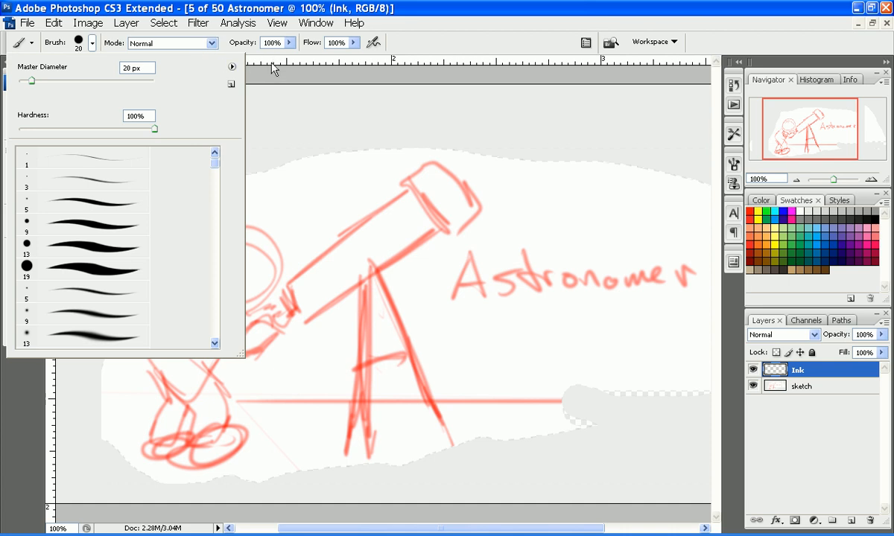
{"action": "left_click", "coordinate": [249, 70]}
{"action": "left_click_drag", "start_coordinate": [225, 178], "coordinate": [194, 224]}
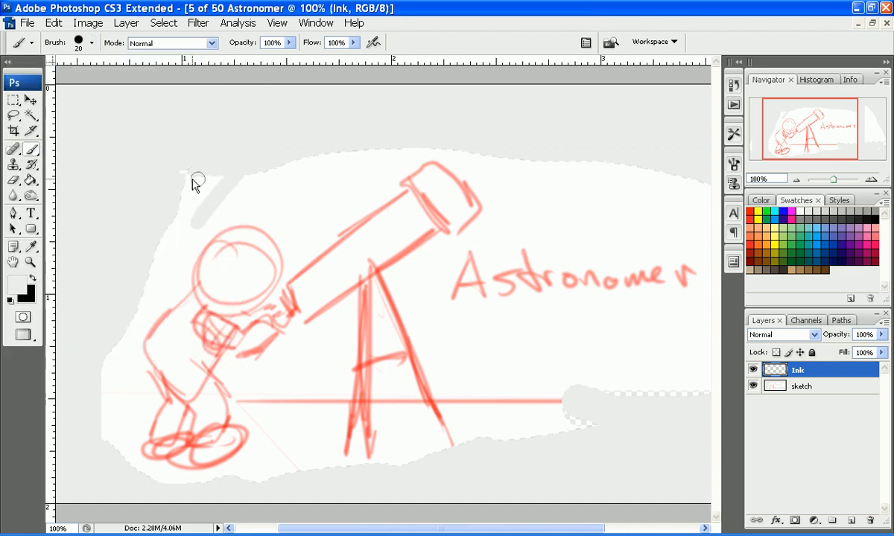
- Make black the foreground colour, undo a thick test stroke and reduce the brush to 7 px
{"action": "left_click", "coordinate": [34, 281]}
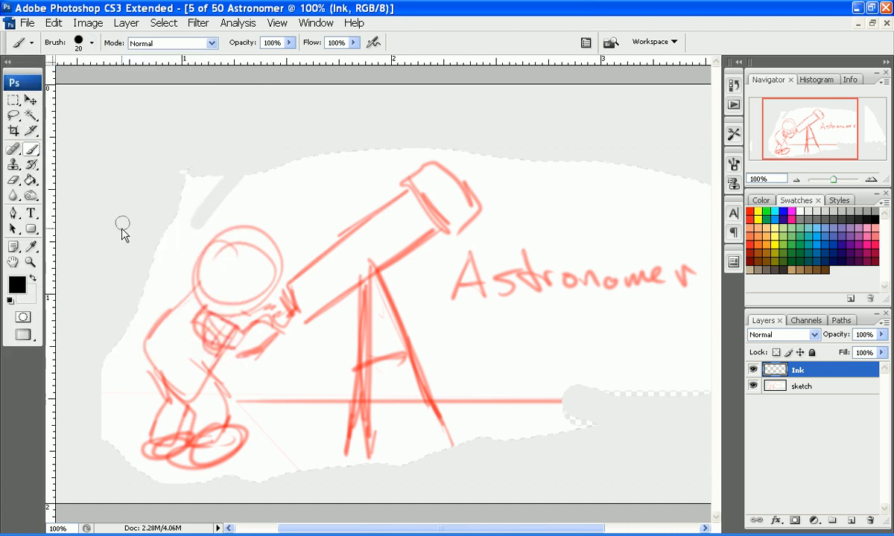
{"action": "mouse_move", "coordinate": [118, 235]}
{"action": "left_mouse_down"}
{"action": "mouse_move", "coordinate": [266, 111]}
{"action": "mouse_move", "coordinate": [335, 88]}
{"action": "left_mouse_up"}
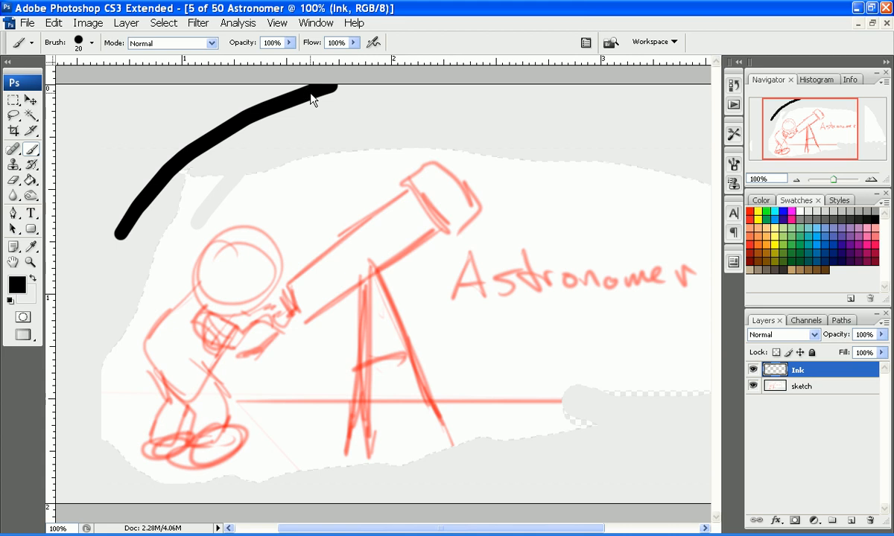
{"action": "key", "text": "ctrl+z"}
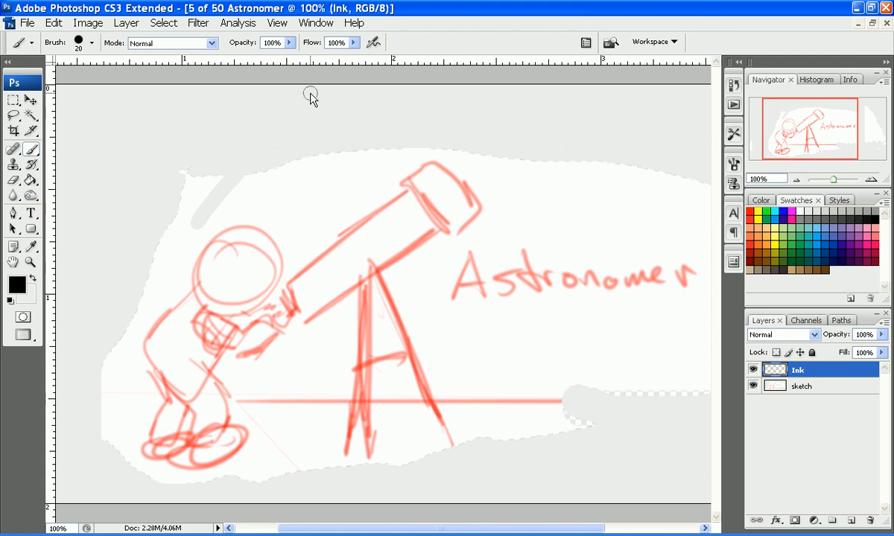
{"action": "key", "text": "bracketleft"}
{"action": "key", "text": "bracketleft"}
{"action": "key", "text": "bracketleft"}
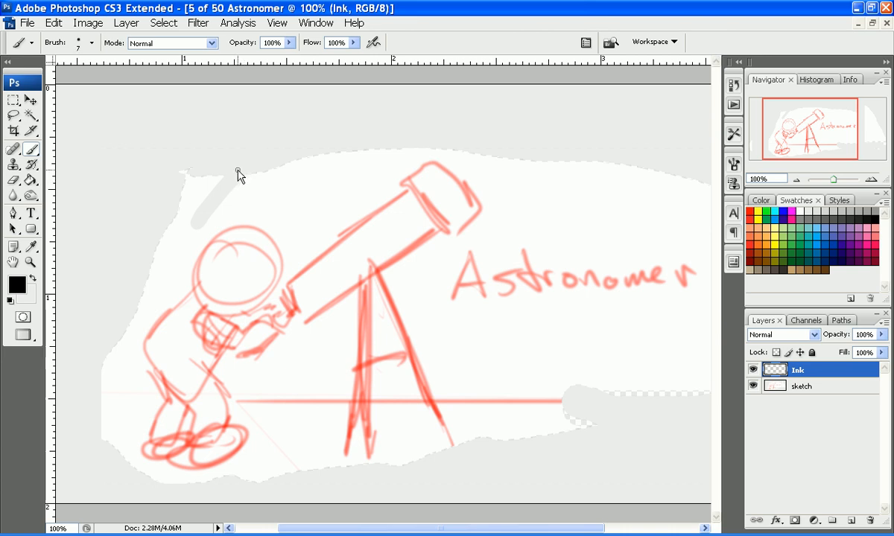
- Test the 7 px brush with a curved stroke above the head, undo it and reduce the brush to 5 px
{"action": "left_click_drag", "start_coordinate": [183, 197], "coordinate": [291, 98]}
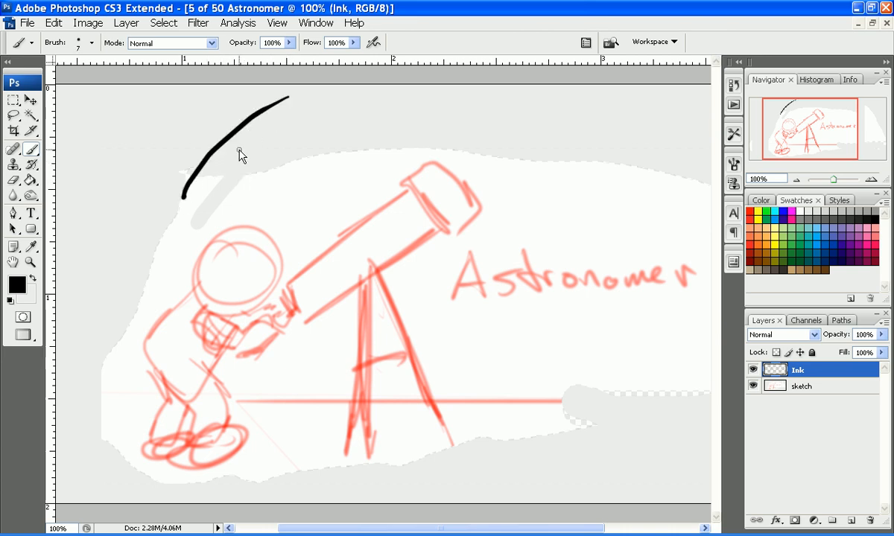
{"action": "key", "text": "ctrl+z"}
{"action": "key", "text": "bracketleft"}
{"action": "key", "text": "bracketleft"}
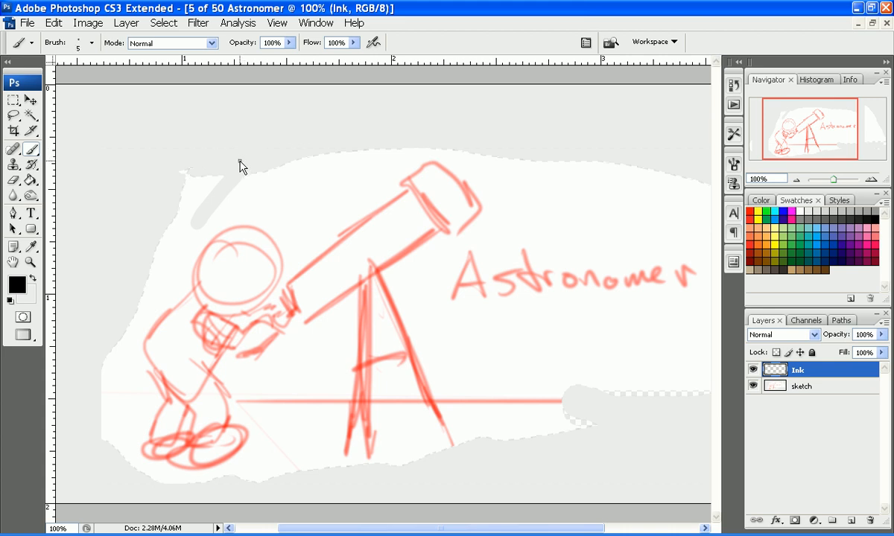
{"action": "left_click_drag", "start_coordinate": [199, 196], "coordinate": [278, 125]}
{"action": "key", "text": "ctrl+z"}
{"action": "left_click", "coordinate": [764, 128]}
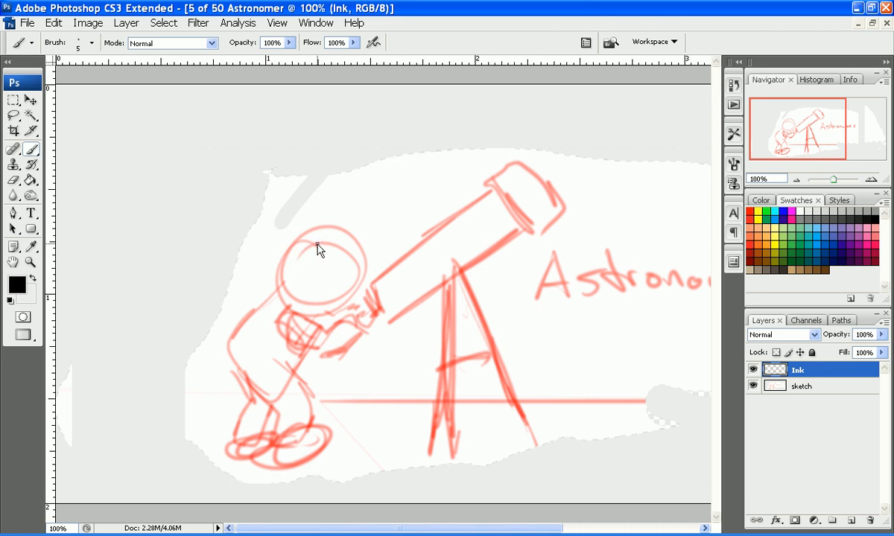
{"action": "left_click_drag", "start_coordinate": [317, 246], "coordinate": [299, 261]}
{"action": "left_click", "coordinate": [870, 179]}
{"action": "left_click", "coordinate": [871, 180]}
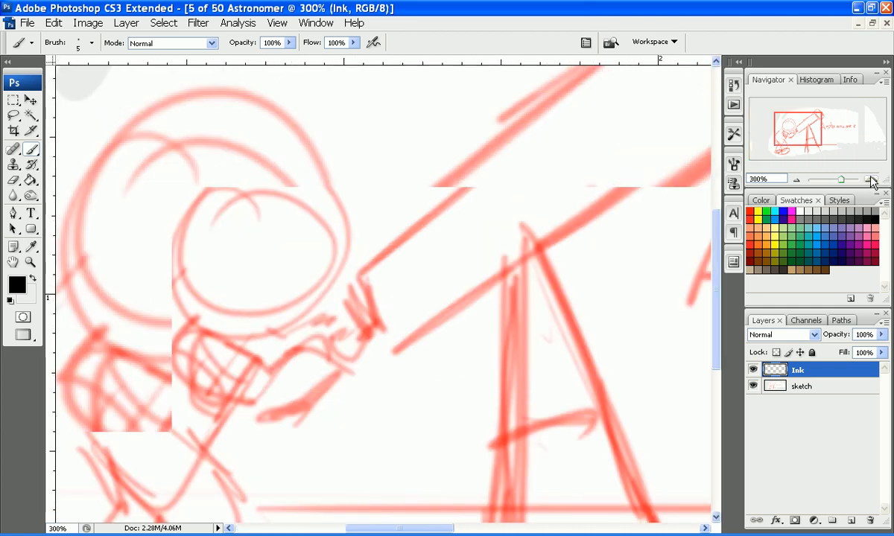
{"action": "left_click_drag", "start_coordinate": [803, 121], "coordinate": [798, 121]}
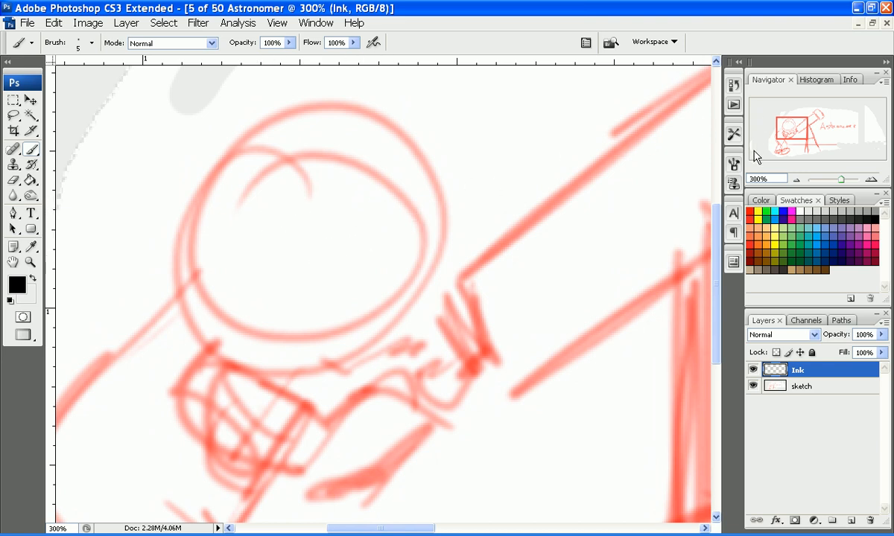
{"action": "left_click", "coordinate": [797, 180]}
{"action": "left_click", "coordinate": [797, 180]}
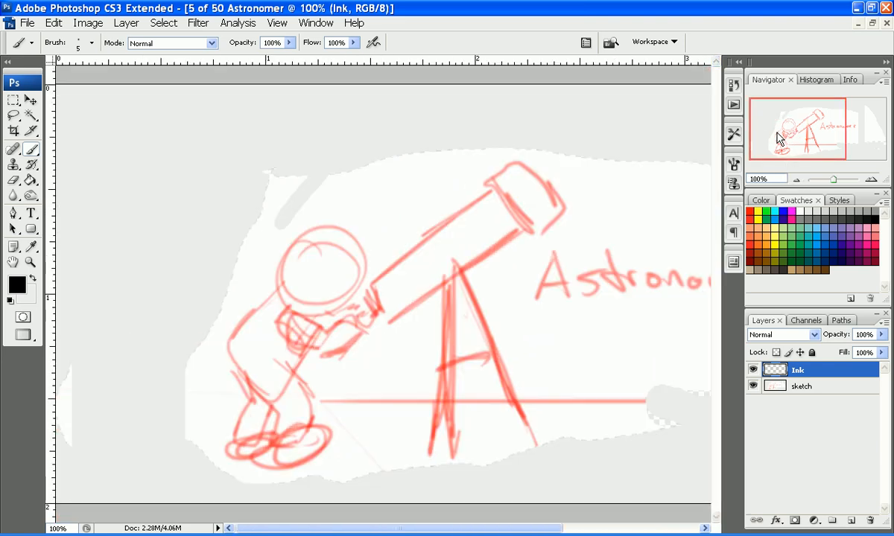
- Try a C-shaped ear stroke inside the head circle, undo it and reduce the brush to 4 px
{"action": "left_click", "coordinate": [872, 180]}
{"action": "left_click_drag", "start_coordinate": [816, 168], "coordinate": [754, 134]}
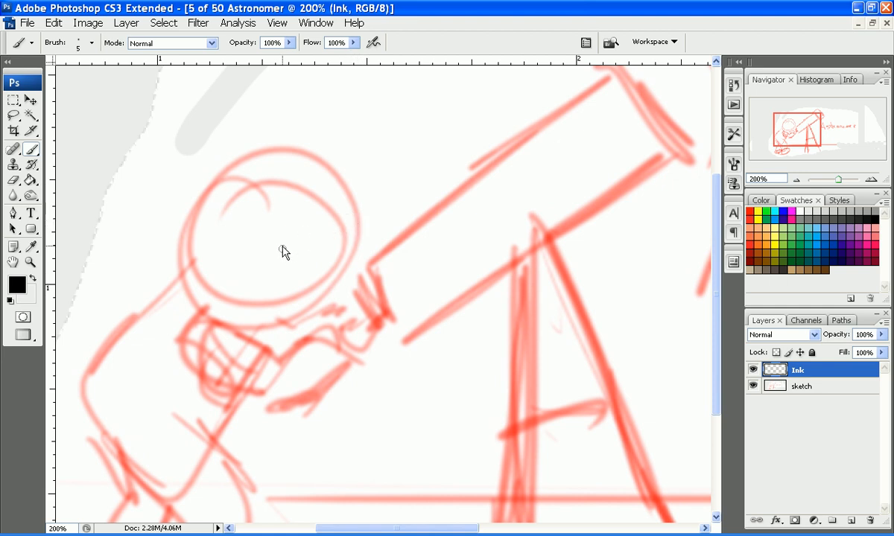
{"action": "left_click_drag", "start_coordinate": [244, 228], "coordinate": [264, 253]}
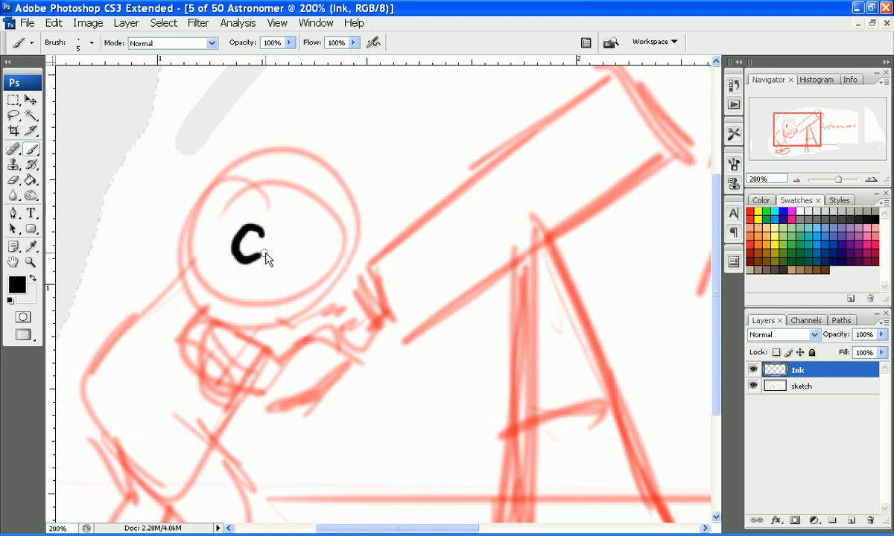
{"action": "key", "text": "bracketleft"}
{"action": "left_click_drag", "start_coordinate": [237, 240], "coordinate": [248, 259]}
{"action": "key", "text": "ctrl+z"}
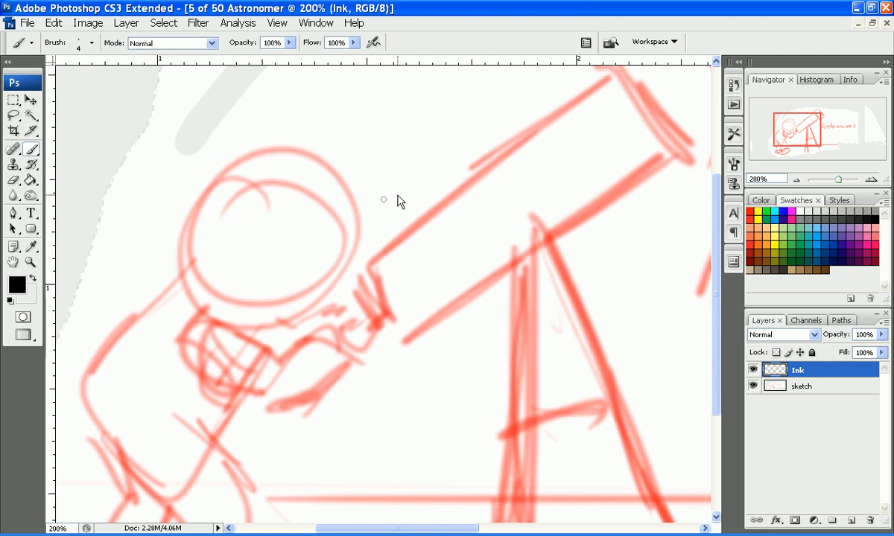
- Ink the astronomer's ear as a small C-shaped curve inside the head circle, undoing and redrawing unsatisfactory strokes
{"action": "left_click", "coordinate": [870, 180]}
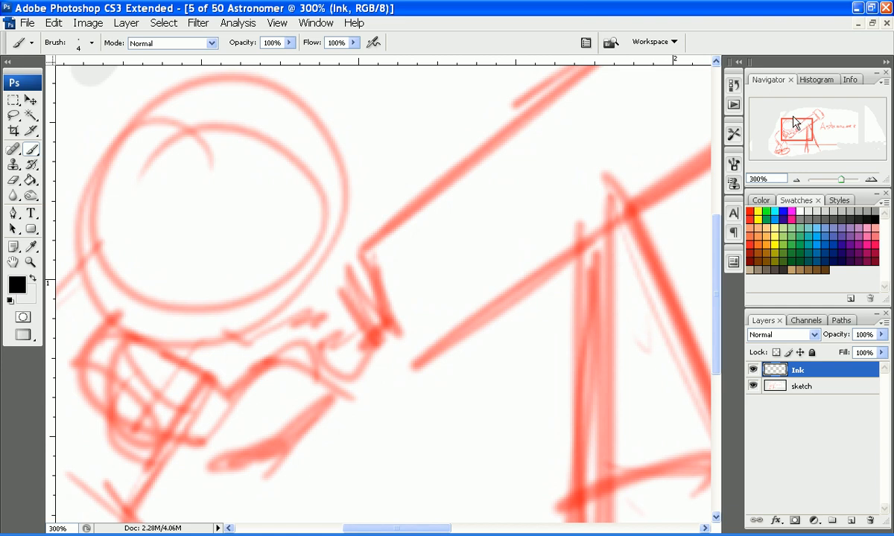
{"action": "left_click_drag", "start_coordinate": [794, 122], "coordinate": [791, 129]}
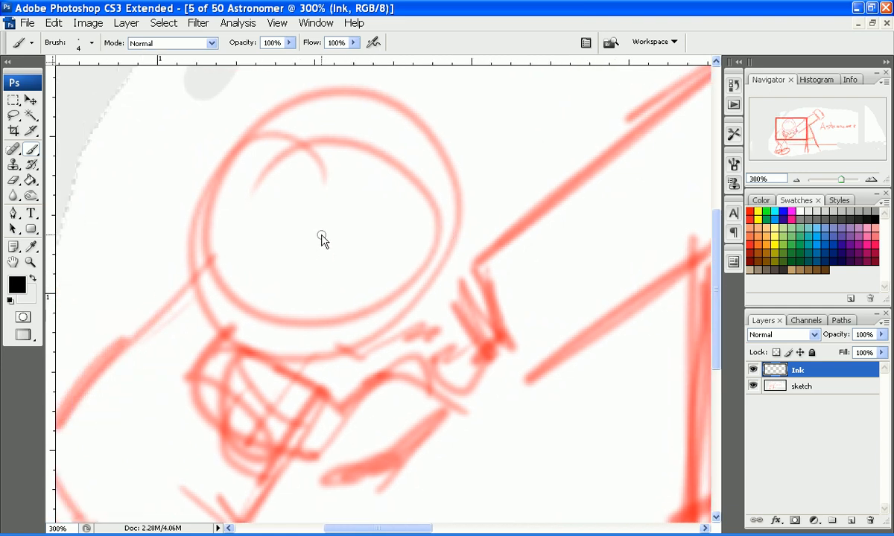
{"action": "left_click_drag", "start_coordinate": [319, 218], "coordinate": [310, 261]}
{"action": "key", "text": "ctrl+z"}
{"action": "mouse_move", "coordinate": [319, 216]}
{"action": "left_mouse_down"}
{"action": "mouse_move", "coordinate": [271, 241]}
{"action": "mouse_move", "coordinate": [309, 261]}
{"action": "left_mouse_up"}
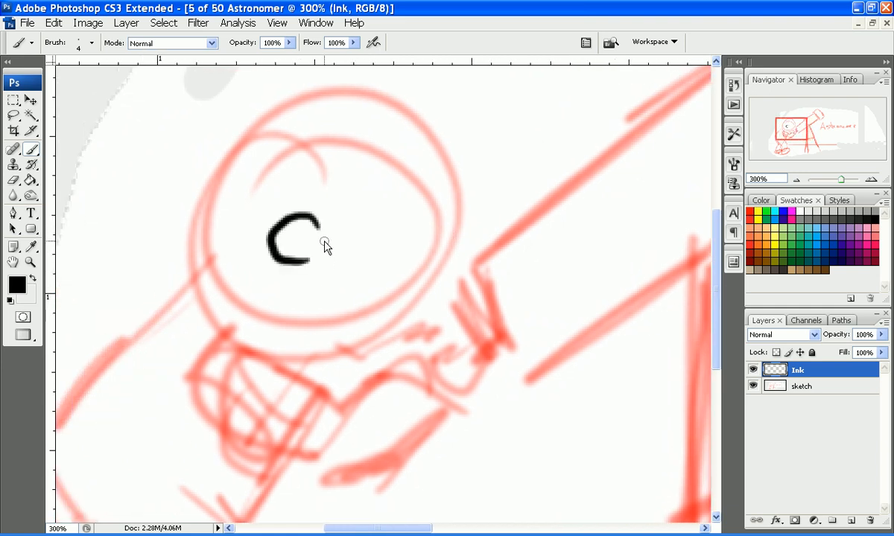
{"action": "key", "text": "ctrl+z"}
{"action": "mouse_move", "coordinate": [321, 217]}
{"action": "left_mouse_down"}
{"action": "mouse_move", "coordinate": [293, 217]}
{"action": "mouse_move", "coordinate": [328, 244]}
{"action": "left_mouse_up"}
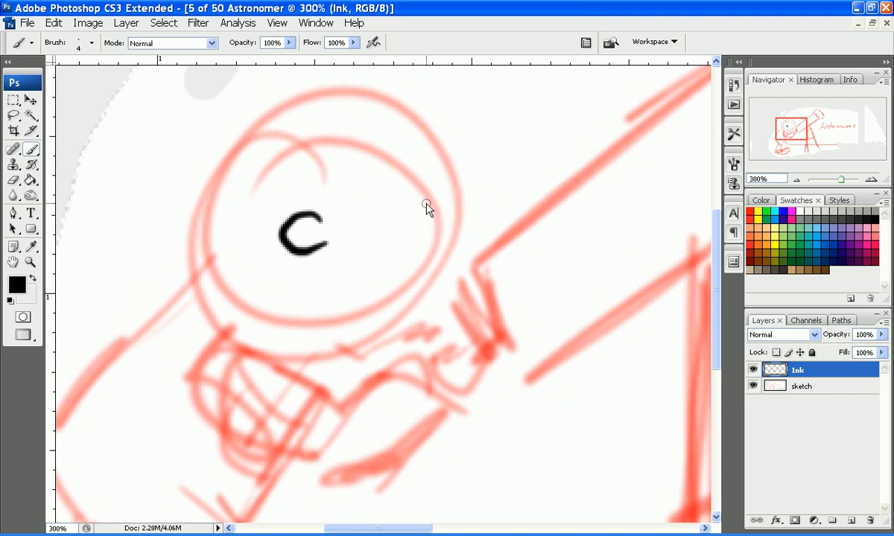
- Ink the face profile with a pointed nose along the telescope-facing edge of the head circle
{"action": "mouse_move", "coordinate": [425, 200]}
{"action": "left_mouse_down"}
{"action": "mouse_move", "coordinate": [444, 245]}
{"action": "mouse_move", "coordinate": [438, 260]}
{"action": "left_mouse_up"}
{"action": "key", "text": "ctrl+z"}
{"action": "left_click_drag", "start_coordinate": [444, 248], "coordinate": [409, 290]}
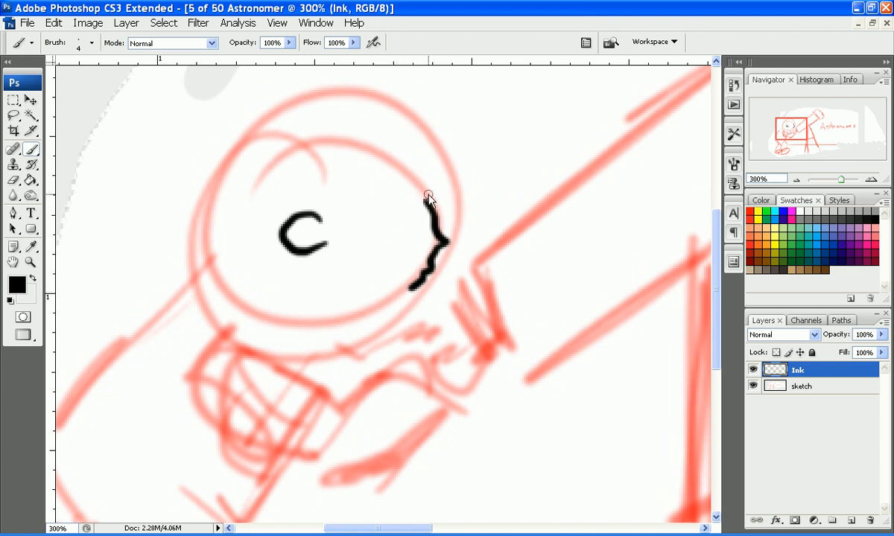
- Ink a curved line from the front of the brow back toward the ear and add a squiggle inside the ear
{"action": "mouse_move", "coordinate": [441, 167]}
{"action": "left_mouse_down"}
{"action": "mouse_move", "coordinate": [415, 222]}
{"action": "mouse_move", "coordinate": [393, 257]}
{"action": "left_mouse_up"}
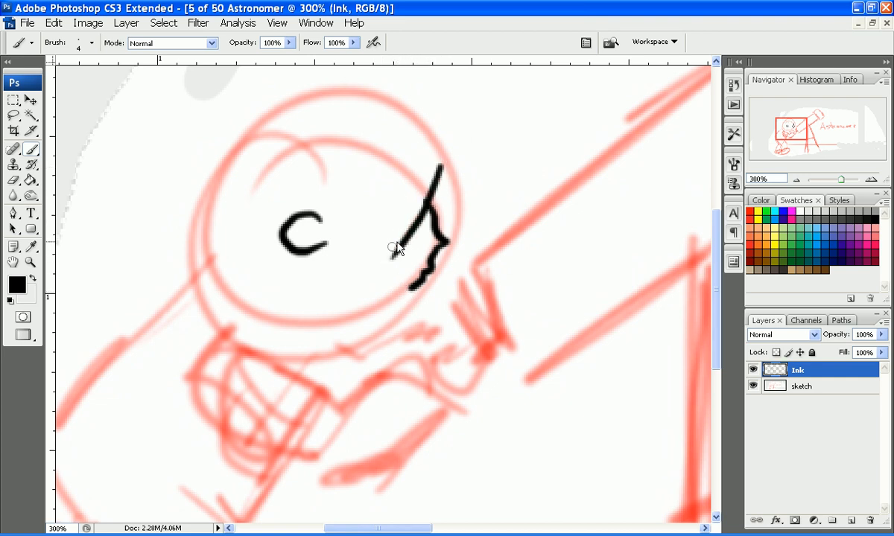
{"action": "key", "text": "ctrl+z"}
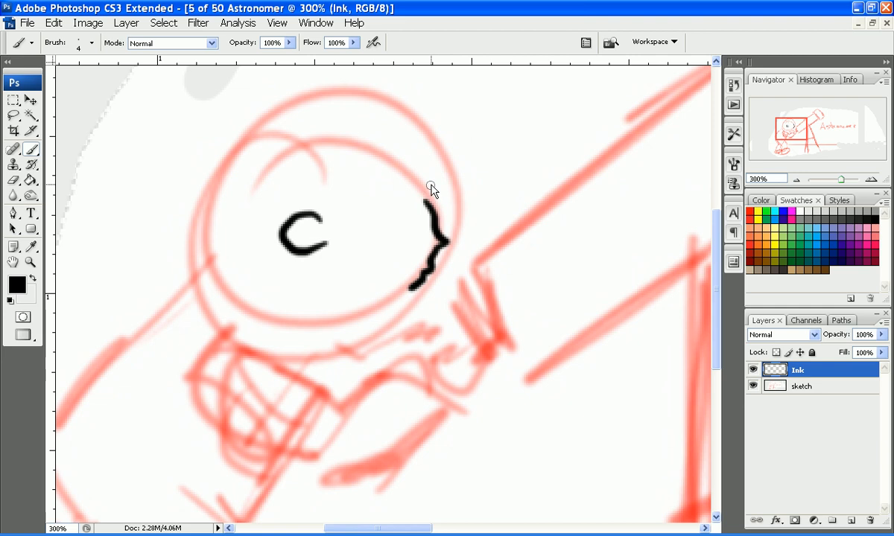
{"action": "left_click_drag", "start_coordinate": [443, 176], "coordinate": [374, 214]}
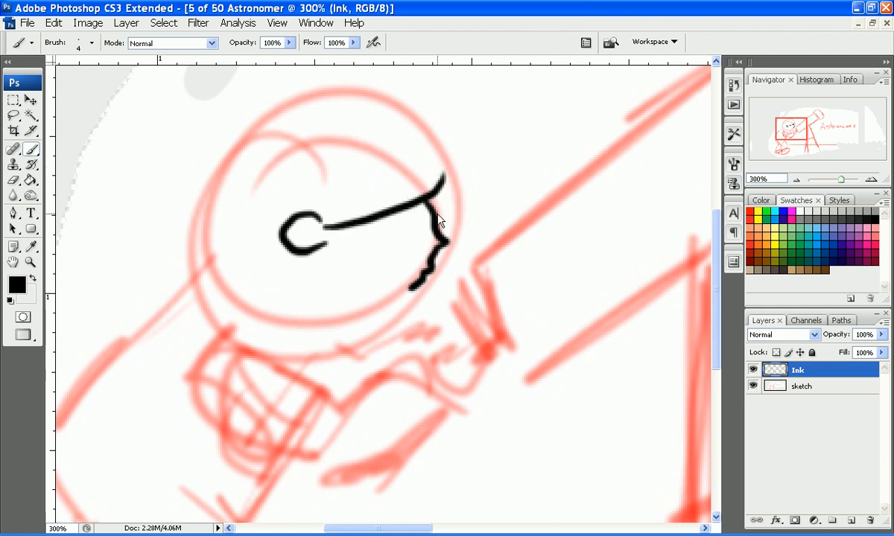
{"action": "key", "text": "ctrl+alt+z"}
{"action": "key", "text": "ctrl+alt+z"}
{"action": "mouse_move", "coordinate": [444, 181]}
{"action": "left_mouse_down"}
{"action": "mouse_move", "coordinate": [333, 219]}
{"action": "mouse_move", "coordinate": [302, 233]}
{"action": "mouse_move", "coordinate": [310, 238]}
{"action": "left_mouse_up"}
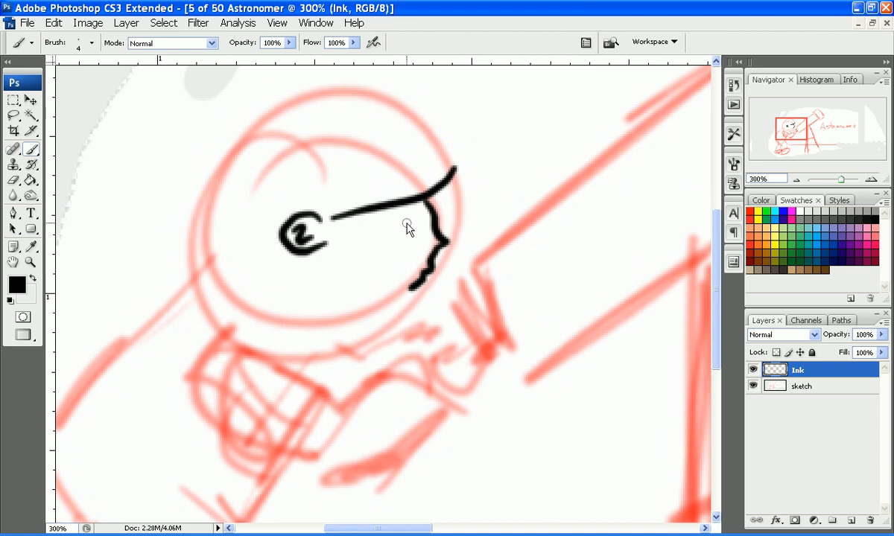
- Ink a narrowed eye and a short mouth line inside the face profile, undoing the first eye stroke
{"action": "left_click_drag", "start_coordinate": [395, 226], "coordinate": [408, 231]}
{"action": "key", "text": "ctrl+z"}
{"action": "mouse_move", "coordinate": [409, 228]}
{"action": "left_mouse_down"}
{"action": "mouse_move", "coordinate": [421, 229]}
{"action": "mouse_move", "coordinate": [408, 273]}
{"action": "left_mouse_up"}
- Erase the ear with a 20 px eraser and ink a new C-shaped ear closer to the face
{"action": "key", "text": "e"}
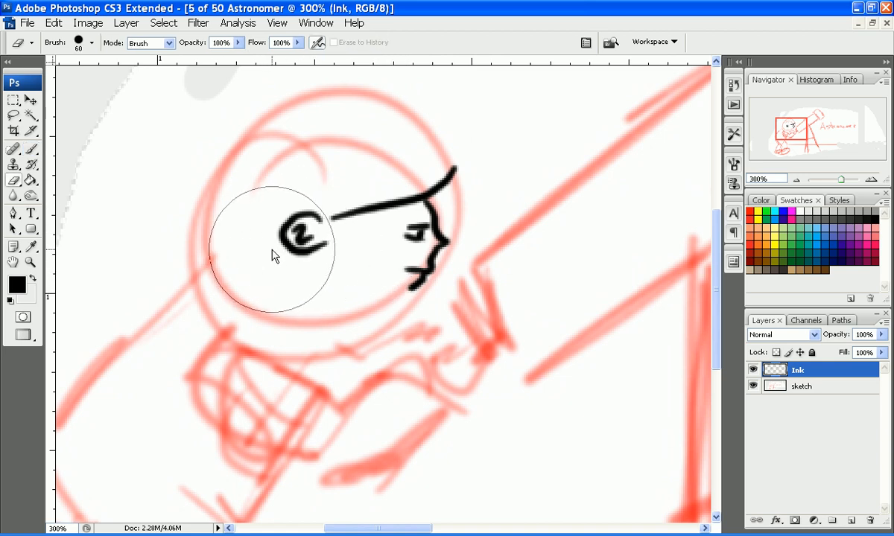
{"action": "key", "text": "bracketleft"}
{"action": "key", "text": "bracketleft"}
{"action": "key", "text": "bracketleft"}
{"action": "left_click_drag", "start_coordinate": [274, 251], "coordinate": [303, 250]}
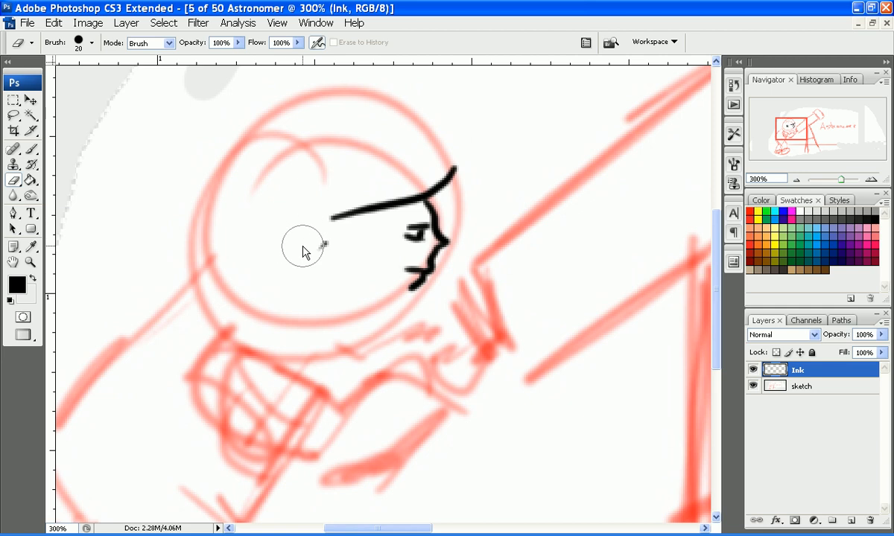
{"action": "key", "text": "b"}
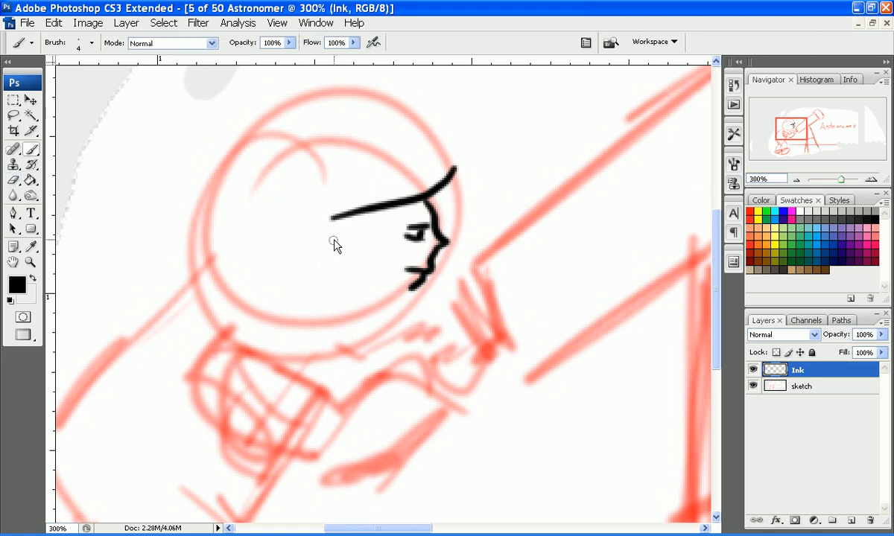
{"action": "left_click_drag", "start_coordinate": [364, 229], "coordinate": [354, 258]}
- Erase the brow line, ink a diagonal hair strand from the forehead to below the ear, and add the ear's inner squiggle
{"action": "key", "text": "e"}
{"action": "mouse_move", "coordinate": [336, 186]}
{"action": "left_mouse_down"}
{"action": "mouse_move", "coordinate": [329, 211]}
{"action": "mouse_move", "coordinate": [405, 189]}
{"action": "mouse_move", "coordinate": [451, 174]}
{"action": "left_mouse_up"}
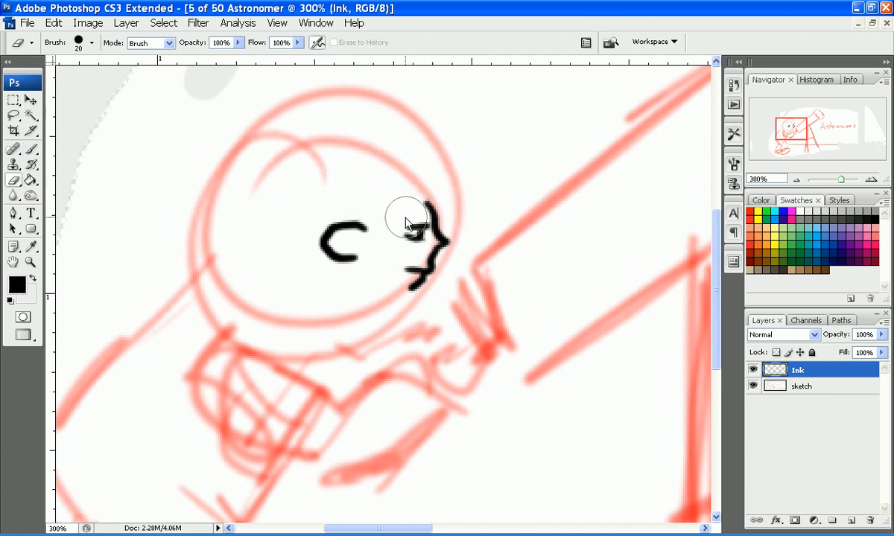
{"action": "key", "text": "b"}
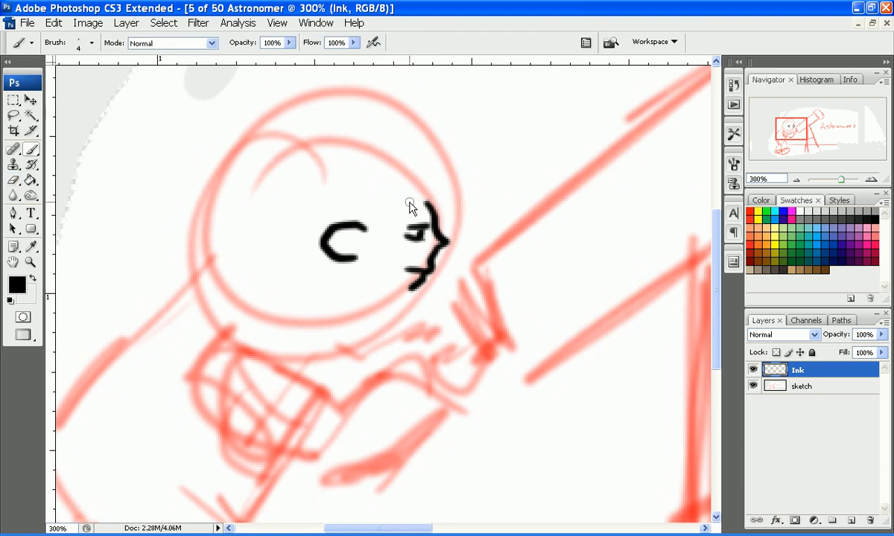
{"action": "mouse_move", "coordinate": [440, 176]}
{"action": "left_mouse_down"}
{"action": "mouse_move", "coordinate": [376, 254]}
{"action": "mouse_move", "coordinate": [350, 270]}
{"action": "mouse_move", "coordinate": [366, 203]}
{"action": "left_mouse_up"}
{"action": "left_click_drag", "start_coordinate": [353, 232], "coordinate": [347, 249]}
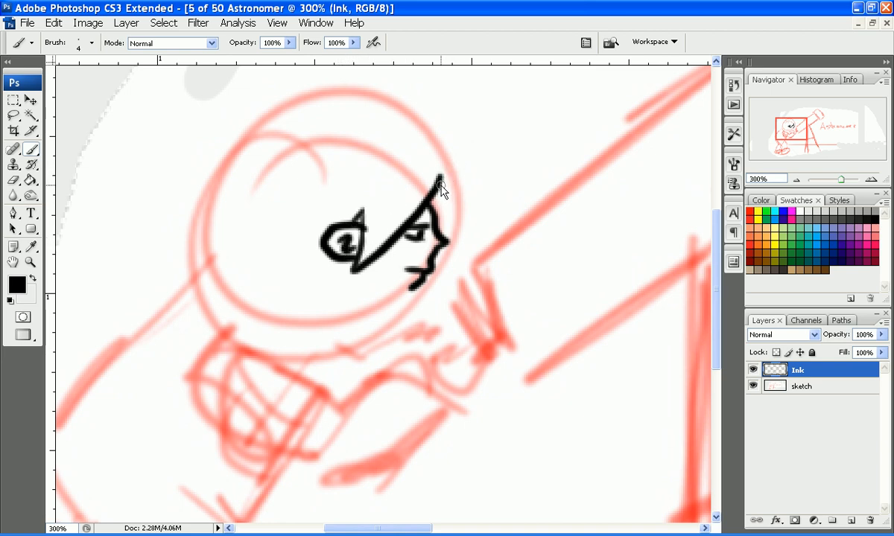
- Ink a front hair strand down to the nose, the curved jawline and two freckles under the eye
{"action": "left_click_drag", "start_coordinate": [440, 179], "coordinate": [452, 242]}
{"action": "mouse_move", "coordinate": [358, 282]}
{"action": "left_mouse_down"}
{"action": "mouse_move", "coordinate": [411, 294]}
{"action": "mouse_move", "coordinate": [401, 296]}
{"action": "left_mouse_up"}
{"action": "left_click", "coordinate": [407, 249]}
{"action": "left_click", "coordinate": [417, 252]}
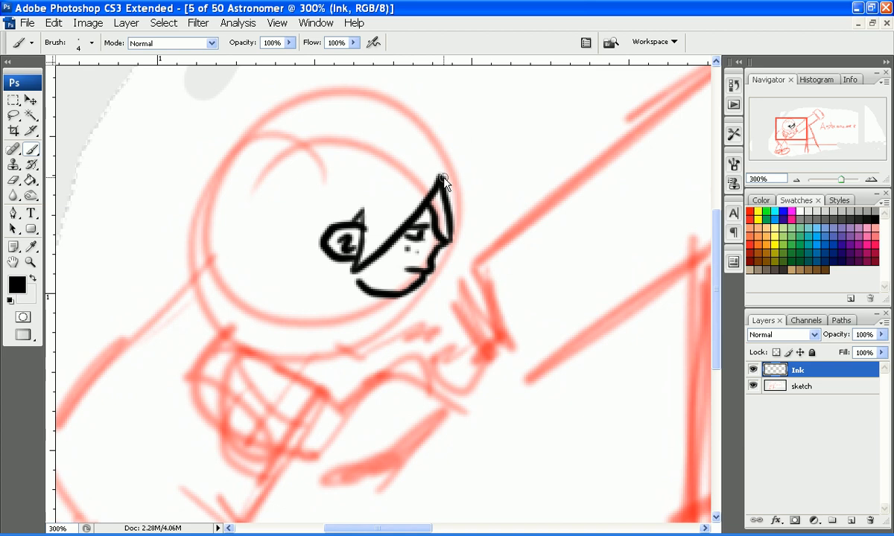
- Ink the hair outline from the forehead over the crown to a pointed flick at the back, plus a curve below it, redrawing unsatisfactory strokes
{"action": "mouse_move", "coordinate": [443, 180]}
{"action": "left_mouse_down"}
{"action": "mouse_move", "coordinate": [393, 138]}
{"action": "mouse_move", "coordinate": [279, 218]}
{"action": "left_mouse_up"}
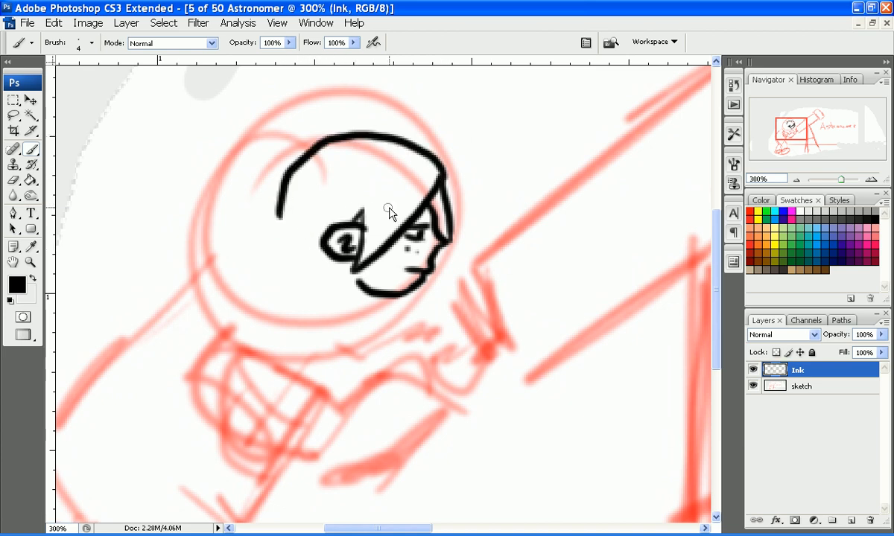
{"action": "key", "text": "ctrl+z"}
{"action": "mouse_move", "coordinate": [440, 179]}
{"action": "left_mouse_down"}
{"action": "mouse_move", "coordinate": [316, 164]}
{"action": "mouse_move", "coordinate": [291, 201]}
{"action": "left_mouse_up"}
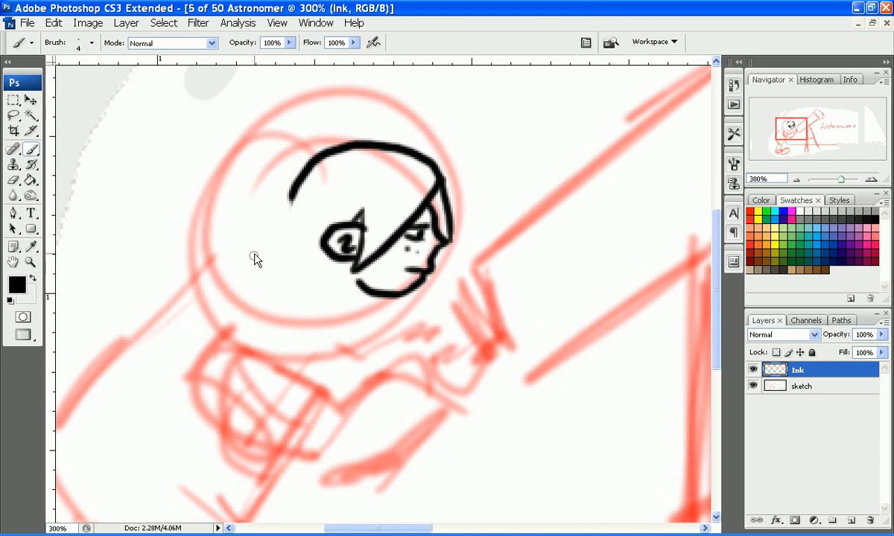
{"action": "left_click_drag", "start_coordinate": [257, 241], "coordinate": [285, 325]}
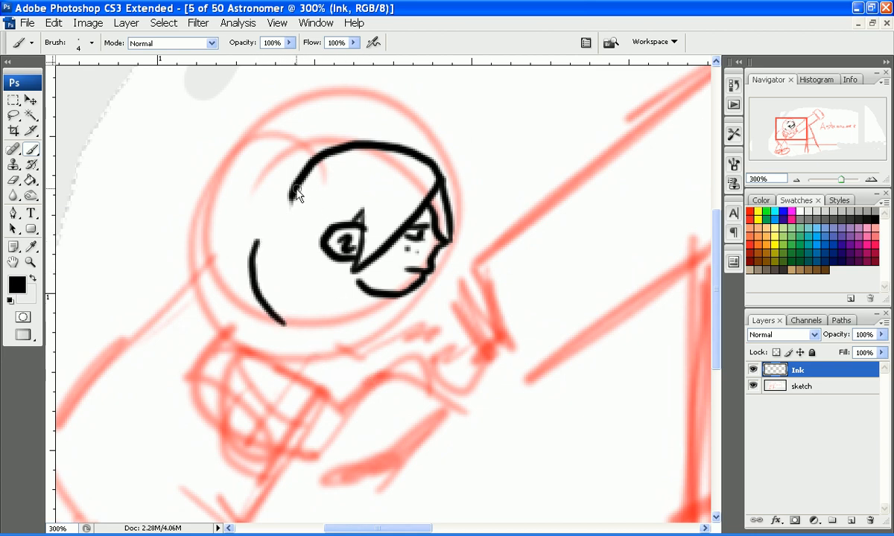
{"action": "left_click_drag", "start_coordinate": [292, 194], "coordinate": [226, 245]}
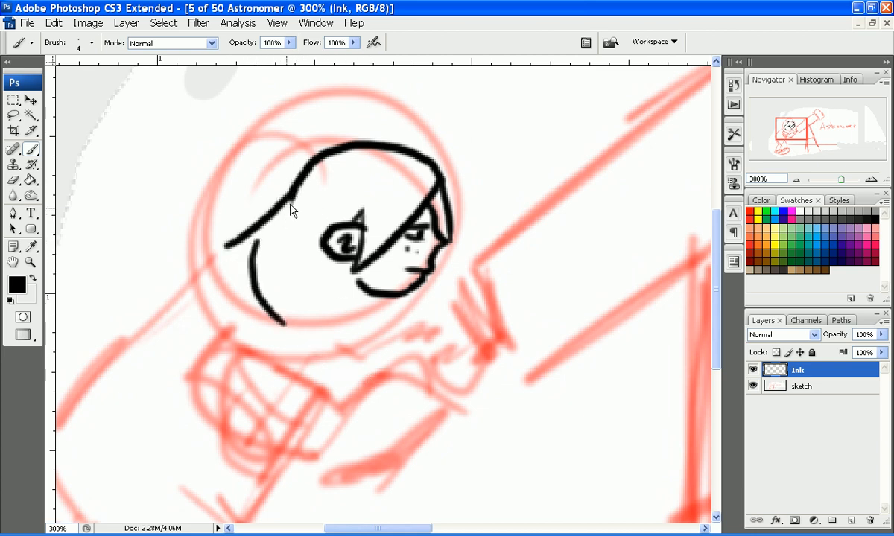
{"action": "key", "text": "ctrl+z"}
{"action": "left_click_drag", "start_coordinate": [287, 195], "coordinate": [216, 254]}
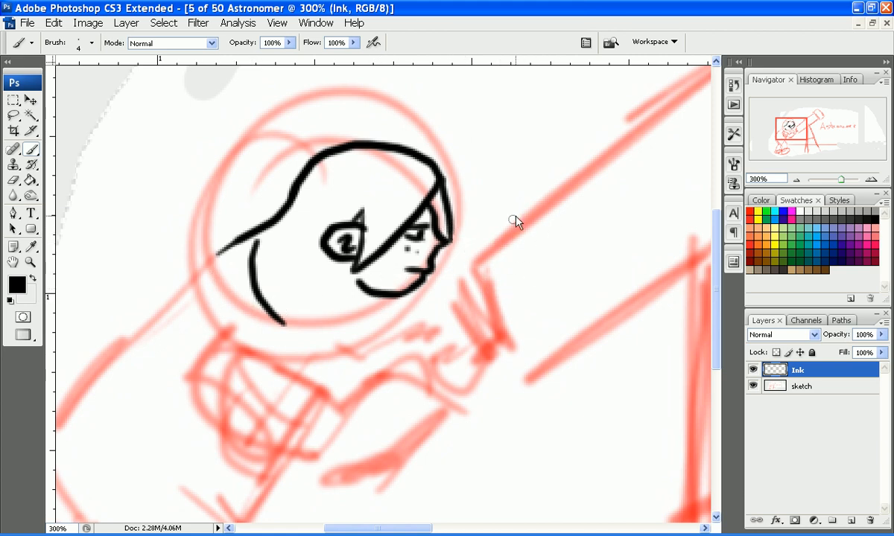
- Ink the neck line down from the ear and a short stroke at the back of the jaw
{"action": "left_click_drag", "start_coordinate": [798, 142], "coordinate": [804, 144]}
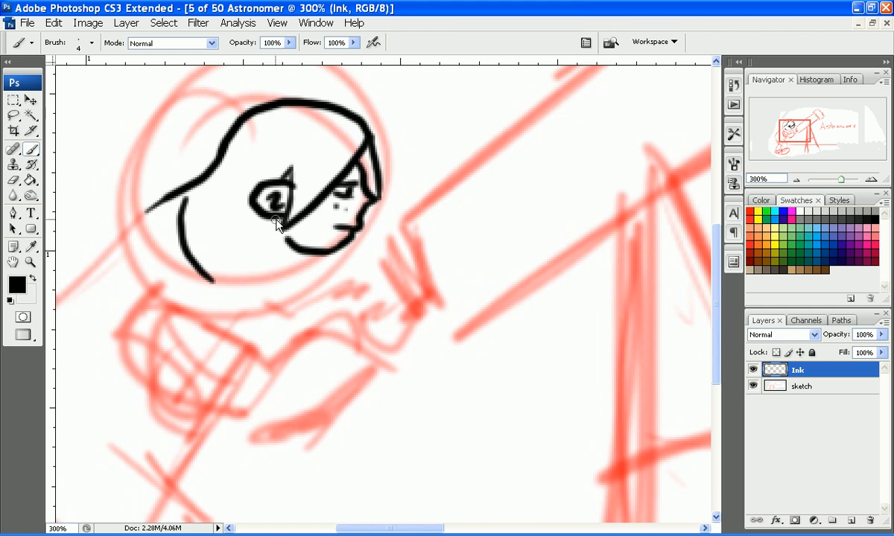
{"action": "left_click_drag", "start_coordinate": [277, 223], "coordinate": [287, 301]}
{"action": "left_click_drag", "start_coordinate": [282, 246], "coordinate": [298, 262]}
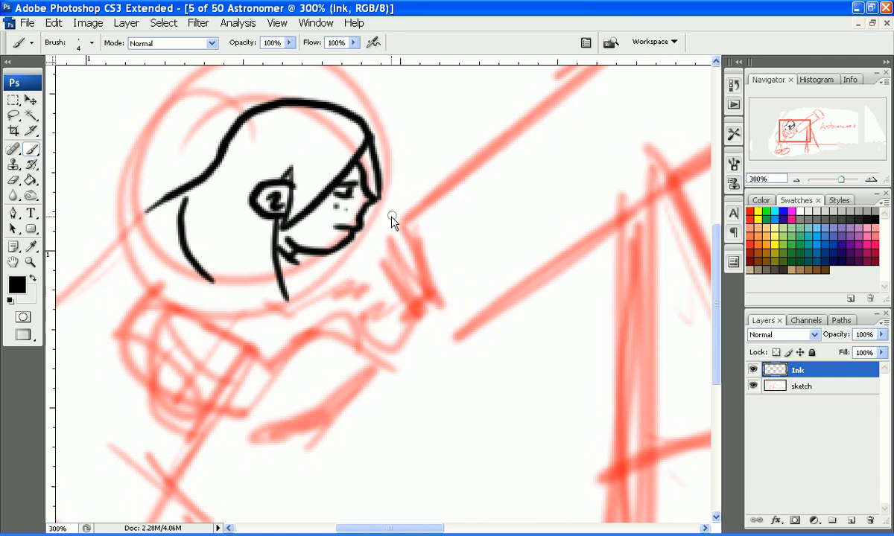
- Ink the telescope's eyepiece as a tilted straight-edged rectangle over the sketch, with a small knobbed tip pointing toward the face
{"action": "left_click", "coordinate": [413, 248], "text": "shift"}
{"action": "left_click", "coordinate": [442, 301], "text": "shift"}
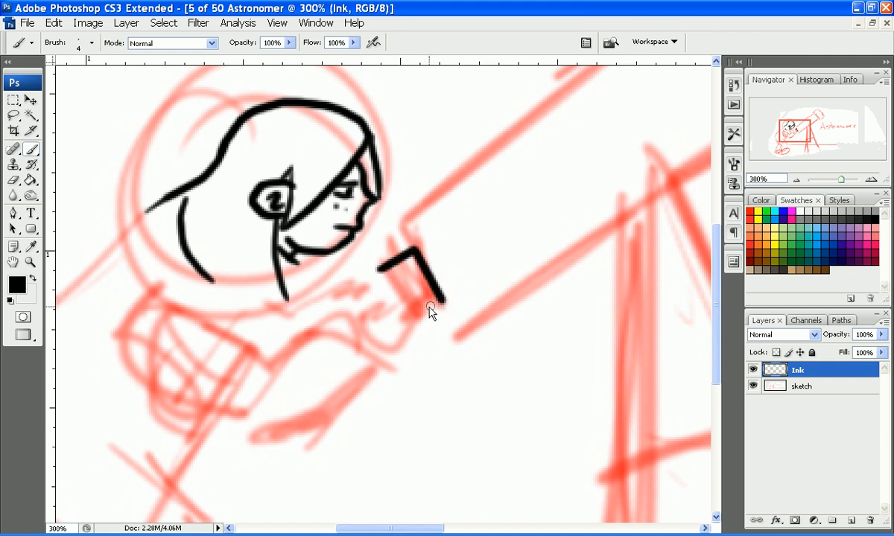
{"action": "left_click", "coordinate": [407, 321], "text": "shift"}
{"action": "left_click", "coordinate": [379, 269], "text": "shift"}
{"action": "left_click", "coordinate": [380, 269], "text": "shift"}
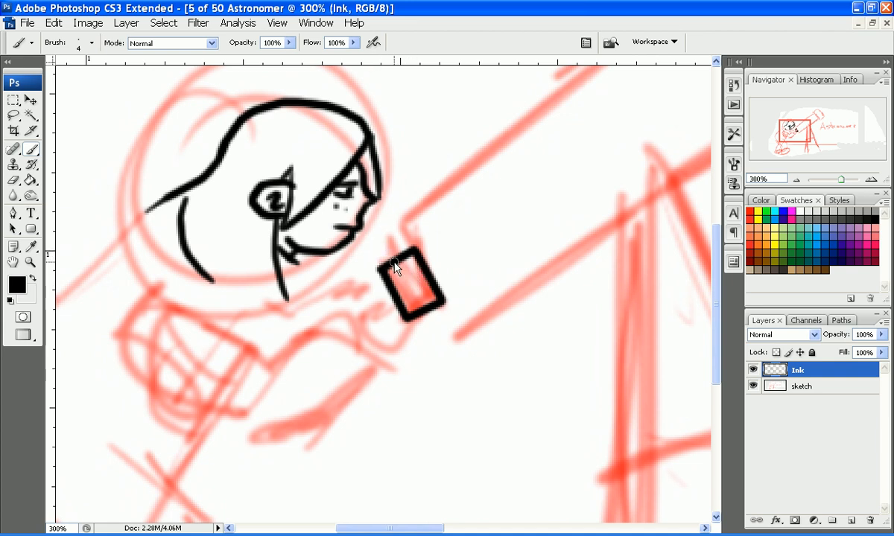
{"action": "left_click_drag", "start_coordinate": [394, 262], "coordinate": [380, 243]}
{"action": "left_click_drag", "start_coordinate": [365, 254], "coordinate": [364, 246]}
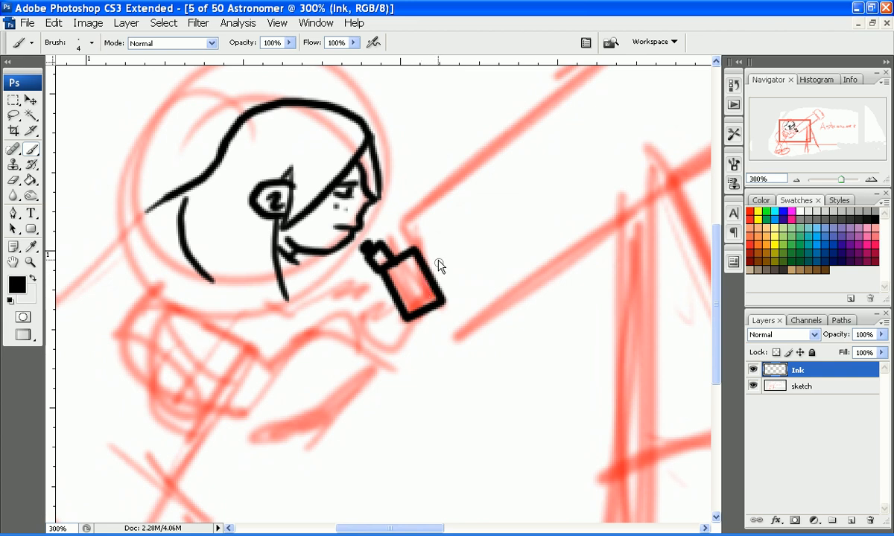
- Ink the telescope tube's near end and both long edges as straight lines following the sketch
{"action": "left_click", "coordinate": [401, 220]}
{"action": "left_click", "coordinate": [459, 336], "text": "shift"}
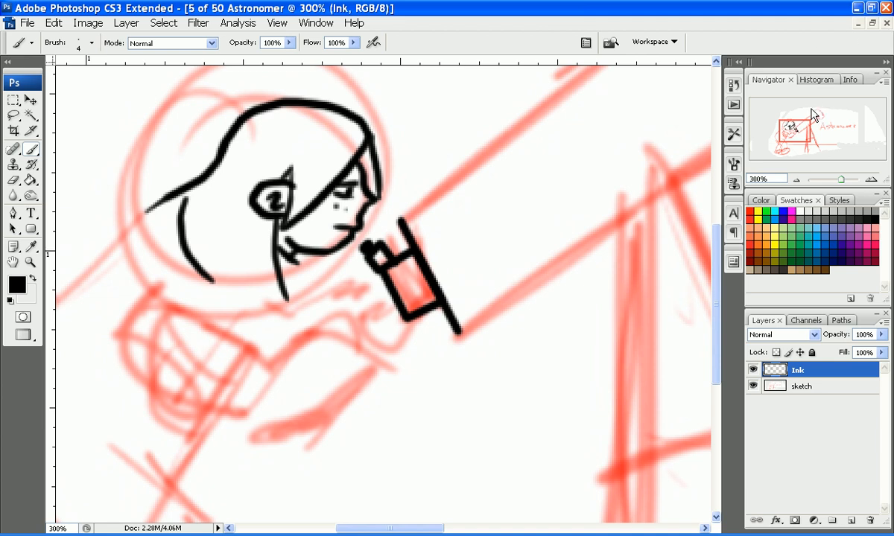
{"action": "left_click_drag", "start_coordinate": [814, 113], "coordinate": [824, 105]}
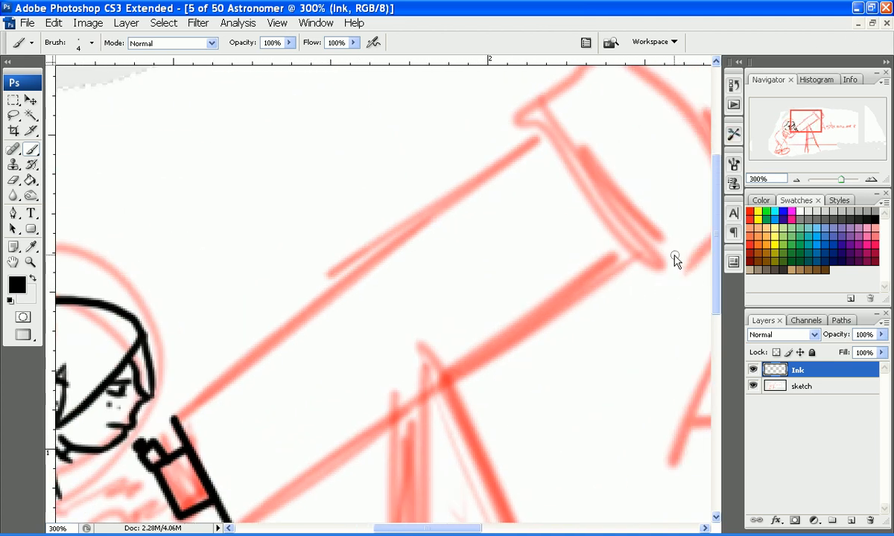
{"action": "left_click", "coordinate": [649, 258], "text": "shift"}
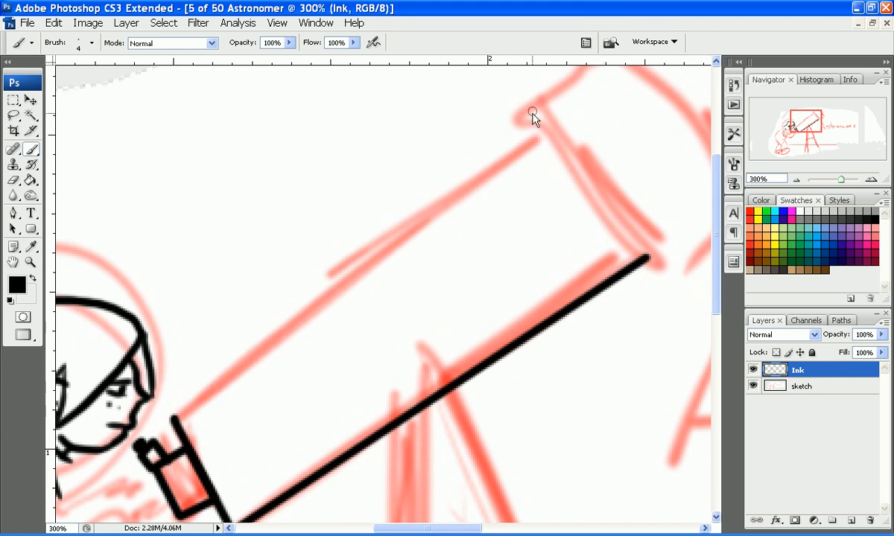
{"action": "left_click", "coordinate": [548, 132], "text": "shift"}
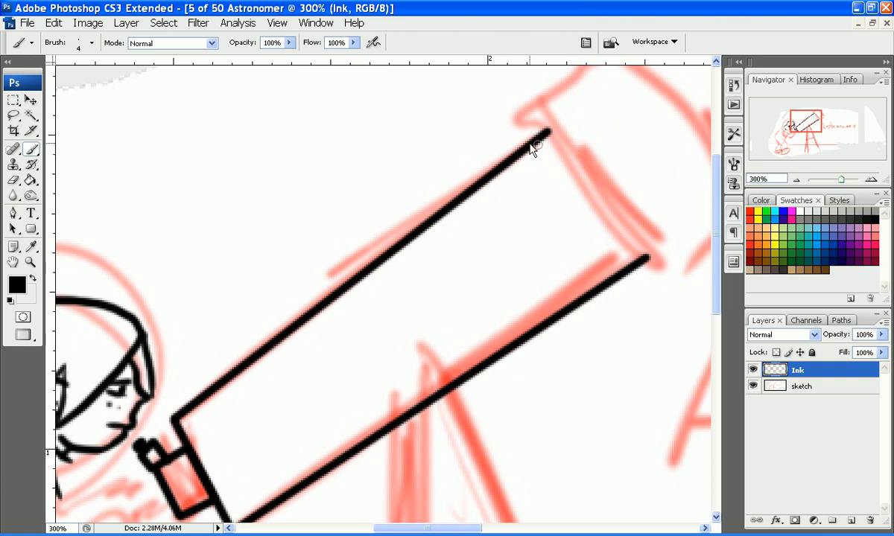
- Ink a straight line across the tube's far end, redraw it at a squarer angle and erase its excess lower tip
{"action": "left_click", "coordinate": [533, 106]}
{"action": "left_click", "coordinate": [673, 276], "text": "shift"}
{"action": "scroll", "coordinate": [655, 278], "scroll_direction": "right", "scroll_amount": 3}
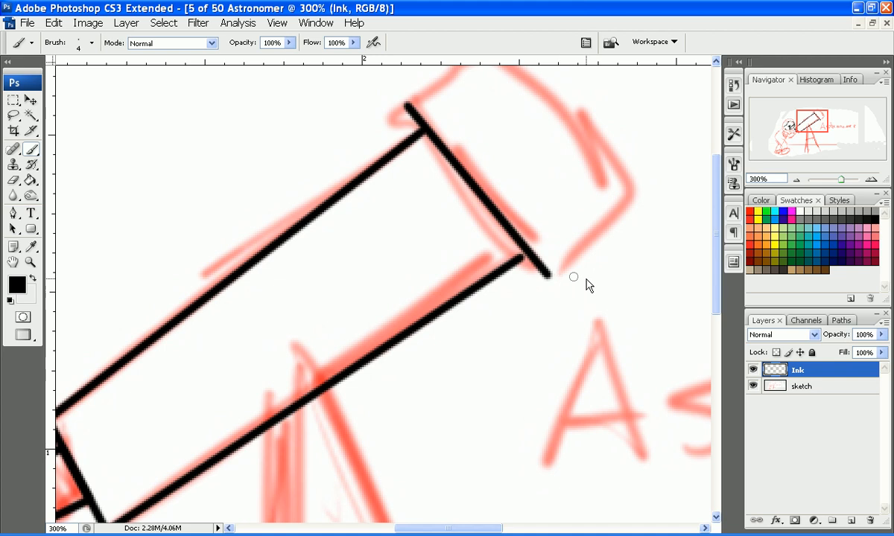
{"action": "left_click_drag", "start_coordinate": [825, 117], "coordinate": [828, 112]}
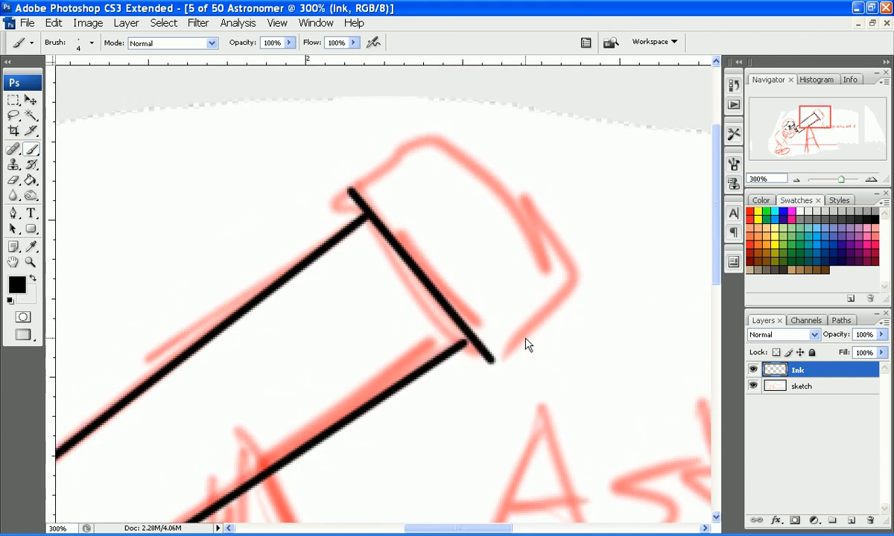
{"action": "key", "text": "ctrl+z"}
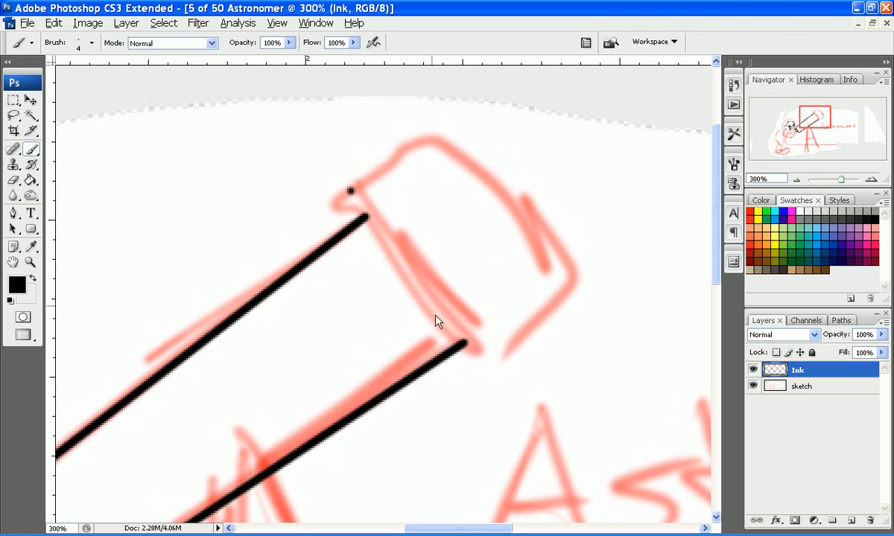
{"action": "left_click", "coordinate": [484, 372]}
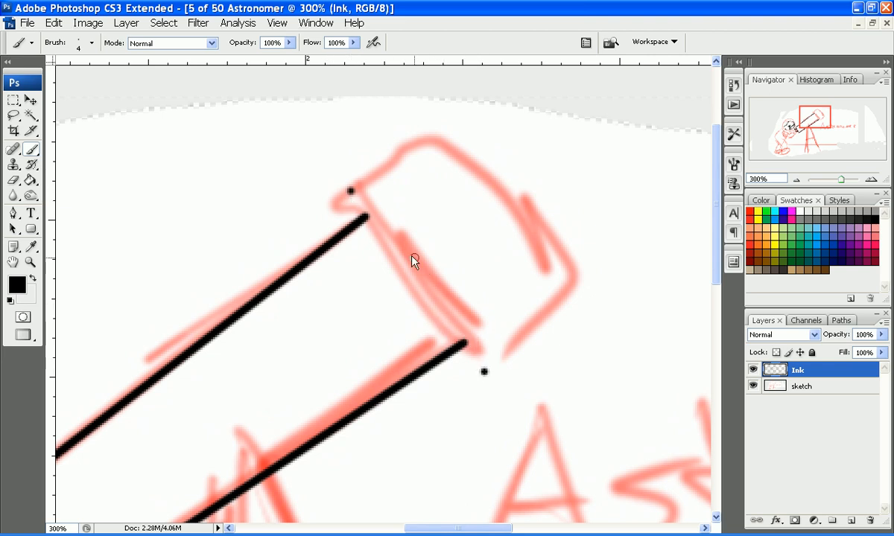
{"action": "left_click", "coordinate": [350, 191], "text": "shift"}
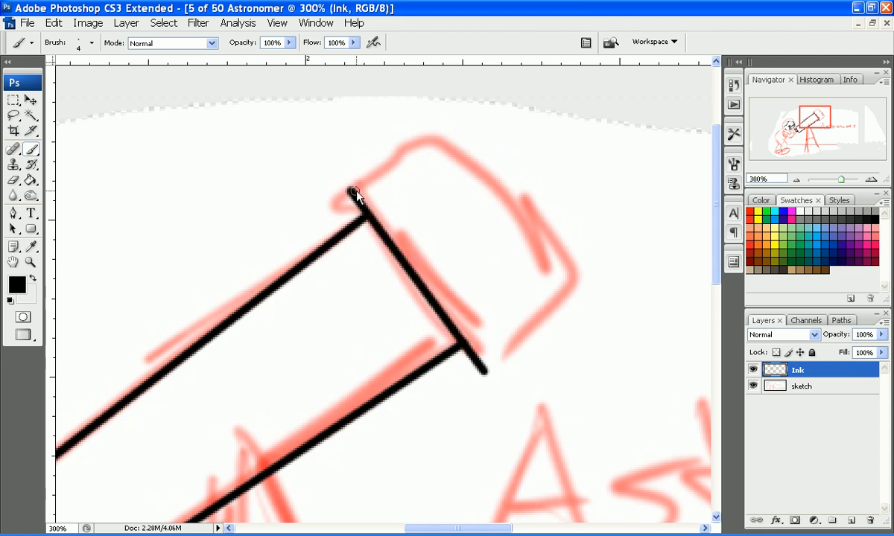
{"action": "key", "text": "e"}
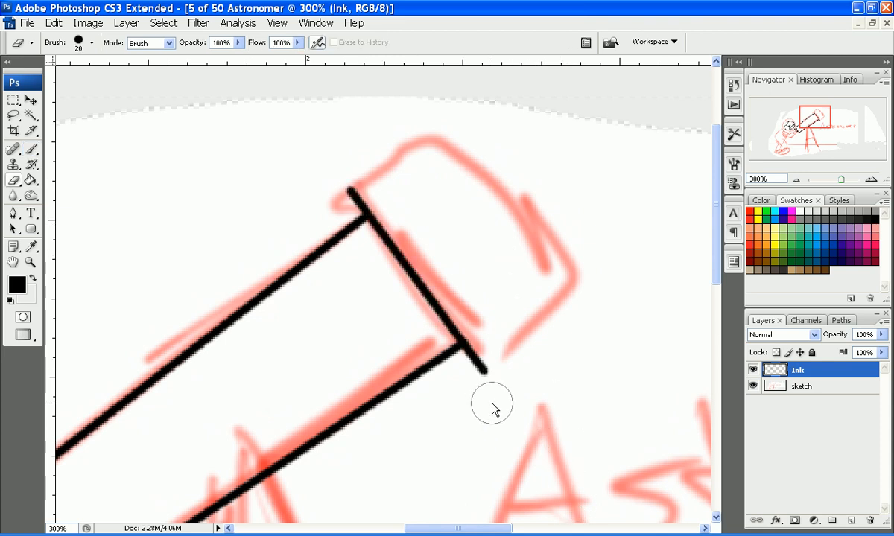
{"action": "left_click", "coordinate": [489, 380]}
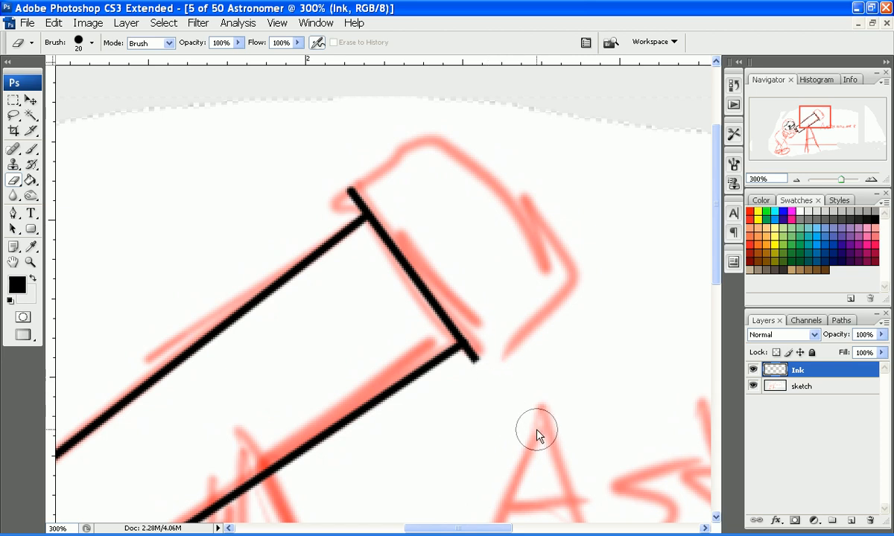
- Ink the telescope's front hood as a straight-edged rectangle at the tube's far end, with a parallel line inside its lower edge
{"action": "key", "text": "b"}
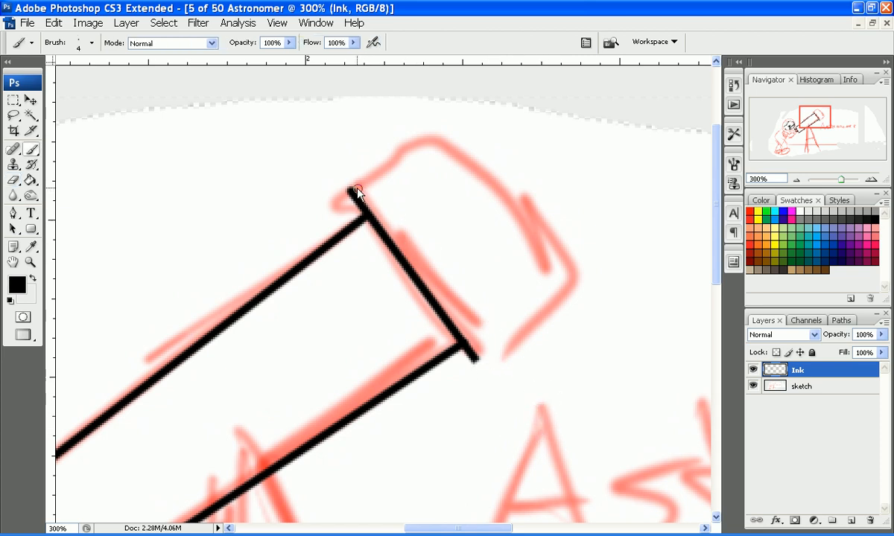
{"action": "left_click", "coordinate": [435, 137], "text": "shift"}
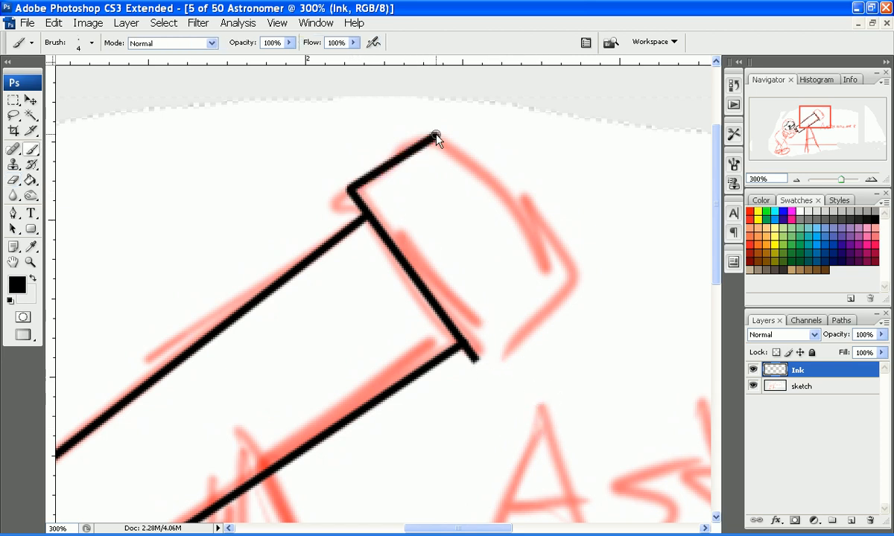
{"action": "left_click", "coordinate": [576, 294], "text": "shift"}
{"action": "left_click", "coordinate": [472, 358], "text": "shift"}
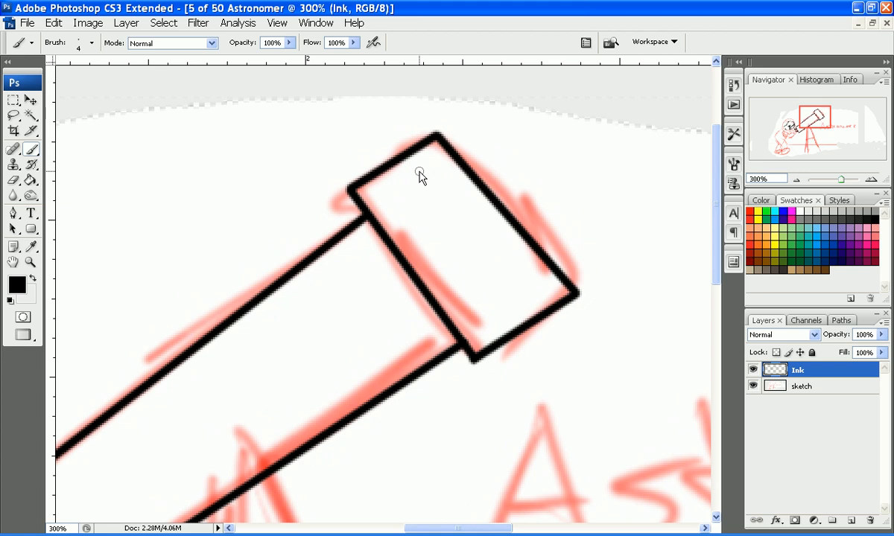
{"action": "left_click", "coordinate": [549, 266]}
{"action": "left_click", "coordinate": [457, 328], "text": "shift"}
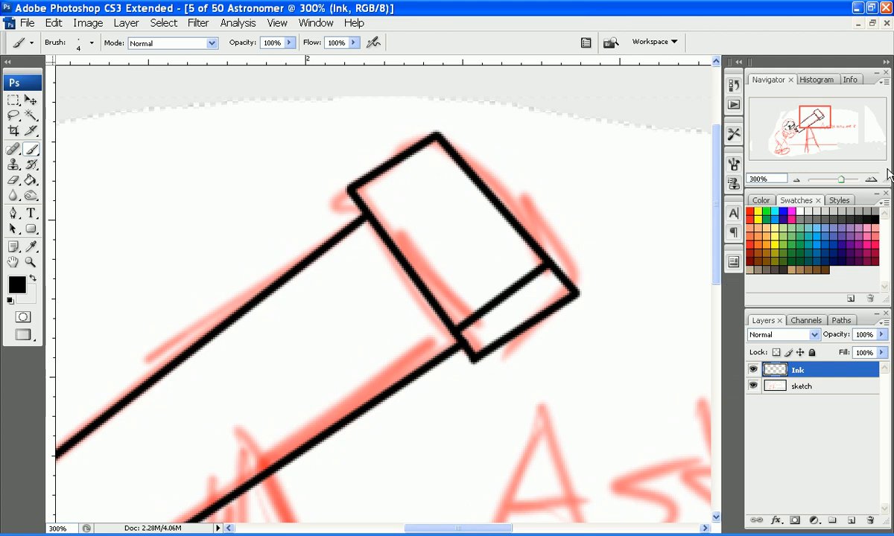
{"action": "left_click_drag", "start_coordinate": [817, 119], "coordinate": [818, 131]}
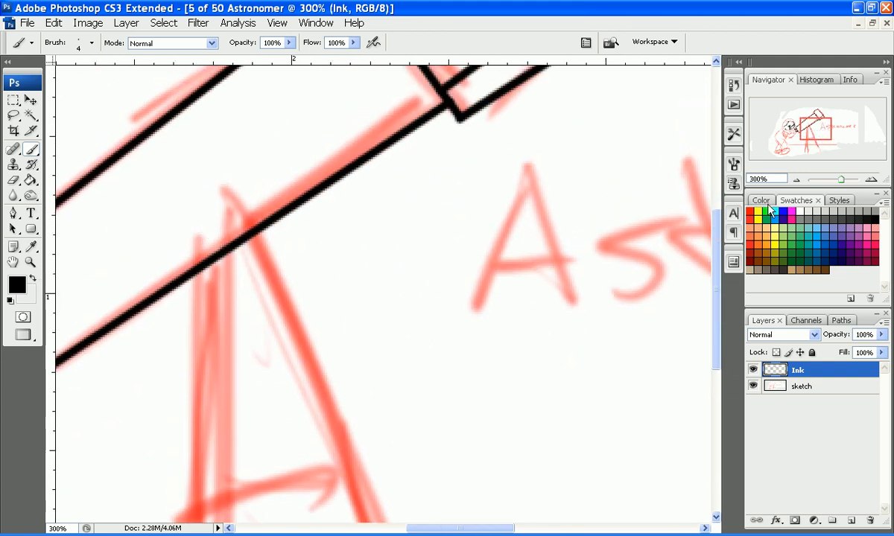
{"action": "left_click", "coordinate": [796, 178]}
{"action": "mouse_move", "coordinate": [808, 129]}
{"action": "left_mouse_down"}
{"action": "mouse_move", "coordinate": [803, 134]}
{"action": "mouse_move", "coordinate": [817, 139]}
{"action": "left_mouse_up"}
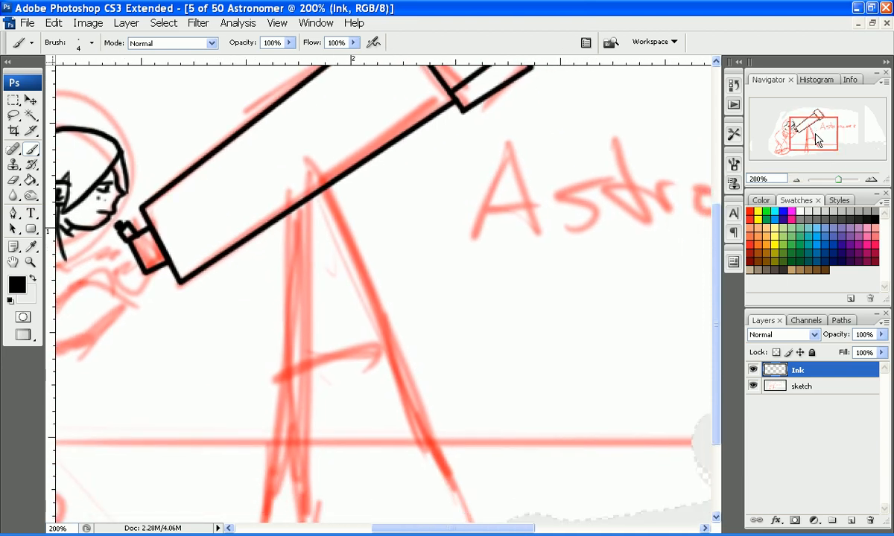
{"action": "left_click", "coordinate": [290, 176]}
{"action": "left_click", "coordinate": [301, 520], "text": "shift"}
{"action": "scroll", "coordinate": [310, 455], "scroll_direction": "down", "scroll_amount": 3}
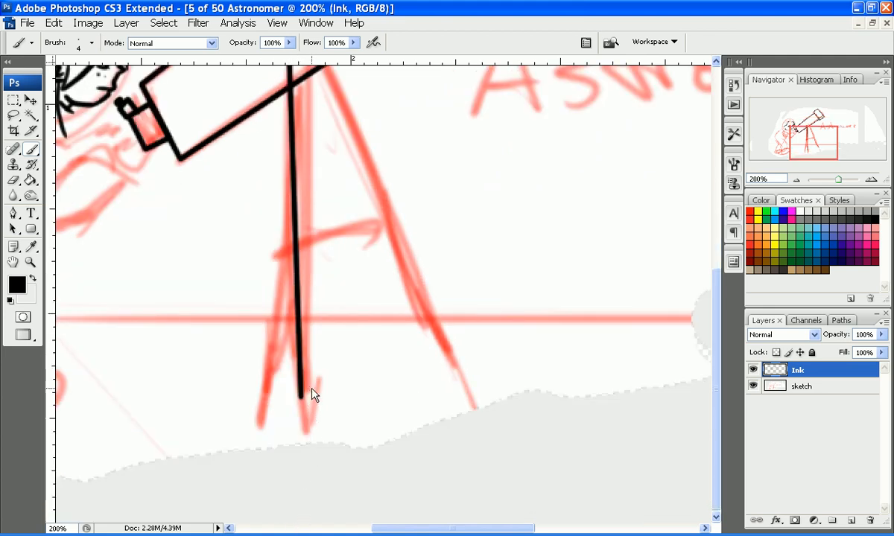
{"action": "key", "text": "ctrl+z"}
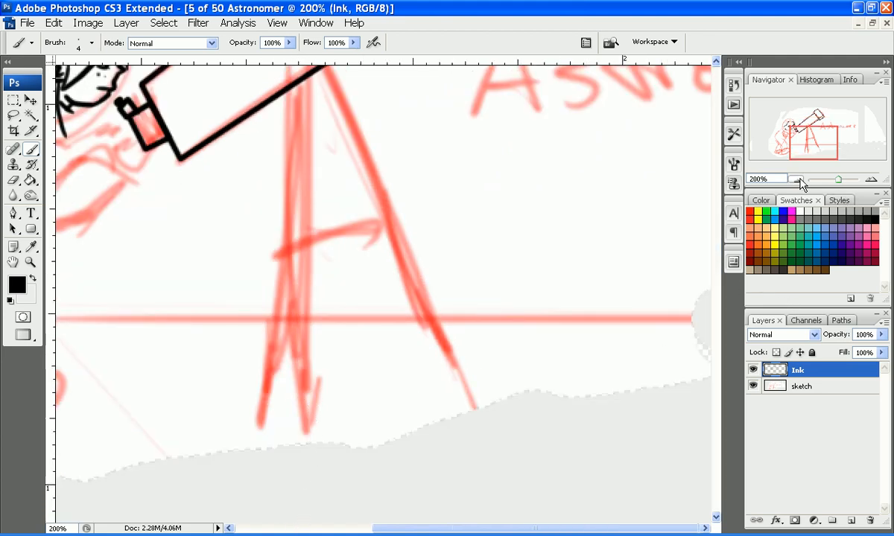
- Ink the tripod's middle leg as two straight lines from inside the telescope tube converging at the foot, leaving its upper end open
{"action": "left_click", "coordinate": [796, 180]}
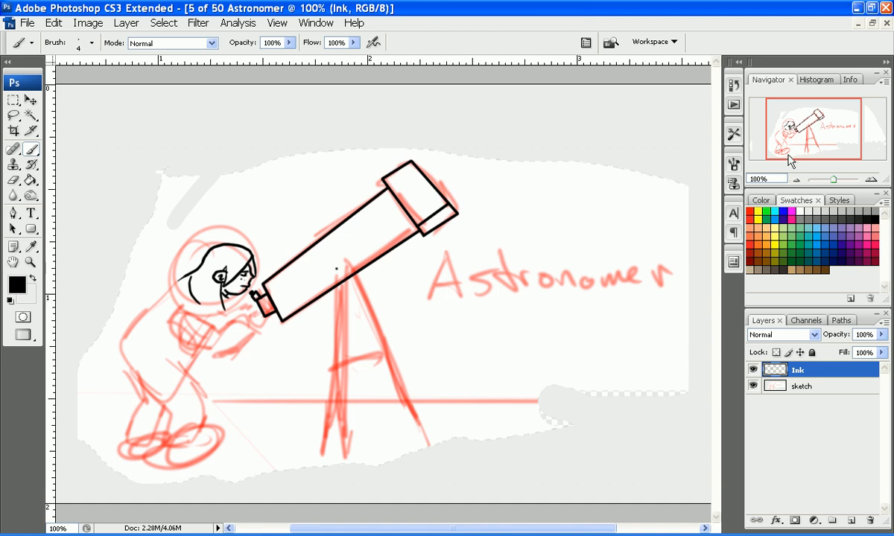
{"action": "left_click", "coordinate": [771, 179]}
{"action": "type", "text": "15"}
{"action": "key", "text": "Return"}
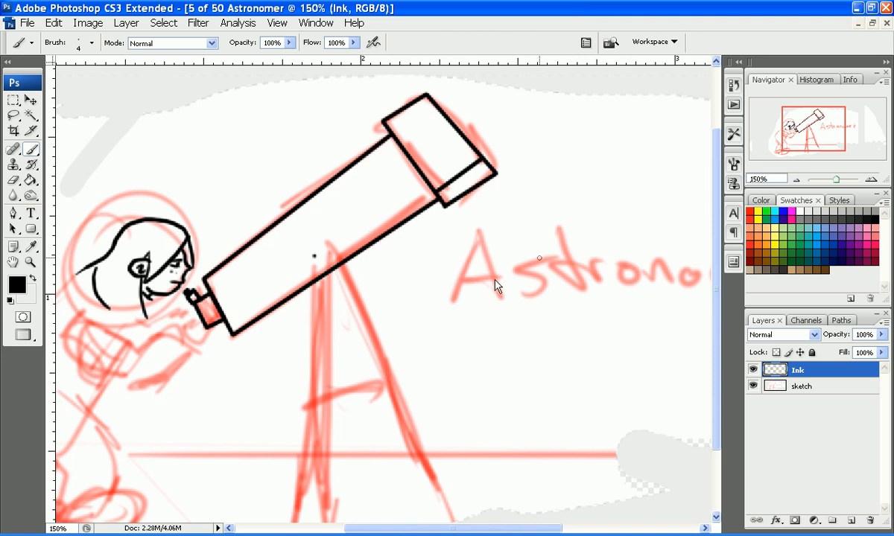
{"action": "left_click_drag", "start_coordinate": [810, 139], "coordinate": [799, 146]}
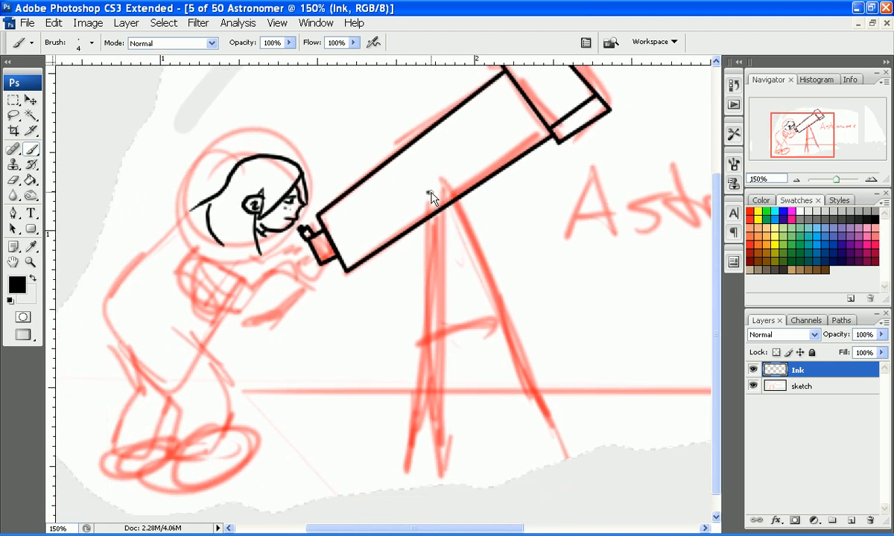
{"action": "left_click", "coordinate": [441, 475]}
{"action": "key", "text": "ctrl+z"}
{"action": "left_click", "coordinate": [442, 475], "text": "shift"}
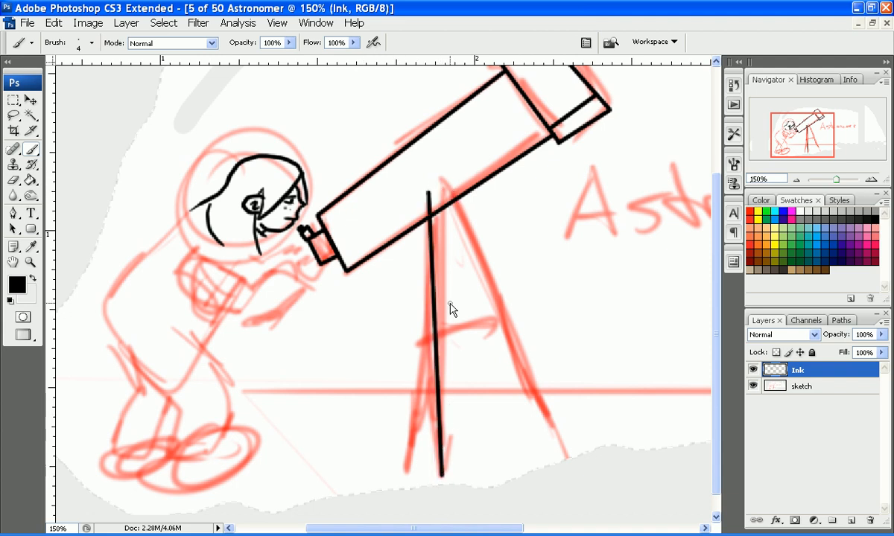
{"action": "left_click", "coordinate": [444, 182], "text": "shift"}
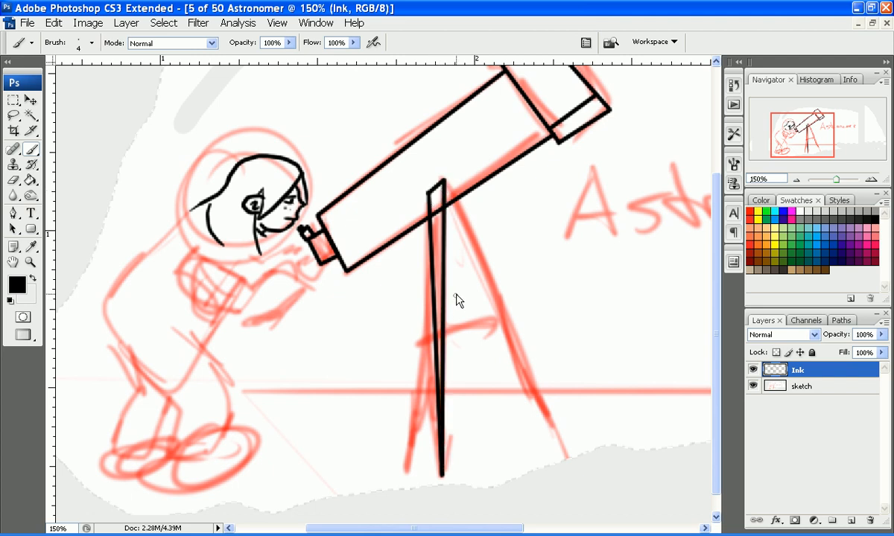
{"action": "key", "text": "ctrl+z"}
- Ink the tripod's two outer legs as pairs of straight lines running from the tube's lower edge and tapering together at each foot
{"action": "left_click", "coordinate": [561, 459], "text": "shift"}
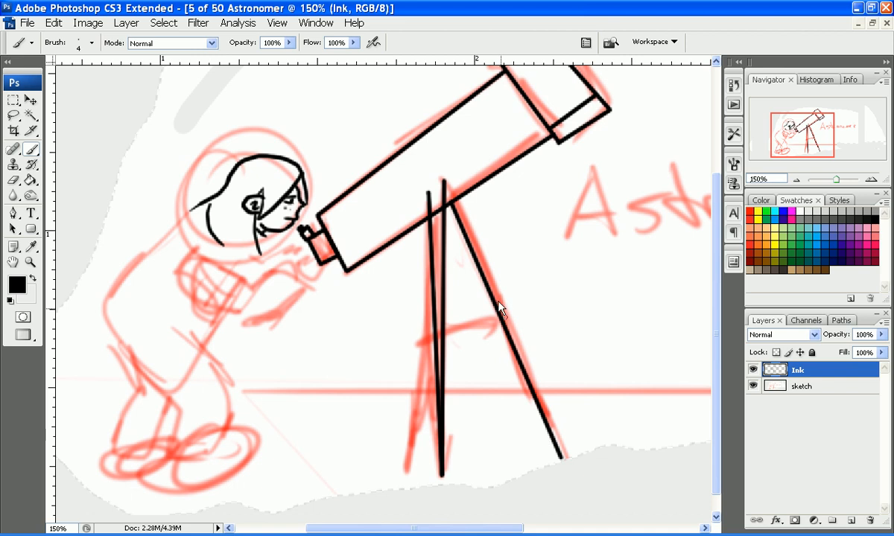
{"action": "left_click", "coordinate": [447, 209], "text": "shift"}
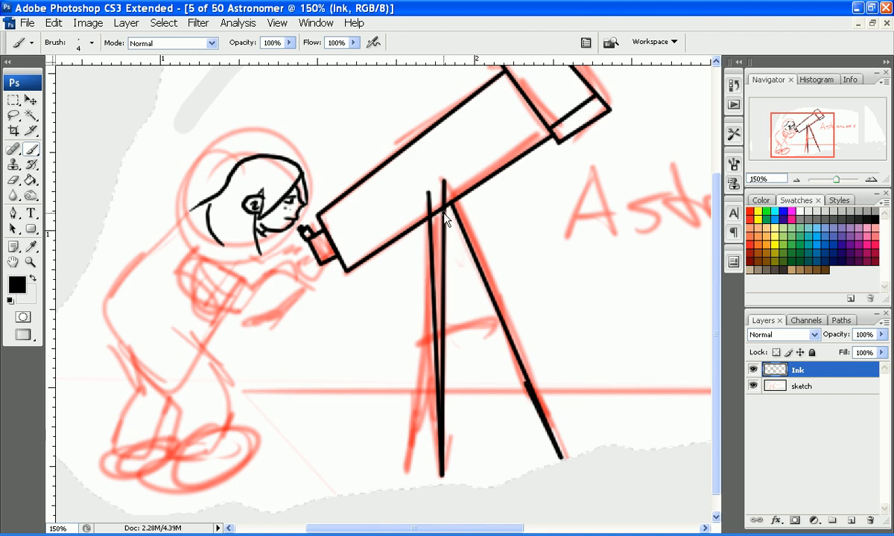
{"action": "left_click", "coordinate": [399, 461]}
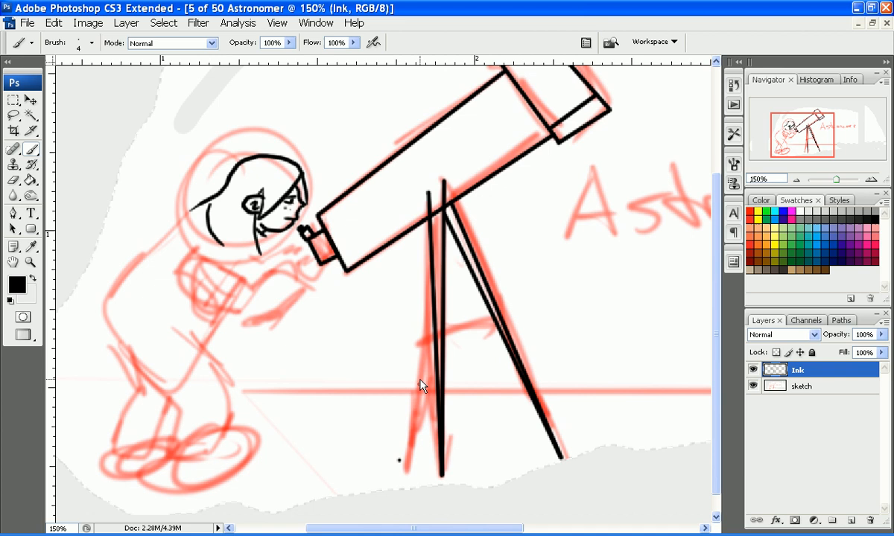
{"action": "left_click", "coordinate": [421, 225], "text": "shift"}
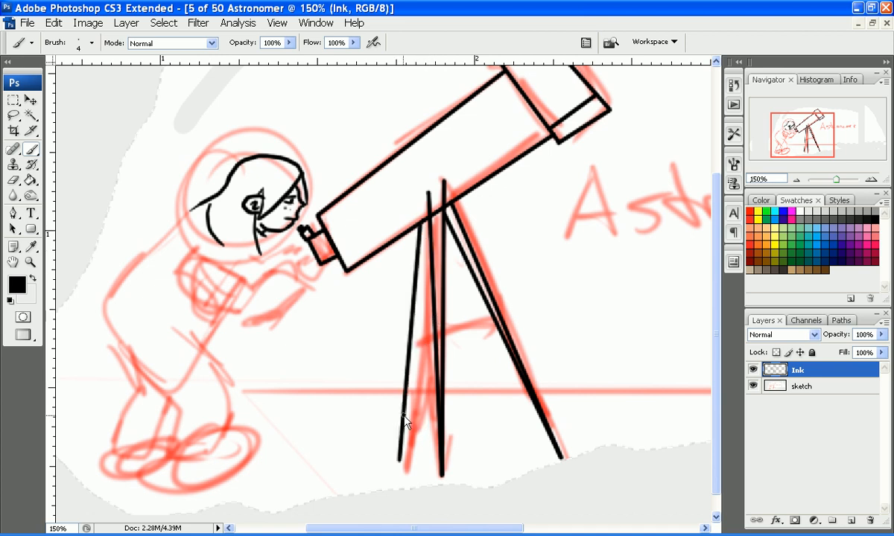
{"action": "left_click", "coordinate": [430, 242], "text": "shift"}
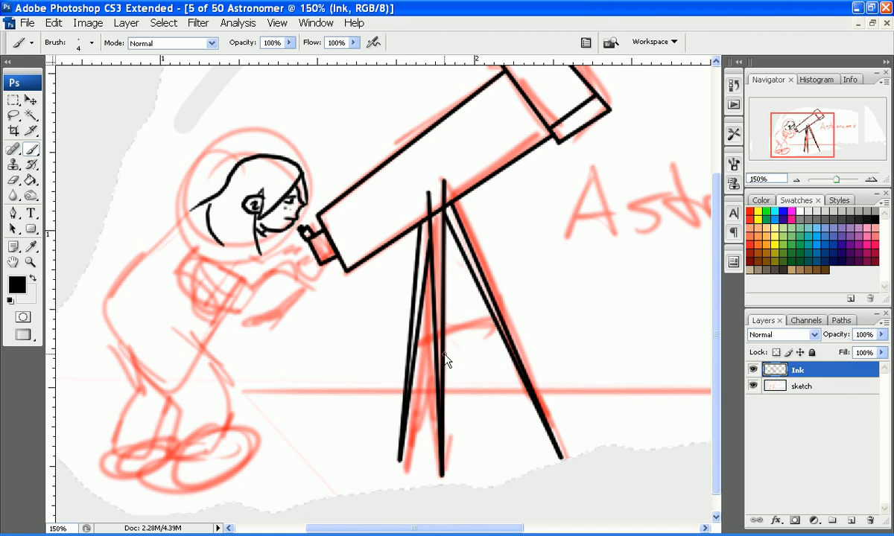
- Add a new layer above Ink and draw double-lined straight cross-braces in a triangle linking the three tripod legs
{"action": "left_click", "coordinate": [852, 521]}
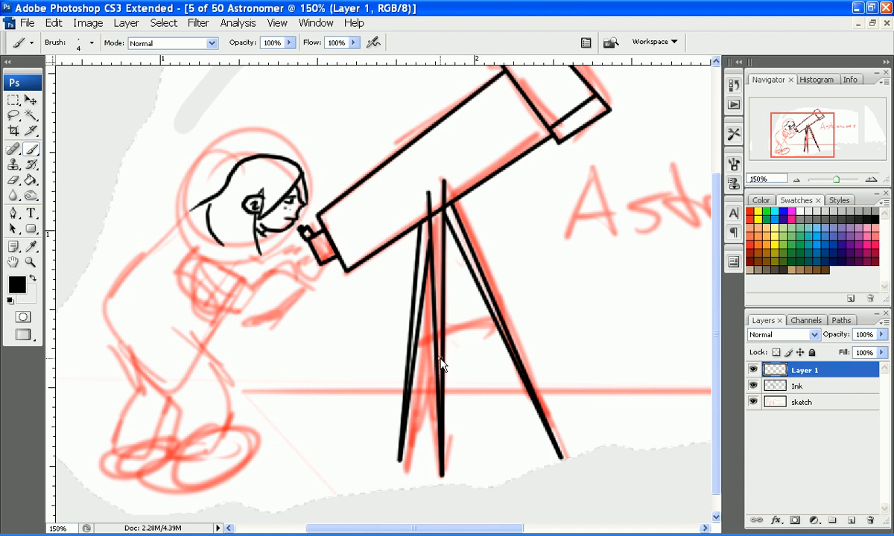
{"action": "left_click", "coordinate": [504, 328], "text": "shift"}
{"action": "left_click", "coordinate": [510, 340], "text": "shift"}
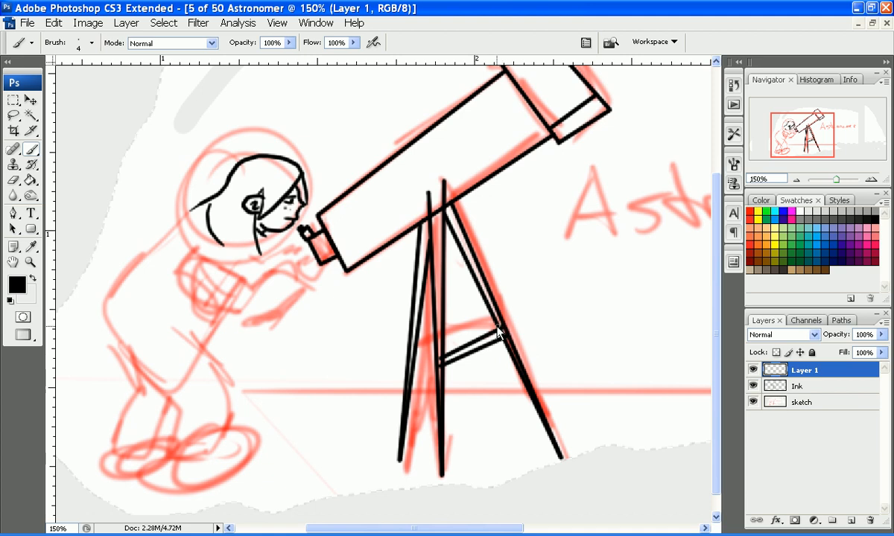
{"action": "left_click", "coordinate": [418, 335], "text": "shift"}
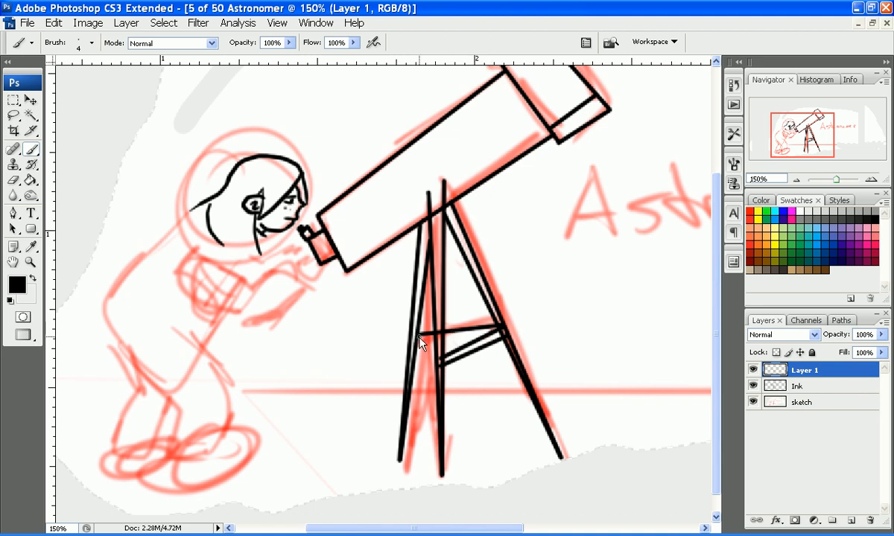
{"action": "left_click", "coordinate": [417, 341], "text": "shift"}
{"action": "left_click", "coordinate": [438, 367], "text": "shift"}
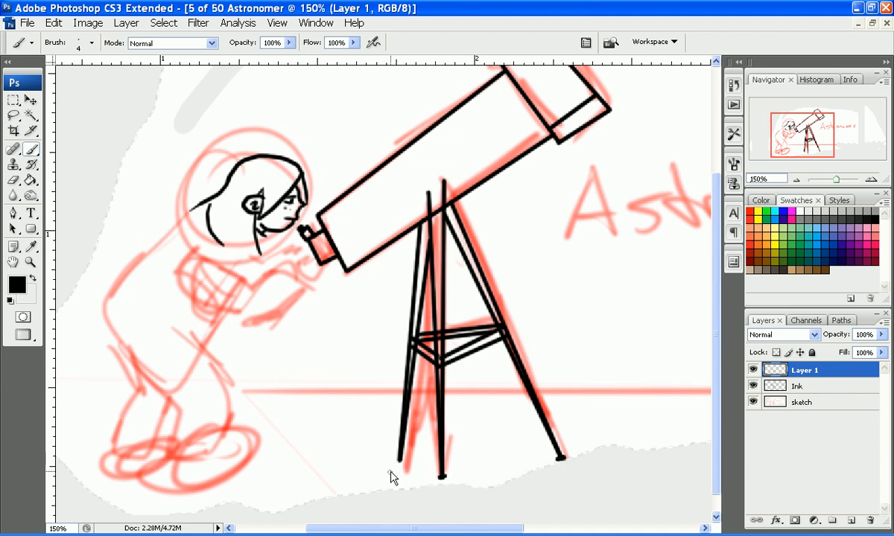
- Trim the middle leg's overshooting upper ends on the Ink layer and join them with a rounded cap
{"action": "left_click", "coordinate": [870, 180]}
{"action": "left_click_drag", "start_coordinate": [821, 150], "coordinate": [818, 143]}
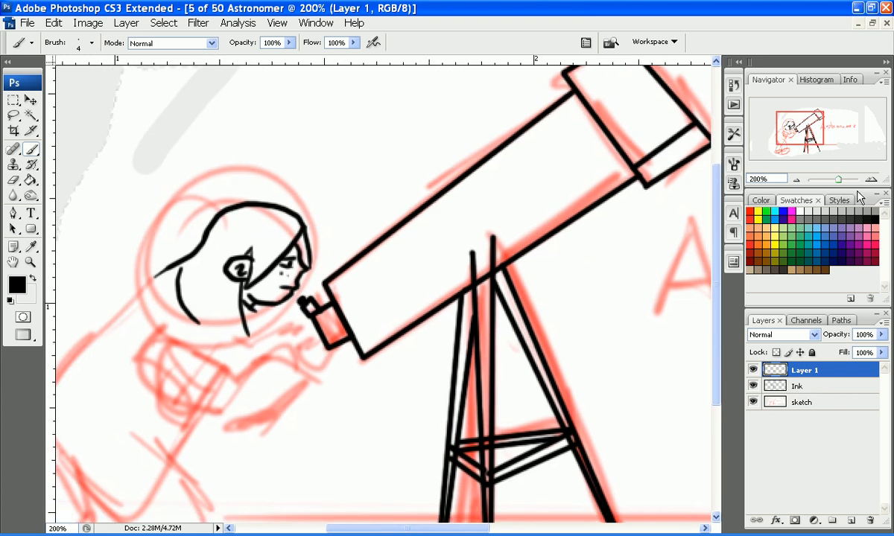
{"action": "left_click", "coordinate": [870, 180]}
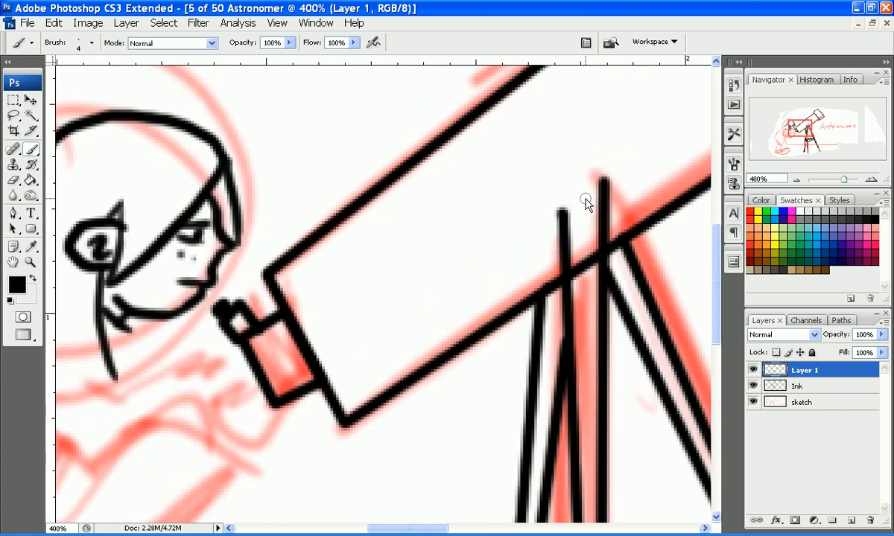
{"action": "key", "text": "e"}
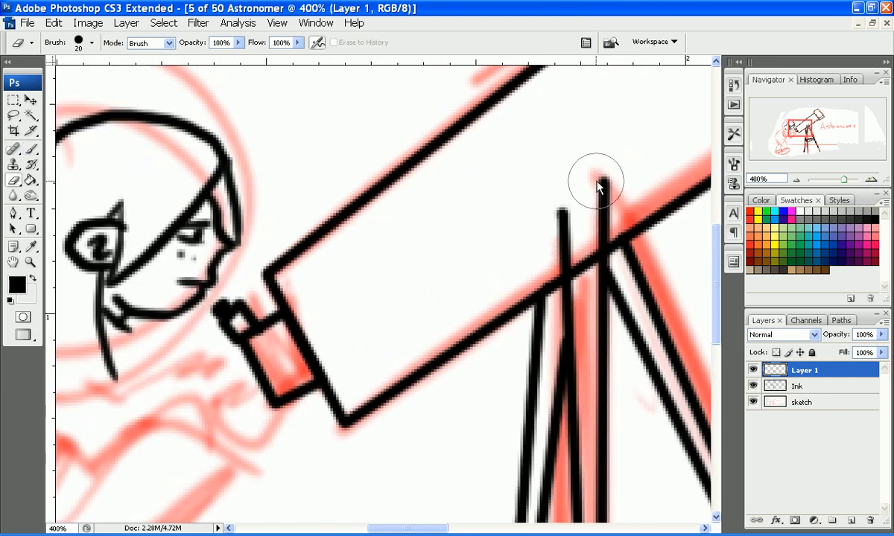
{"action": "left_click", "coordinate": [810, 387]}
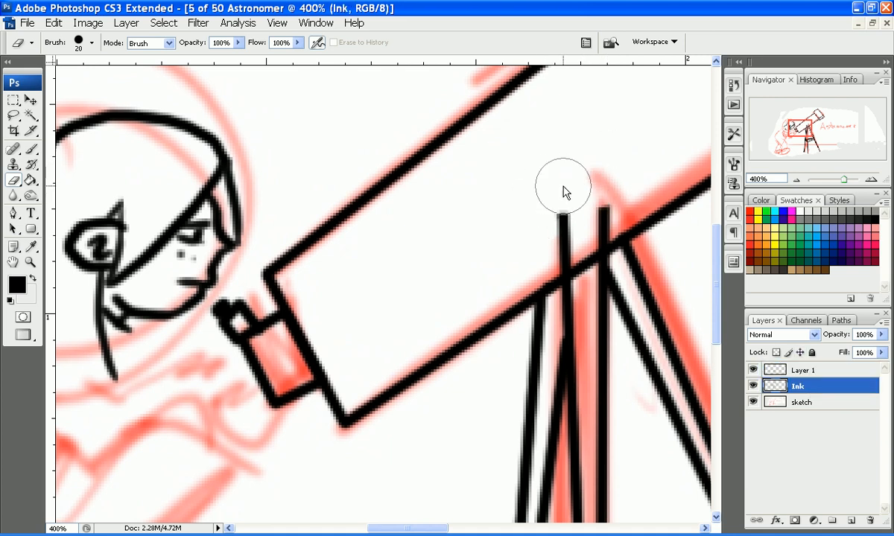
{"action": "left_click", "coordinate": [560, 206]}
{"action": "key", "text": "b"}
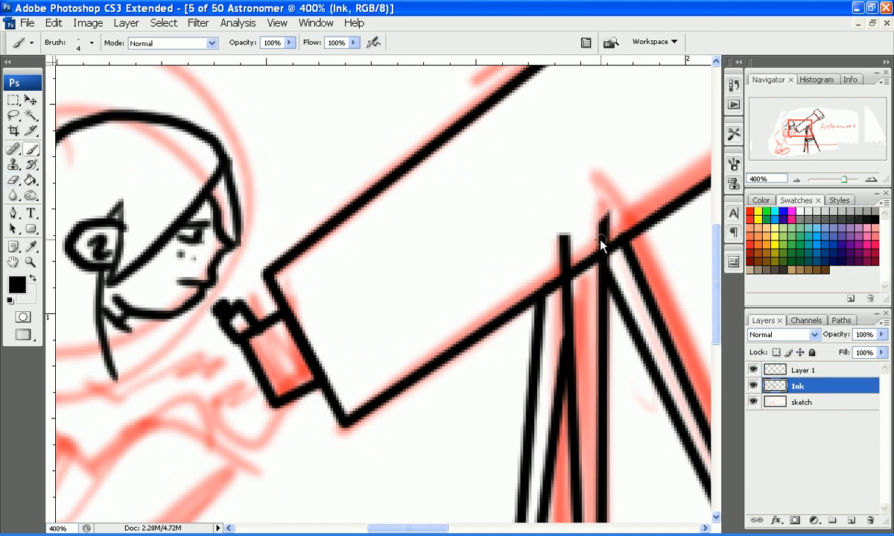
{"action": "mouse_move", "coordinate": [564, 239]}
{"action": "left_mouse_down"}
{"action": "mouse_move", "coordinate": [570, 216]}
{"action": "mouse_move", "coordinate": [605, 228]}
{"action": "left_mouse_up"}
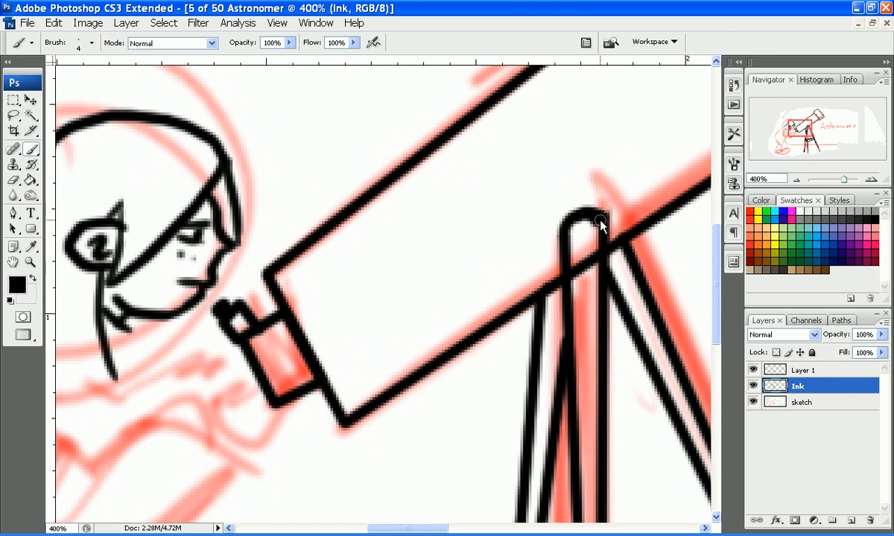
- Clean up the rounded cap's corner and erase the tube's edge line inside the middle leg with a smaller eraser
{"action": "key", "text": "e"}
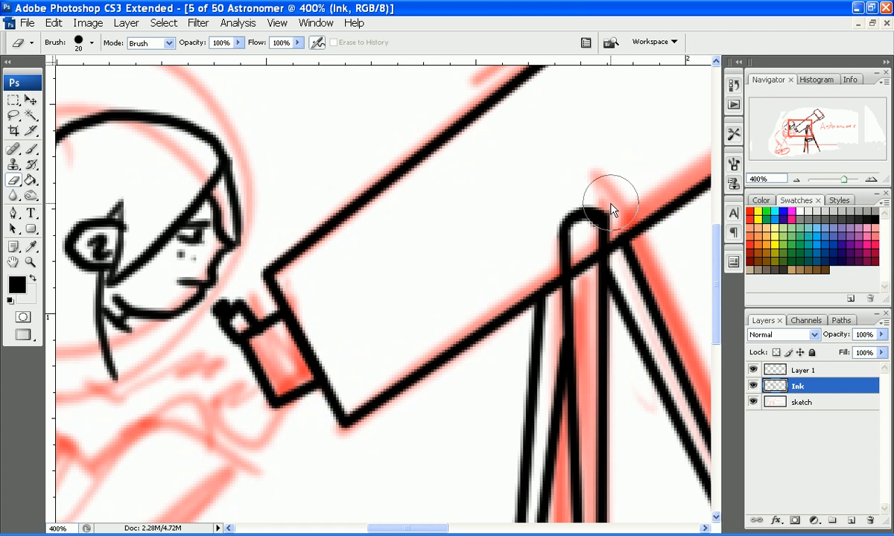
{"action": "key", "text": "bracketleft"}
{"action": "key", "text": "bracketleft"}
{"action": "left_click_drag", "start_coordinate": [584, 248], "coordinate": [585, 339]}
- Erase the Layer 1 cross-brace lines where they overlap the middle leg and the joint with the far outer leg
{"action": "left_click_drag", "start_coordinate": [817, 114], "coordinate": [819, 125]}
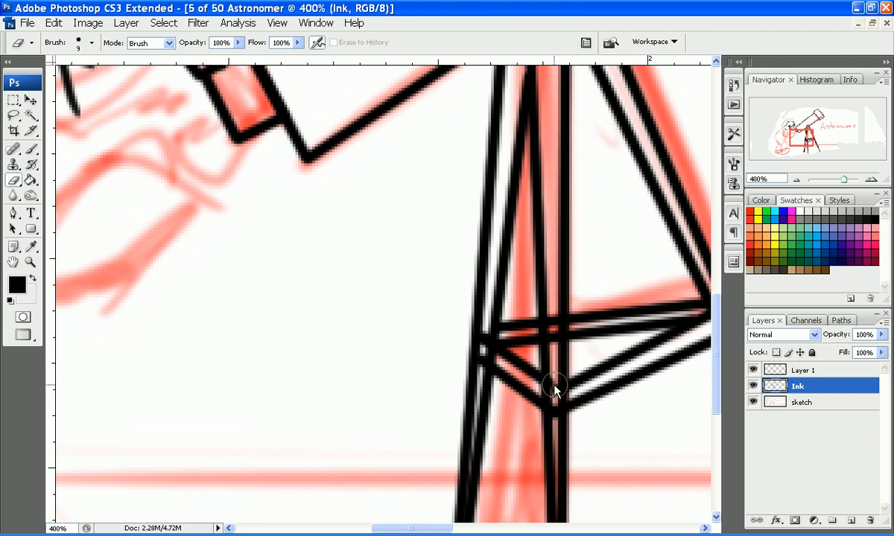
{"action": "left_click", "coordinate": [797, 403]}
{"action": "left_click", "coordinate": [794, 371]}
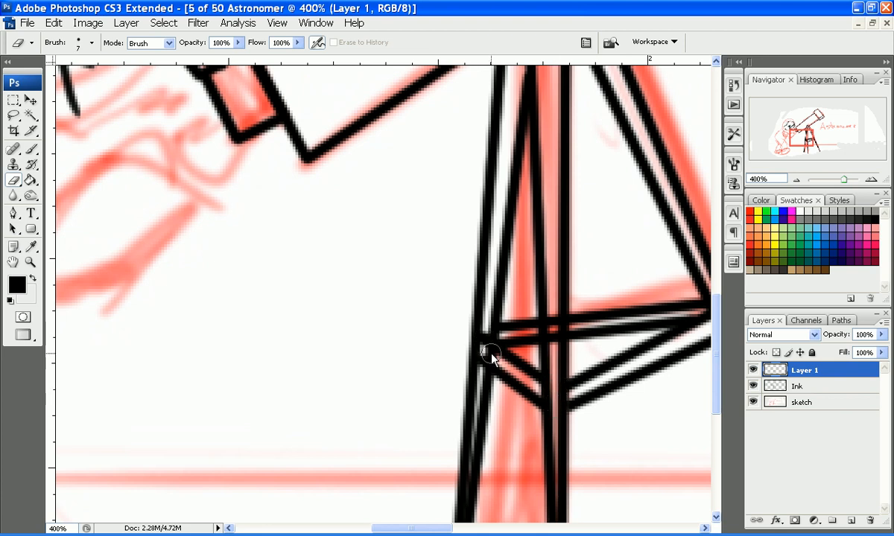
{"action": "mouse_move", "coordinate": [555, 328]}
{"action": "left_mouse_down"}
{"action": "mouse_move", "coordinate": [546, 301]}
{"action": "mouse_move", "coordinate": [546, 355]}
{"action": "left_mouse_up"}
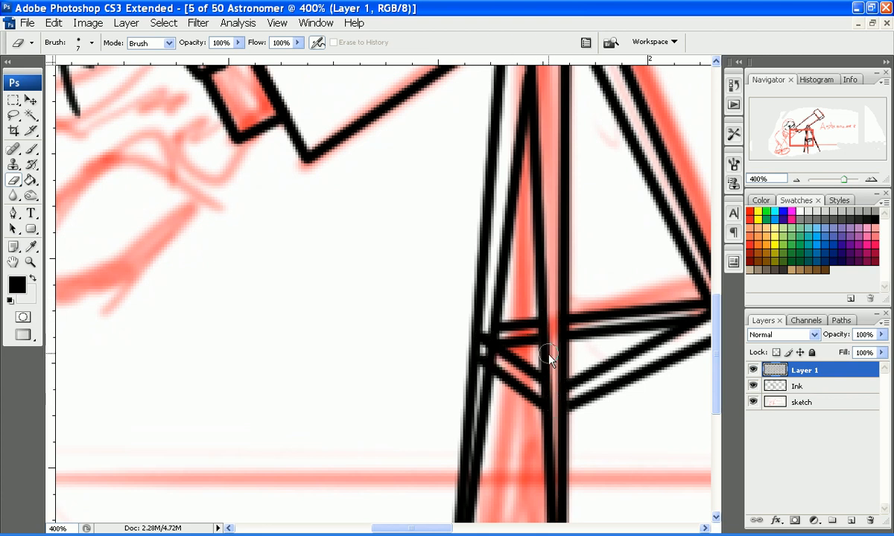
{"action": "left_click_drag", "start_coordinate": [809, 137], "coordinate": [813, 137]}
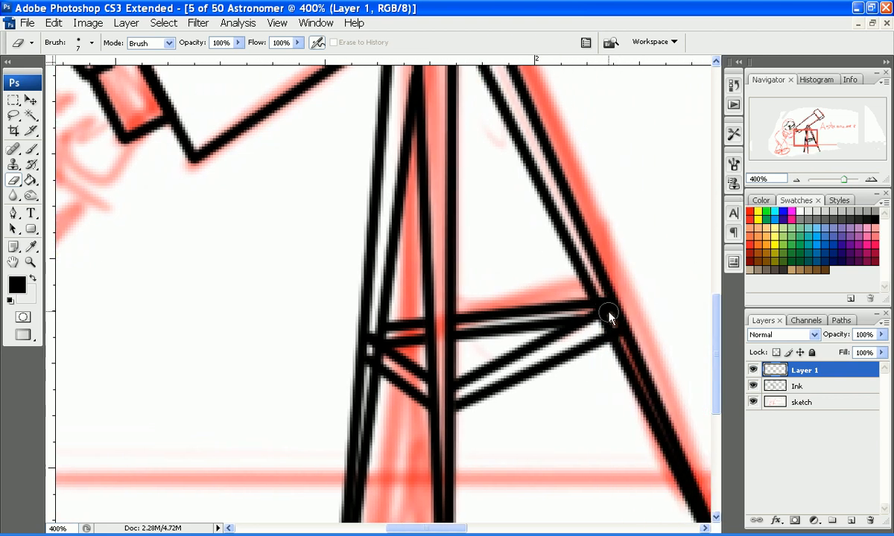
{"action": "left_click_drag", "start_coordinate": [602, 299], "coordinate": [623, 343]}
- Erase the Ink layer's leg lines between the brace lines at the far outer leg's joint
{"action": "left_click", "coordinate": [827, 403]}
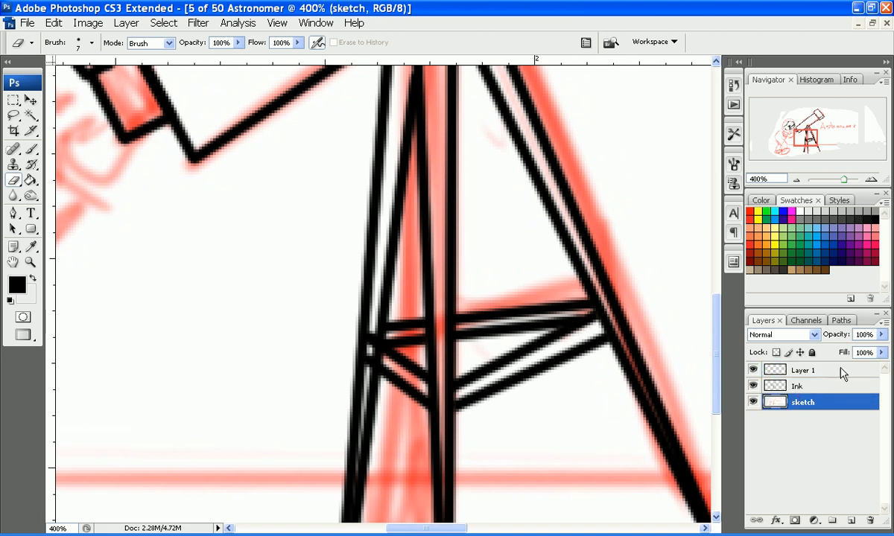
{"action": "left_click", "coordinate": [778, 371]}
{"action": "left_click", "coordinate": [778, 386]}
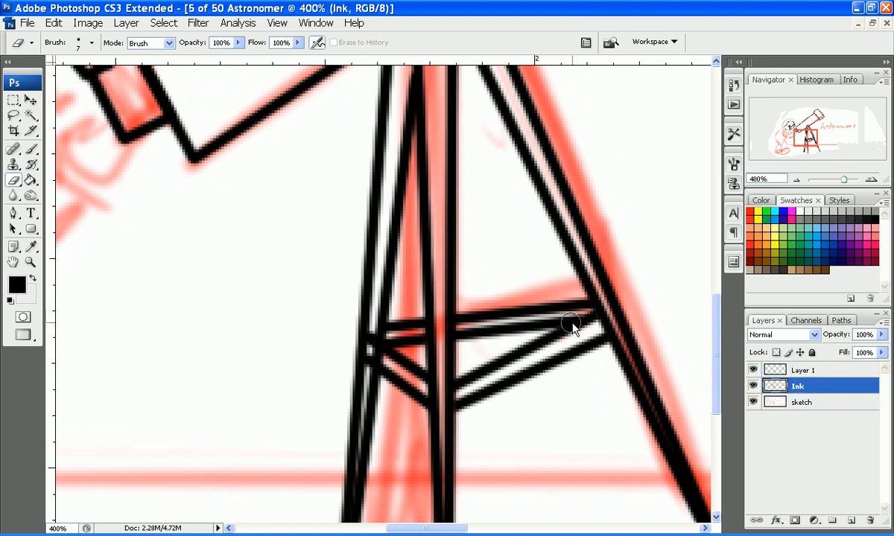
{"action": "left_click_drag", "start_coordinate": [606, 324], "coordinate": [637, 347]}
{"action": "left_click_drag", "start_coordinate": [605, 319], "coordinate": [605, 328]}
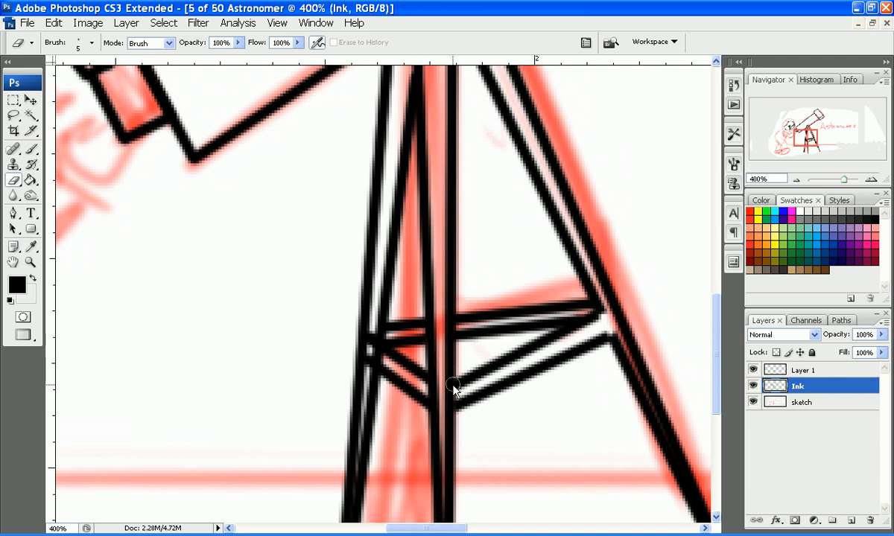
- Erase the middle leg's lines between the braces at their joint with a 3 px eraser, and touch up the corner with the brush
{"action": "key", "text": "bracketleft"}
{"action": "key", "text": "bracketleft"}
{"action": "left_click_drag", "start_coordinate": [446, 399], "coordinate": [457, 395]}
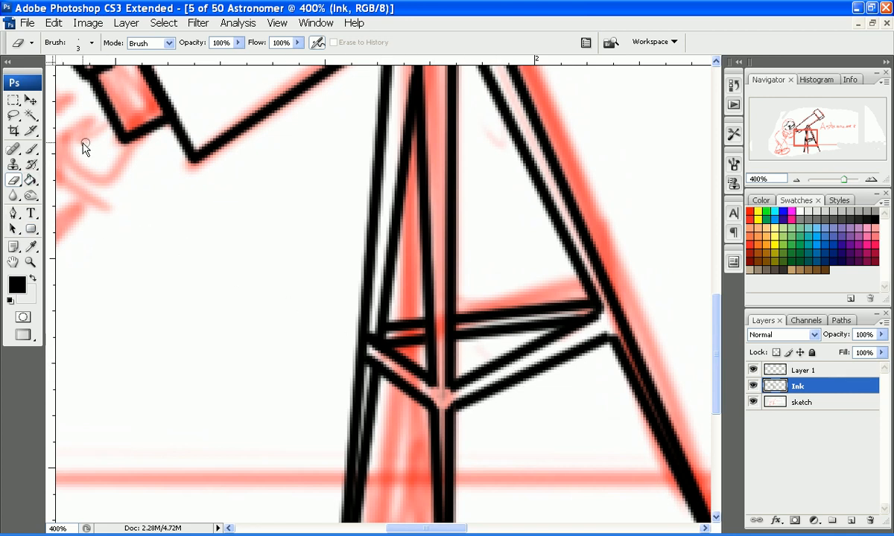
{"action": "key", "text": "b"}
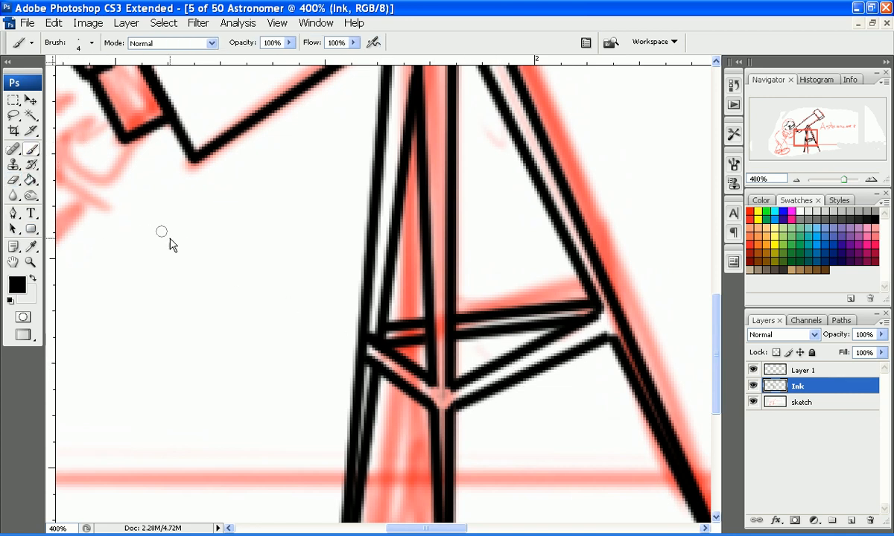
{"action": "left_click", "coordinate": [434, 390]}
{"action": "left_click", "coordinate": [446, 391]}
{"action": "left_click_drag", "start_coordinate": [809, 136], "coordinate": [805, 127]}
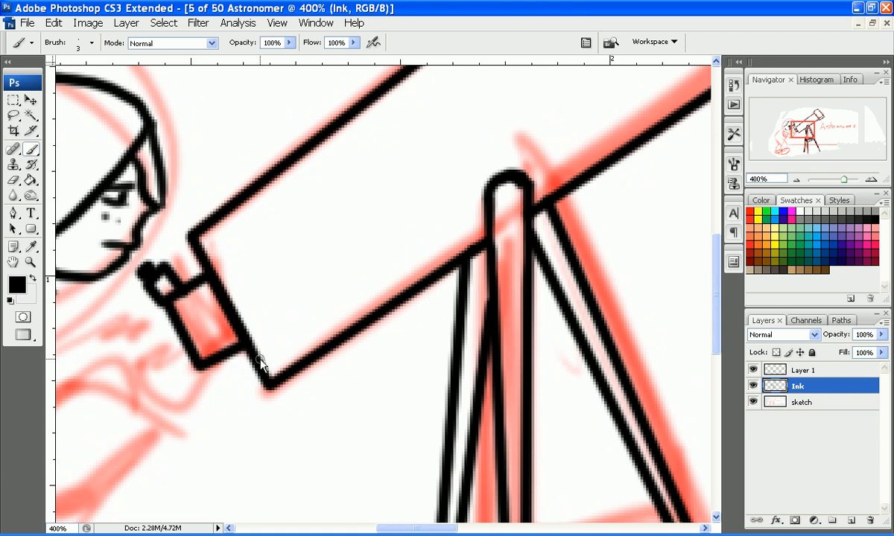
- Ink a thin inner line parallel to the telescope tube's lower edge, on both sides of the middle leg's cap
{"action": "left_click", "coordinate": [488, 199], "text": "shift"}
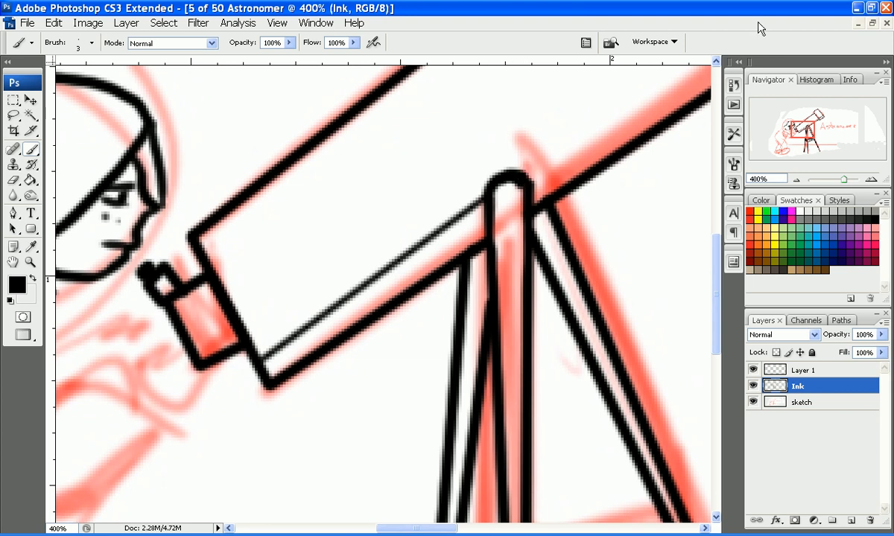
{"action": "left_click_drag", "start_coordinate": [809, 130], "coordinate": [820, 123]}
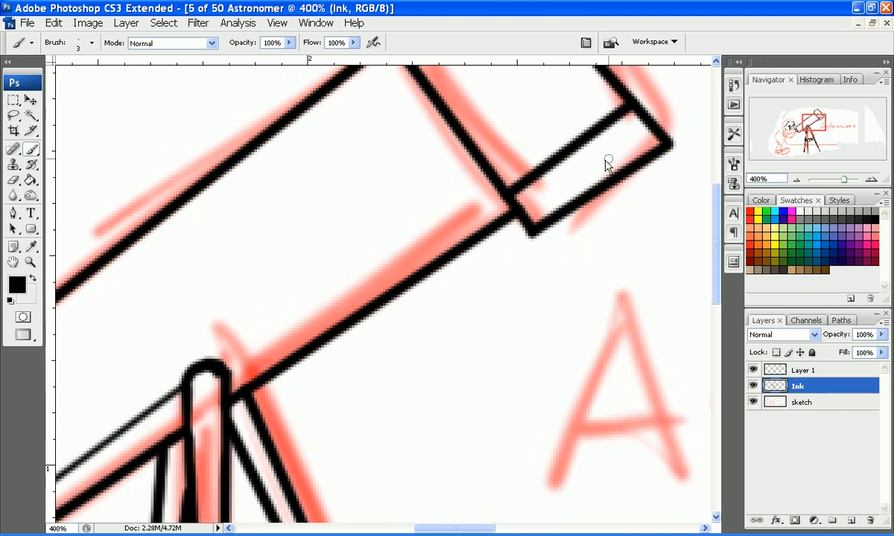
{"action": "left_click", "coordinate": [490, 182], "text": "shift"}
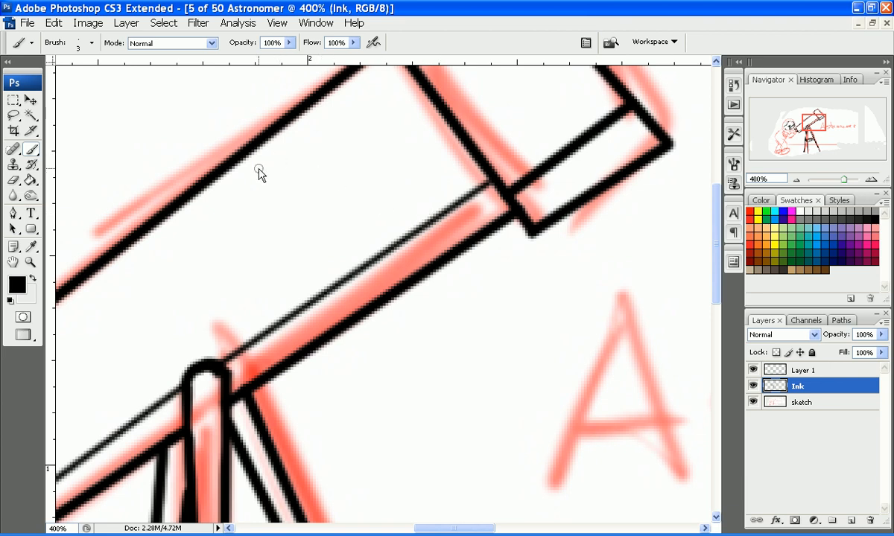
- Draw a thin half-circle patch hanging from the middle of the telescope tube's upper edge
{"action": "left_click_drag", "start_coordinate": [833, 120], "coordinate": [805, 124]}
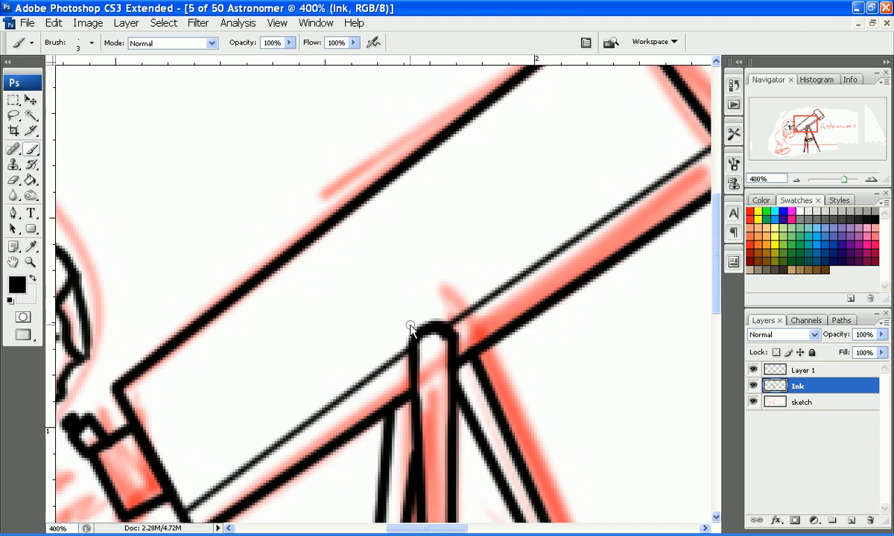
{"action": "mouse_move", "coordinate": [353, 215]}
{"action": "left_mouse_down"}
{"action": "mouse_move", "coordinate": [402, 231]}
{"action": "mouse_move", "coordinate": [389, 180]}
{"action": "left_mouse_up"}
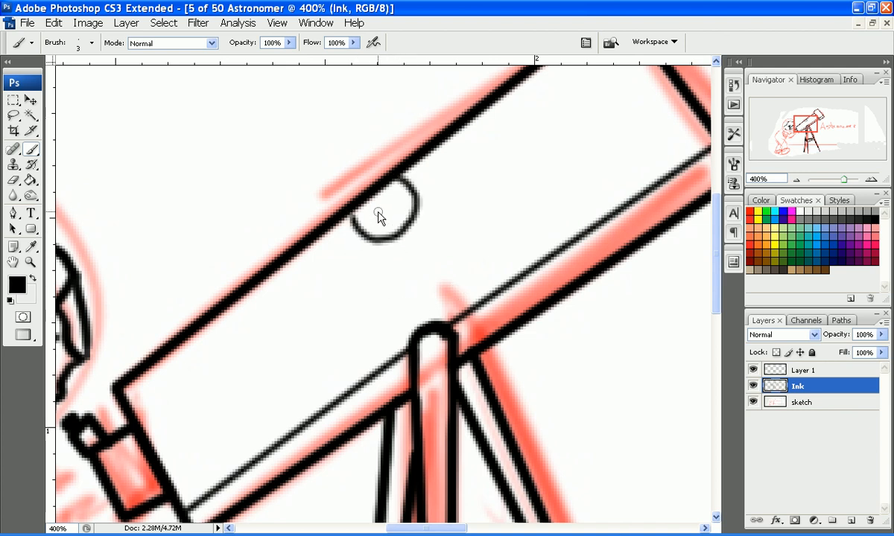
{"action": "key", "text": "ctrl+z"}
{"action": "mouse_move", "coordinate": [339, 222]}
{"action": "left_mouse_down"}
{"action": "mouse_move", "coordinate": [379, 247]}
{"action": "mouse_move", "coordinate": [390, 185]}
{"action": "left_mouse_up"}
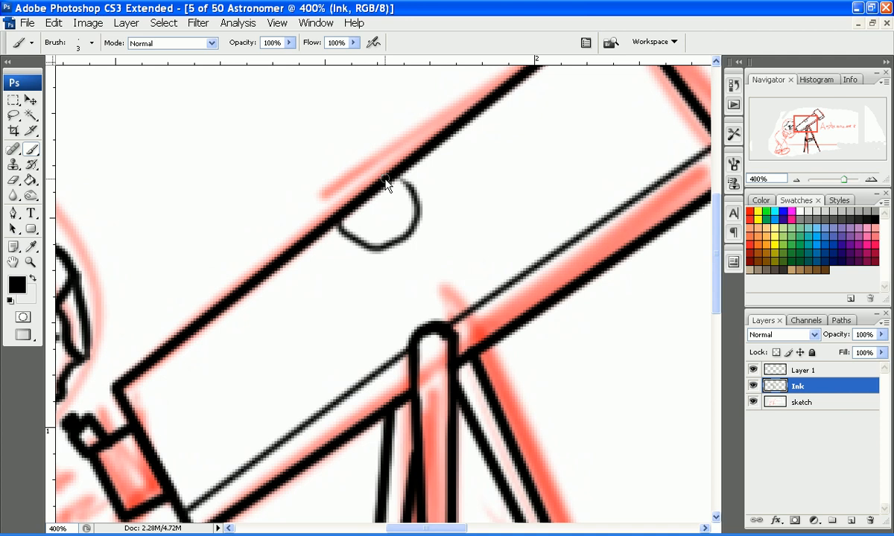
{"action": "key", "text": "ctrl+z"}
{"action": "mouse_move", "coordinate": [341, 222]}
{"action": "left_mouse_down"}
{"action": "mouse_move", "coordinate": [409, 234]}
{"action": "mouse_move", "coordinate": [388, 199]}
{"action": "left_mouse_up"}
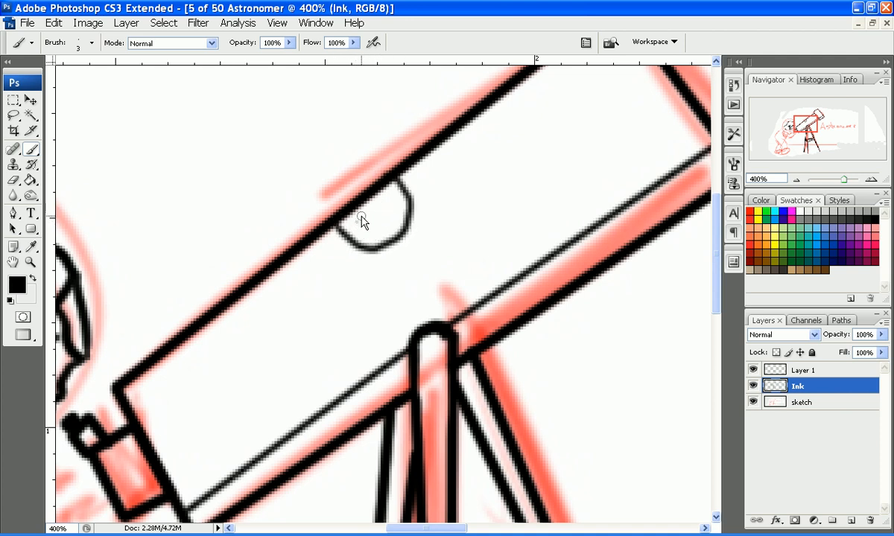
- Fill the half-circle patch with five small dots and add small detail lines inside the telescope's eyepiece box
{"action": "left_click", "coordinate": [355, 221]}
{"action": "left_click", "coordinate": [371, 232]}
{"action": "left_click", "coordinate": [390, 224]}
{"action": "left_click", "coordinate": [398, 204]}
{"action": "left_click", "coordinate": [388, 192]}
{"action": "left_click_drag", "start_coordinate": [814, 128], "coordinate": [812, 142]}
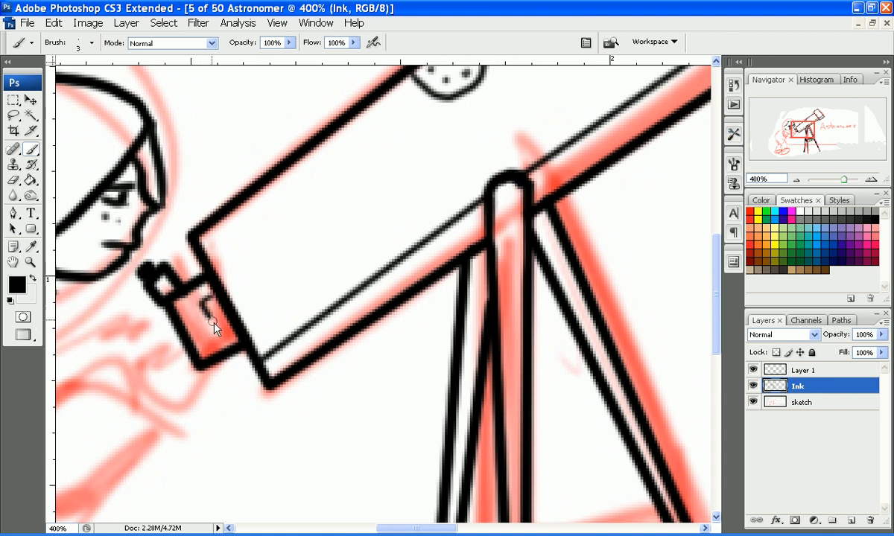
{"action": "left_click_drag", "start_coordinate": [204, 301], "coordinate": [221, 324]}
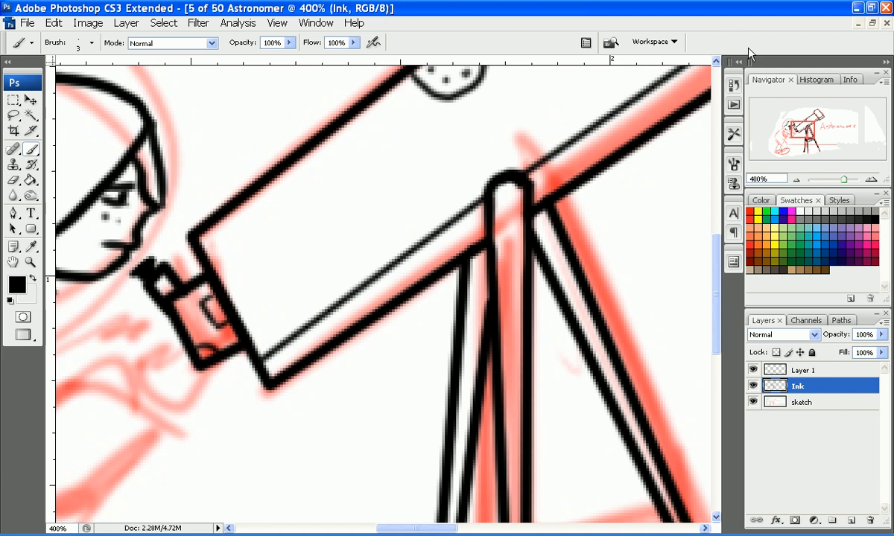
- Erase and redraw the lower part of the eye, outline the lips, and complete the pointed wedge above the ear
{"action": "left_click_drag", "start_coordinate": [797, 132], "coordinate": [788, 125]}
{"action": "key", "text": "e"}
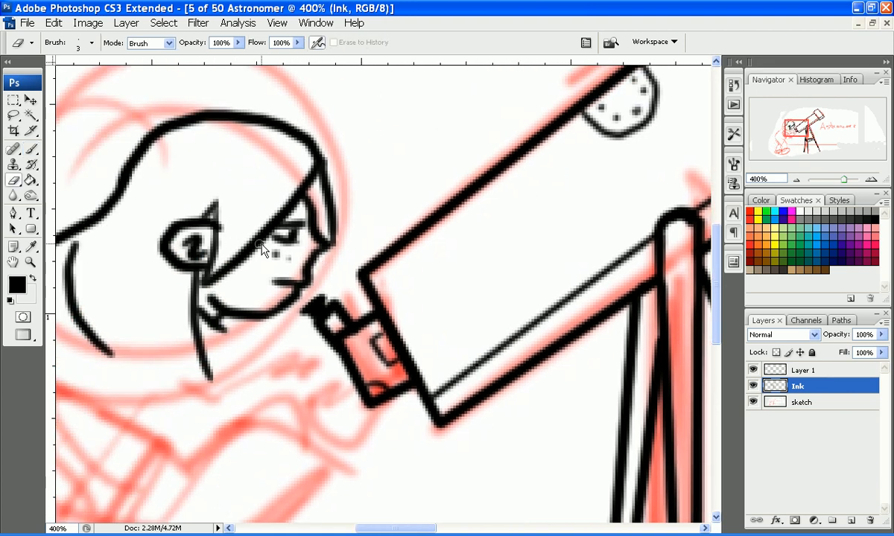
{"action": "left_click_drag", "start_coordinate": [295, 233], "coordinate": [290, 233]}
{"action": "key", "text": "b"}
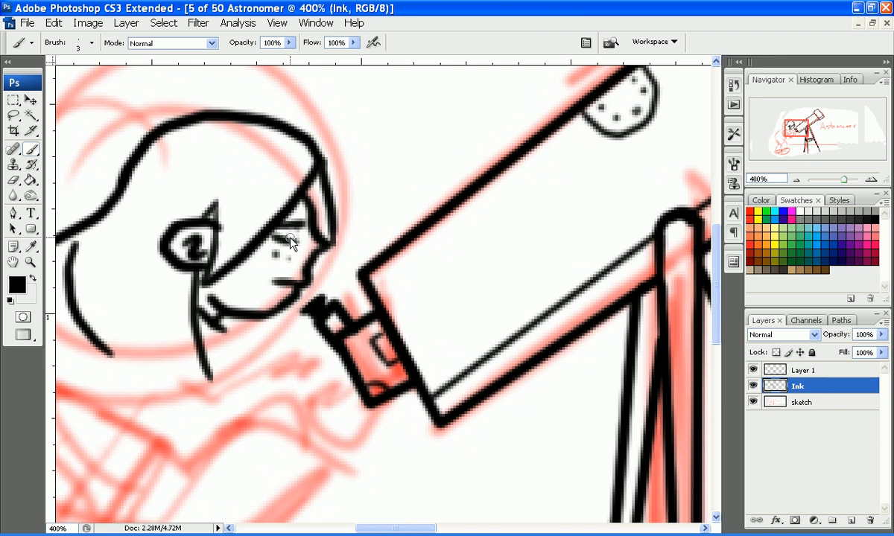
{"action": "left_click_drag", "start_coordinate": [273, 234], "coordinate": [302, 238]}
{"action": "left_click_drag", "start_coordinate": [217, 200], "coordinate": [211, 270]}
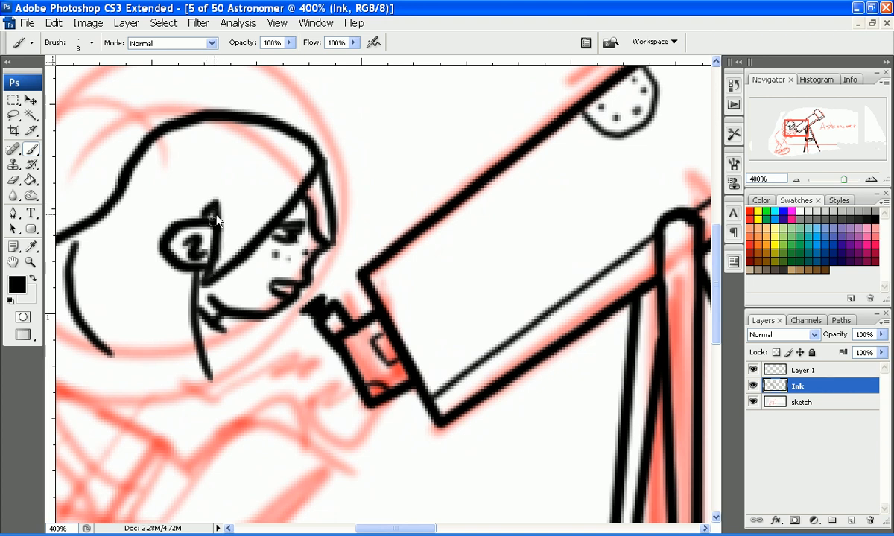
- Add thin curved hair strands from the crown down toward the fringe, the ear and the back of the head
{"action": "left_click_drag", "start_coordinate": [286, 142], "coordinate": [235, 216]}
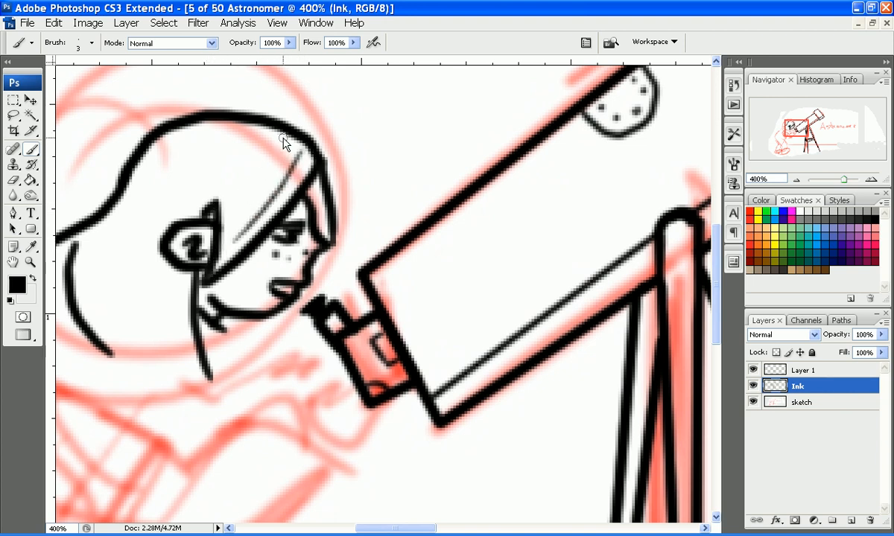
{"action": "mouse_move", "coordinate": [298, 153]}
{"action": "left_mouse_down"}
{"action": "mouse_move", "coordinate": [226, 214]}
{"action": "mouse_move", "coordinate": [232, 236]}
{"action": "left_mouse_up"}
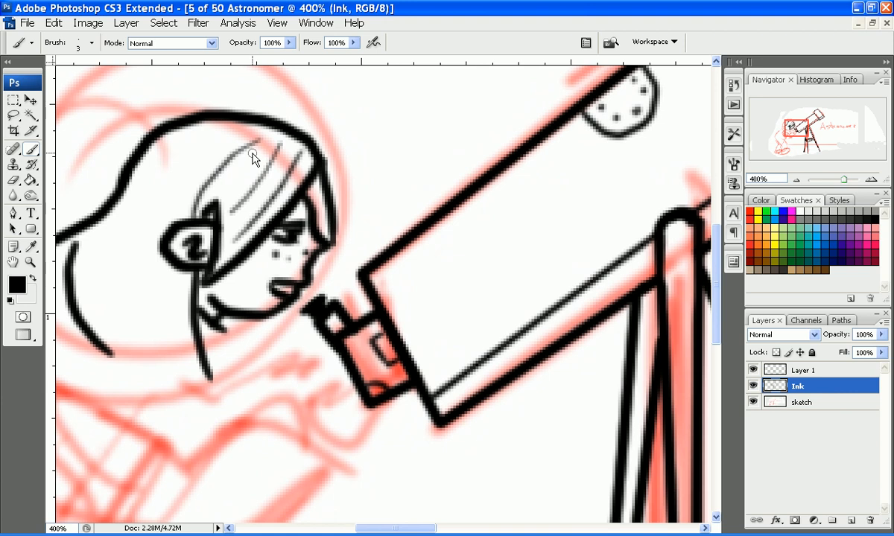
{"action": "left_click_drag", "start_coordinate": [249, 135], "coordinate": [196, 207]}
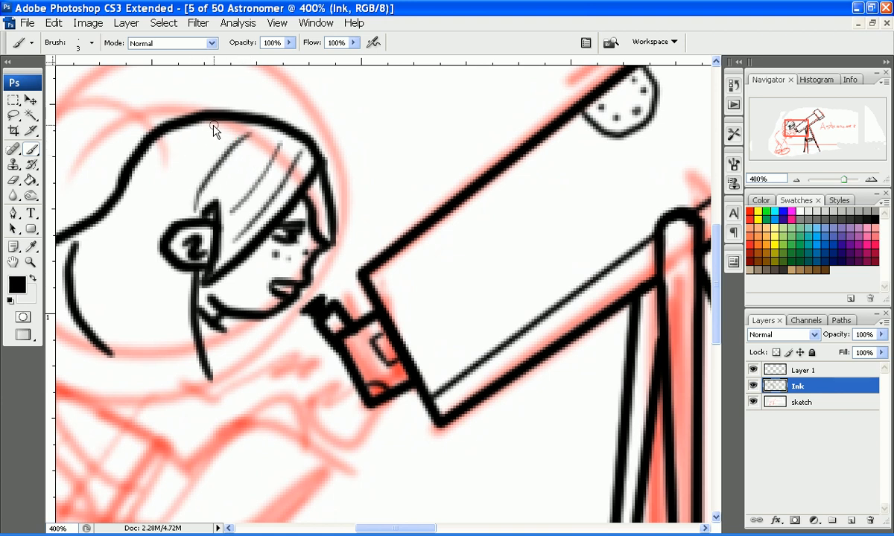
{"action": "mouse_move", "coordinate": [214, 126]}
{"action": "left_mouse_down"}
{"action": "mouse_move", "coordinate": [160, 186]}
{"action": "mouse_move", "coordinate": [122, 262]}
{"action": "left_mouse_up"}
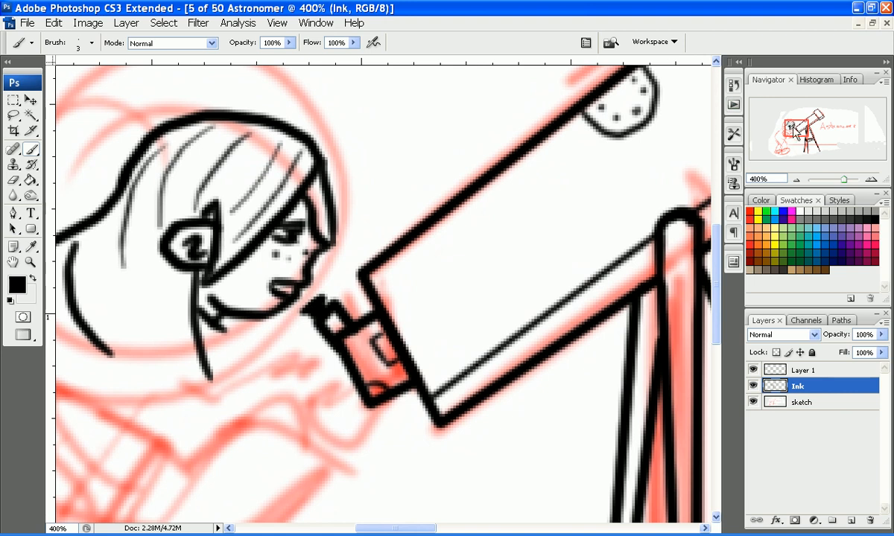
- Ink the hand gripping the eyepiece on Layer 1 with a 4 px brush, including the thumb, fingers and palm
{"action": "left_click_drag", "start_coordinate": [794, 132], "coordinate": [790, 136]}
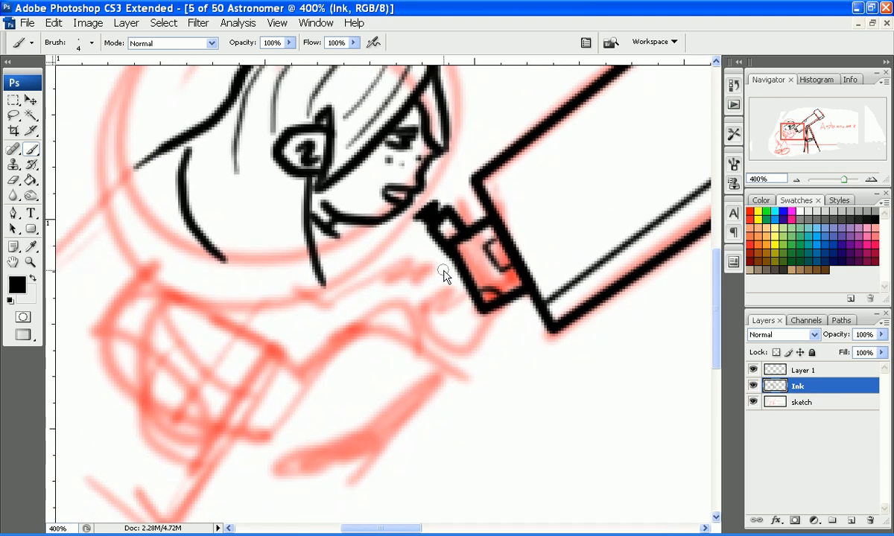
{"action": "left_click", "coordinate": [814, 367]}
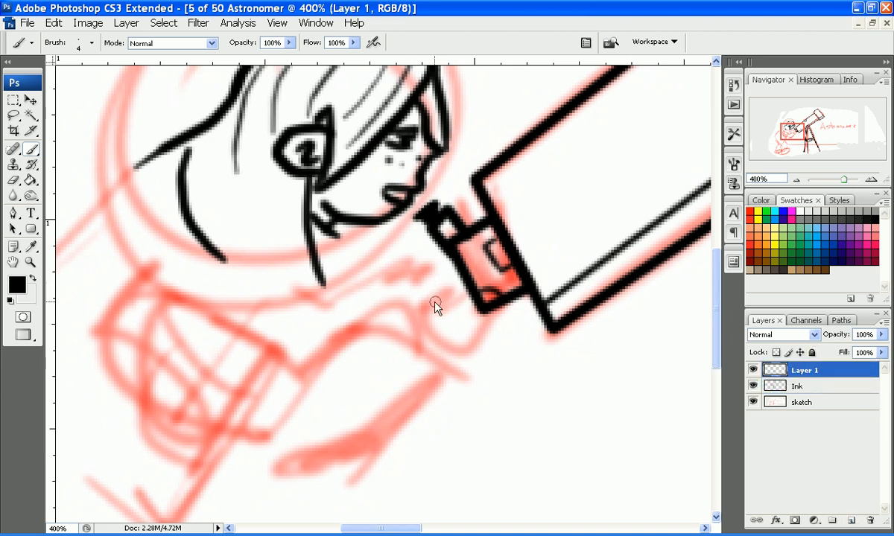
{"action": "left_click_drag", "start_coordinate": [422, 309], "coordinate": [483, 347]}
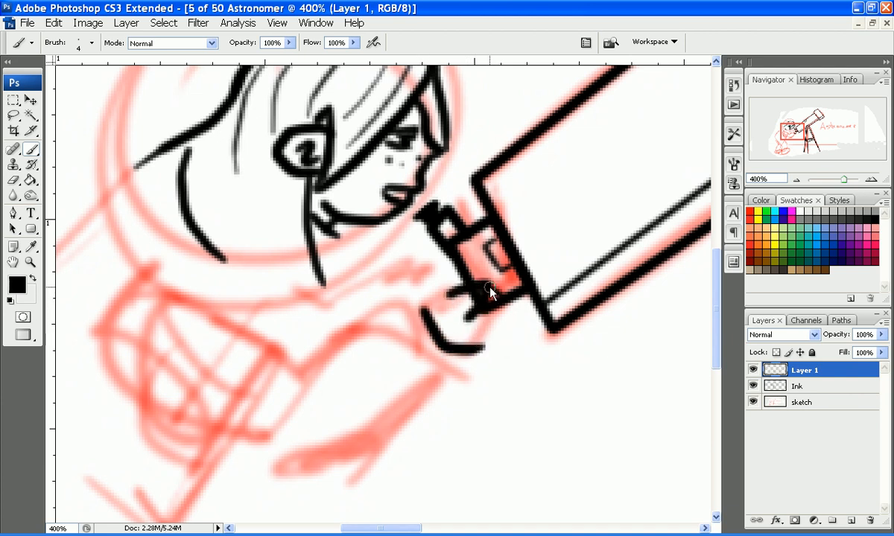
{"action": "mouse_move", "coordinate": [509, 277]}
{"action": "left_mouse_down"}
{"action": "mouse_move", "coordinate": [493, 313]}
{"action": "mouse_move", "coordinate": [503, 304]}
{"action": "mouse_move", "coordinate": [488, 291]}
{"action": "mouse_move", "coordinate": [505, 288]}
{"action": "mouse_move", "coordinate": [487, 321]}
{"action": "mouse_move", "coordinate": [517, 303]}
{"action": "mouse_move", "coordinate": [489, 339]}
{"action": "mouse_move", "coordinate": [503, 312]}
{"action": "left_mouse_up"}
{"action": "mouse_move", "coordinate": [423, 305]}
{"action": "left_mouse_down"}
{"action": "mouse_move", "coordinate": [453, 265]}
{"action": "mouse_move", "coordinate": [445, 296]}
{"action": "left_mouse_up"}
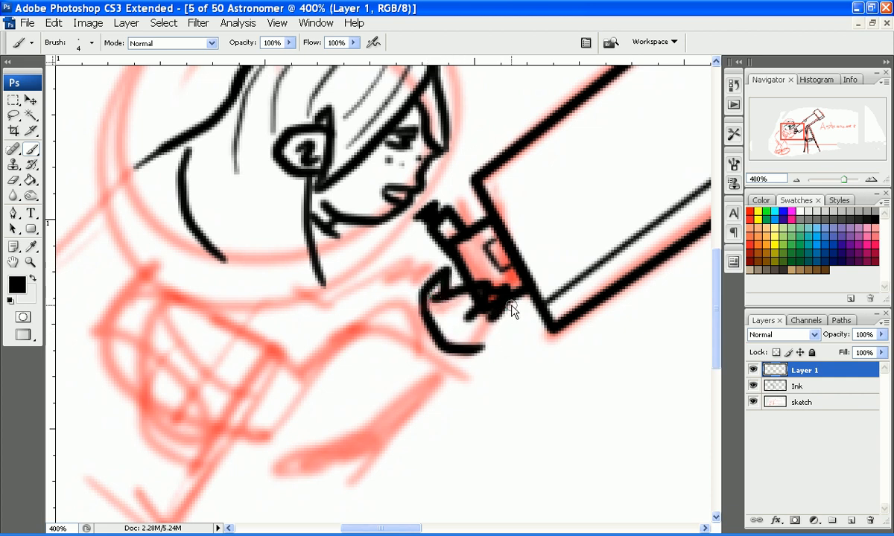
{"action": "mouse_move", "coordinate": [512, 309]}
{"action": "left_mouse_down"}
{"action": "mouse_move", "coordinate": [485, 349]}
{"action": "mouse_move", "coordinate": [493, 346]}
{"action": "mouse_move", "coordinate": [481, 350]}
{"action": "mouse_move", "coordinate": [494, 343]}
{"action": "mouse_move", "coordinate": [500, 312]}
{"action": "left_mouse_up"}
{"action": "key", "text": "ctrl+z"}
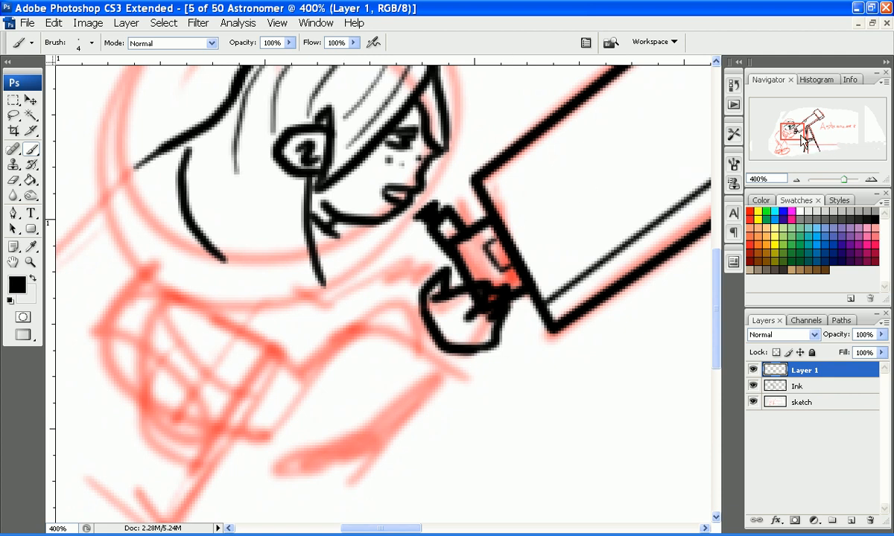
{"action": "left_click_drag", "start_coordinate": [791, 134], "coordinate": [787, 134]}
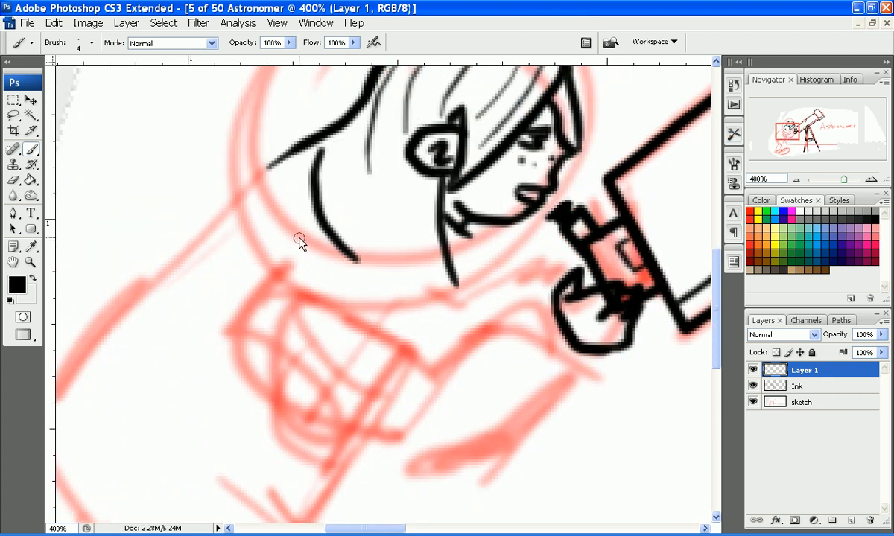
{"action": "left_click_drag", "start_coordinate": [311, 154], "coordinate": [198, 366]}
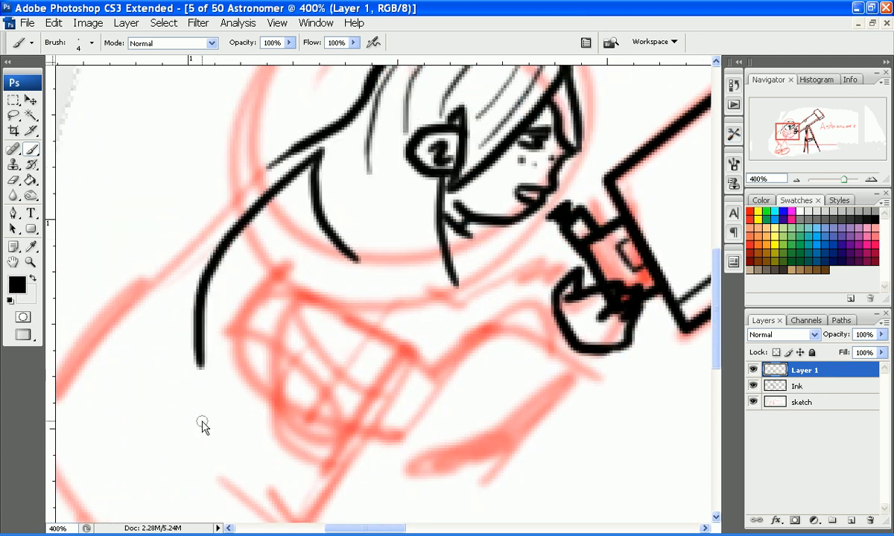
{"action": "key", "text": "ctrl+z"}
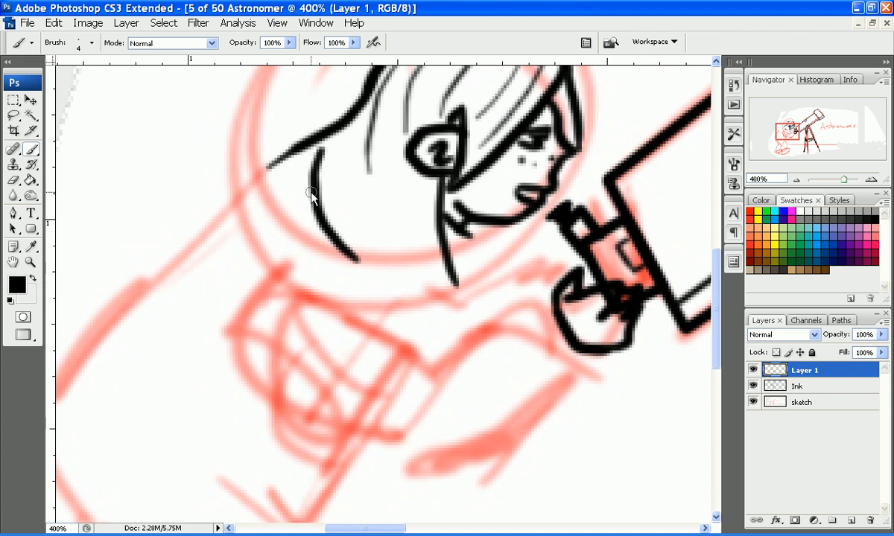
{"action": "left_click_drag", "start_coordinate": [313, 158], "coordinate": [210, 289]}
{"action": "key", "text": "ctrl+z"}
- Close the hair's back tip and ink jagged, pointed ends along the hair's lower edge up to the neck
{"action": "left_click_drag", "start_coordinate": [266, 170], "coordinate": [320, 149]}
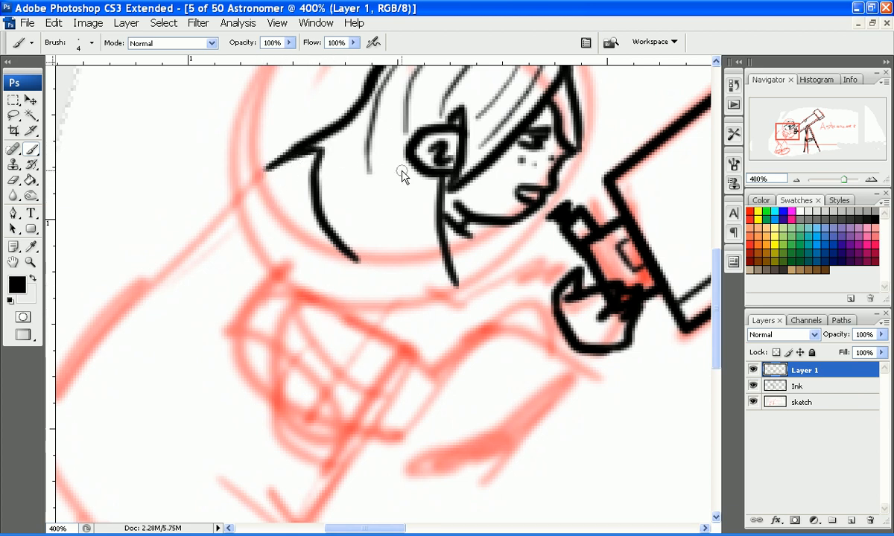
{"action": "mouse_move", "coordinate": [351, 223]}
{"action": "left_mouse_down"}
{"action": "mouse_move", "coordinate": [358, 257]}
{"action": "mouse_move", "coordinate": [419, 303]}
{"action": "mouse_move", "coordinate": [419, 314]}
{"action": "mouse_move", "coordinate": [403, 239]}
{"action": "mouse_move", "coordinate": [453, 297]}
{"action": "left_mouse_up"}
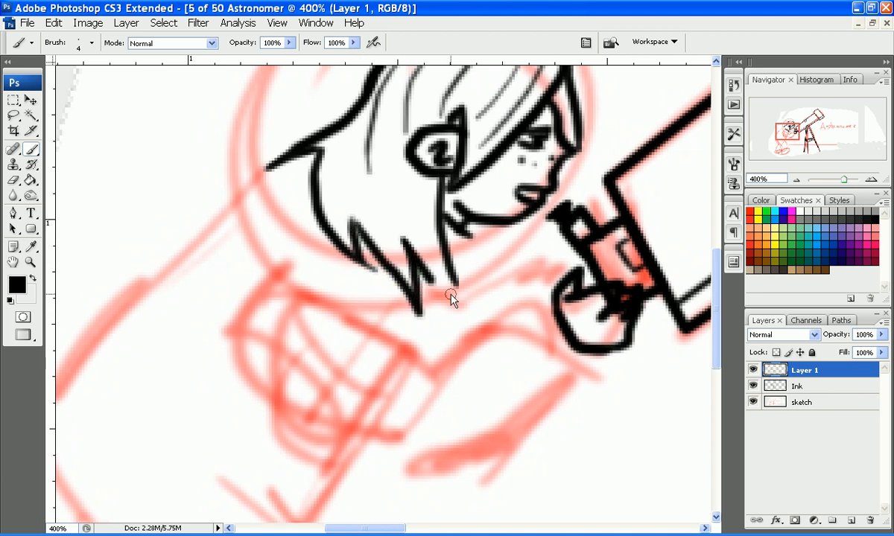
{"action": "mouse_move", "coordinate": [445, 249]}
{"action": "left_mouse_down"}
{"action": "mouse_move", "coordinate": [461, 294]}
{"action": "mouse_move", "coordinate": [439, 286]}
{"action": "mouse_move", "coordinate": [468, 302]}
{"action": "left_mouse_up"}
{"action": "left_click_drag", "start_coordinate": [463, 237], "coordinate": [471, 302]}
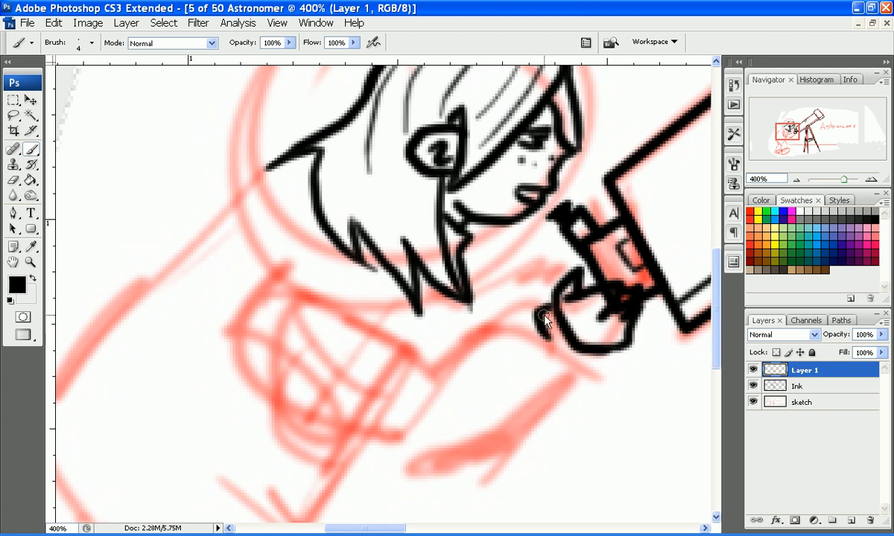
- Ink the sleeve cuff around the wrist and fill it with short ribbing lines
{"action": "mouse_move", "coordinate": [534, 321]}
{"action": "left_mouse_down"}
{"action": "mouse_move", "coordinate": [548, 356]}
{"action": "mouse_move", "coordinate": [584, 373]}
{"action": "left_mouse_up"}
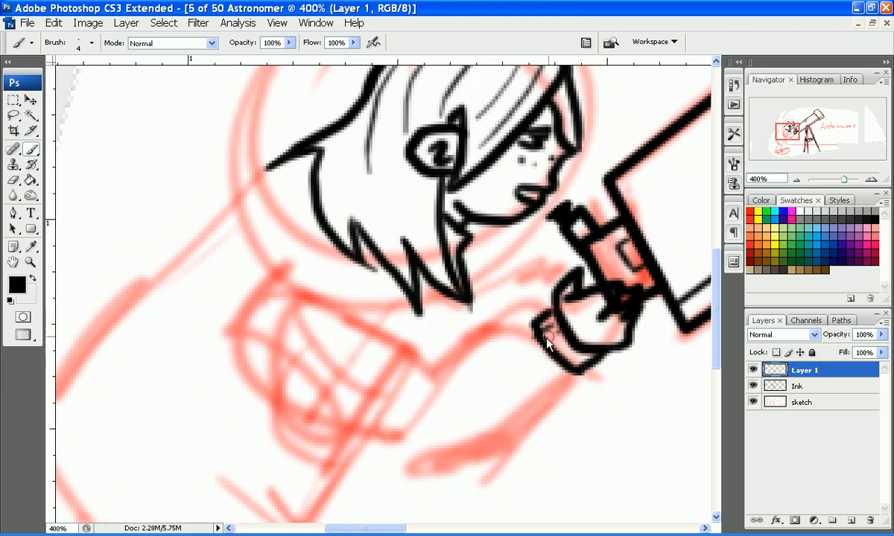
{"action": "left_click_drag", "start_coordinate": [548, 341], "coordinate": [568, 349]}
- Ink the chest line down from the hair tips and the forearm's upper contour from that line to the cuff
{"action": "left_click_drag", "start_coordinate": [805, 133], "coordinate": [811, 137]}
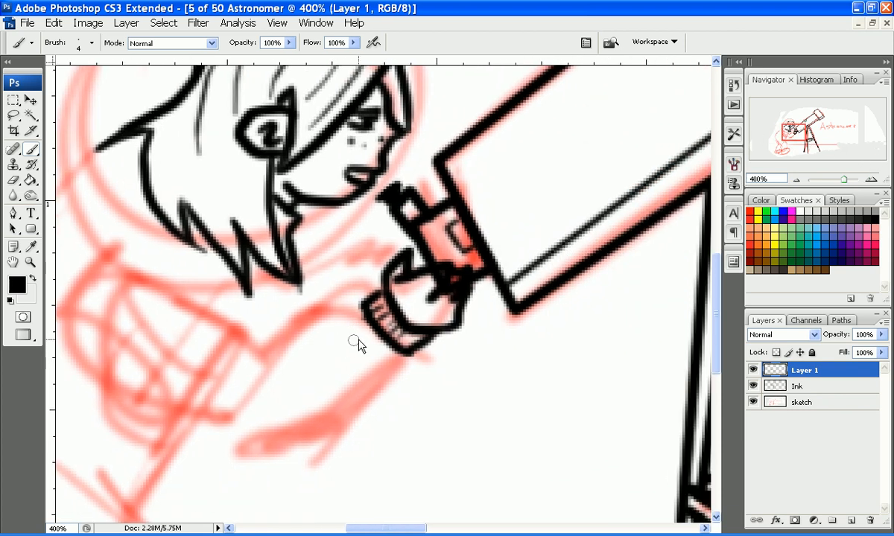
{"action": "left_click_drag", "start_coordinate": [361, 308], "coordinate": [260, 350]}
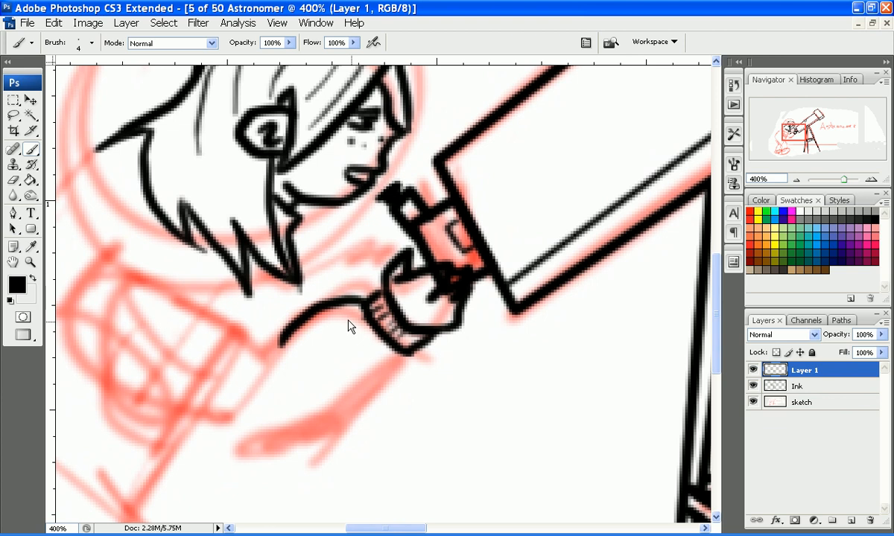
{"action": "key", "text": "ctrl+z"}
{"action": "mouse_move", "coordinate": [365, 302]}
{"action": "left_mouse_down"}
{"action": "mouse_move", "coordinate": [327, 308]}
{"action": "mouse_move", "coordinate": [236, 376]}
{"action": "left_mouse_up"}
{"action": "key", "text": "ctrl+z"}
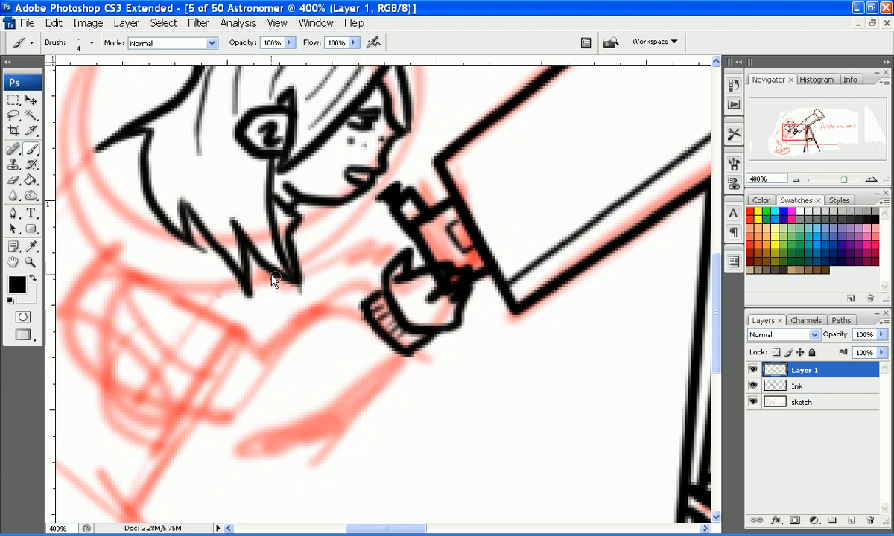
{"action": "mouse_move", "coordinate": [285, 281]}
{"action": "left_mouse_down"}
{"action": "mouse_move", "coordinate": [298, 342]}
{"action": "mouse_move", "coordinate": [357, 315]}
{"action": "left_mouse_up"}
{"action": "key", "text": "ctrl+z"}
{"action": "left_click_drag", "start_coordinate": [298, 323], "coordinate": [367, 302]}
{"action": "key", "text": "ctrl+z"}
{"action": "key", "text": "ctrl+alt+z"}
{"action": "key", "text": "ctrl+alt+z"}
{"action": "left_click_drag", "start_coordinate": [299, 321], "coordinate": [366, 301]}
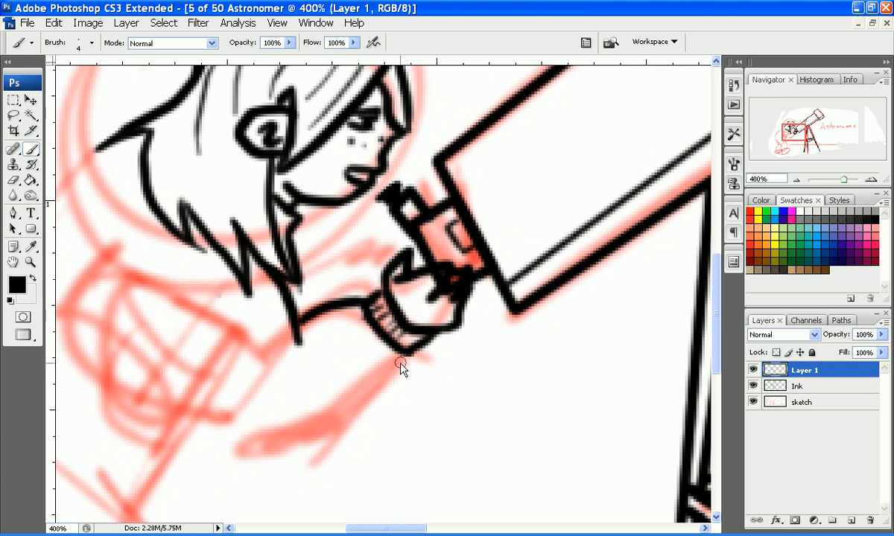
- Ink the forearm's underside from the cuff to the elbow and extend the upper sleeve line past the chest line
{"action": "mouse_move", "coordinate": [402, 356]}
{"action": "left_mouse_down"}
{"action": "mouse_move", "coordinate": [274, 461]}
{"action": "mouse_move", "coordinate": [235, 460]}
{"action": "left_mouse_up"}
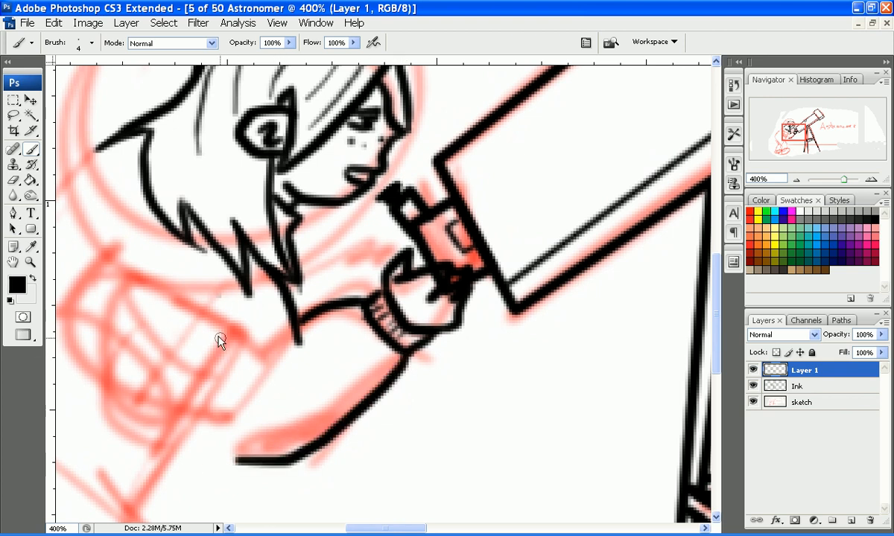
{"action": "mouse_move", "coordinate": [264, 352]}
{"action": "left_mouse_down"}
{"action": "mouse_move", "coordinate": [311, 335]}
{"action": "mouse_move", "coordinate": [310, 318]}
{"action": "mouse_move", "coordinate": [302, 322]}
{"action": "mouse_move", "coordinate": [325, 347]}
{"action": "left_mouse_up"}
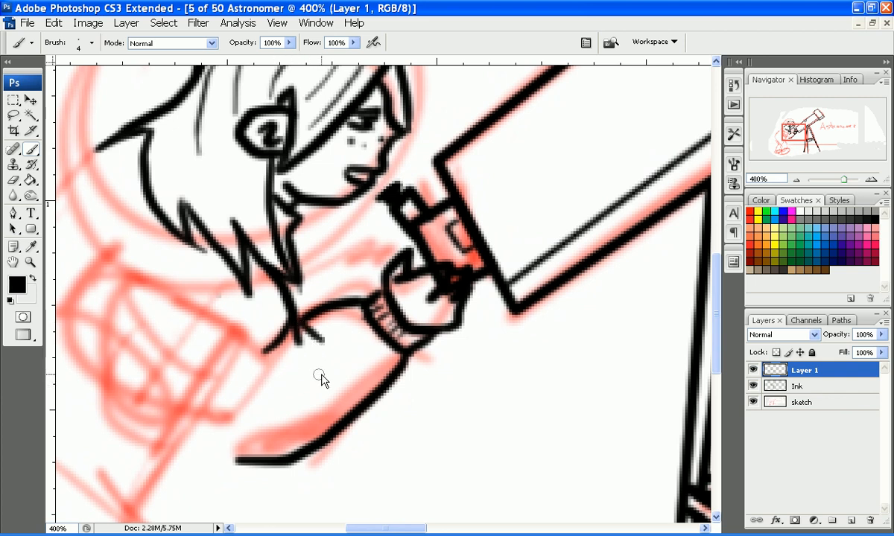
{"action": "key", "text": "ctrl+z"}
- Ink the curved shoulder line below the hair and the upper arm's contour from it down to the elbow
{"action": "mouse_move", "coordinate": [120, 227]}
{"action": "left_mouse_down"}
{"action": "mouse_move", "coordinate": [112, 272]}
{"action": "mouse_move", "coordinate": [171, 357]}
{"action": "mouse_move", "coordinate": [158, 406]}
{"action": "mouse_move", "coordinate": [211, 445]}
{"action": "left_mouse_up"}
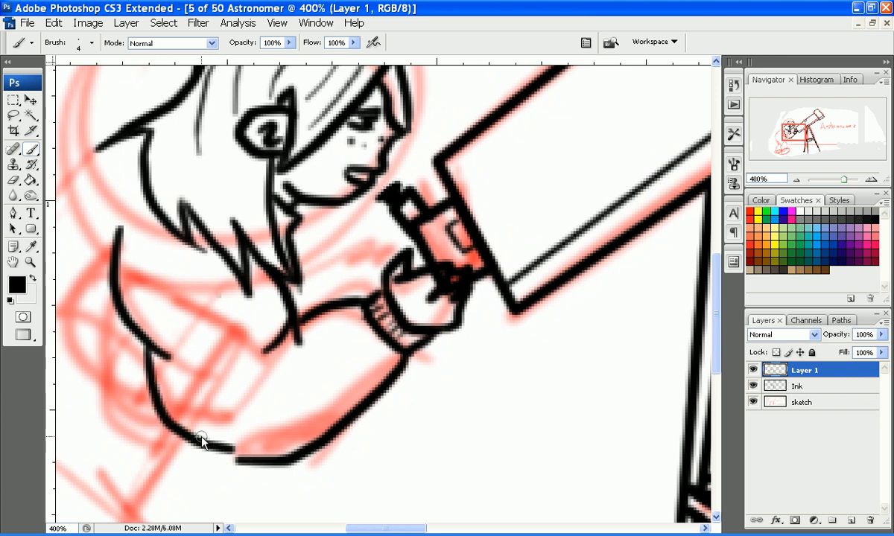
{"action": "key", "text": "ctrl+z"}
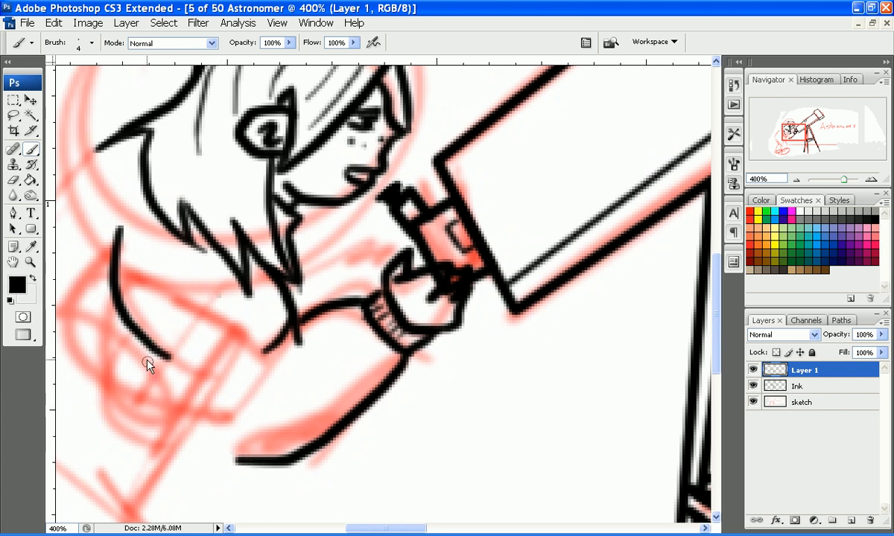
{"action": "left_click_drag", "start_coordinate": [149, 354], "coordinate": [211, 452]}
{"action": "key", "text": "ctrl+z"}
{"action": "left_click_drag", "start_coordinate": [150, 356], "coordinate": [254, 459]}
{"action": "key", "text": "ctrl+z"}
{"action": "key", "text": "ctrl+z"}
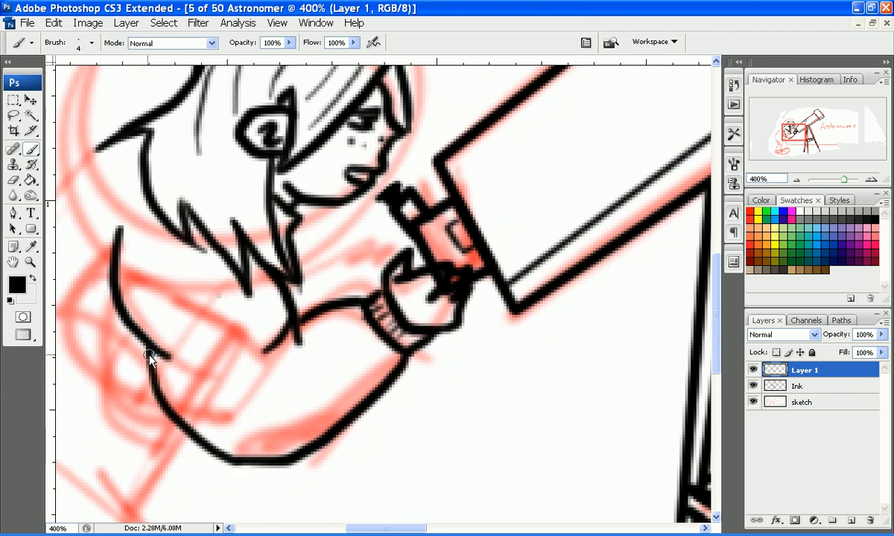
- Erase the overhanging end of the shoulder line where it meets the upper arm
{"action": "key", "text": "e"}
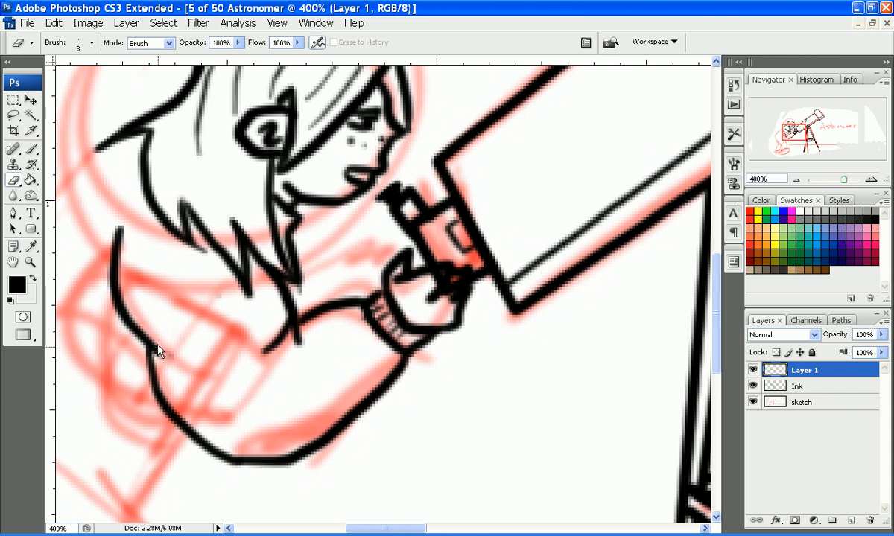
- Clean up the stray ink on the sleeve's back outline and ink short fold lines at the shoulder and below the hair tips
{"action": "left_click", "coordinate": [156, 353]}
{"action": "key", "text": "b"}
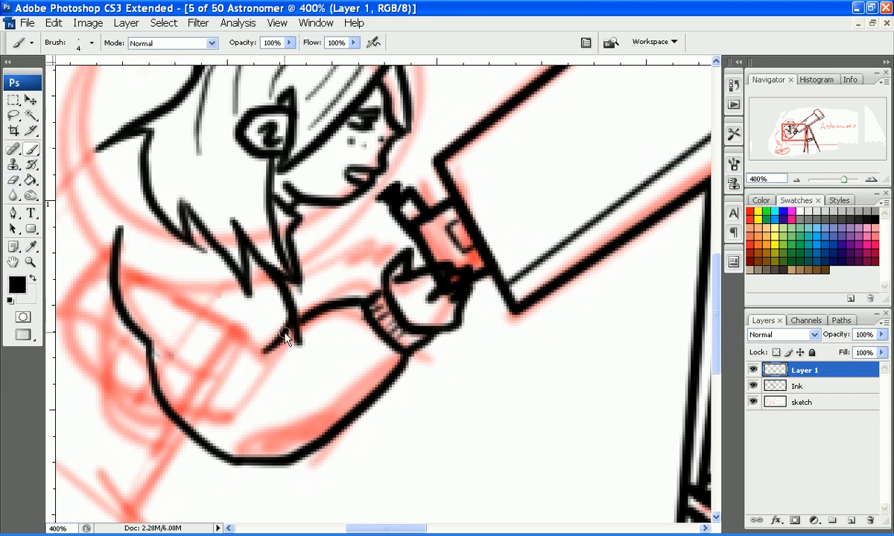
{"action": "left_click_drag", "start_coordinate": [293, 322], "coordinate": [286, 357]}
{"action": "left_click_drag", "start_coordinate": [227, 298], "coordinate": [198, 347]}
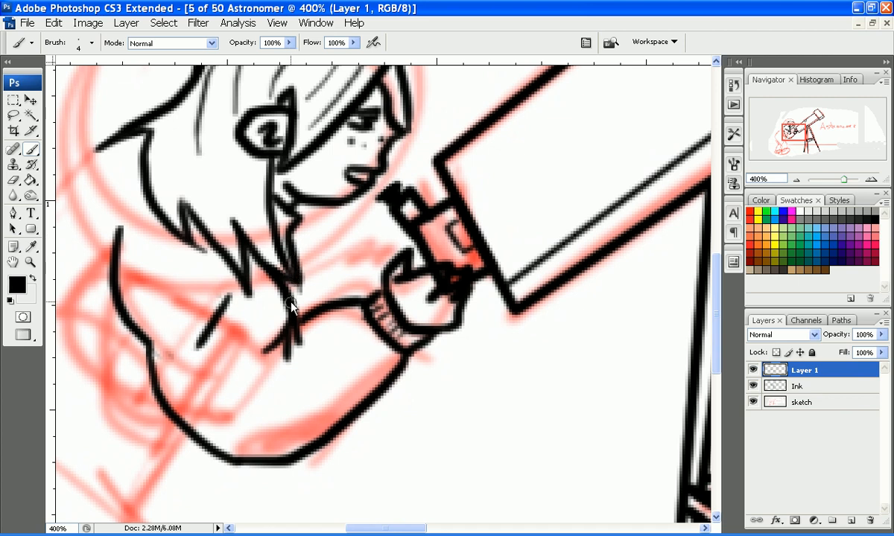
{"action": "left_click_drag", "start_coordinate": [293, 277], "coordinate": [298, 305]}
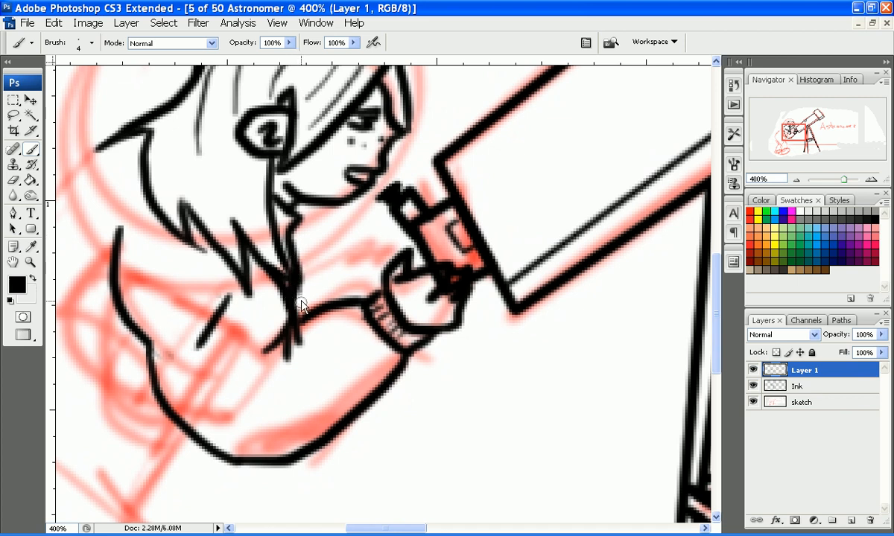
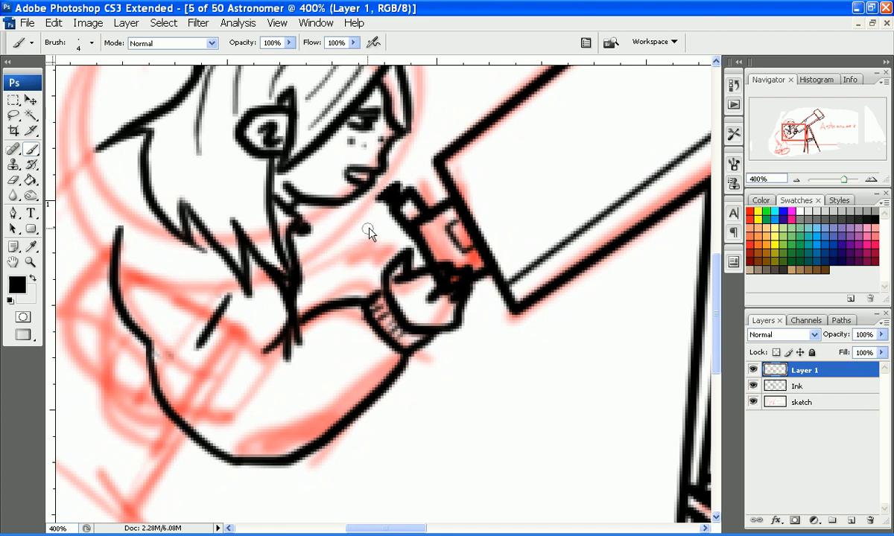
{"action": "mouse_move", "coordinate": [368, 220]}
{"action": "left_mouse_down"}
{"action": "mouse_move", "coordinate": [394, 224]}
{"action": "mouse_move", "coordinate": [360, 245]}
{"action": "mouse_move", "coordinate": [349, 200]}
{"action": "left_mouse_up"}
{"action": "left_click_drag", "start_coordinate": [340, 240], "coordinate": [356, 268]}
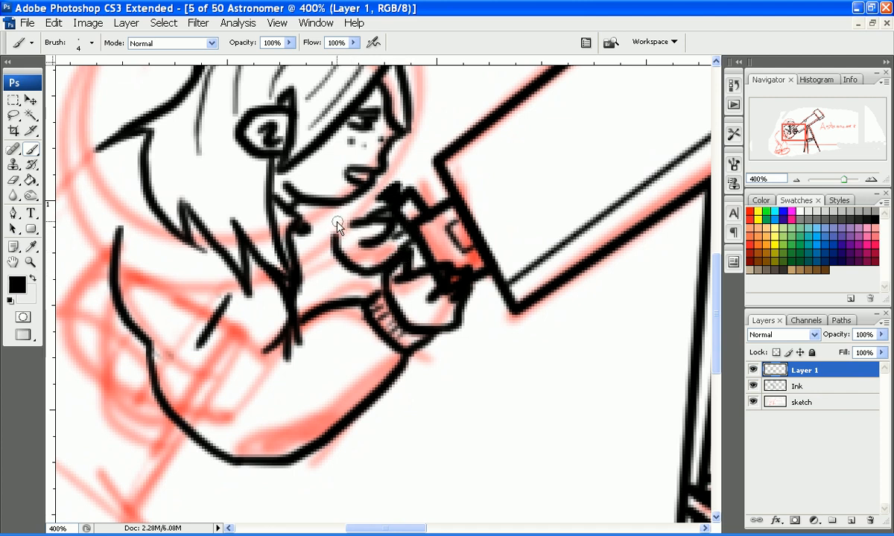
{"action": "left_click_drag", "start_coordinate": [330, 222], "coordinate": [340, 234]}
{"action": "key", "text": "ctrl+z"}
{"action": "key", "text": "ctrl+alt+z"}
{"action": "key", "text": "ctrl+alt+z"}
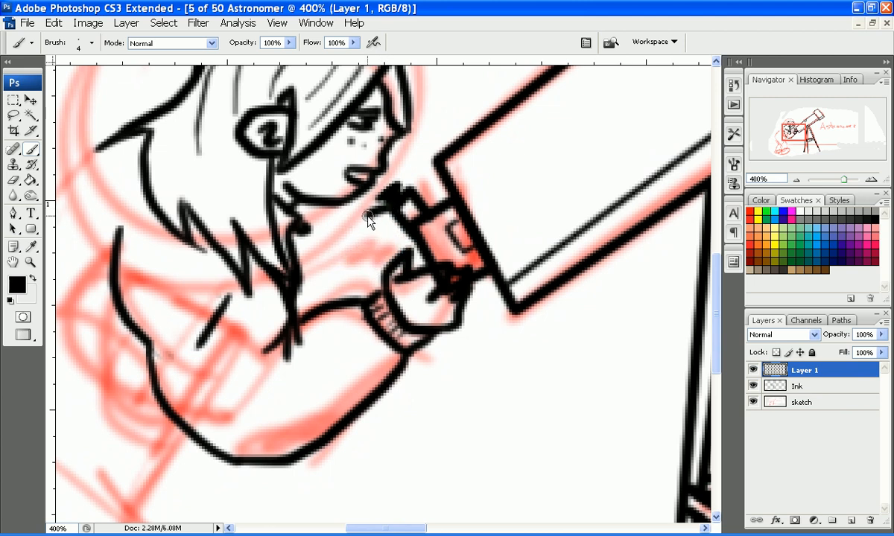
- Ink the second hand's rounded outline and its fingers wrapping around the telescope eyepiece
{"action": "left_click_drag", "start_coordinate": [356, 224], "coordinate": [381, 197]}
{"action": "left_click_drag", "start_coordinate": [359, 229], "coordinate": [378, 265]}
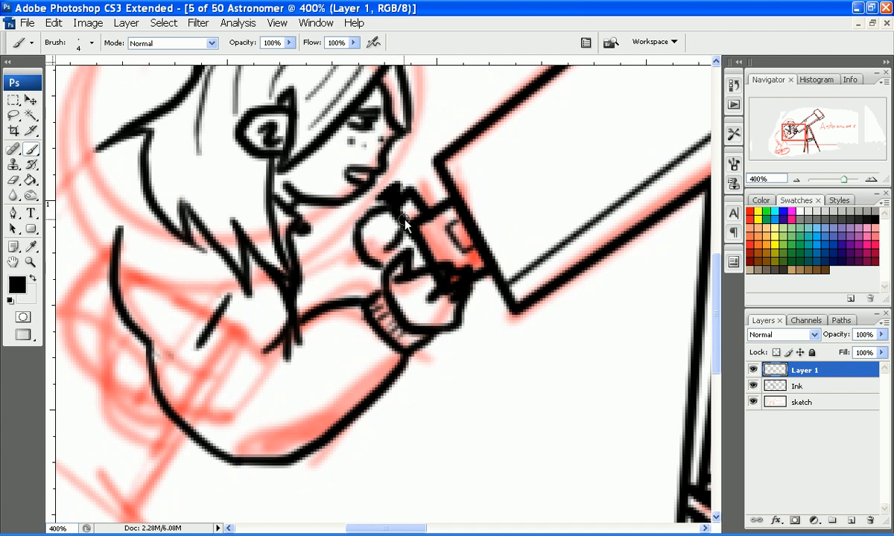
{"action": "left_click_drag", "start_coordinate": [424, 193], "coordinate": [441, 203]}
{"action": "left_click_drag", "start_coordinate": [342, 237], "coordinate": [359, 265]}
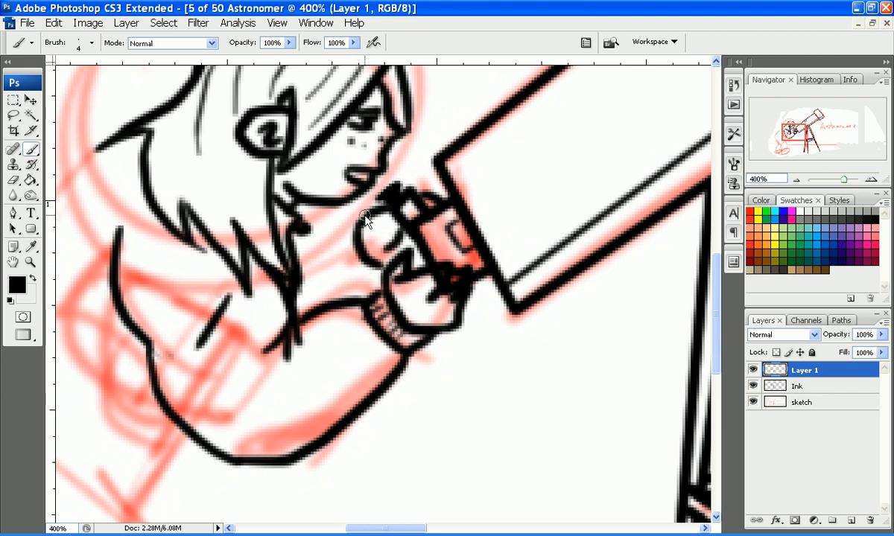
- Ink the far sleeve's curved cuff with ribbing lines and connect the sleeve's upper edge to the collar
{"action": "left_click_drag", "start_coordinate": [333, 231], "coordinate": [364, 286]}
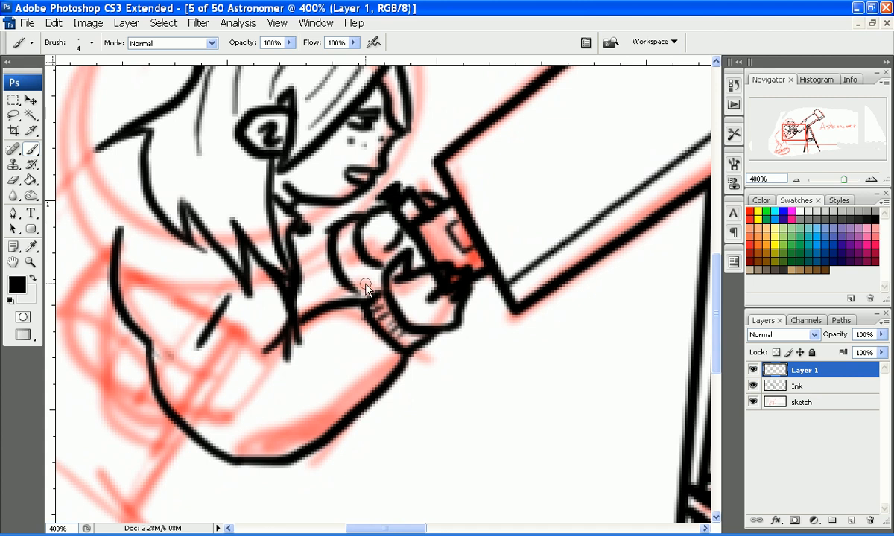
{"action": "key", "text": "ctrl+z"}
{"action": "left_click_drag", "start_coordinate": [334, 233], "coordinate": [365, 288]}
{"action": "key", "text": "ctrl+z"}
{"action": "left_click_drag", "start_coordinate": [326, 240], "coordinate": [361, 285]}
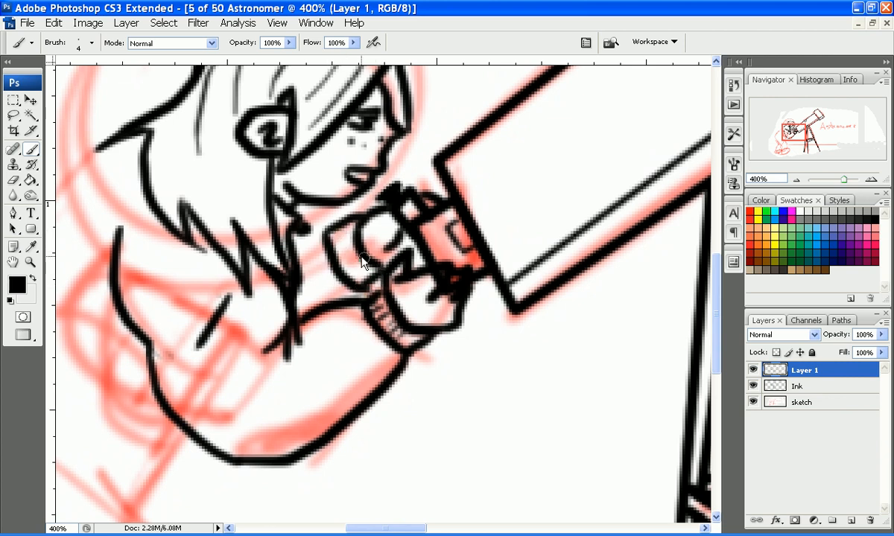
{"action": "key", "text": "ctrl+z"}
{"action": "mouse_move", "coordinate": [339, 256]}
{"action": "left_mouse_down"}
{"action": "mouse_move", "coordinate": [356, 250]}
{"action": "mouse_move", "coordinate": [364, 268]}
{"action": "left_mouse_up"}
{"action": "left_click_drag", "start_coordinate": [326, 232], "coordinate": [296, 239]}
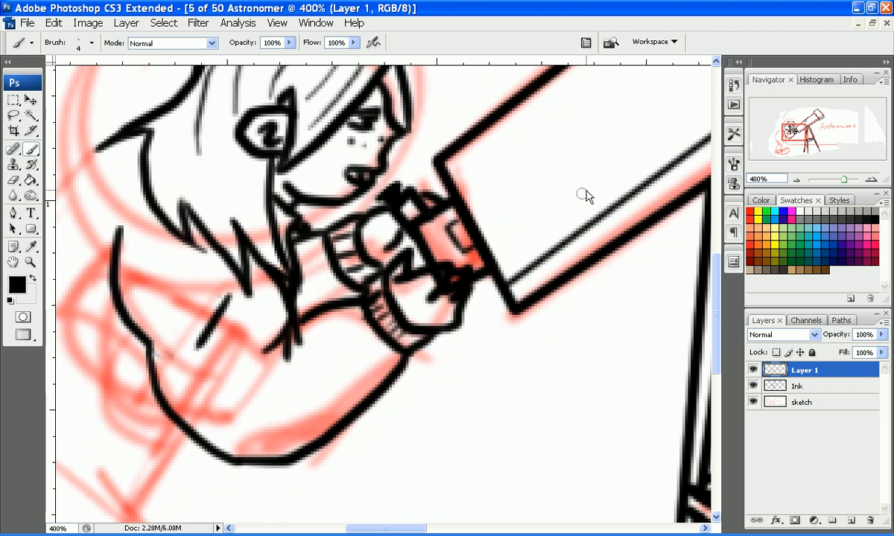
- Ink thin strand lines through the lower hair with a size 3 brush
{"action": "left_click_drag", "start_coordinate": [204, 163], "coordinate": [231, 252]}
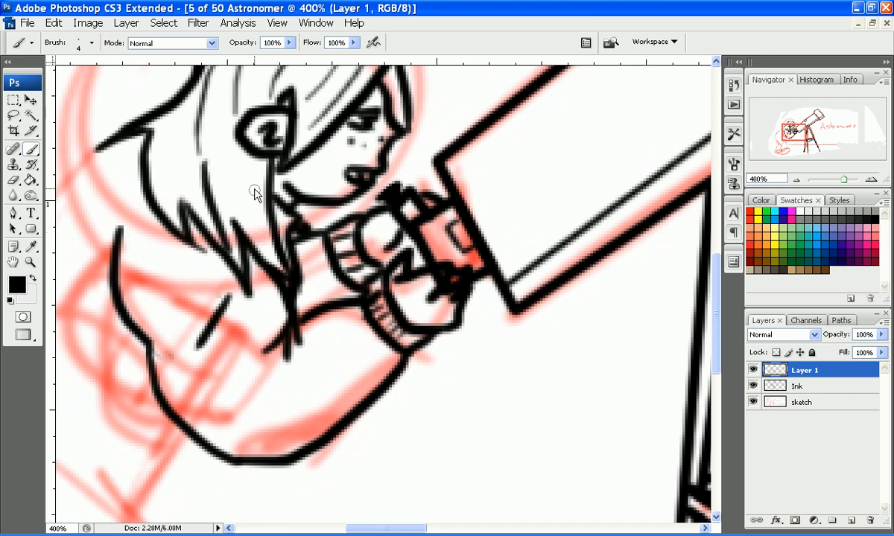
{"action": "key", "text": "ctrl+z"}
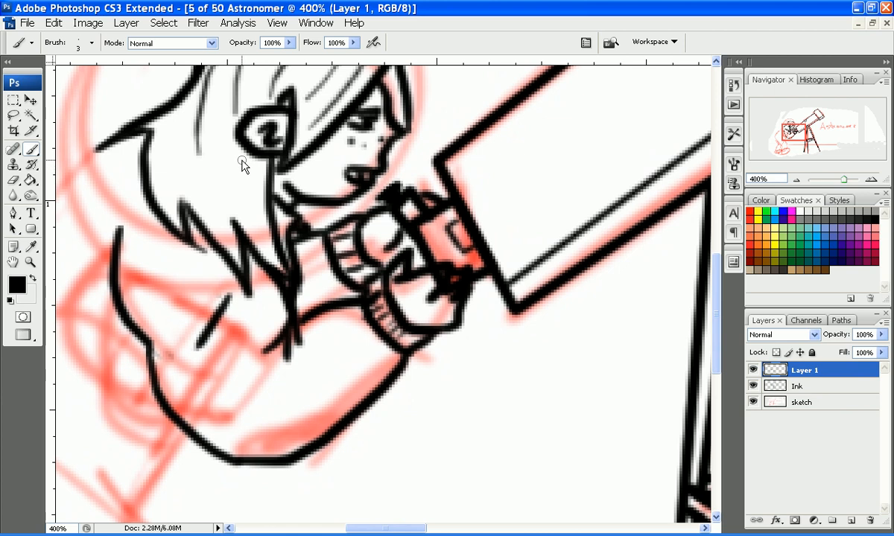
{"action": "left_click_drag", "start_coordinate": [242, 163], "coordinate": [278, 268]}
{"action": "left_click_drag", "start_coordinate": [208, 183], "coordinate": [221, 235]}
{"action": "left_click_drag", "start_coordinate": [174, 135], "coordinate": [169, 209]}
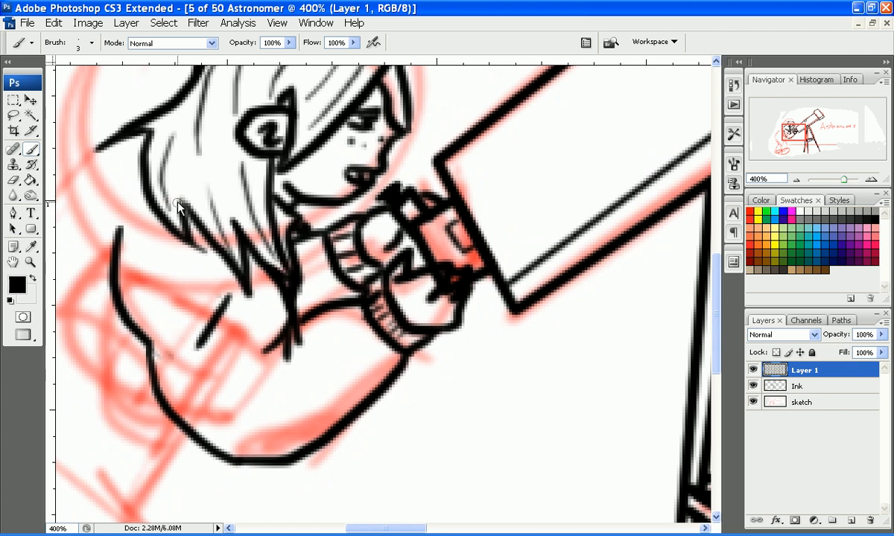
- Ink the jacket's back from the hair down to the hips and along the bottom hem with a size 4 brush
{"action": "left_click_drag", "start_coordinate": [131, 132], "coordinate": [84, 185]}
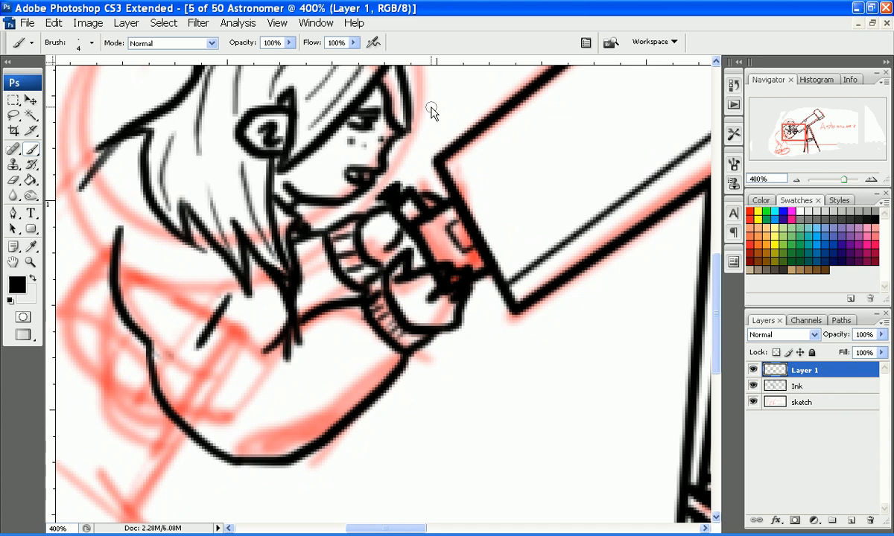
{"action": "left_click_drag", "start_coordinate": [792, 131], "coordinate": [782, 134]}
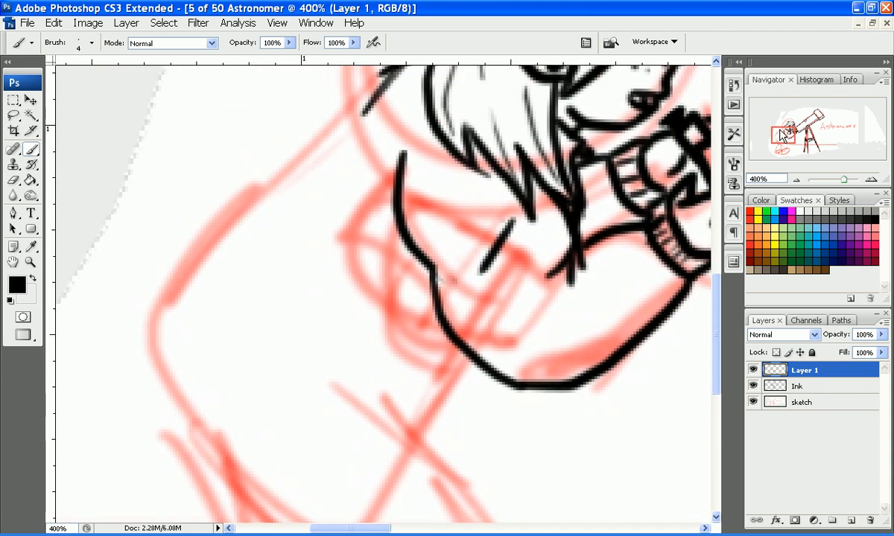
{"action": "left_click", "coordinate": [796, 179]}
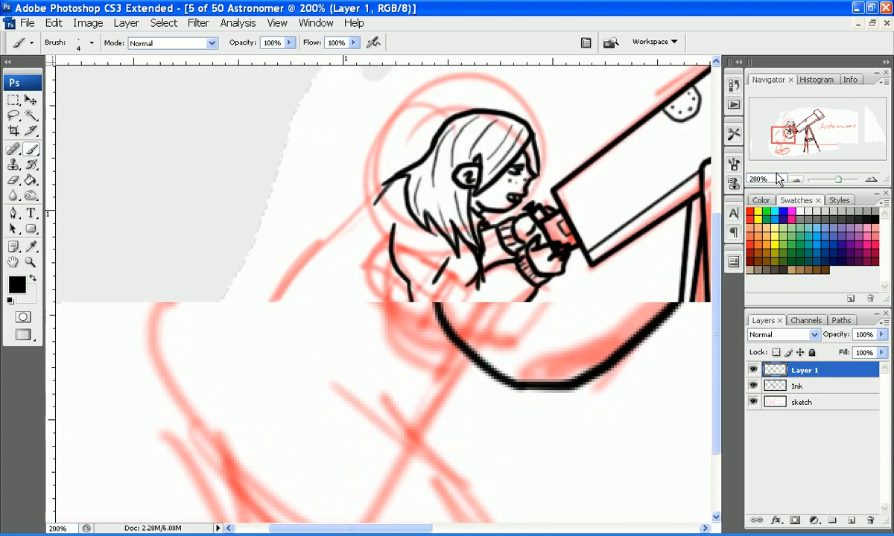
{"action": "left_click_drag", "start_coordinate": [399, 176], "coordinate": [362, 220]}
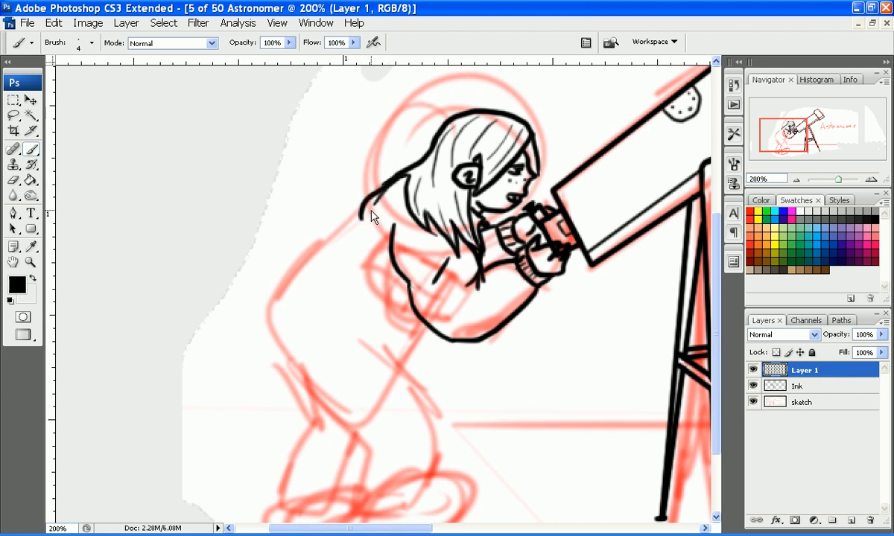
{"action": "key", "text": "ctrl+z"}
{"action": "mouse_move", "coordinate": [381, 182]}
{"action": "left_mouse_down"}
{"action": "mouse_move", "coordinate": [352, 226]}
{"action": "mouse_move", "coordinate": [353, 210]}
{"action": "mouse_move", "coordinate": [311, 270]}
{"action": "mouse_move", "coordinate": [317, 263]}
{"action": "mouse_move", "coordinate": [299, 257]}
{"action": "mouse_move", "coordinate": [295, 290]}
{"action": "mouse_move", "coordinate": [285, 283]}
{"action": "mouse_move", "coordinate": [401, 356]}
{"action": "left_mouse_up"}
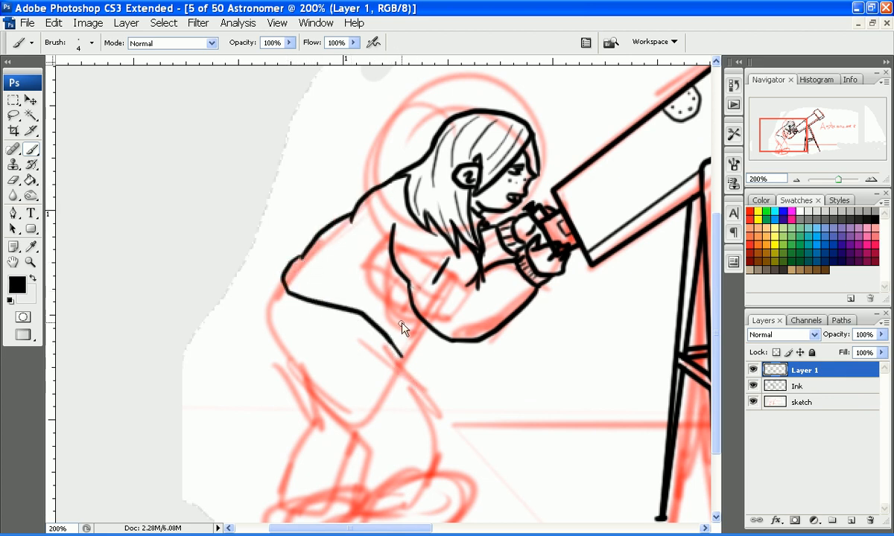
- Ink the jacket's waist strip and front corner, and add fold lines on its back and sleeve
{"action": "mouse_move", "coordinate": [374, 309]}
{"action": "left_mouse_down"}
{"action": "mouse_move", "coordinate": [417, 305]}
{"action": "mouse_move", "coordinate": [403, 315]}
{"action": "left_mouse_up"}
{"action": "mouse_move", "coordinate": [381, 311]}
{"action": "left_mouse_down"}
{"action": "mouse_move", "coordinate": [411, 315]}
{"action": "mouse_move", "coordinate": [402, 354]}
{"action": "left_mouse_up"}
{"action": "left_click_drag", "start_coordinate": [310, 267], "coordinate": [329, 274]}
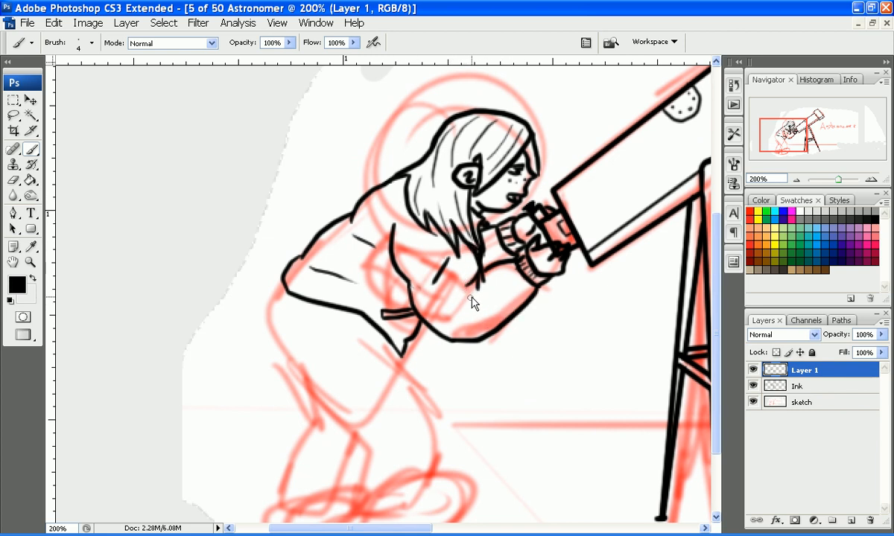
{"action": "left_click_drag", "start_coordinate": [470, 296], "coordinate": [463, 309]}
{"action": "left_click_drag", "start_coordinate": [532, 234], "coordinate": [548, 245]}
- Ink the near trouser leg's front and back outlines from the jacket hem to a closed cuff at the ankle
{"action": "left_click_drag", "start_coordinate": [411, 381], "coordinate": [432, 440]}
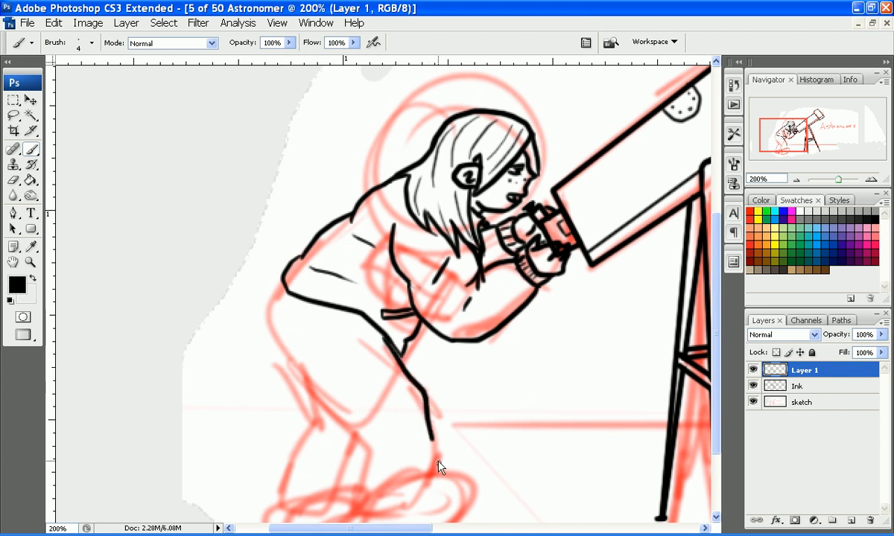
{"action": "key", "text": "ctrl+z"}
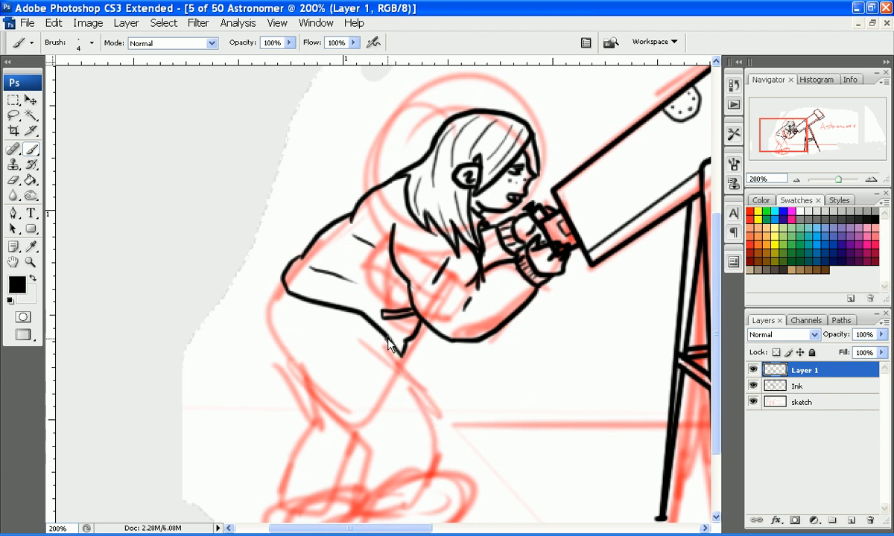
{"action": "mouse_move", "coordinate": [403, 340]}
{"action": "left_mouse_down"}
{"action": "mouse_move", "coordinate": [411, 379]}
{"action": "mouse_move", "coordinate": [418, 441]}
{"action": "left_mouse_up"}
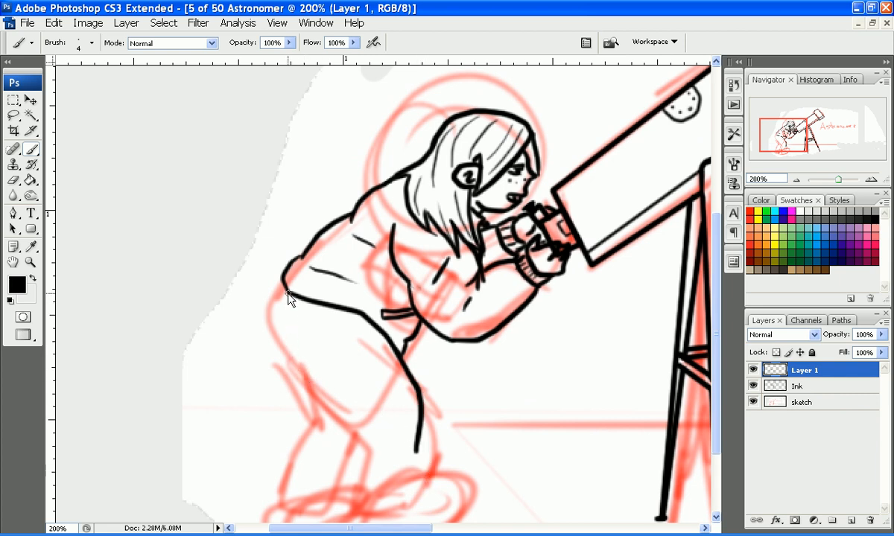
{"action": "left_click_drag", "start_coordinate": [285, 290], "coordinate": [307, 393]}
{"action": "key", "text": "ctrl+z"}
{"action": "mouse_move", "coordinate": [282, 292]}
{"action": "left_mouse_down"}
{"action": "mouse_move", "coordinate": [317, 386]}
{"action": "mouse_move", "coordinate": [357, 404]}
{"action": "mouse_move", "coordinate": [353, 441]}
{"action": "mouse_move", "coordinate": [369, 449]}
{"action": "mouse_move", "coordinate": [356, 441]}
{"action": "mouse_move", "coordinate": [353, 459]}
{"action": "mouse_move", "coordinate": [368, 502]}
{"action": "mouse_move", "coordinate": [412, 507]}
{"action": "left_mouse_up"}
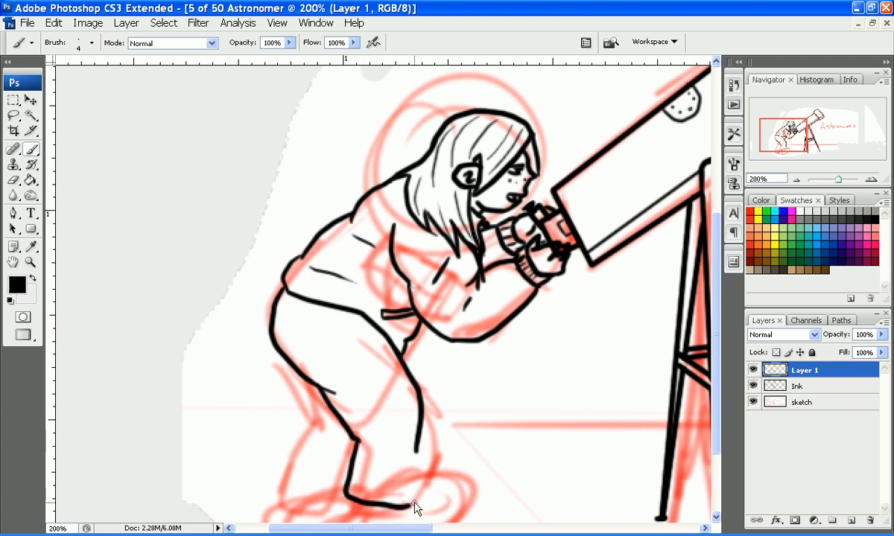
{"action": "left_click_drag", "start_coordinate": [418, 452], "coordinate": [419, 500]}
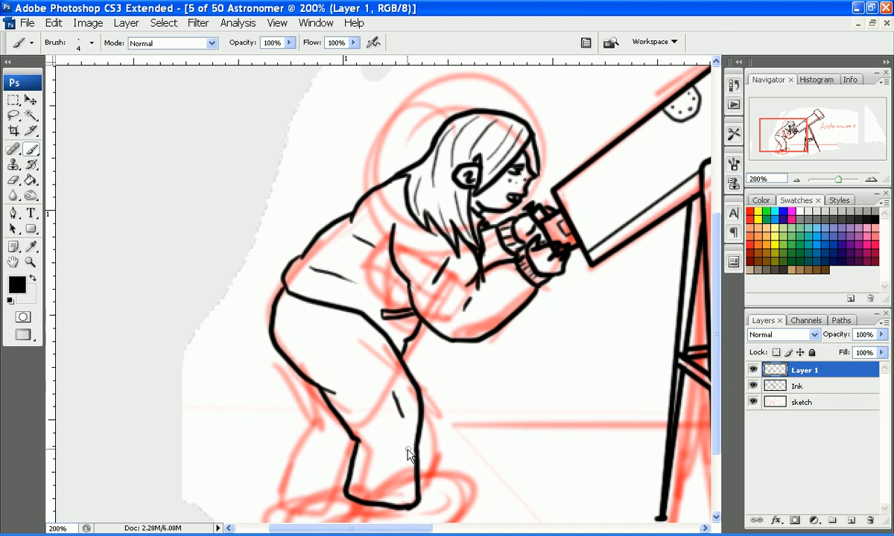
- Ink the knee crease on the near trouser leg and the back pocket below the jacket hem
{"action": "mouse_move", "coordinate": [382, 408]}
{"action": "left_mouse_down"}
{"action": "mouse_move", "coordinate": [395, 429]}
{"action": "mouse_move", "coordinate": [378, 471]}
{"action": "left_mouse_up"}
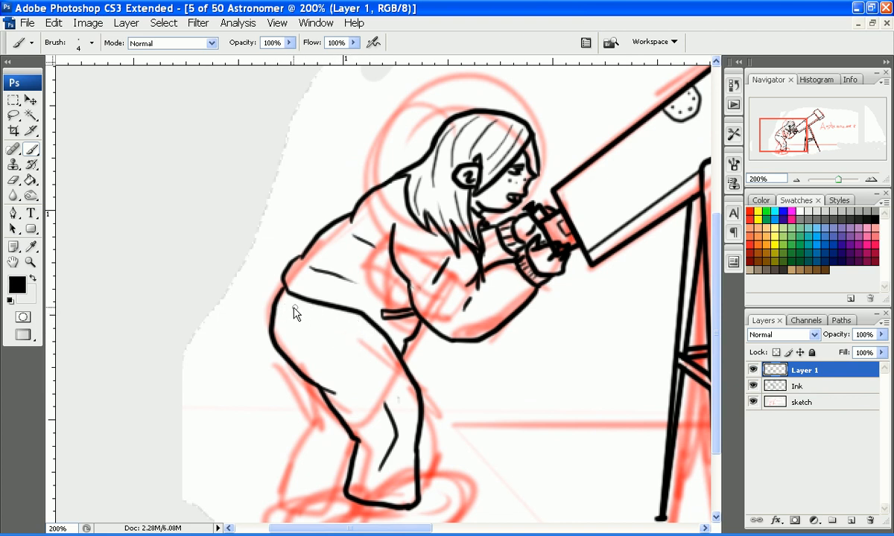
{"action": "mouse_move", "coordinate": [282, 304]}
{"action": "left_mouse_down"}
{"action": "mouse_move", "coordinate": [316, 324]}
{"action": "mouse_move", "coordinate": [290, 353]}
{"action": "left_mouse_up"}
{"action": "left_click_drag", "start_coordinate": [277, 306], "coordinate": [303, 324]}
- Erase the near trouser leg's bottom hem line using a size 30 eraser
{"action": "left_click_drag", "start_coordinate": [760, 121], "coordinate": [794, 157]}
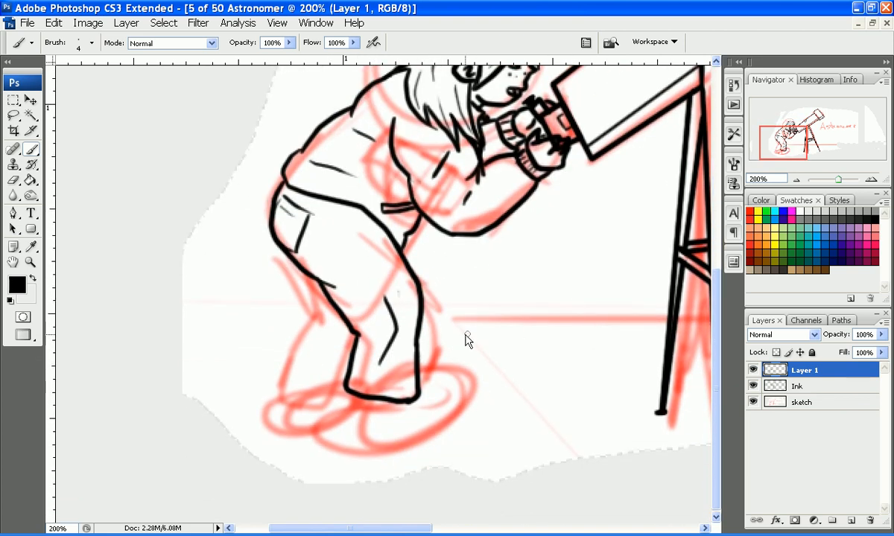
{"action": "key", "text": "e"}
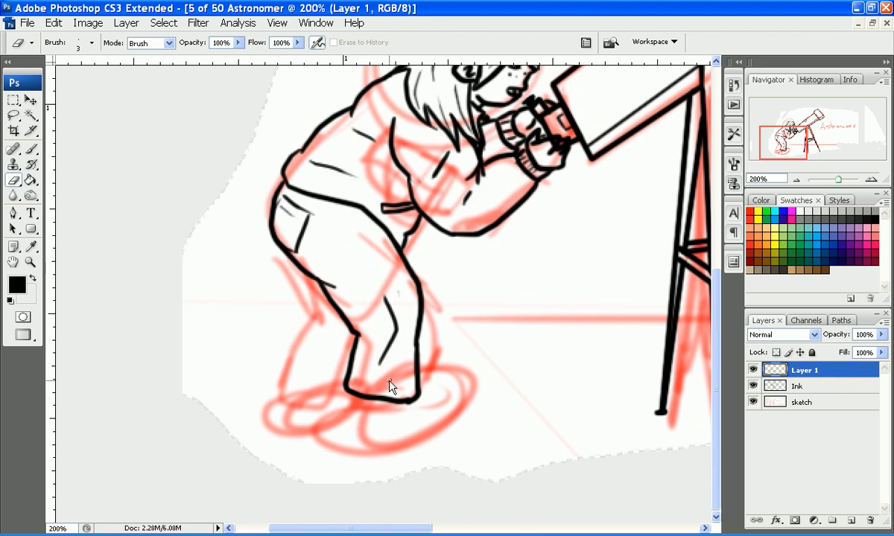
{"action": "key", "text": "bracketright"}
{"action": "key", "text": "bracketright"}
{"action": "key", "text": "bracketright"}
{"action": "key", "text": "bracketright"}
{"action": "key", "text": "bracketright"}
{"action": "key", "text": "bracketright"}
{"action": "key", "text": "bracketright"}
{"action": "key", "text": "bracketright"}
{"action": "key", "text": "bracketright"}
{"action": "left_click_drag", "start_coordinate": [434, 397], "coordinate": [335, 412]}
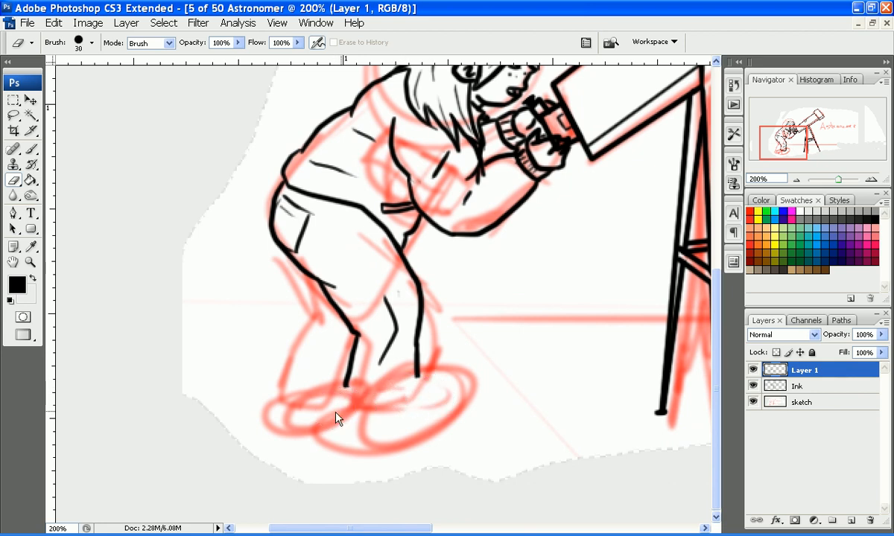
- Ink the far trouser leg behind the near one and erase the inner end of its hem
{"action": "key", "text": "b"}
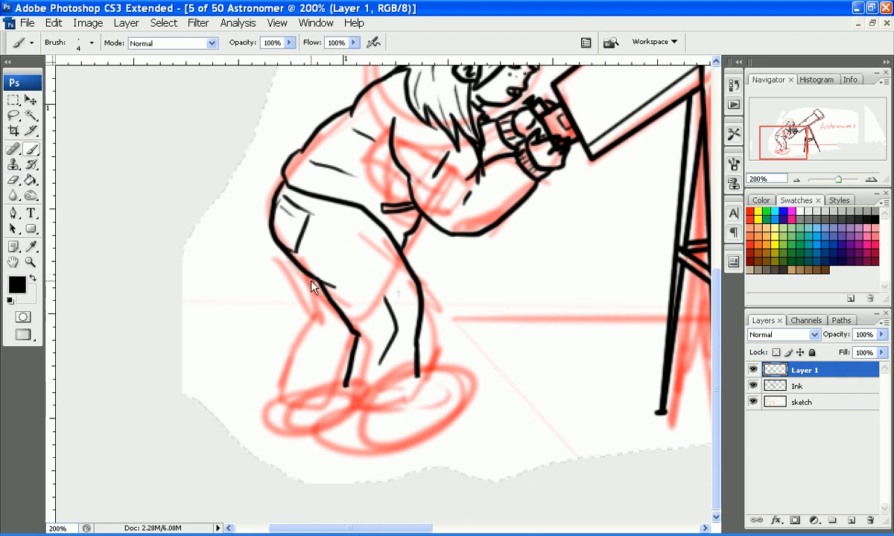
{"action": "mouse_move", "coordinate": [311, 281]}
{"action": "left_mouse_down"}
{"action": "mouse_move", "coordinate": [329, 333]}
{"action": "mouse_move", "coordinate": [299, 349]}
{"action": "mouse_move", "coordinate": [284, 387]}
{"action": "mouse_move", "coordinate": [334, 404]}
{"action": "left_mouse_up"}
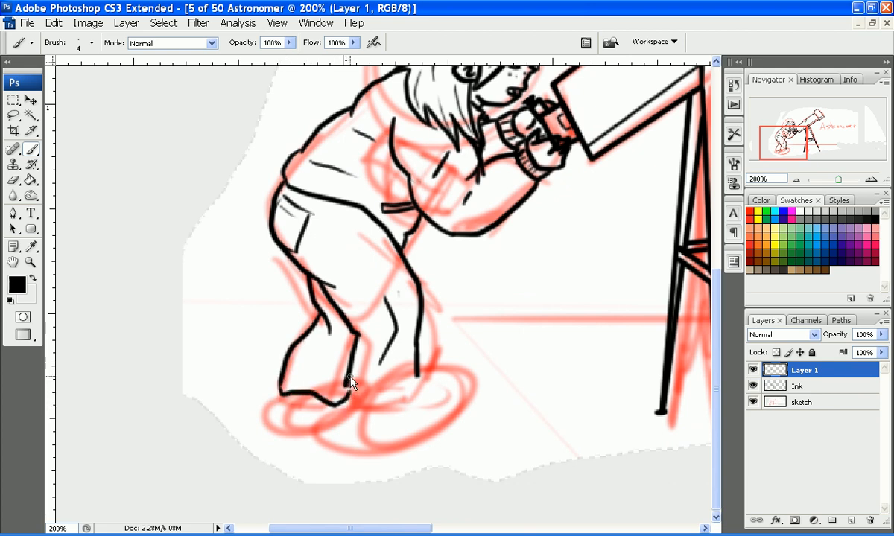
{"action": "key", "text": "e"}
{"action": "left_click_drag", "start_coordinate": [352, 400], "coordinate": [320, 406]}
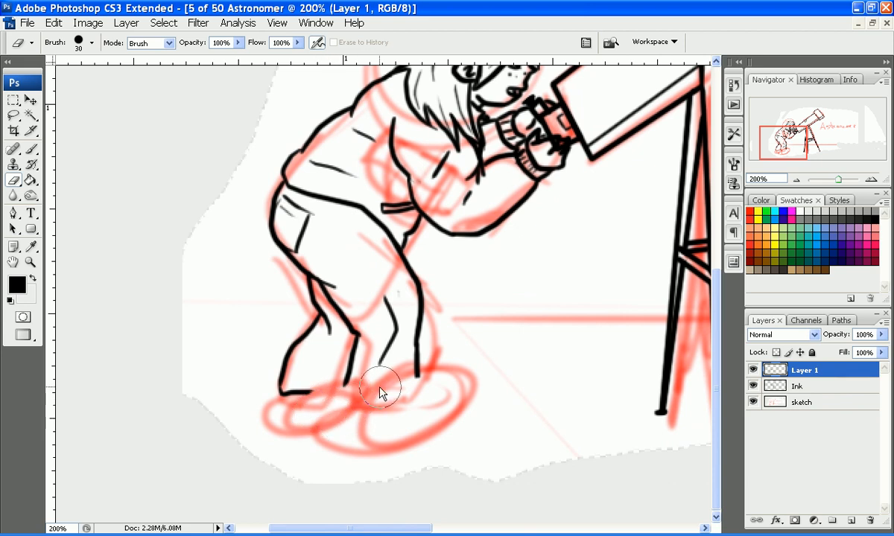
- Ink a curved hem on the near trouser leg and extend the far leg's hem to meet it
{"action": "key", "text": "b"}
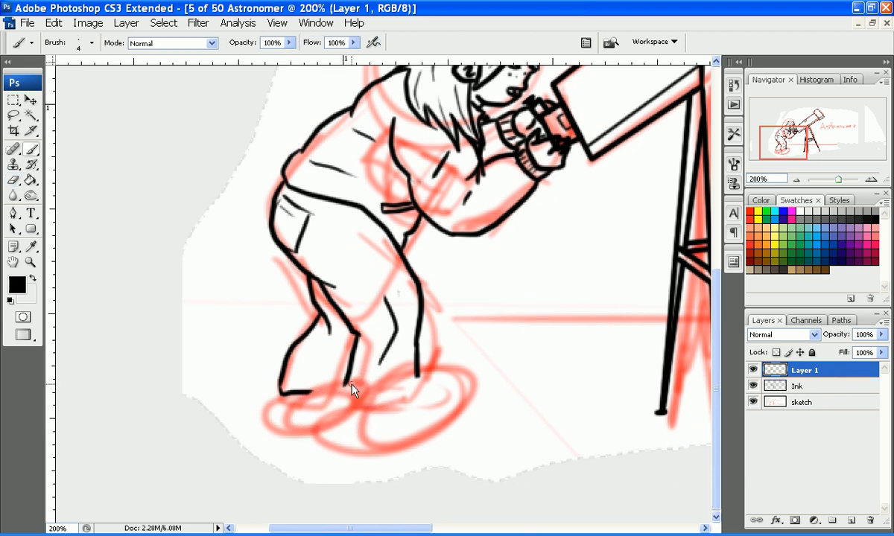
{"action": "mouse_move", "coordinate": [347, 411]}
{"action": "left_mouse_down"}
{"action": "mouse_move", "coordinate": [412, 403]}
{"action": "mouse_move", "coordinate": [419, 374]}
{"action": "mouse_move", "coordinate": [416, 402]}
{"action": "left_mouse_up"}
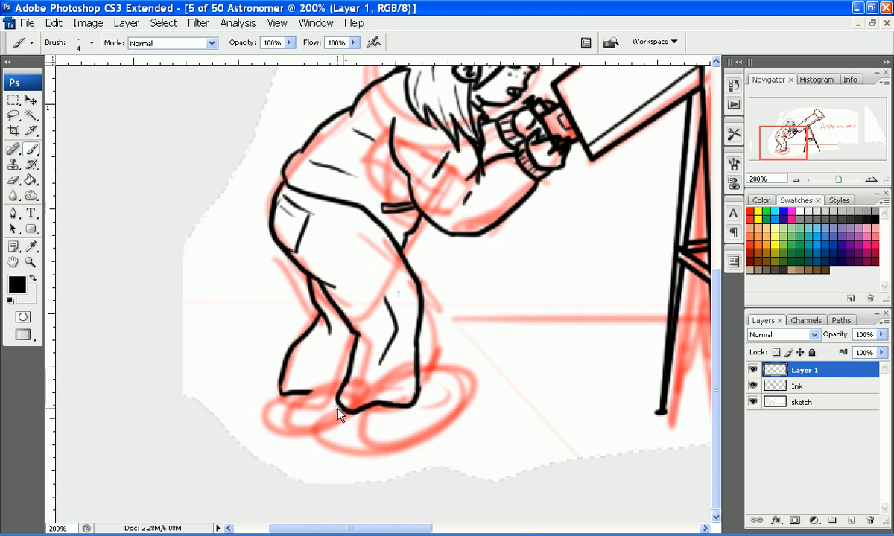
{"action": "left_click_drag", "start_coordinate": [340, 412], "coordinate": [336, 433]}
{"action": "key", "text": "w"}
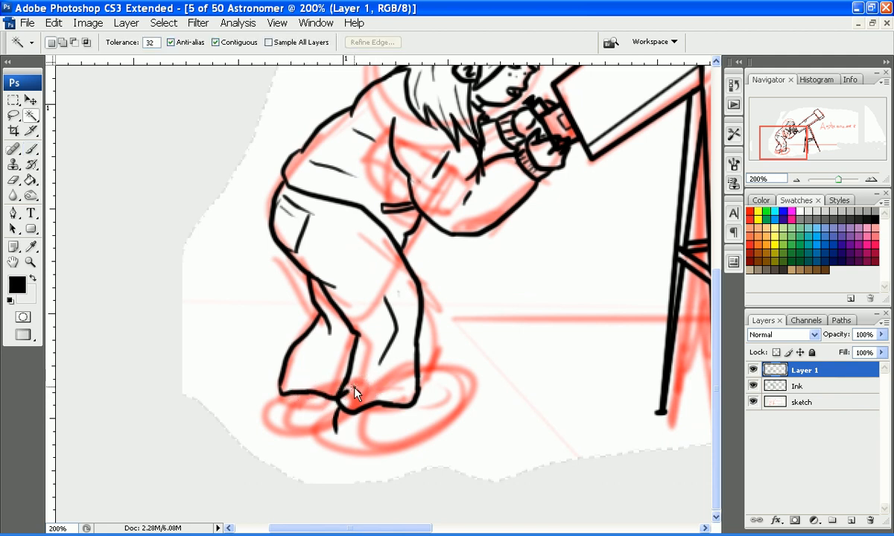
- Erase the stray ink inside the near trouser leg's inner hem corner using a size 25 eraser
{"action": "key", "text": "e"}
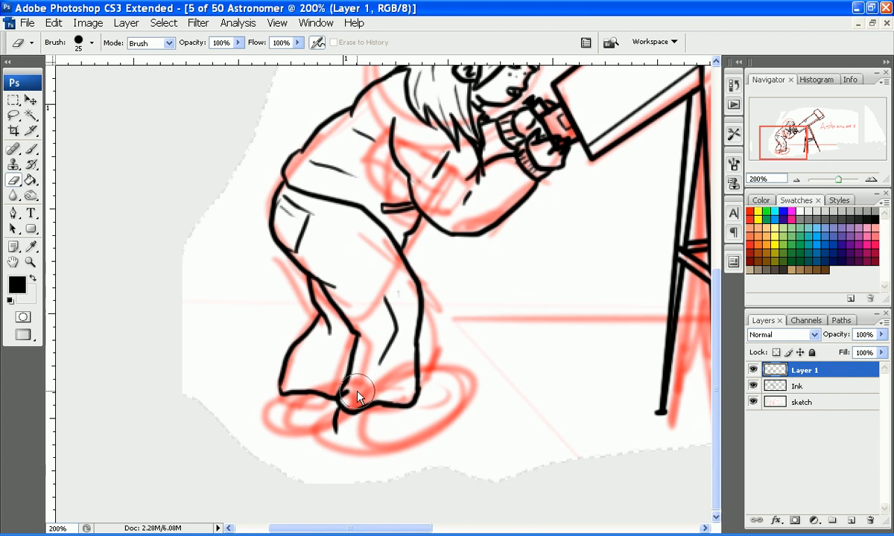
{"action": "left_click_drag", "start_coordinate": [352, 396], "coordinate": [356, 388]}
- Ink the far shoe's heel line down from the trouser hem and thicken the near shoe's heel line
{"action": "key", "text": "b"}
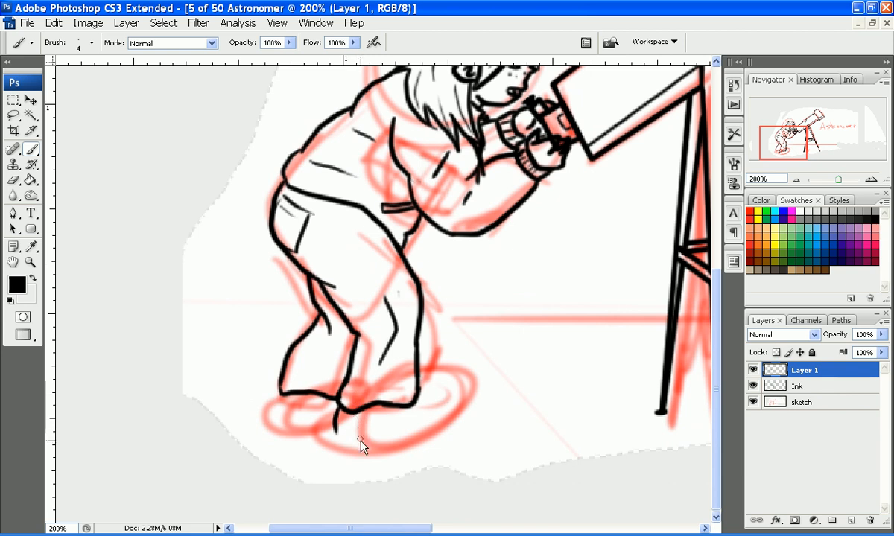
{"action": "left_click", "coordinate": [873, 178]}
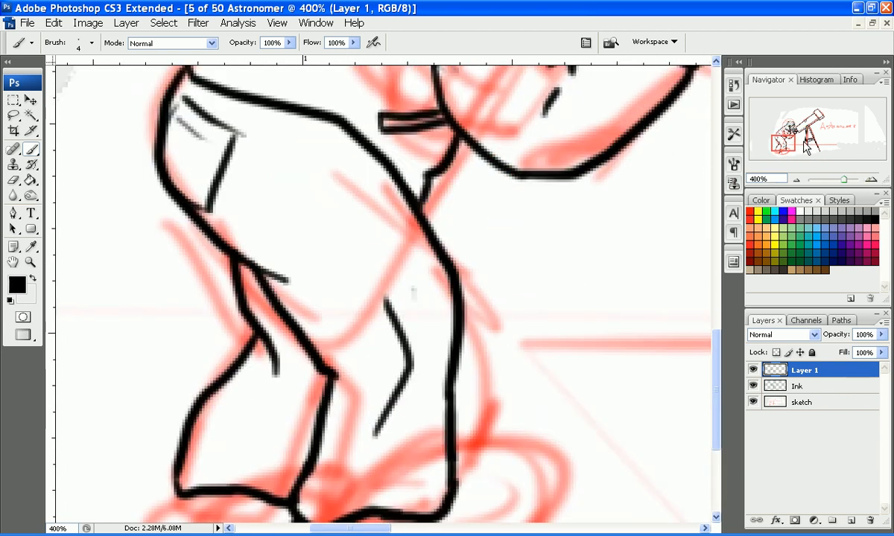
{"action": "left_click_drag", "start_coordinate": [792, 138], "coordinate": [793, 146]}
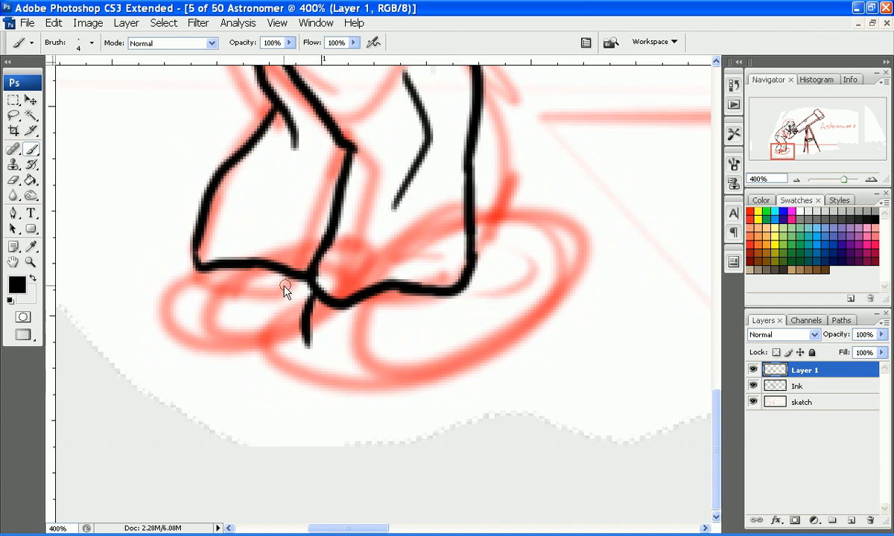
{"action": "left_click_drag", "start_coordinate": [196, 267], "coordinate": [198, 326]}
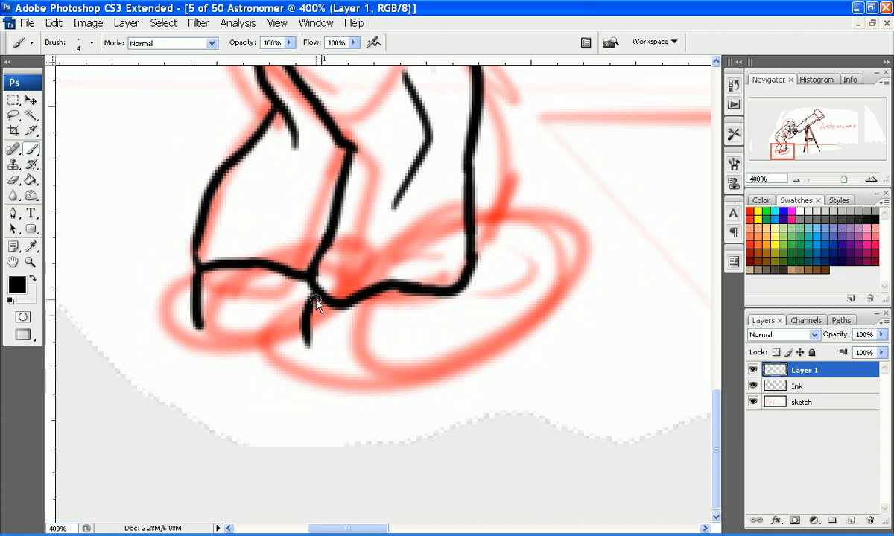
{"action": "left_click_drag", "start_coordinate": [313, 293], "coordinate": [310, 308]}
- Ink short cuff lines just above the hems of both trouser legs
{"action": "mouse_move", "coordinate": [388, 261]}
{"action": "left_mouse_down"}
{"action": "mouse_move", "coordinate": [435, 261]}
{"action": "mouse_move", "coordinate": [470, 243]}
{"action": "left_mouse_up"}
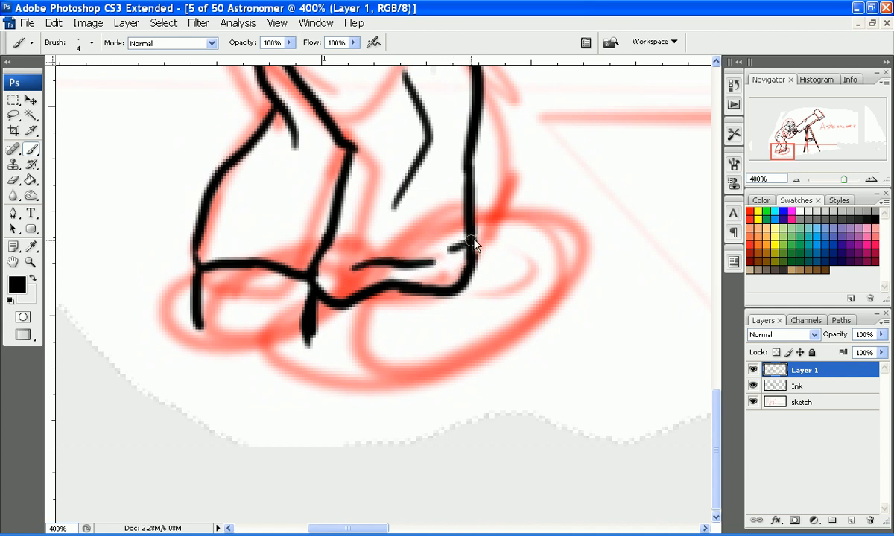
{"action": "left_click_drag", "start_coordinate": [228, 229], "coordinate": [308, 228]}
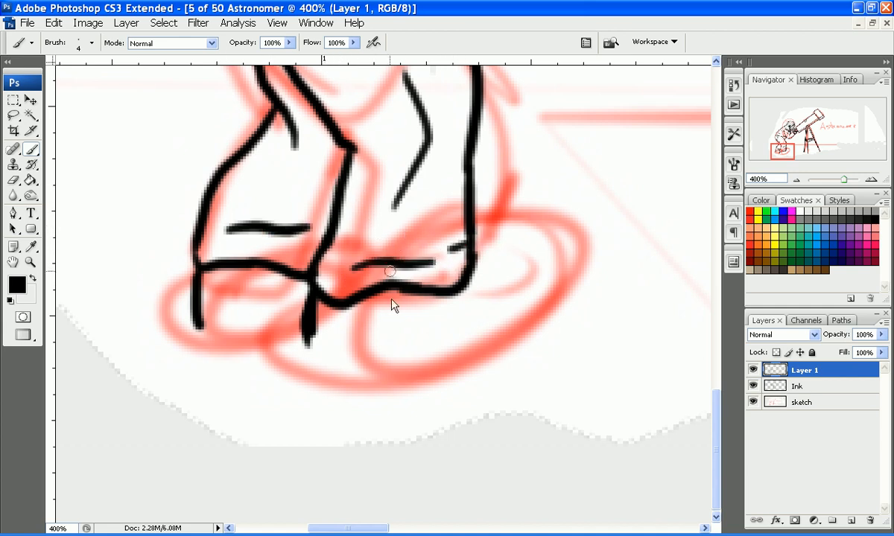
- Ink the near shoe's heel, flat sole and sloping toe outline, and erase the excess ink outside the toe tip
{"action": "mouse_move", "coordinate": [308, 337]}
{"action": "left_mouse_down"}
{"action": "mouse_move", "coordinate": [323, 358]}
{"action": "mouse_move", "coordinate": [379, 369]}
{"action": "mouse_move", "coordinate": [456, 358]}
{"action": "left_mouse_up"}
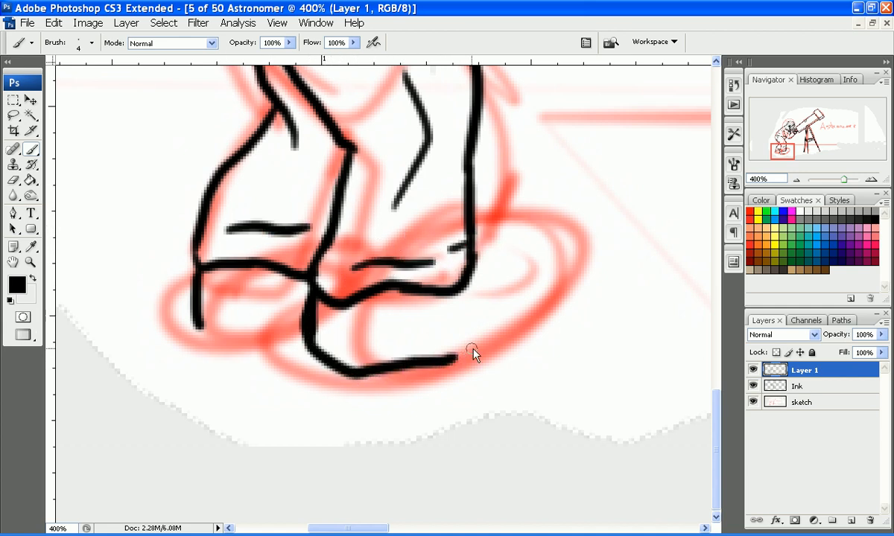
{"action": "mouse_move", "coordinate": [475, 255]}
{"action": "left_mouse_down"}
{"action": "mouse_move", "coordinate": [521, 272]}
{"action": "mouse_move", "coordinate": [549, 297]}
{"action": "left_mouse_up"}
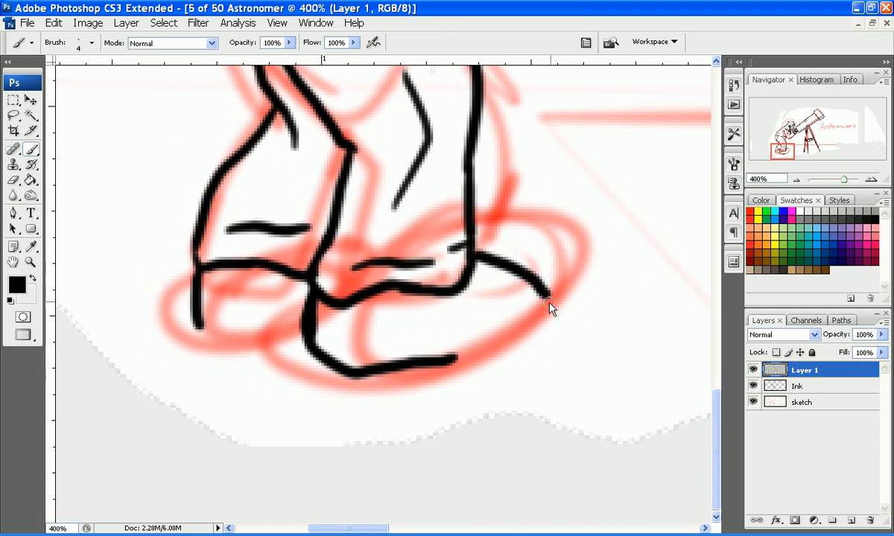
{"action": "key", "text": "ctrl+z"}
{"action": "left_click_drag", "start_coordinate": [475, 261], "coordinate": [525, 322]}
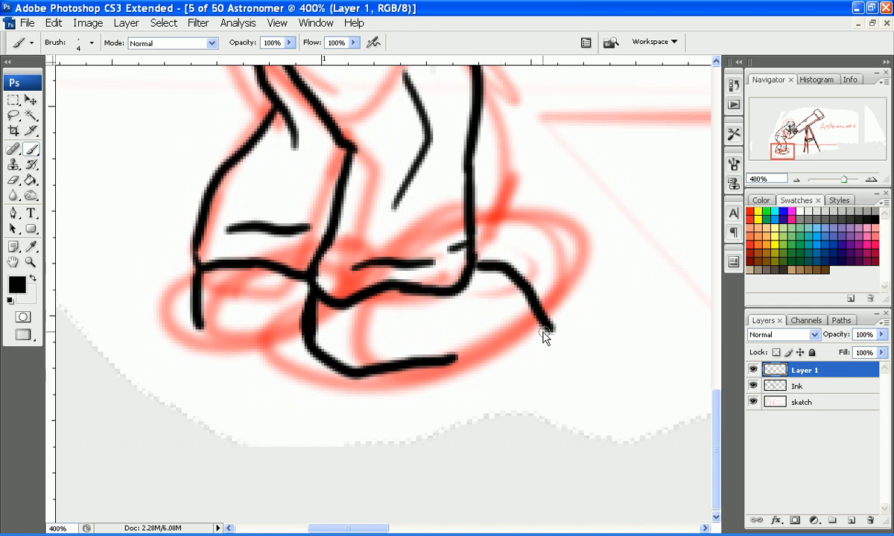
{"action": "key", "text": "ctrl+z"}
{"action": "mouse_move", "coordinate": [471, 256]}
{"action": "left_mouse_down"}
{"action": "mouse_move", "coordinate": [555, 314]}
{"action": "mouse_move", "coordinate": [565, 336]}
{"action": "left_mouse_up"}
{"action": "key", "text": "ctrl+z"}
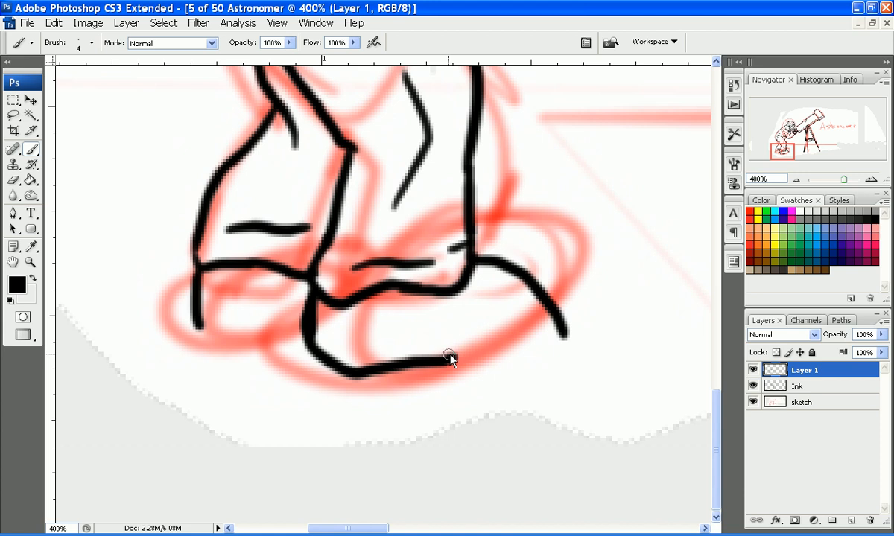
{"action": "left_click_drag", "start_coordinate": [450, 358], "coordinate": [543, 344]}
{"action": "key", "text": "ctrl+z"}
{"action": "mouse_move", "coordinate": [456, 359]}
{"action": "left_mouse_down"}
{"action": "mouse_move", "coordinate": [544, 349]}
{"action": "mouse_move", "coordinate": [558, 330]}
{"action": "left_mouse_up"}
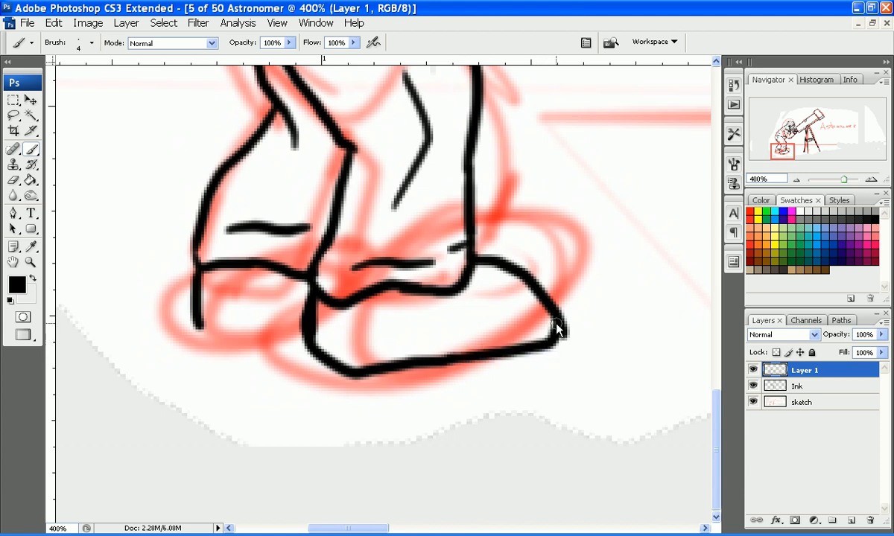
{"action": "key", "text": "e"}
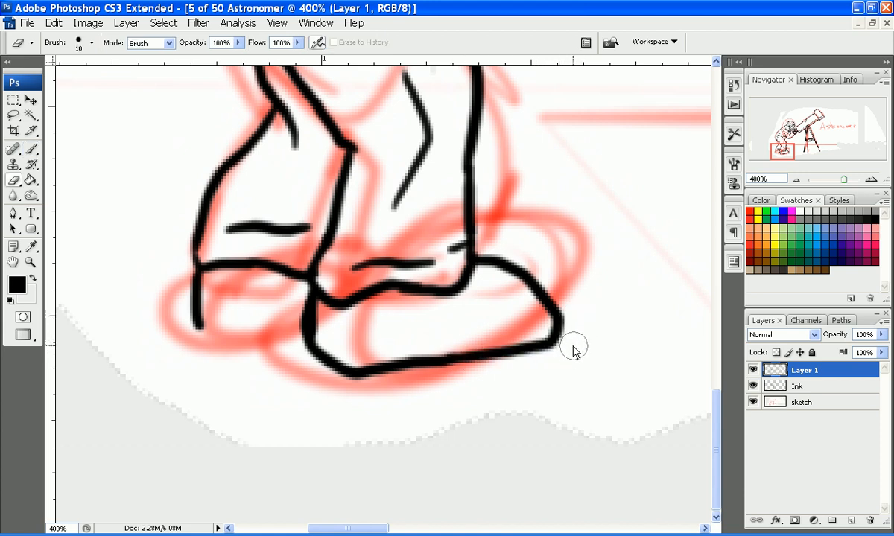
- Redraw the near shoe's heel as a square corner, erasing the old slanted line and mending the sole line
{"action": "key", "text": "n"}
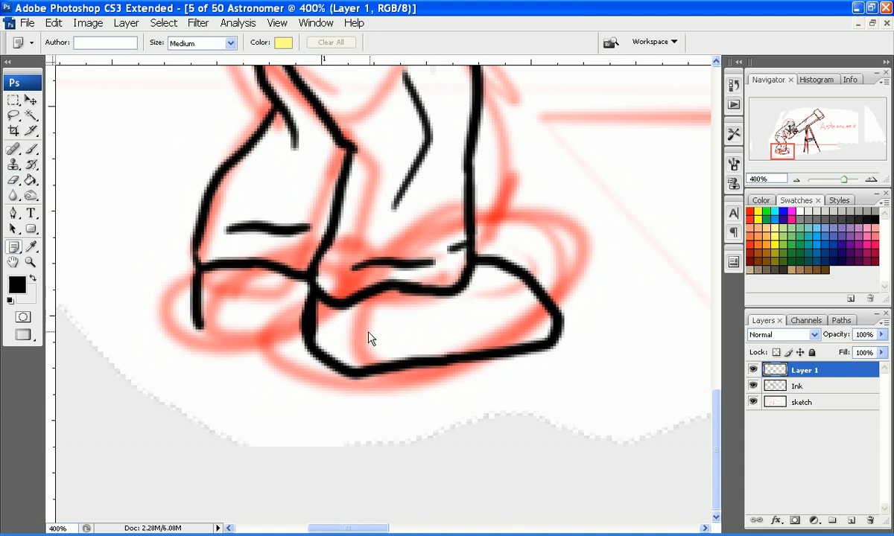
{"action": "key", "text": "b"}
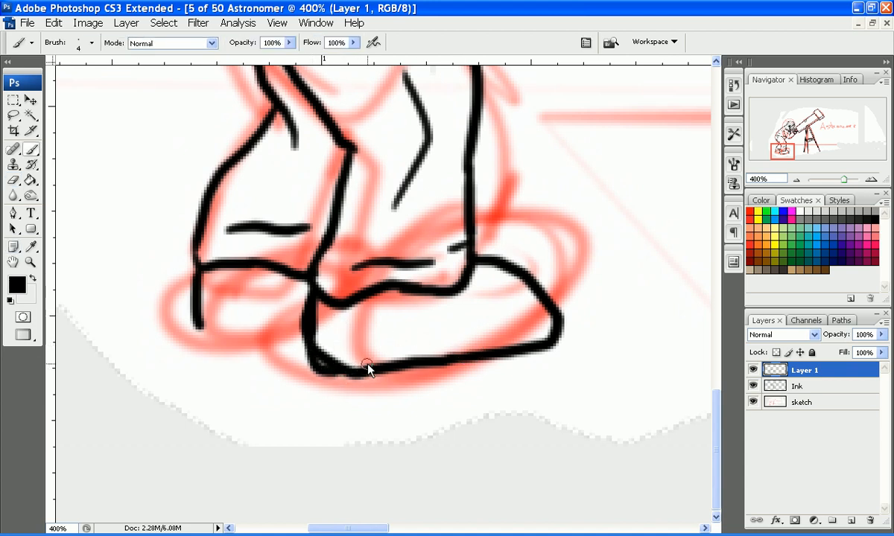
{"action": "key", "text": "w"}
{"action": "key", "text": "e"}
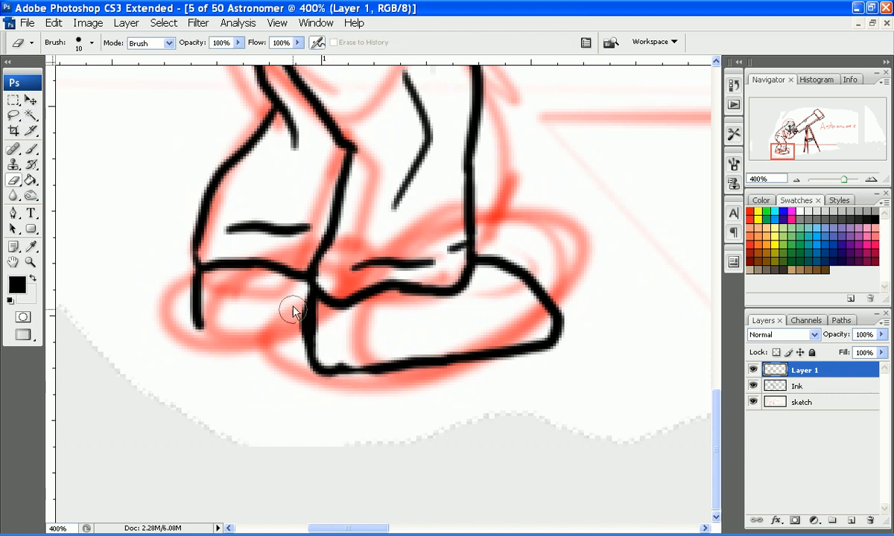
{"action": "key", "text": "b"}
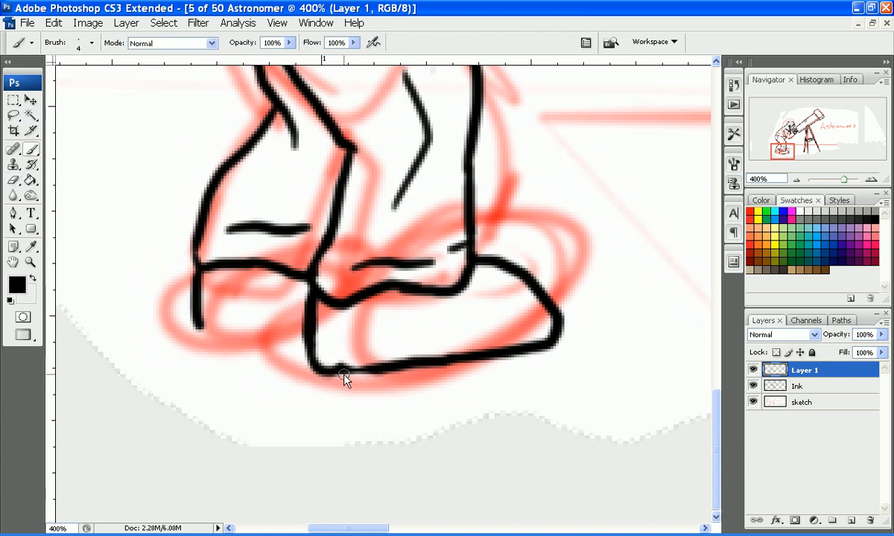
{"action": "left_click_drag", "start_coordinate": [324, 370], "coordinate": [354, 368]}
- Ink the near shoe's sole seam, the toe seam and a small curve under the trouser hem
{"action": "left_click_drag", "start_coordinate": [317, 350], "coordinate": [416, 349]}
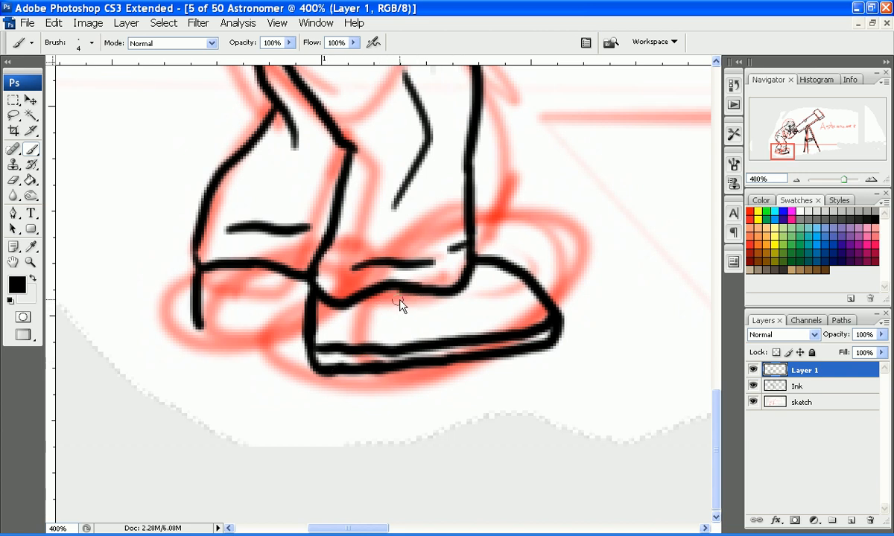
{"action": "left_click_drag", "start_coordinate": [489, 268], "coordinate": [453, 325]}
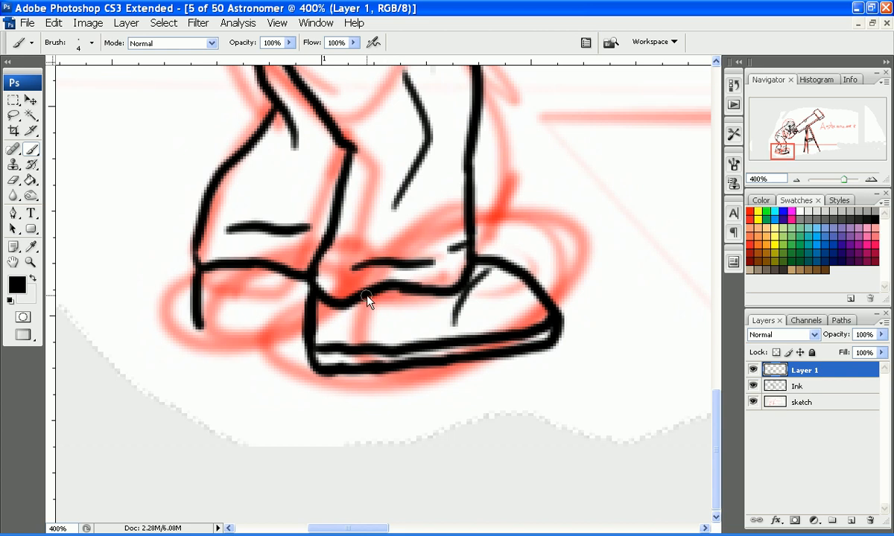
{"action": "left_click_drag", "start_coordinate": [367, 299], "coordinate": [419, 292]}
- Ink the far shoe's bottom edge and a sole seam close above it, undoing misplaced seam strokes
{"action": "left_click_drag", "start_coordinate": [201, 326], "coordinate": [298, 334]}
{"action": "left_click_drag", "start_coordinate": [206, 310], "coordinate": [314, 317]}
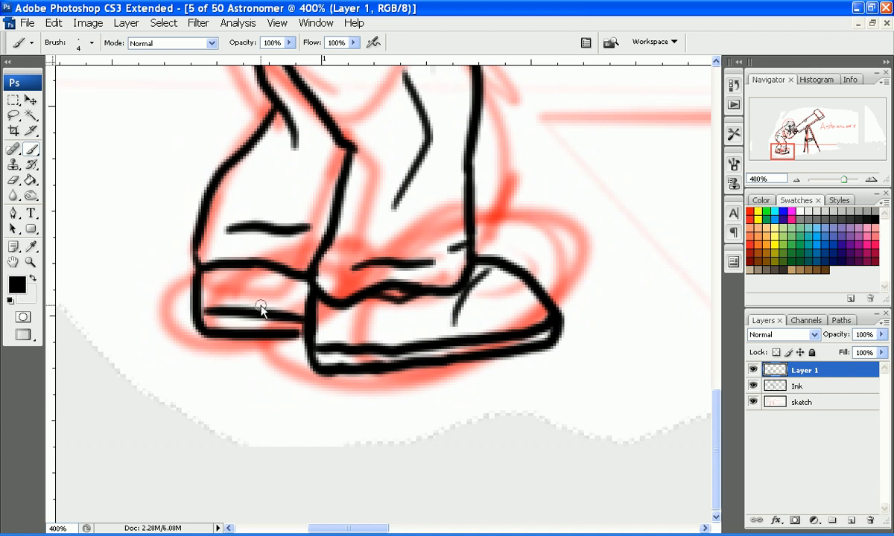
{"action": "key", "text": "ctrl+z"}
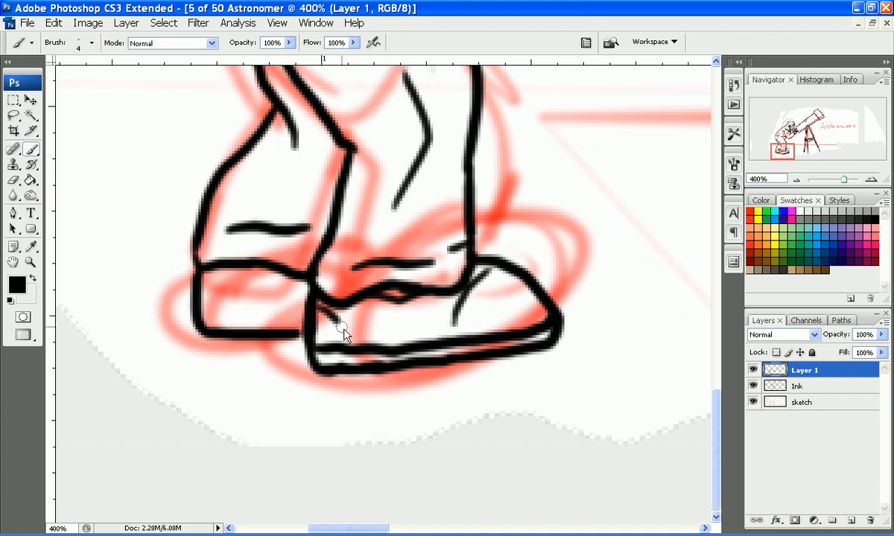
{"action": "left_click_drag", "start_coordinate": [205, 309], "coordinate": [311, 309]}
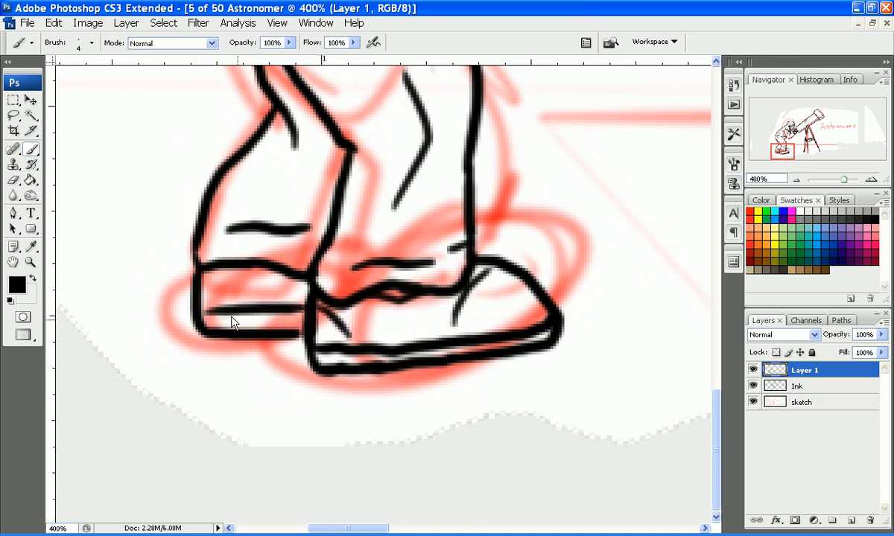
{"action": "key", "text": "ctrl+z"}
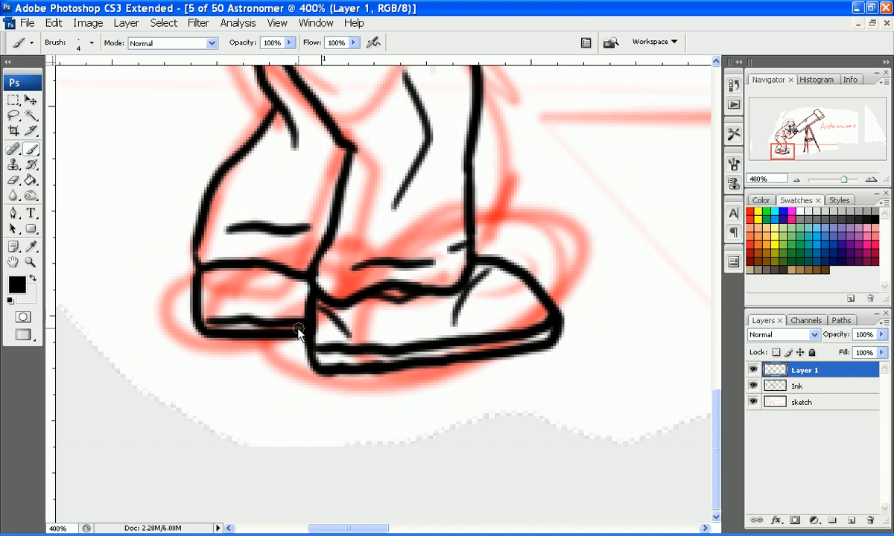
- Ink a curved seam from the far shoe's upper heel down to its sole, replacing the first attempt
{"action": "left_click_drag", "start_coordinate": [205, 278], "coordinate": [264, 309]}
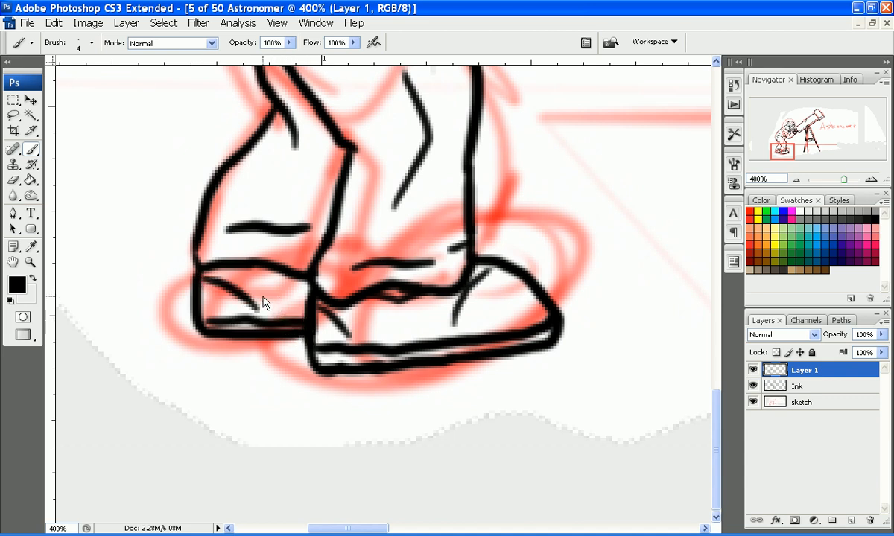
{"action": "key", "text": "ctrl+z"}
{"action": "mouse_move", "coordinate": [207, 273]}
{"action": "left_mouse_down"}
{"action": "mouse_move", "coordinate": [244, 287]}
{"action": "mouse_move", "coordinate": [278, 325]}
{"action": "left_mouse_up"}
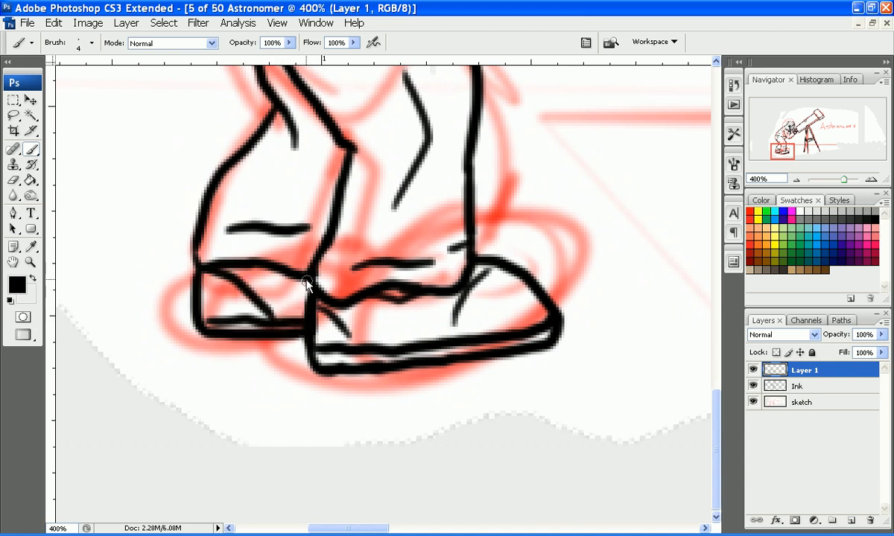
- Draw an outward-bulging Pen path between the two corners of the telescope's front edge to form the lens
{"action": "left_click_drag", "start_coordinate": [778, 156], "coordinate": [822, 122]}
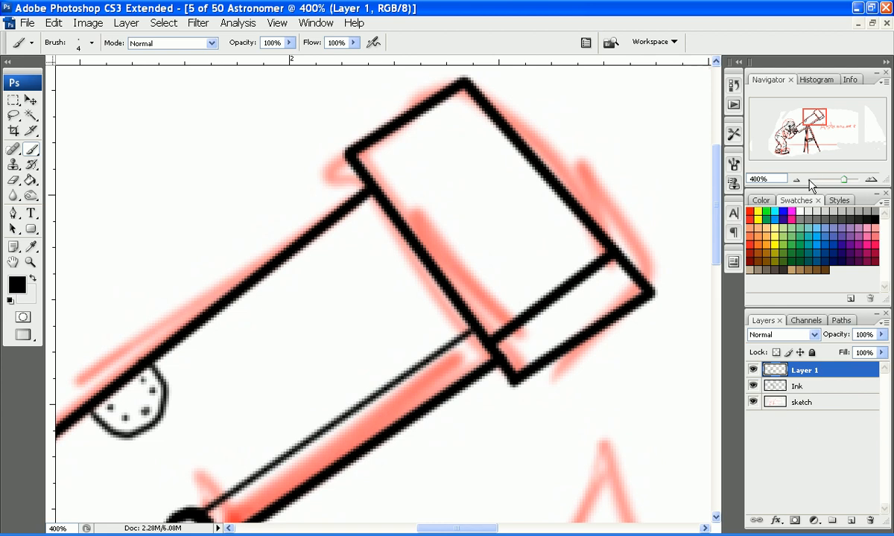
{"action": "left_click", "coordinate": [795, 181]}
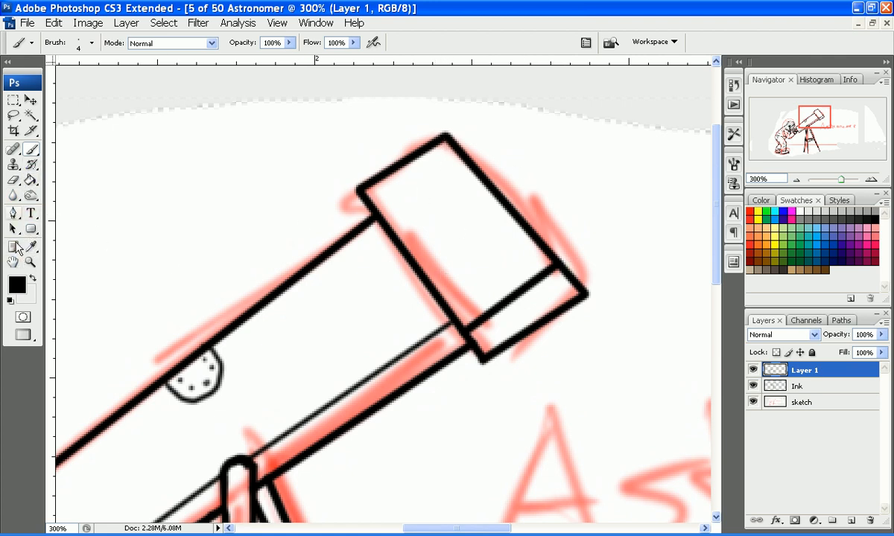
{"action": "left_click", "coordinate": [13, 214]}
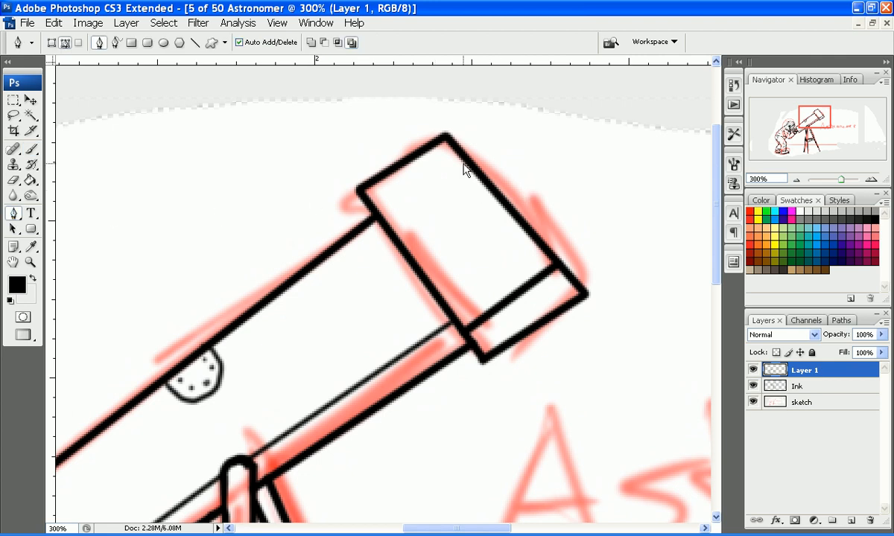
{"action": "left_click", "coordinate": [452, 144]}
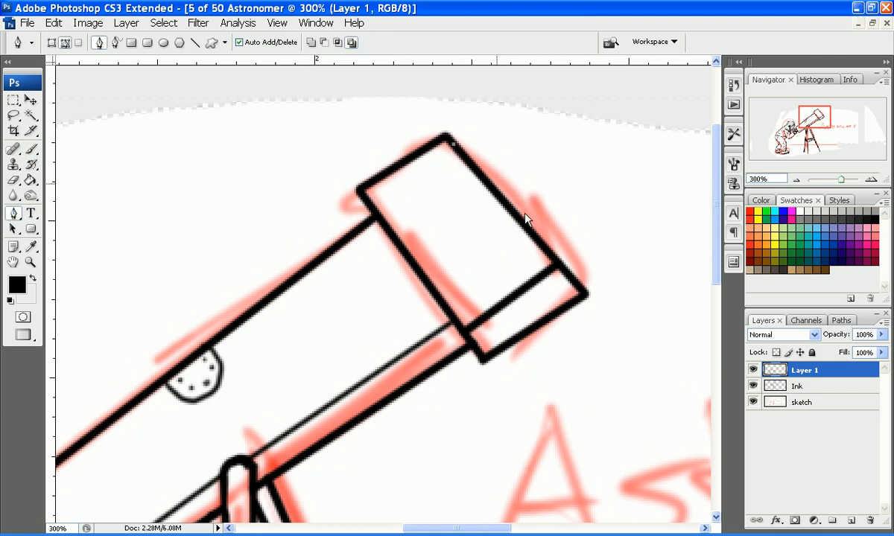
{"action": "left_click", "coordinate": [580, 288]}
{"action": "left_click", "coordinate": [514, 212]}
{"action": "left_click_drag", "start_coordinate": [516, 216], "coordinate": [527, 211]}
- Stroke the curved lens path with the Brush, Simulate Pressure off, and delete the path
{"action": "right_click", "coordinate": [527, 206]}
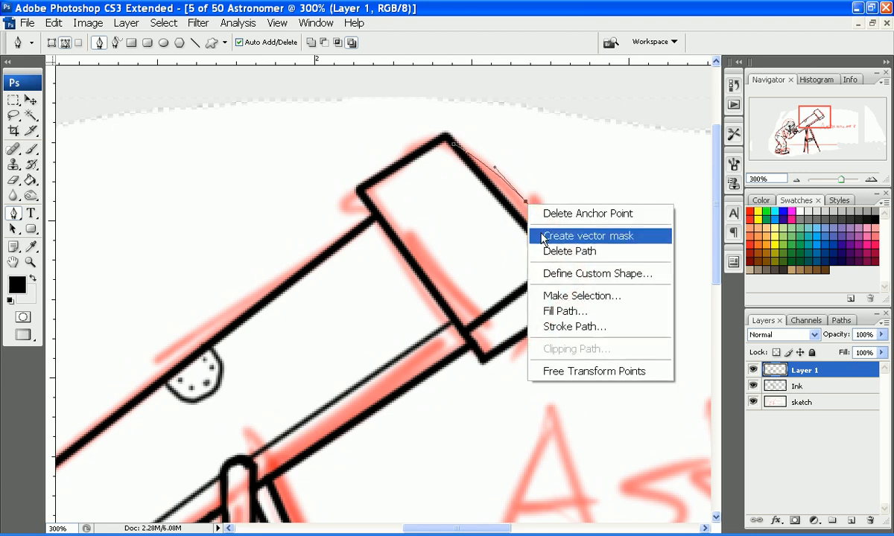
{"action": "left_click", "coordinate": [594, 326]}
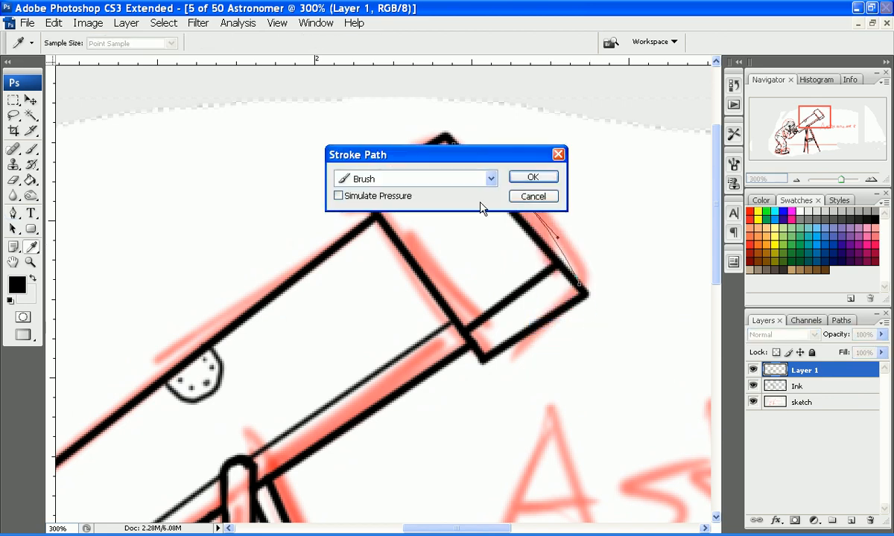
{"action": "left_click", "coordinate": [545, 182]}
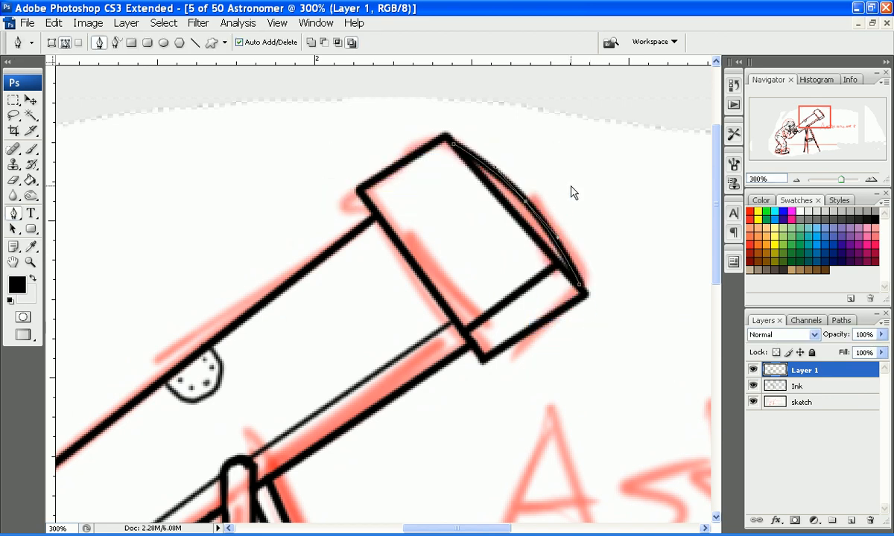
{"action": "right_click", "coordinate": [551, 234]}
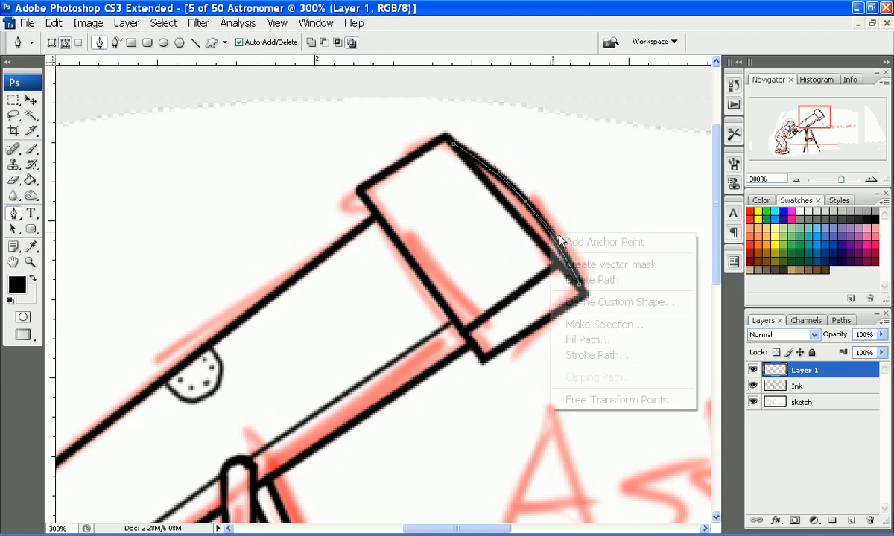
{"action": "left_click", "coordinate": [616, 287]}
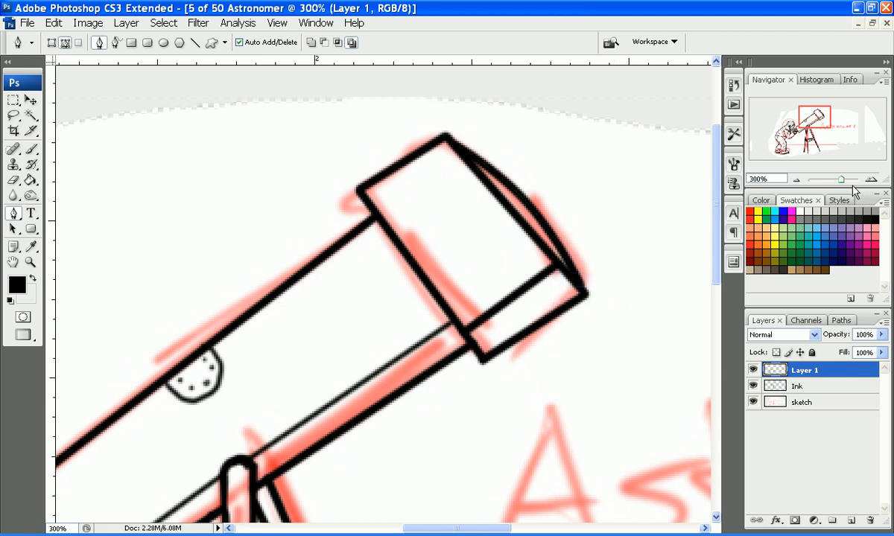
{"action": "left_click_drag", "start_coordinate": [820, 128], "coordinate": [789, 132]}
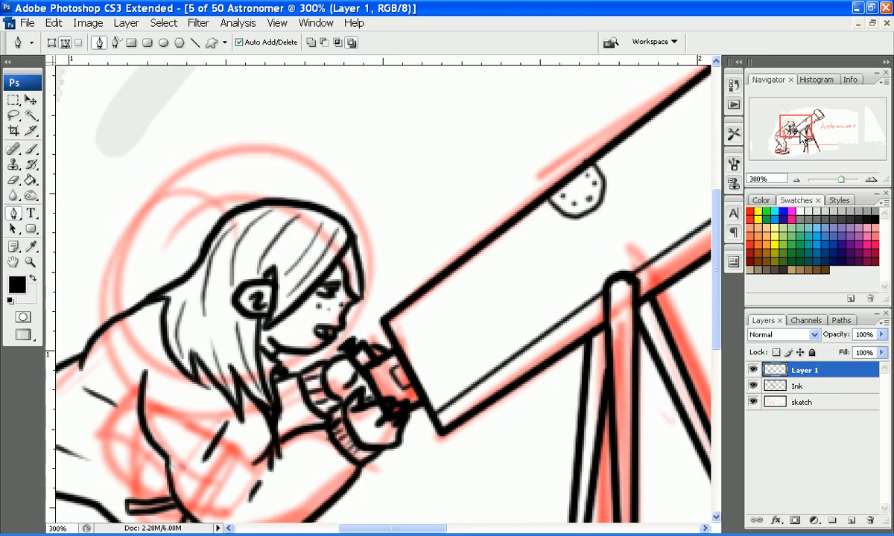
- Extend the near trouser leg's crease with a short brush stroke past the back of the knee, cleaning it up with the eraser
{"action": "left_click_drag", "start_coordinate": [802, 134], "coordinate": [794, 152]}
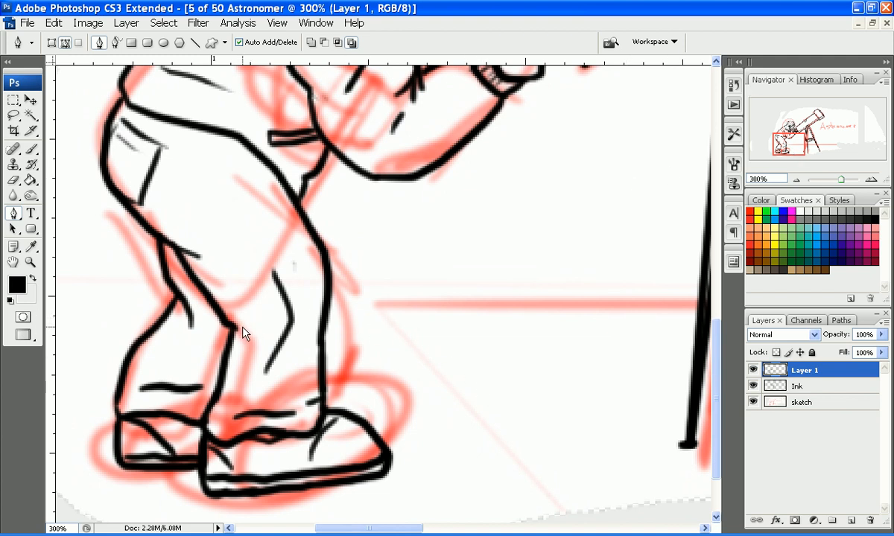
{"action": "key", "text": "b"}
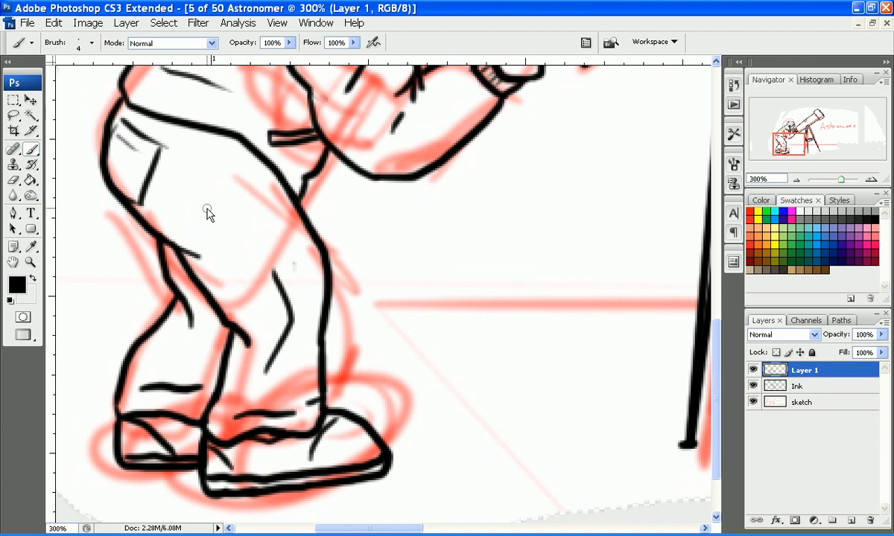
{"action": "key", "text": "e"}
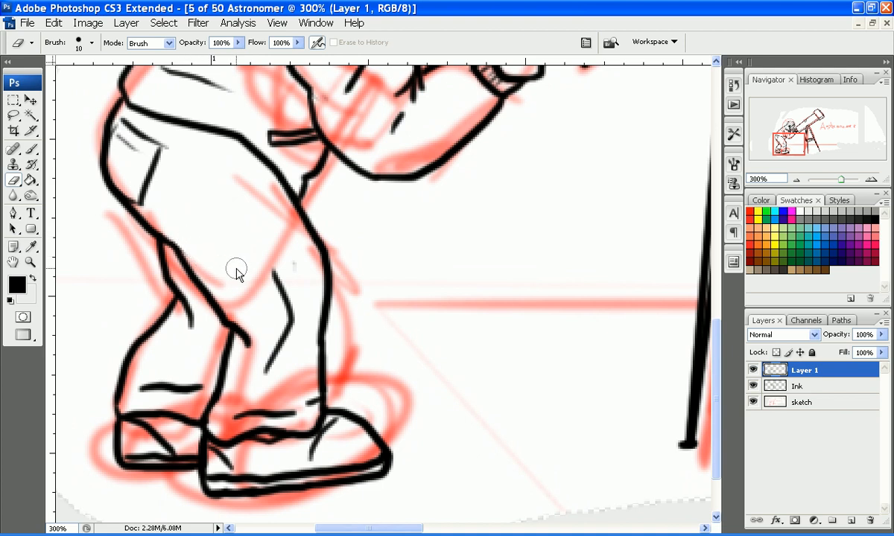
{"action": "key", "text": "b"}
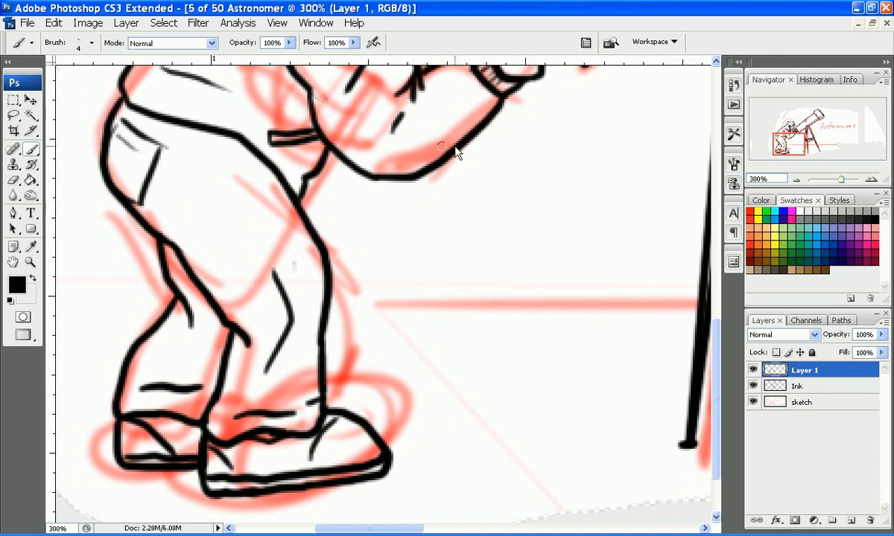
- Erase the stray finger lines of the near hand on the Ink layer with a 5 px eraser
{"action": "left_click_drag", "start_coordinate": [790, 140], "coordinate": [792, 131]}
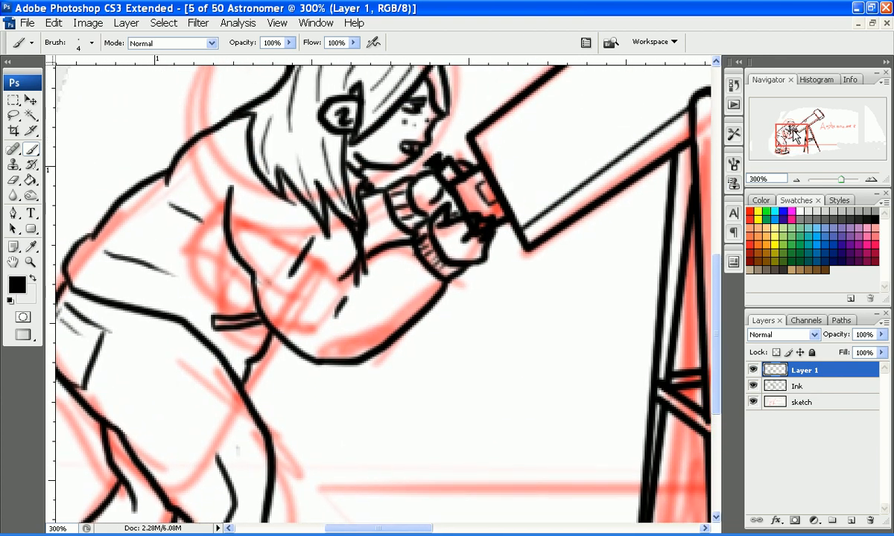
{"action": "left_click", "coordinate": [796, 386]}
{"action": "key", "text": "e"}
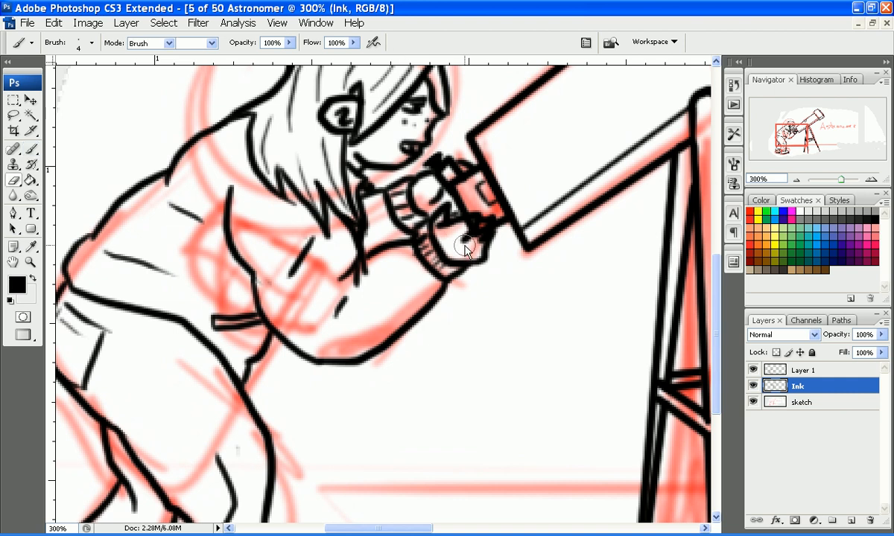
{"action": "key", "text": "bracketleft"}
{"action": "key", "text": "bracketleft"}
{"action": "key", "text": "bracketleft"}
{"action": "key", "text": "bracketleft"}
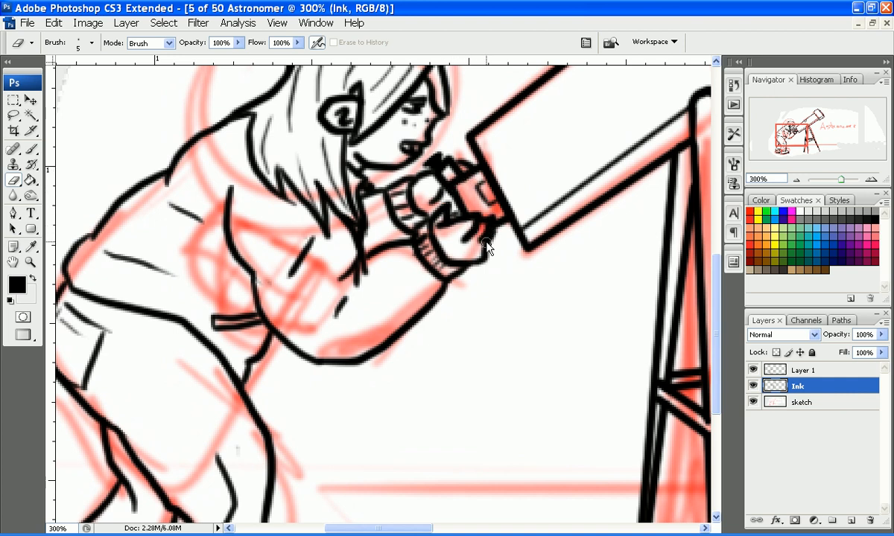
- Erase the rest of the near hand's outline and fingers from Layer 1 and Ink, up to the ribbed cuff
{"action": "left_click", "coordinate": [827, 371]}
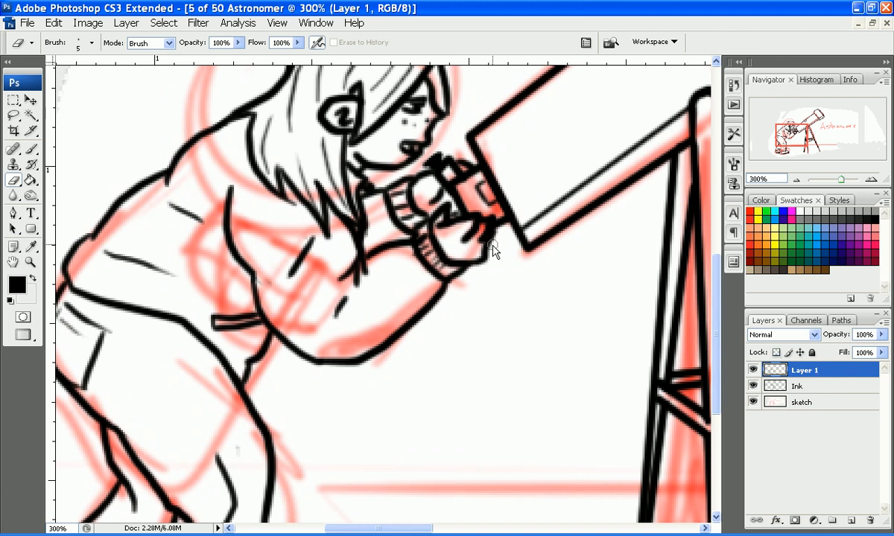
{"action": "mouse_move", "coordinate": [478, 215]}
{"action": "left_mouse_down"}
{"action": "mouse_move", "coordinate": [456, 216]}
{"action": "mouse_move", "coordinate": [472, 240]}
{"action": "mouse_move", "coordinate": [485, 239]}
{"action": "mouse_move", "coordinate": [491, 223]}
{"action": "mouse_move", "coordinate": [475, 242]}
{"action": "left_mouse_up"}
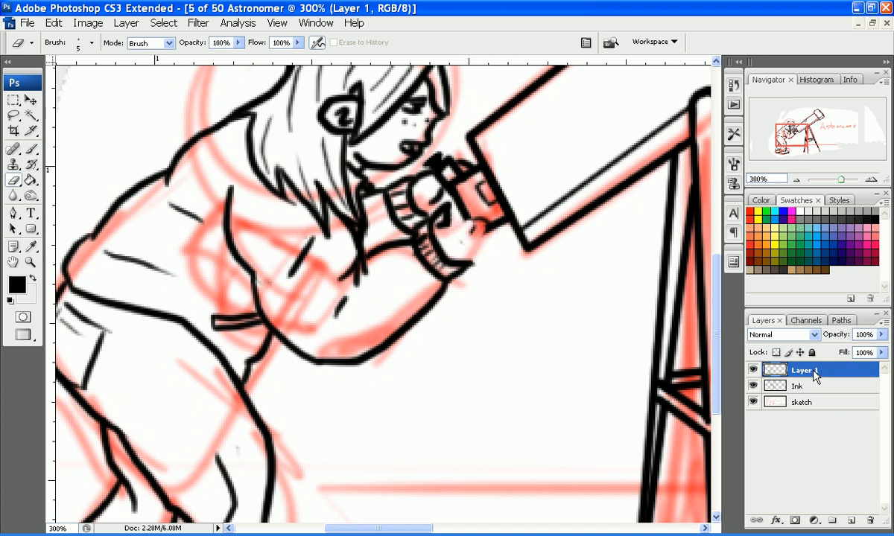
{"action": "left_click", "coordinate": [797, 387]}
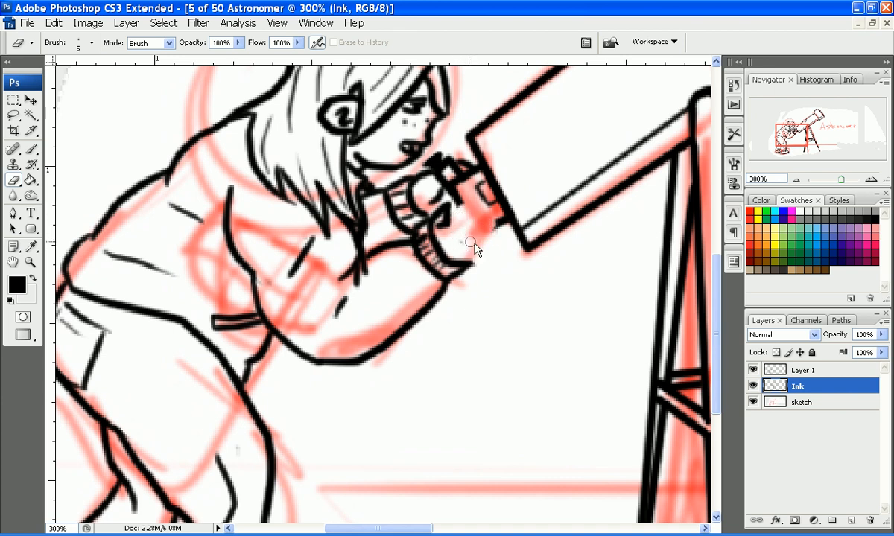
{"action": "left_click", "coordinate": [797, 370]}
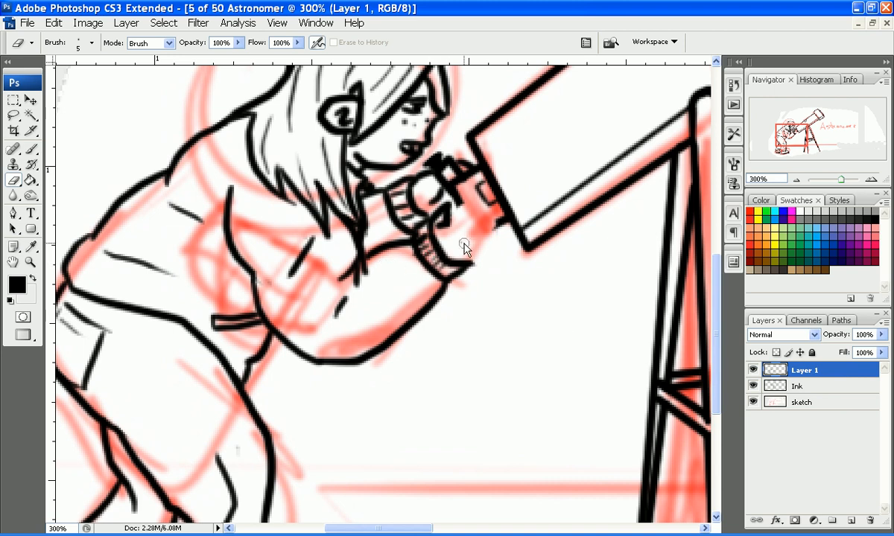
{"action": "key", "text": "b"}
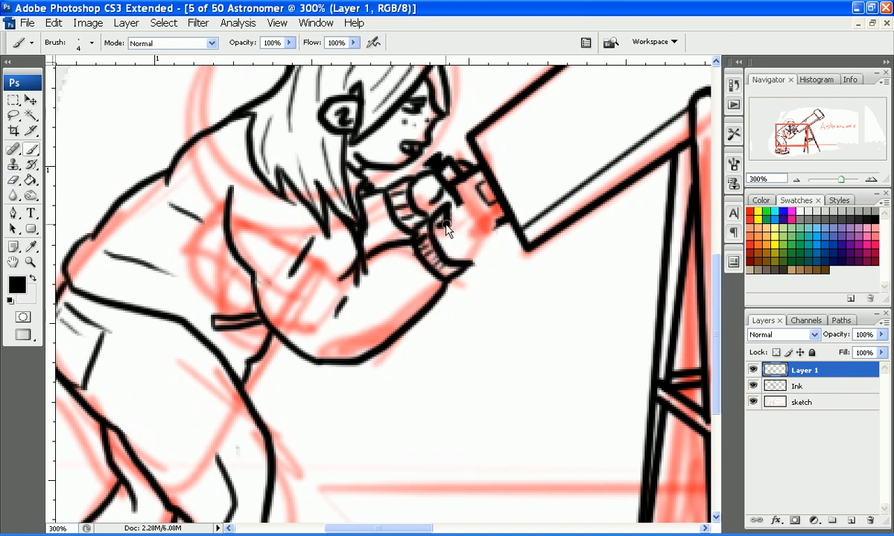
{"action": "key", "text": "e"}
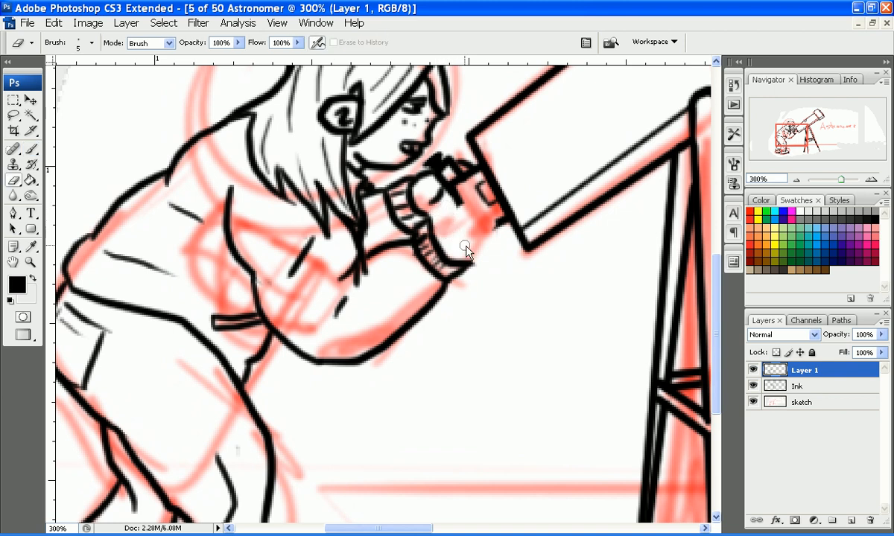
- Ink the near hand again on Layer 1 as a rounded shape at the eyepiece, with short finger creases inside
{"action": "key", "text": "b"}
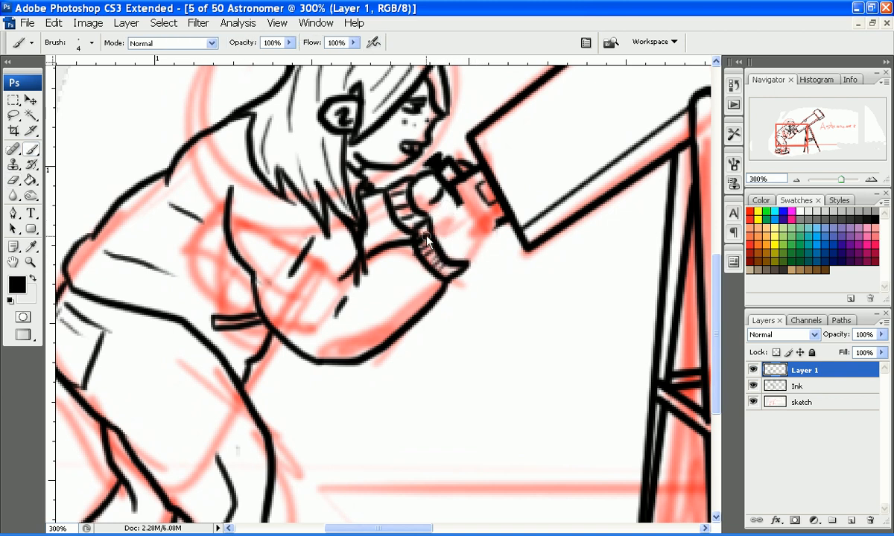
{"action": "left_click_drag", "start_coordinate": [445, 184], "coordinate": [478, 232]}
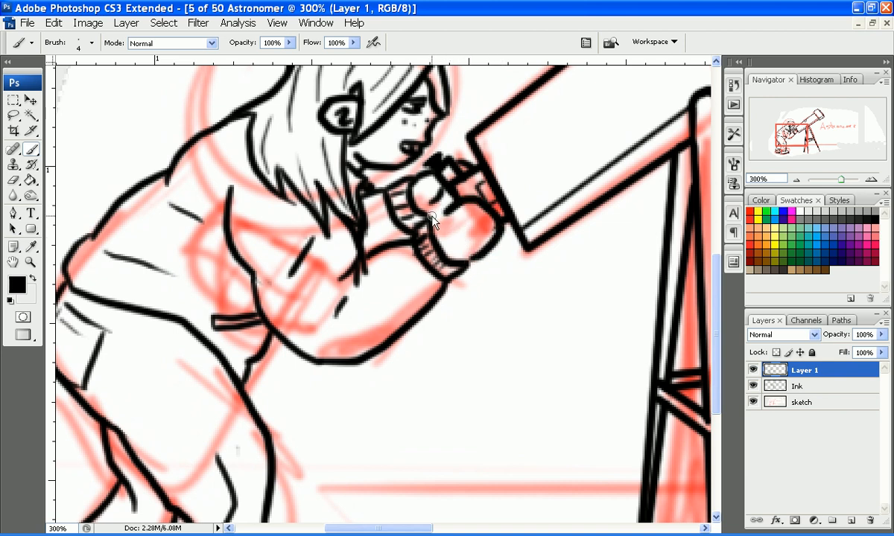
{"action": "mouse_move", "coordinate": [440, 209]}
{"action": "left_mouse_down"}
{"action": "mouse_move", "coordinate": [450, 200]}
{"action": "mouse_move", "coordinate": [447, 207]}
{"action": "left_mouse_up"}
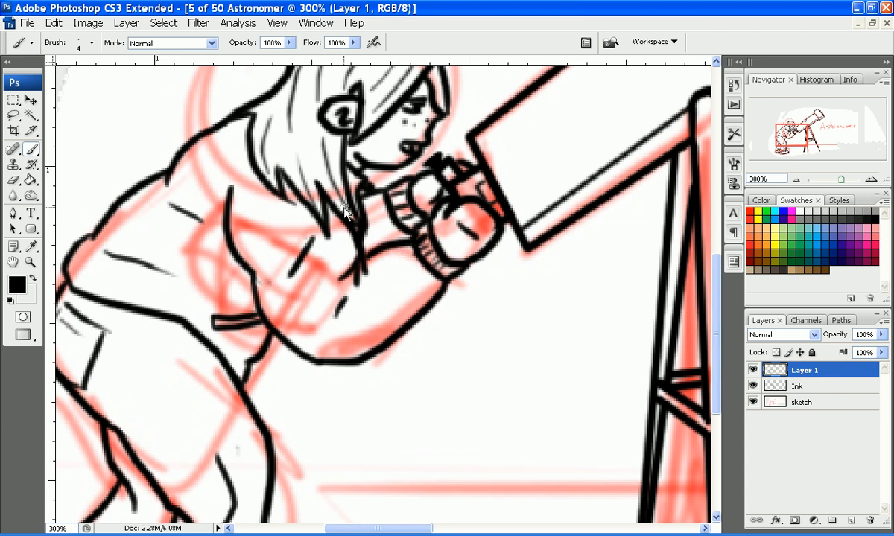
- Add a new layer above Layer 1 and brush a straight horizontal ground line behind the girl and the tripod
{"action": "left_click_drag", "start_coordinate": [797, 132], "coordinate": [798, 127]}
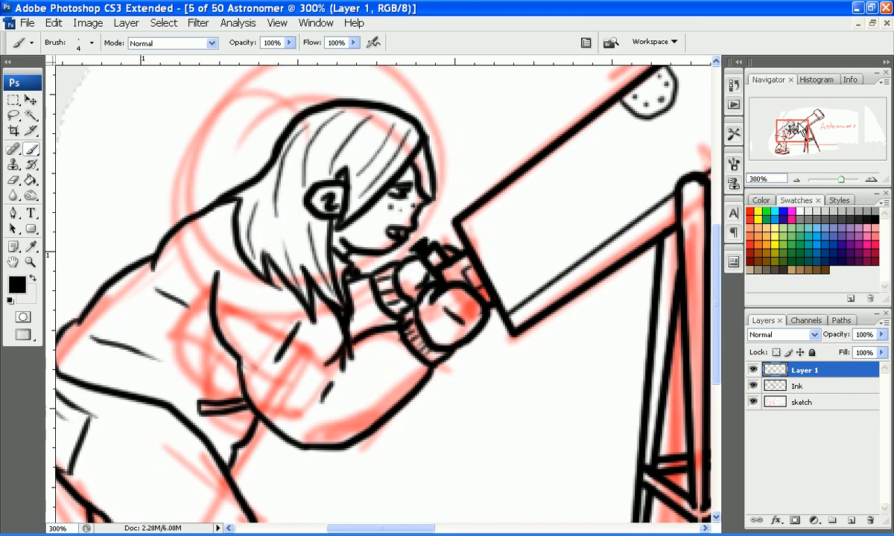
{"action": "left_click", "coordinate": [796, 179]}
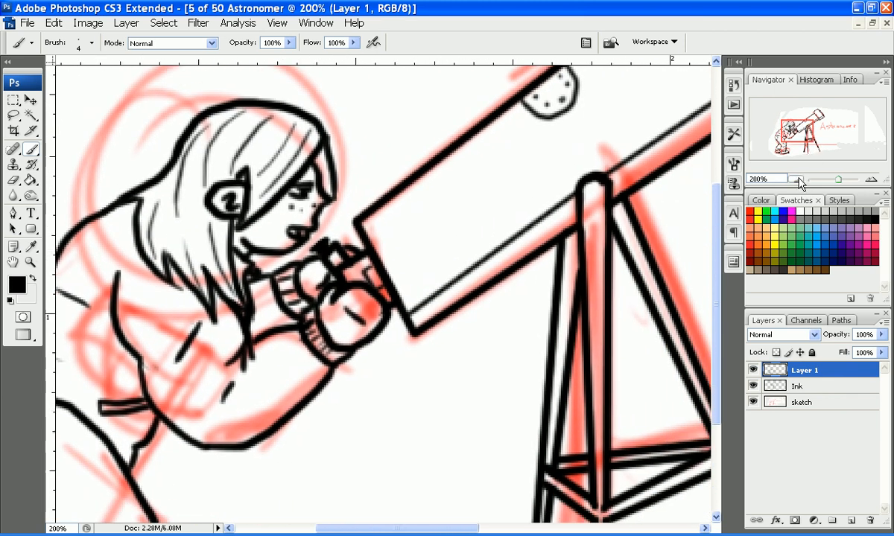
{"action": "left_click", "coordinate": [796, 180]}
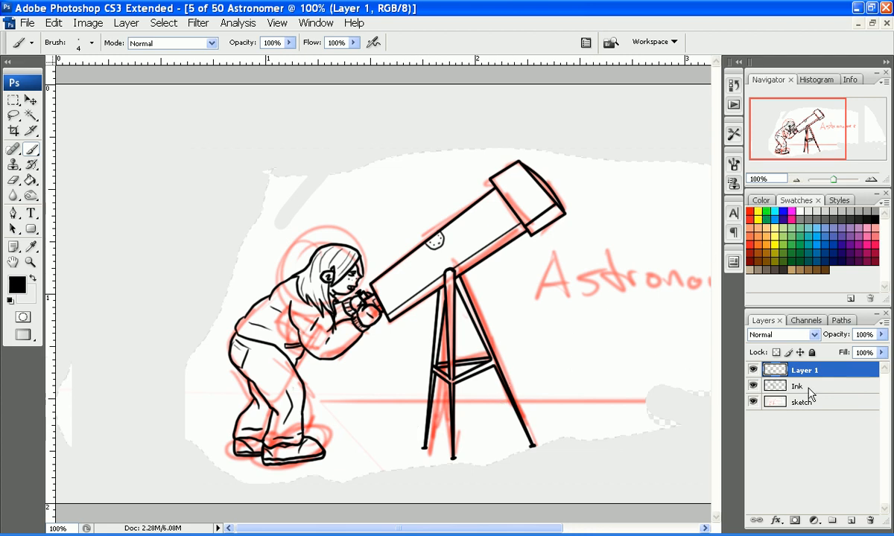
{"action": "left_click", "coordinate": [778, 402]}
{"action": "left_click", "coordinate": [851, 520]}
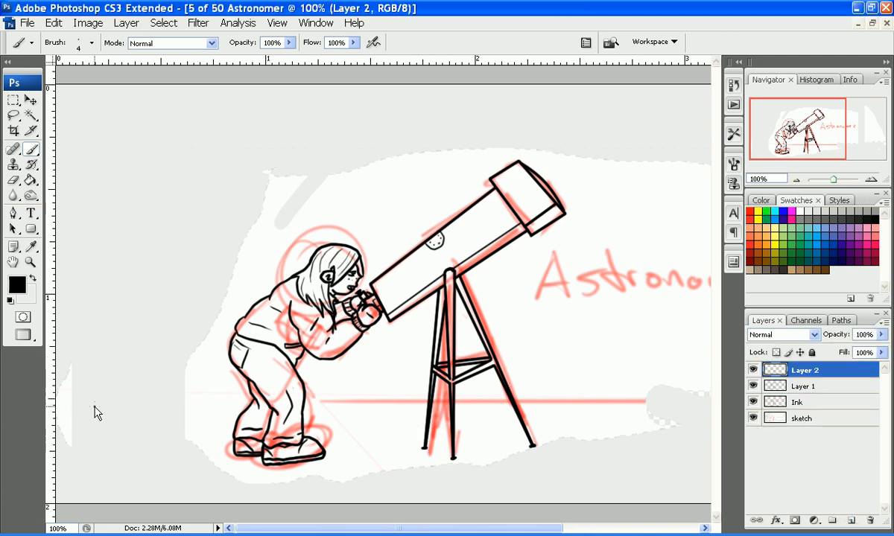
{"action": "left_click_drag", "start_coordinate": [82, 404], "coordinate": [465, 403]}
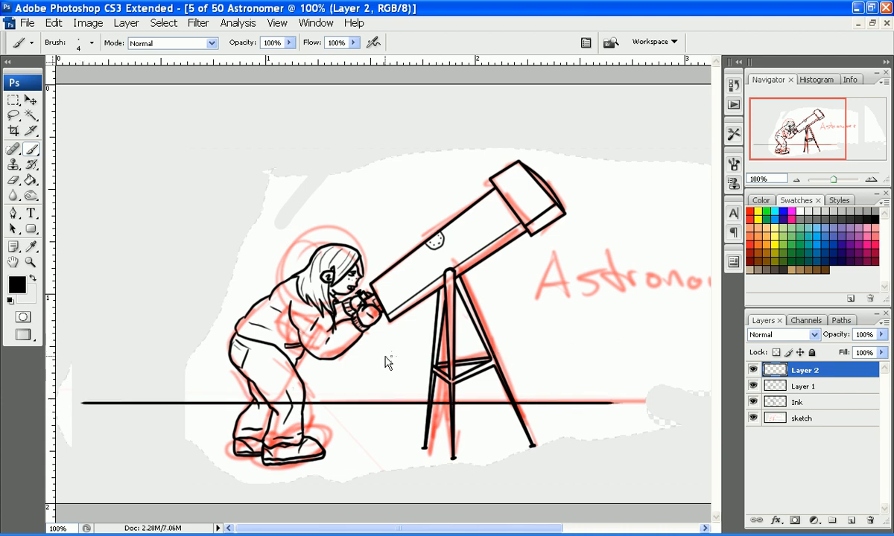
- Erase the ground line where it crosses the girl's trouser legs on Layer 2, enlarging the eraser to 15 px
{"action": "key", "text": "e"}
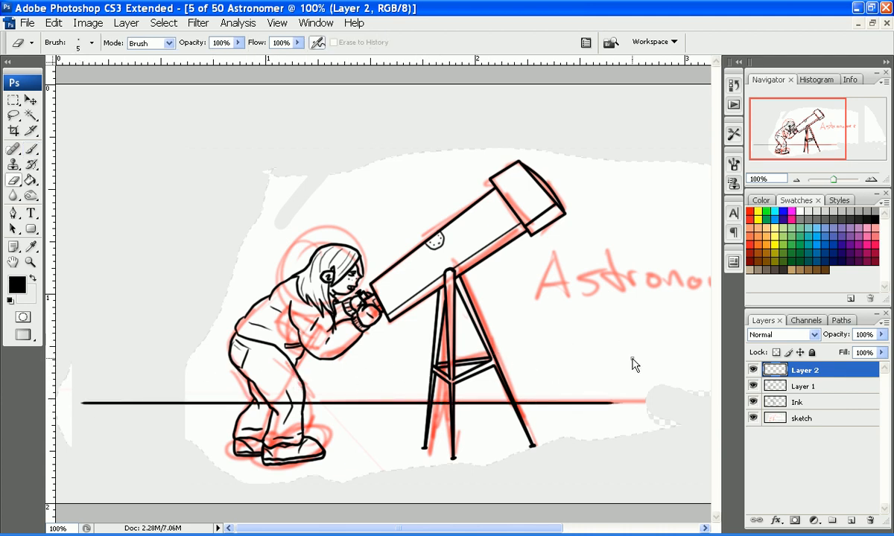
{"action": "left_click", "coordinate": [831, 385]}
{"action": "left_click", "coordinate": [828, 371]}
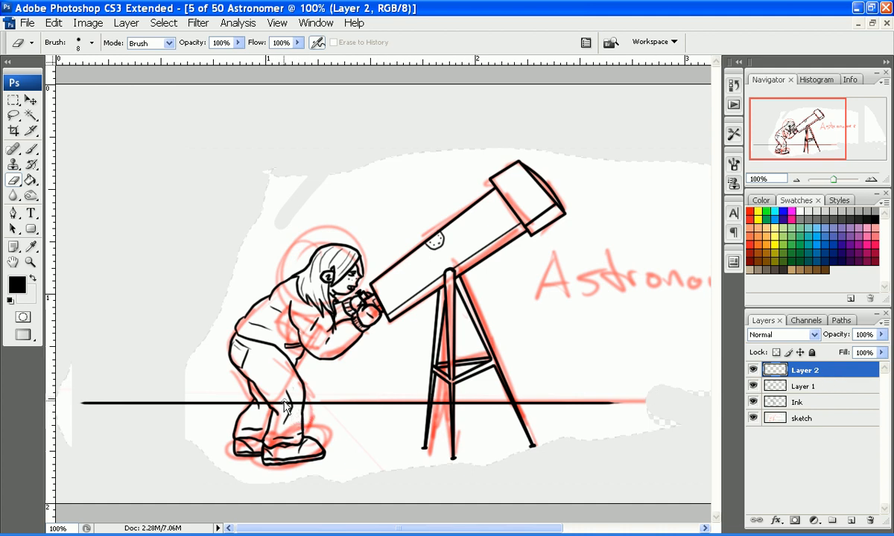
{"action": "key", "text": "bracketright"}
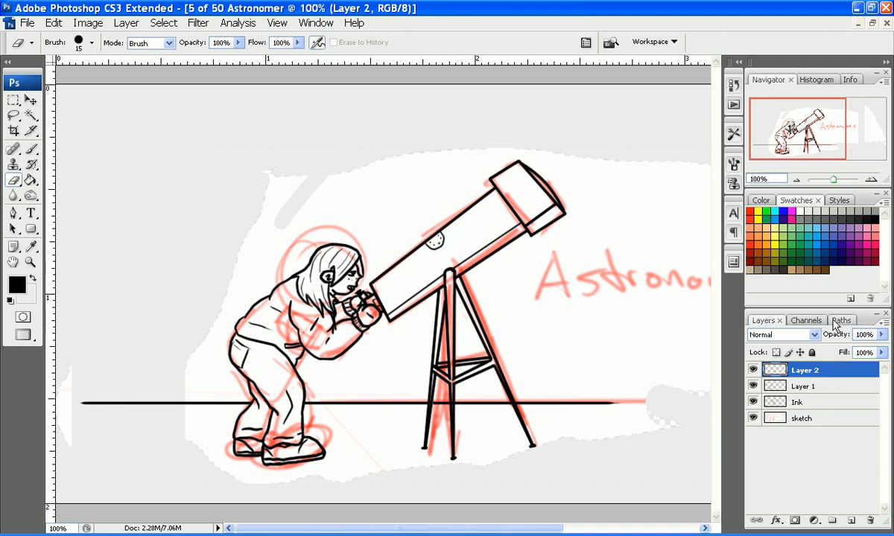
- Erase the ground line inside the tripod's middle leg with a 3 px eraser and check its crossings with the other legs
{"action": "left_click", "coordinate": [871, 180]}
{"action": "left_click", "coordinate": [871, 179]}
{"action": "left_click", "coordinate": [871, 179]}
{"action": "left_click", "coordinate": [871, 180]}
{"action": "left_click", "coordinate": [871, 179]}
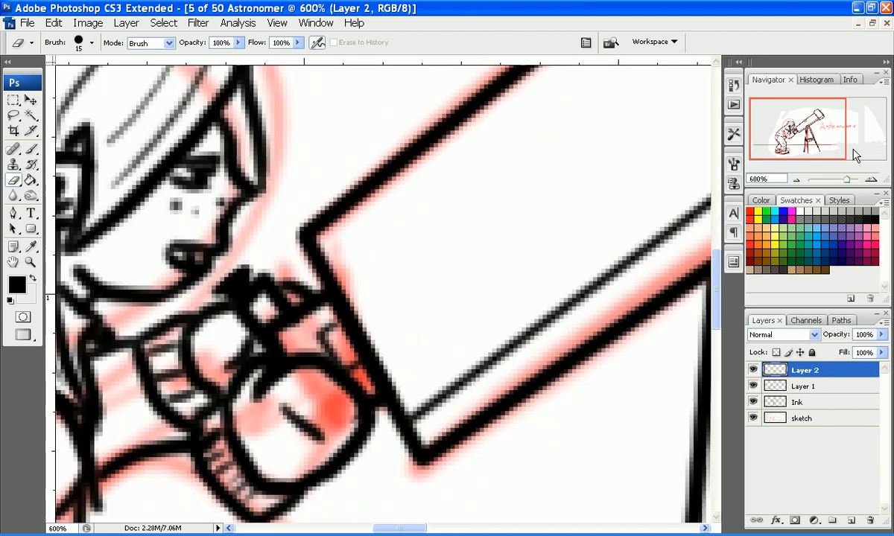
{"action": "left_click_drag", "start_coordinate": [808, 137], "coordinate": [820, 151]}
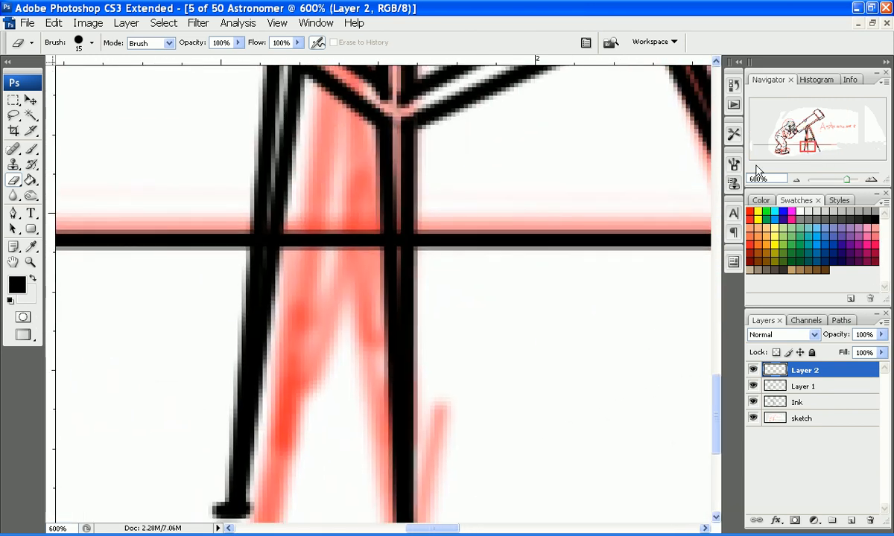
{"action": "key", "text": "bracketleft"}
{"action": "key", "text": "bracketleft"}
{"action": "key", "text": "bracketleft"}
{"action": "key", "text": "bracketleft"}
{"action": "key", "text": "bracketleft"}
{"action": "key", "text": "bracketleft"}
{"action": "key", "text": "bracketleft"}
{"action": "key", "text": "bracketleft"}
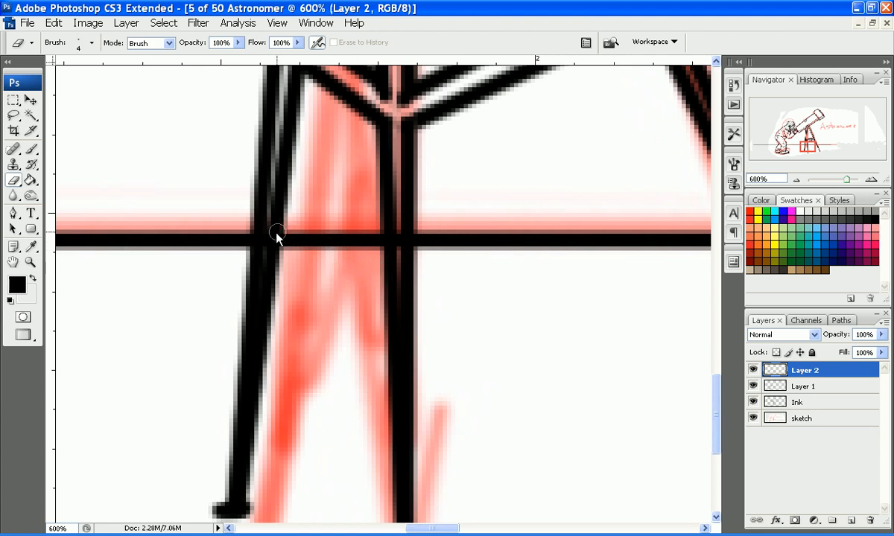
{"action": "left_click_drag", "start_coordinate": [395, 217], "coordinate": [393, 262]}
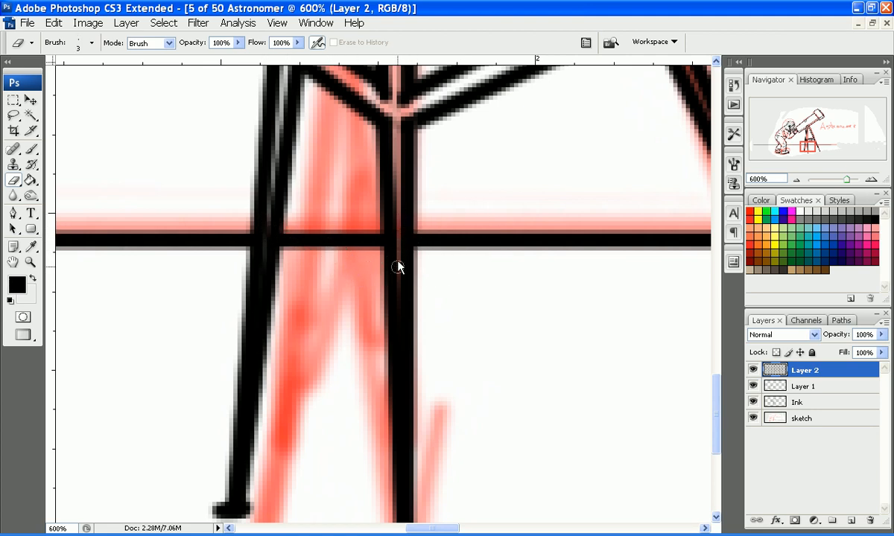
{"action": "left_click_drag", "start_coordinate": [807, 146], "coordinate": [811, 145]}
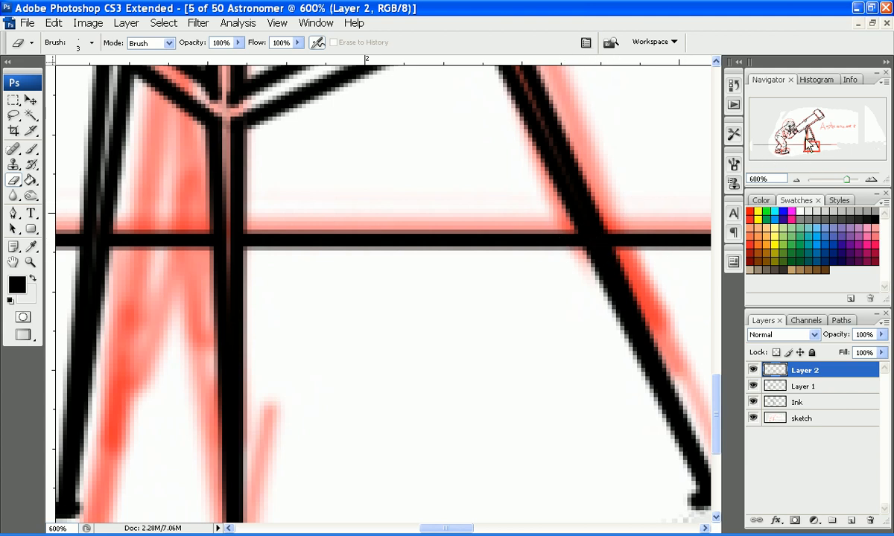
{"action": "left_click_drag", "start_coordinate": [818, 147], "coordinate": [807, 149]}
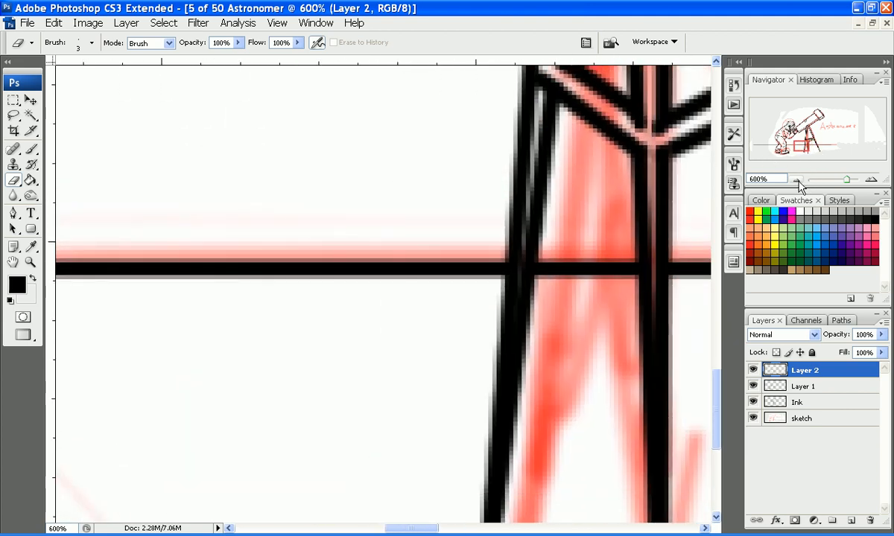
- Brush small grass tufts along the ground line, two behind the girl and one between her and the tripod, undoing a misplaced stroke
{"action": "left_click", "coordinate": [796, 180]}
{"action": "left_click", "coordinate": [797, 180]}
{"action": "left_click", "coordinate": [796, 180]}
{"action": "left_click", "coordinate": [796, 179]}
{"action": "left_click", "coordinate": [797, 179]}
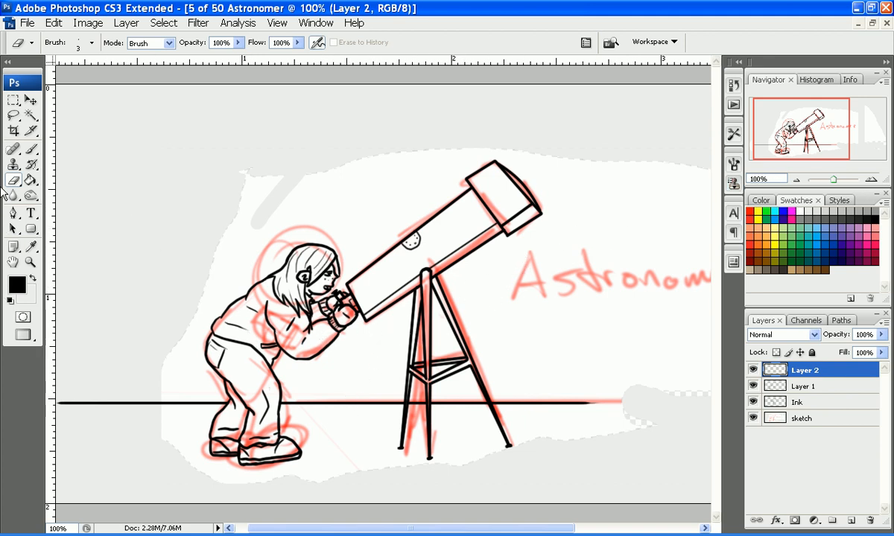
{"action": "left_click", "coordinate": [30, 149]}
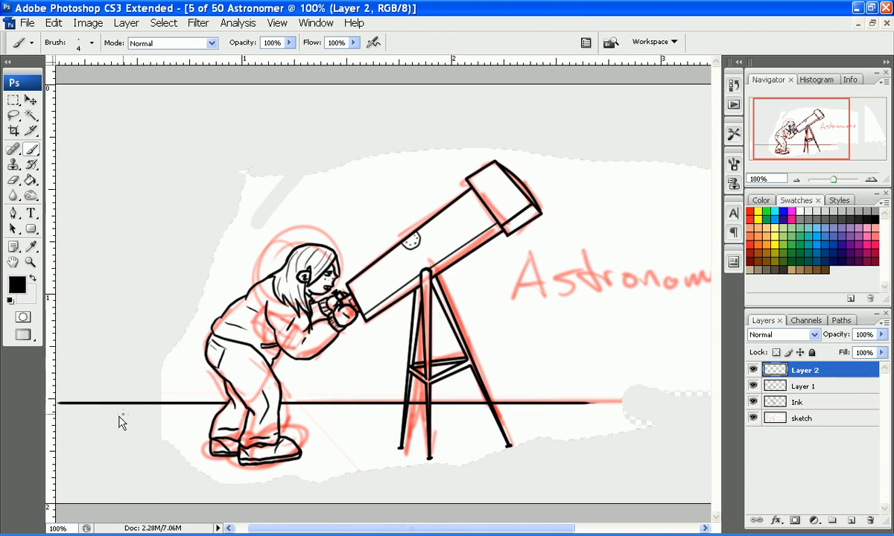
{"action": "left_click_drag", "start_coordinate": [117, 412], "coordinate": [148, 377]}
{"action": "left_click_drag", "start_coordinate": [135, 380], "coordinate": [136, 410]}
{"action": "key", "text": "ctrl+z"}
{"action": "mouse_move", "coordinate": [114, 417]}
{"action": "left_mouse_down"}
{"action": "mouse_move", "coordinate": [129, 388]}
{"action": "mouse_move", "coordinate": [124, 416]}
{"action": "mouse_move", "coordinate": [150, 397]}
{"action": "left_mouse_up"}
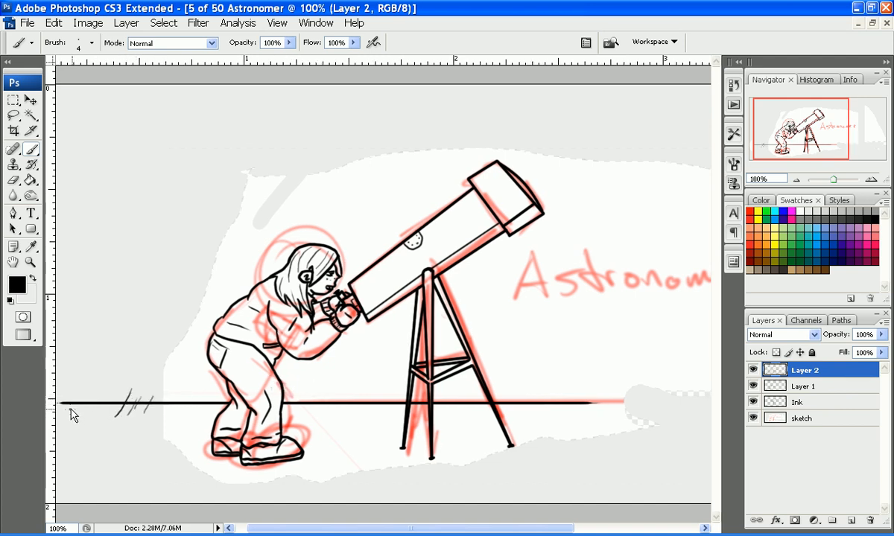
{"action": "mouse_move", "coordinate": [70, 410]}
{"action": "left_mouse_down"}
{"action": "mouse_move", "coordinate": [94, 387]}
{"action": "mouse_move", "coordinate": [88, 394]}
{"action": "left_mouse_up"}
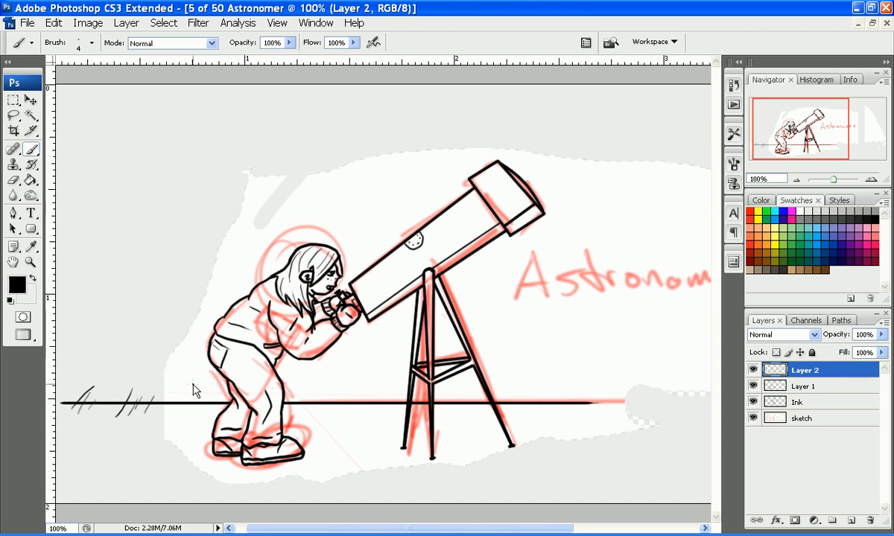
{"action": "mouse_move", "coordinate": [318, 406]}
{"action": "left_mouse_down"}
{"action": "mouse_move", "coordinate": [336, 390]}
{"action": "mouse_move", "coordinate": [355, 389]}
{"action": "left_mouse_up"}
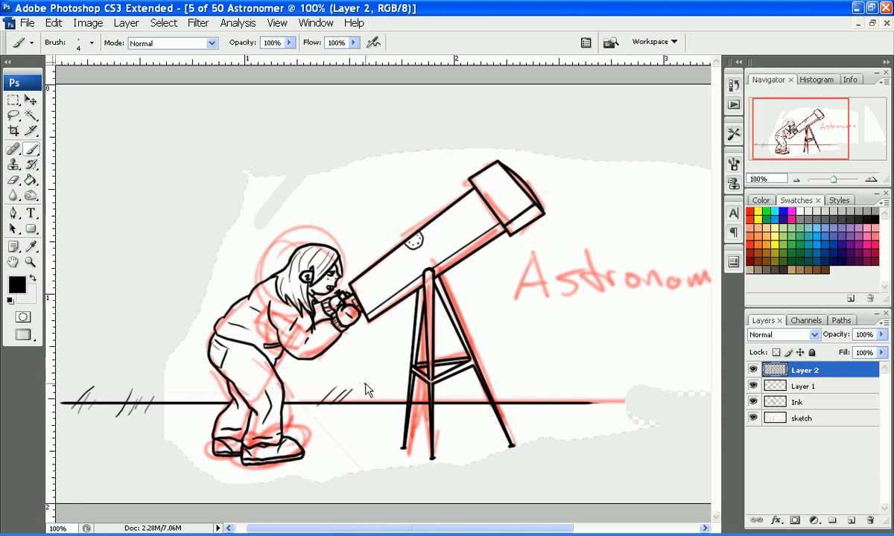
- Undo the grass tufts brushed along the ground line
{"action": "key", "text": "ctrl+z"}
{"action": "key", "text": "ctrl+alt+z"}
{"action": "key", "text": "ctrl+alt+z"}
{"action": "key", "text": "ctrl+alt+z"}
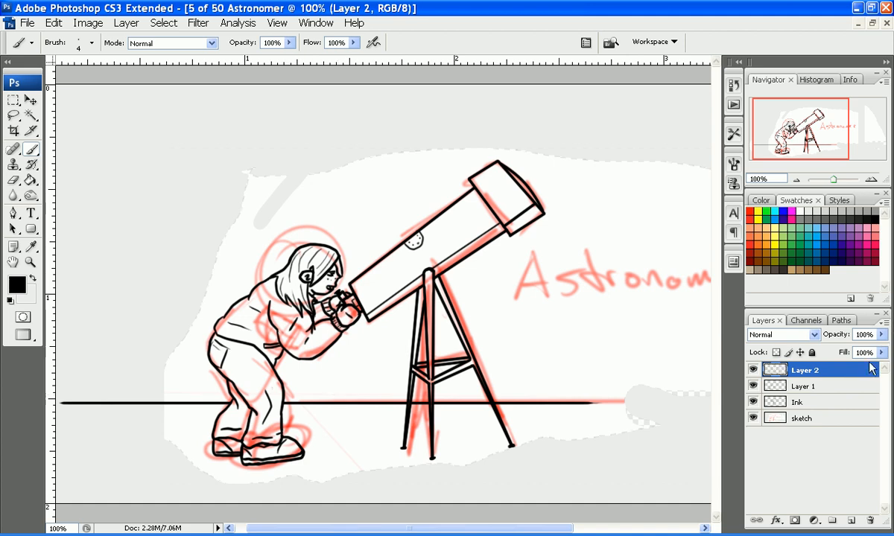
- Select everything on Layer 2 and delete the ground line from it
{"action": "left_click", "coordinate": [808, 388]}
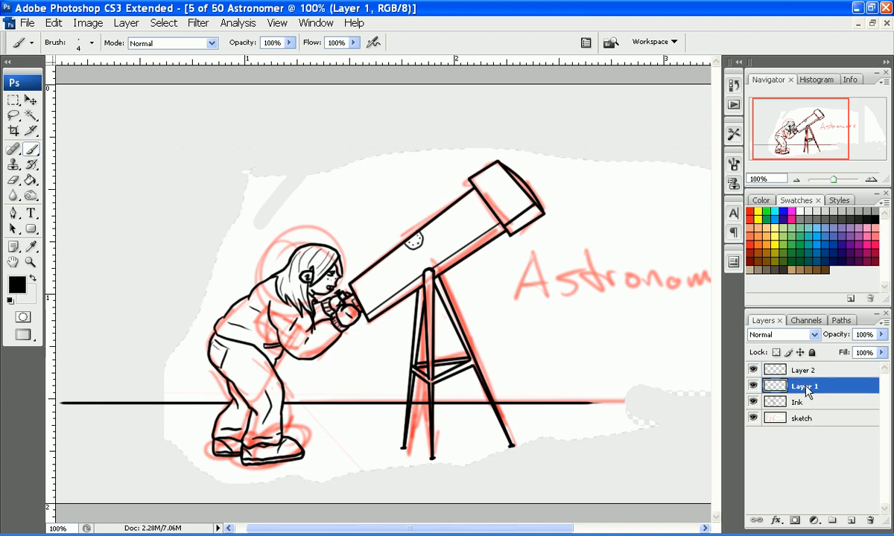
{"action": "left_click", "coordinate": [757, 387]}
{"action": "left_click", "coordinate": [755, 371]}
{"action": "left_click", "coordinate": [797, 374]}
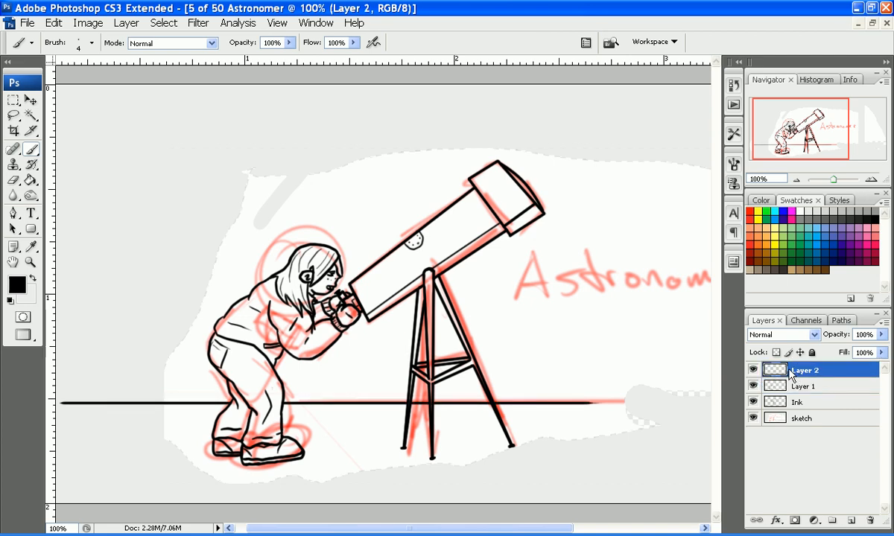
{"action": "key", "text": "ctrl+a"}
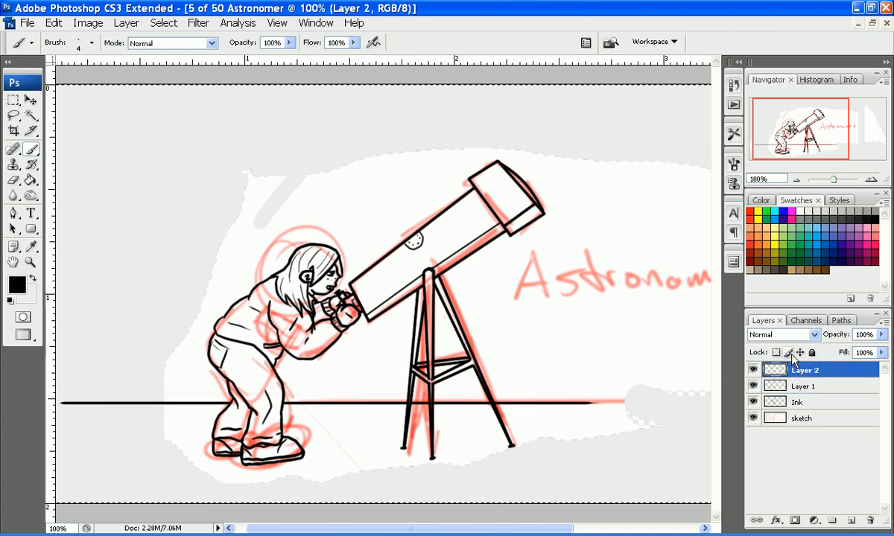
{"action": "key", "text": "Delete"}
{"action": "left_click", "coordinate": [821, 387]}
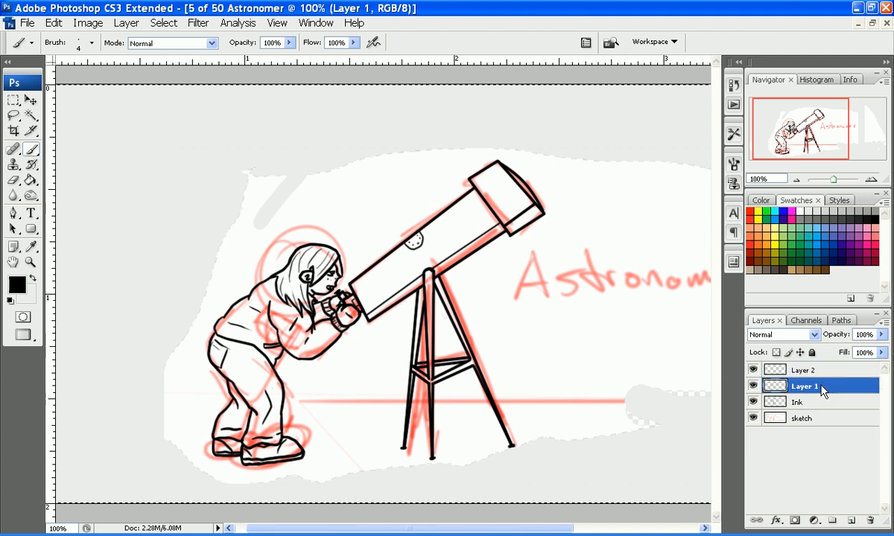
{"action": "left_click", "coordinate": [816, 372]}
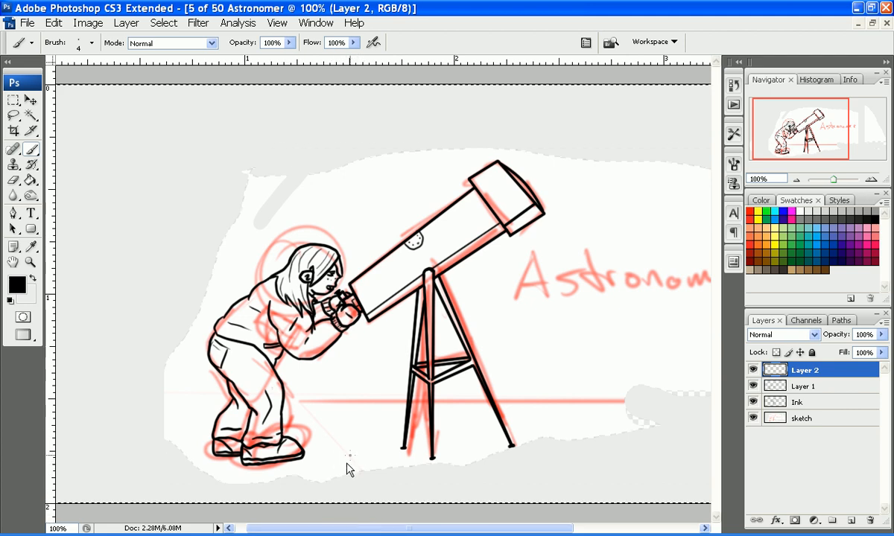
{"action": "left_click_drag", "start_coordinate": [349, 457], "coordinate": [337, 500]}
{"action": "left_click_drag", "start_coordinate": [61, 417], "coordinate": [84, 395]}
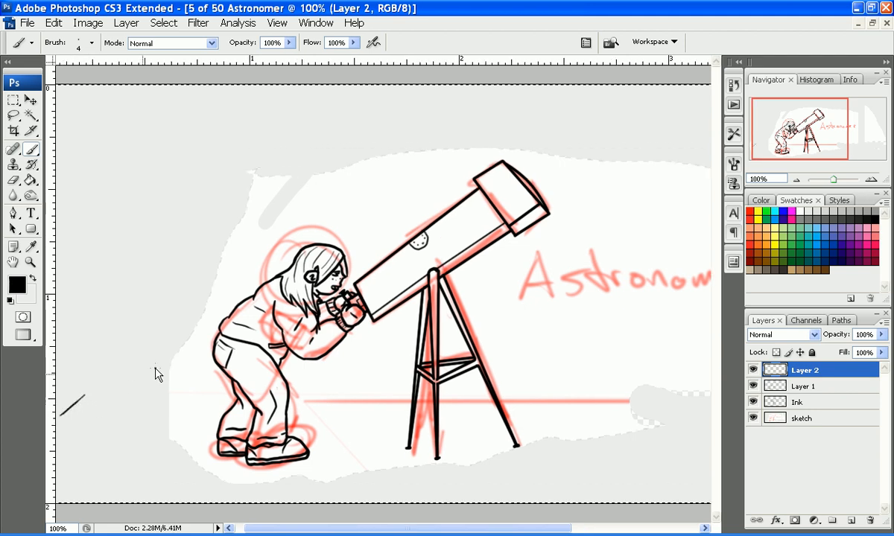
{"action": "key", "text": "ctrl+z"}
- Try to move the artwork to the left with the whole canvas selected and Layer 2 active
{"action": "left_click_drag", "start_coordinate": [783, 129], "coordinate": [780, 128]}
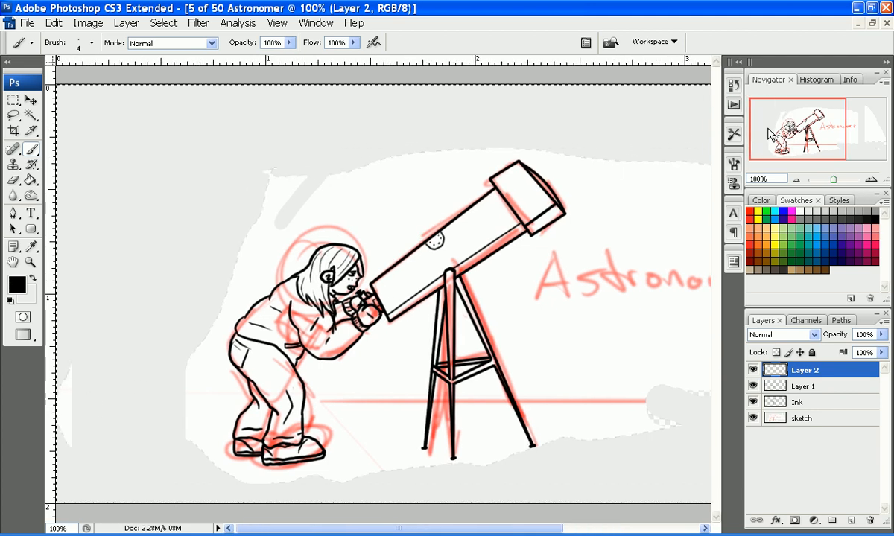
{"action": "key", "text": "ctrl+minus"}
{"action": "key", "text": "ctrl+minus"}
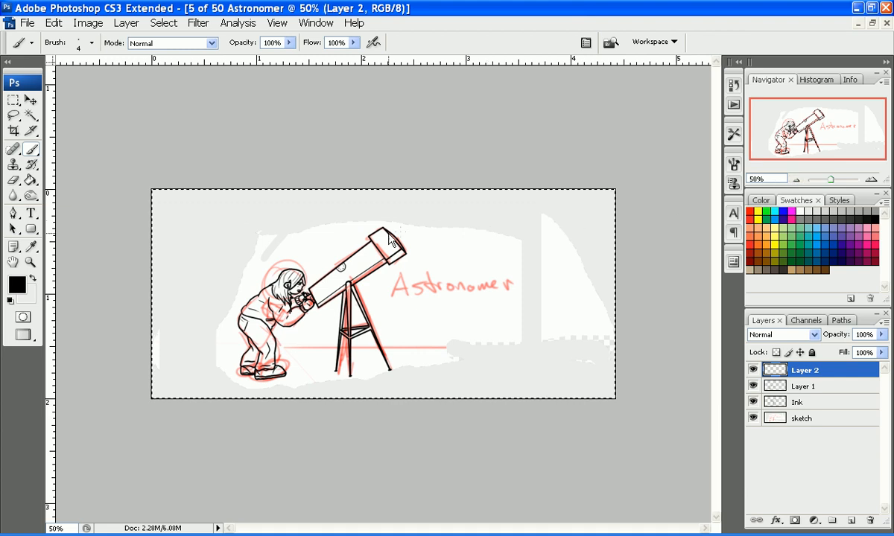
{"action": "left_click", "coordinate": [30, 101]}
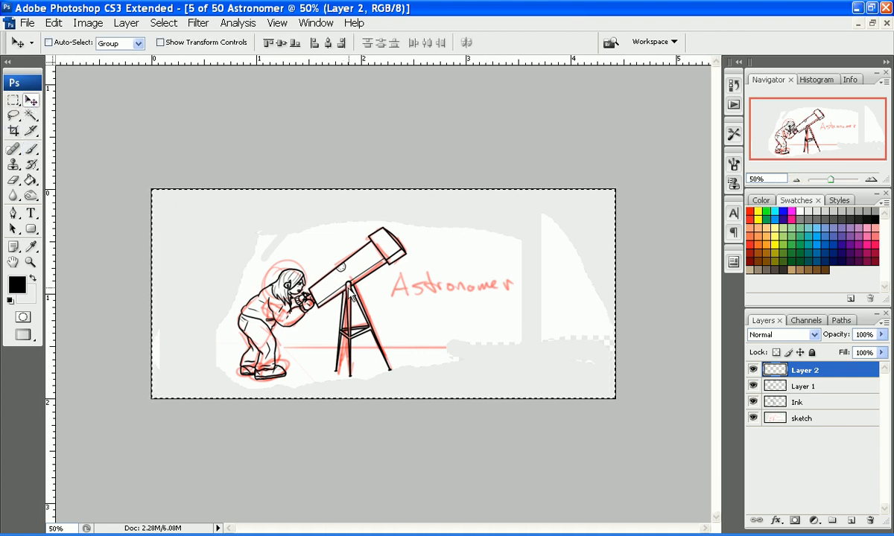
{"action": "left_click_drag", "start_coordinate": [352, 300], "coordinate": [324, 292]}
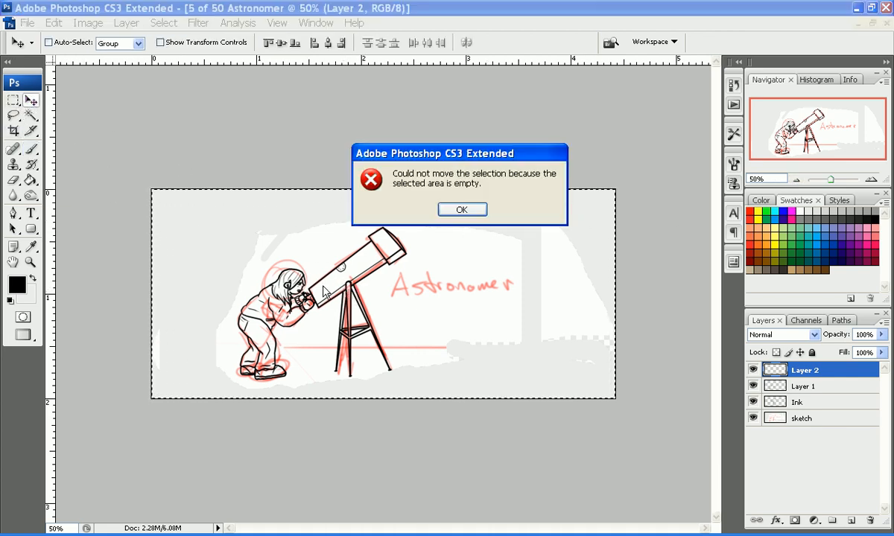
{"action": "left_click", "coordinate": [469, 211]}
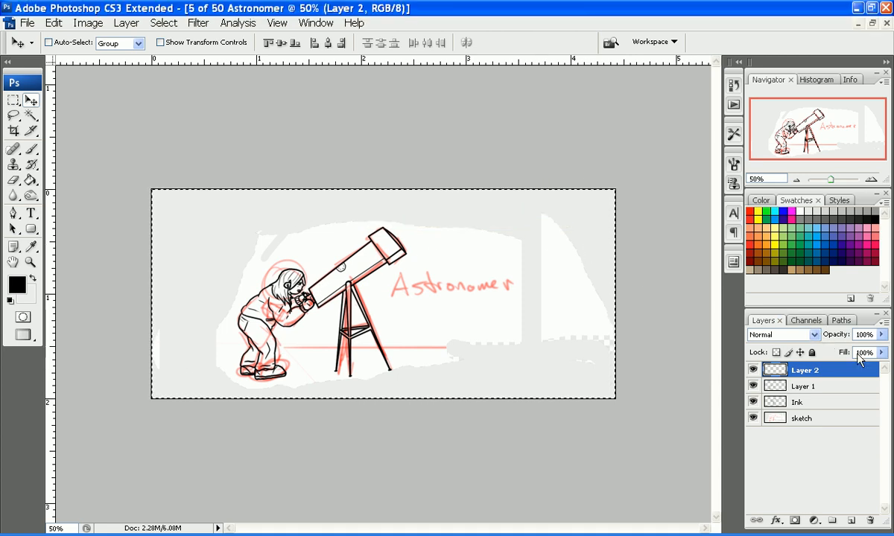
- Merge Layer 1 down into the Ink layer
{"action": "right_click", "coordinate": [841, 387]}
{"action": "left_click", "coordinate": [841, 387]}
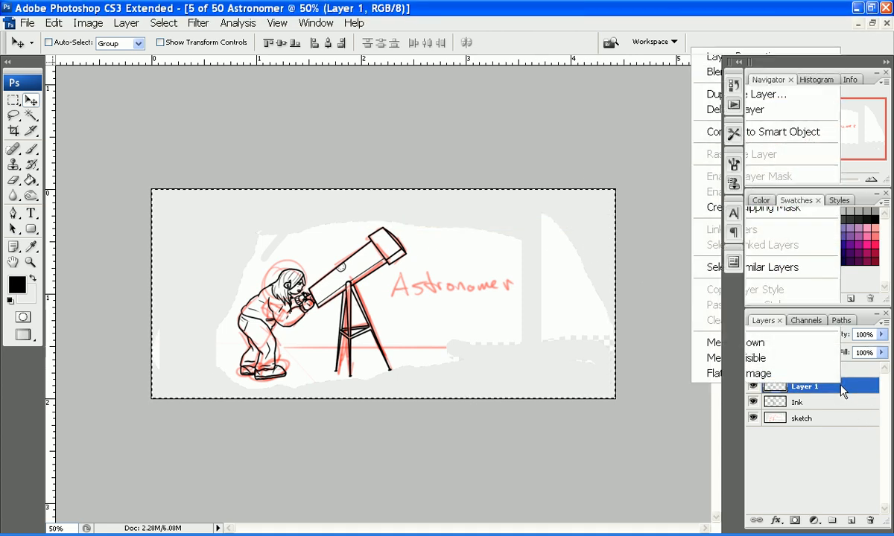
{"action": "right_click", "coordinate": [844, 390]}
{"action": "left_click", "coordinate": [804, 345]}
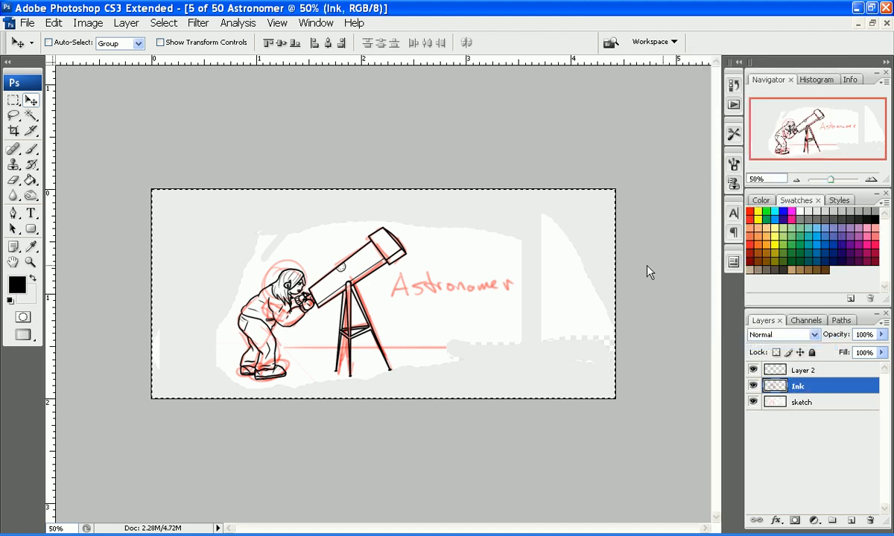
- Check the merged Ink layer by toggling its visibility, and hide the sketch layer
{"action": "left_click", "coordinate": [753, 387]}
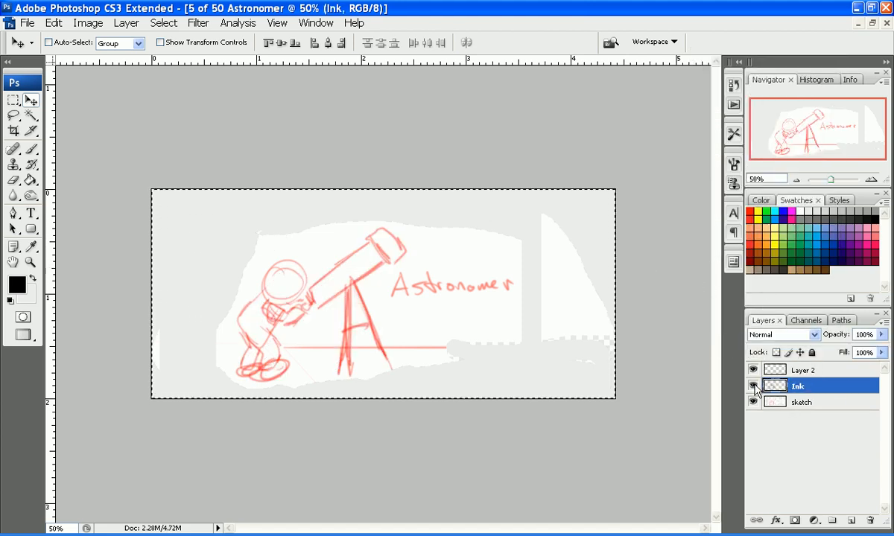
{"action": "left_click", "coordinate": [753, 386]}
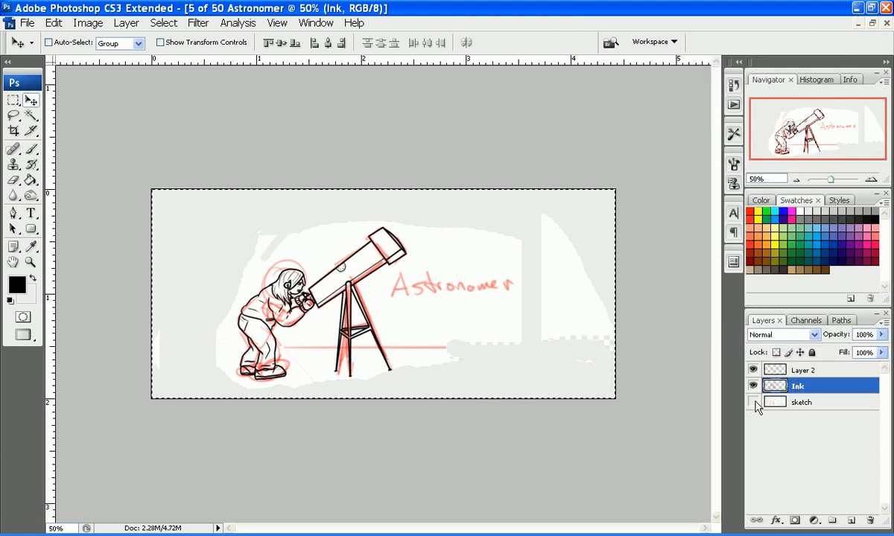
{"action": "left_click", "coordinate": [753, 402]}
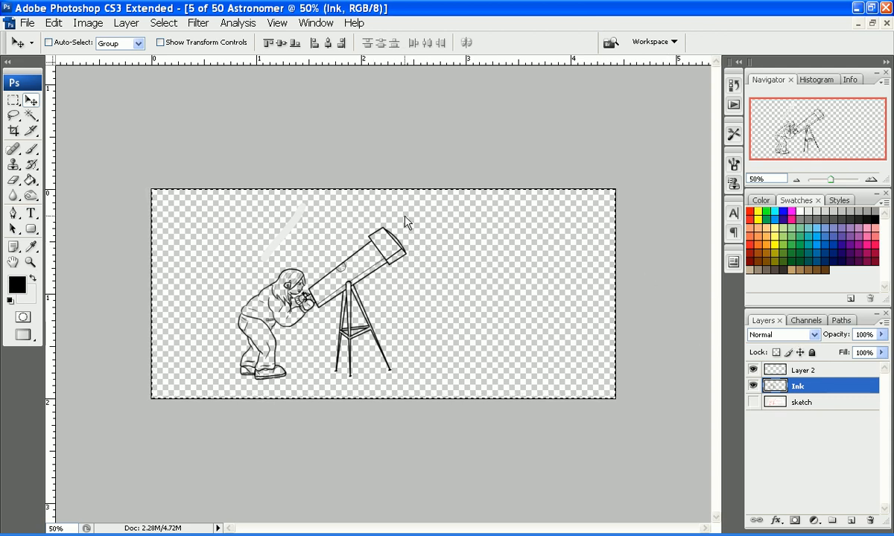
- Erase the stray pale stroke above the girl on the Ink layer with the eraser enlarged to 70 px
{"action": "key", "text": "e"}
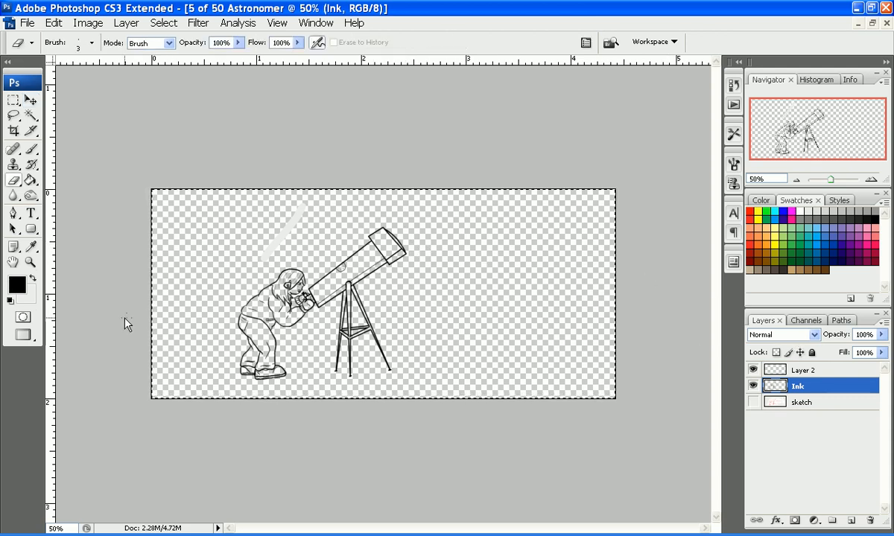
{"action": "left_click", "coordinate": [30, 149]}
{"action": "left_click", "coordinate": [15, 181]}
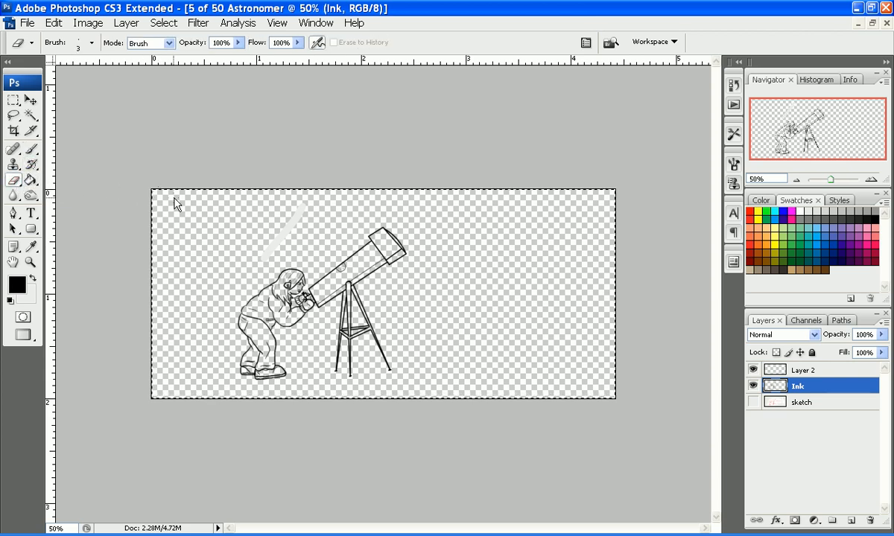
{"action": "key", "text": "bracketright"}
{"action": "key", "text": "bracketright"}
{"action": "key", "text": "bracketright"}
{"action": "key", "text": "bracketright"}
{"action": "key", "text": "bracketright"}
{"action": "key", "text": "bracketright"}
{"action": "key", "text": "bracketright"}
{"action": "key", "text": "bracketright"}
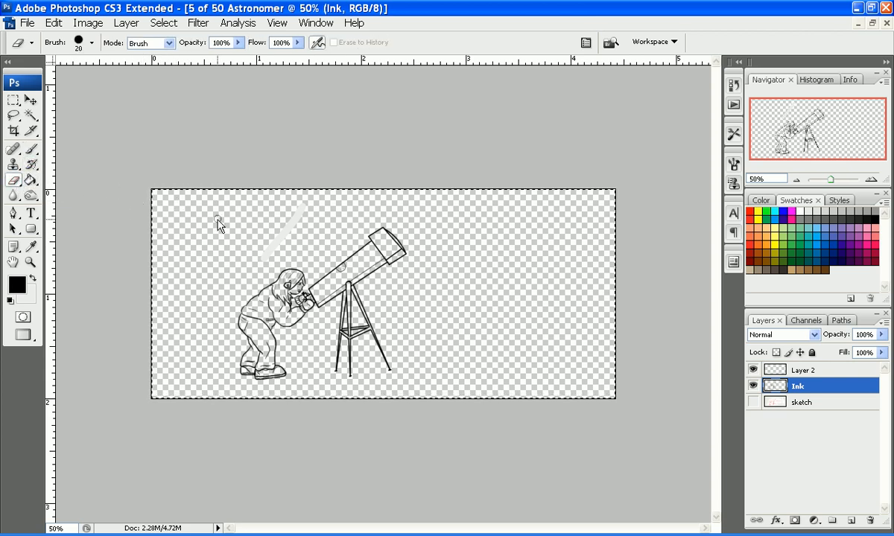
{"action": "key", "text": "bracketright"}
{"action": "key", "text": "bracketright"}
{"action": "key", "text": "bracketright"}
{"action": "key", "text": "bracketright"}
{"action": "key", "text": "bracketright"}
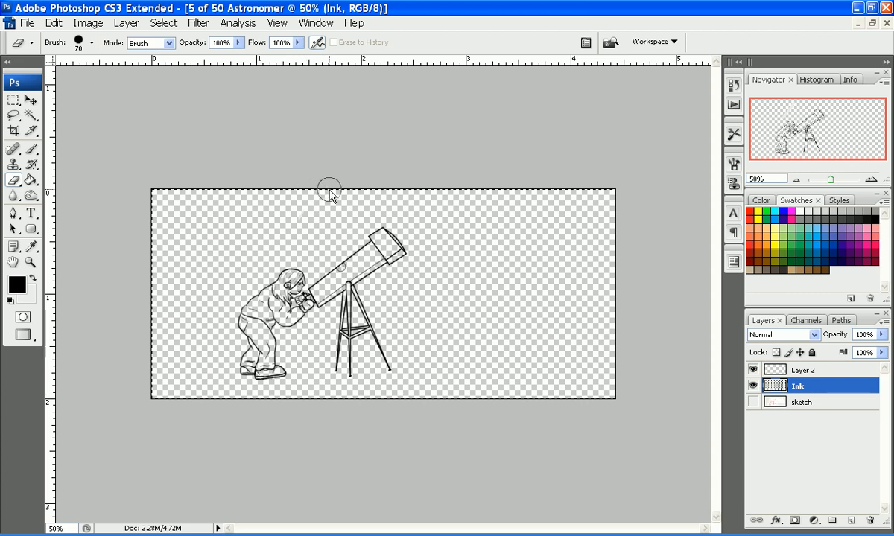
- Move the inked girl and telescope closer to the canvas's left edge and clear the selection
{"action": "left_click", "coordinate": [31, 101]}
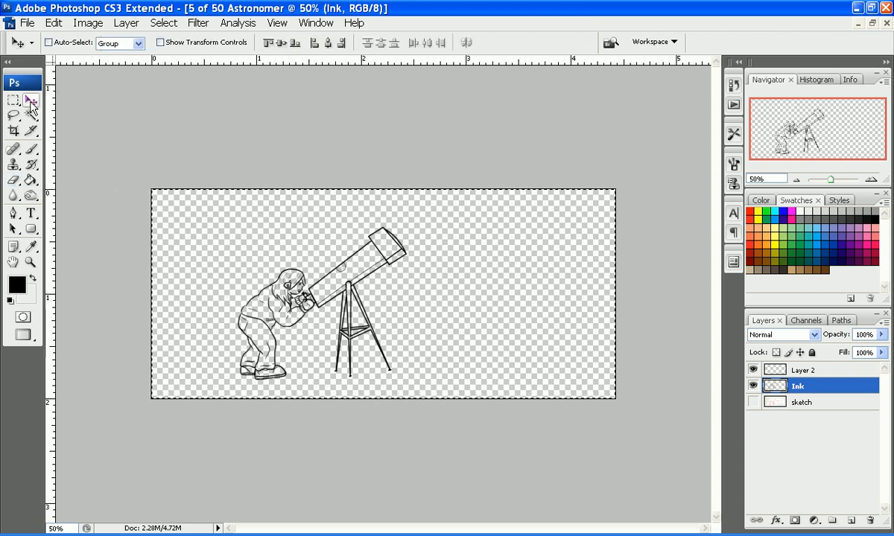
{"action": "mouse_move", "coordinate": [354, 289]}
{"action": "left_mouse_down"}
{"action": "mouse_move", "coordinate": [316, 278]}
{"action": "mouse_move", "coordinate": [316, 286]}
{"action": "left_mouse_up"}
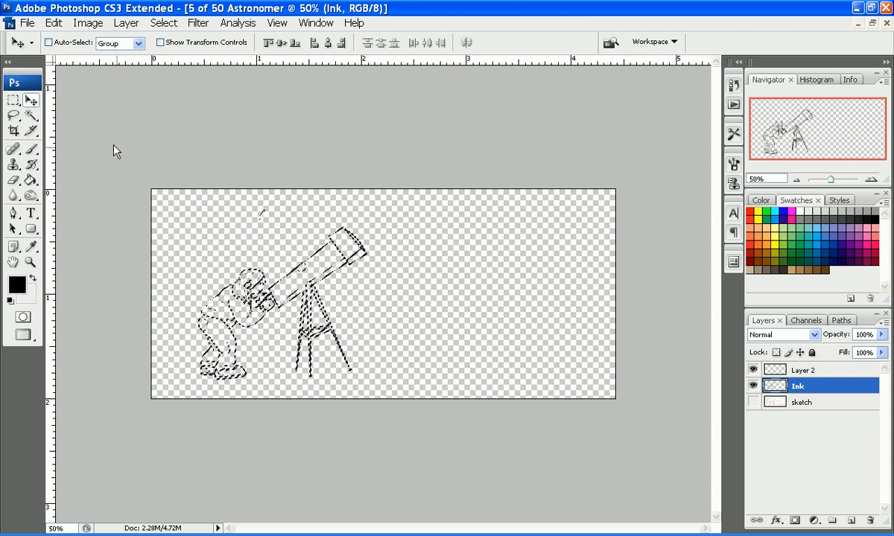
{"action": "key", "text": "m"}
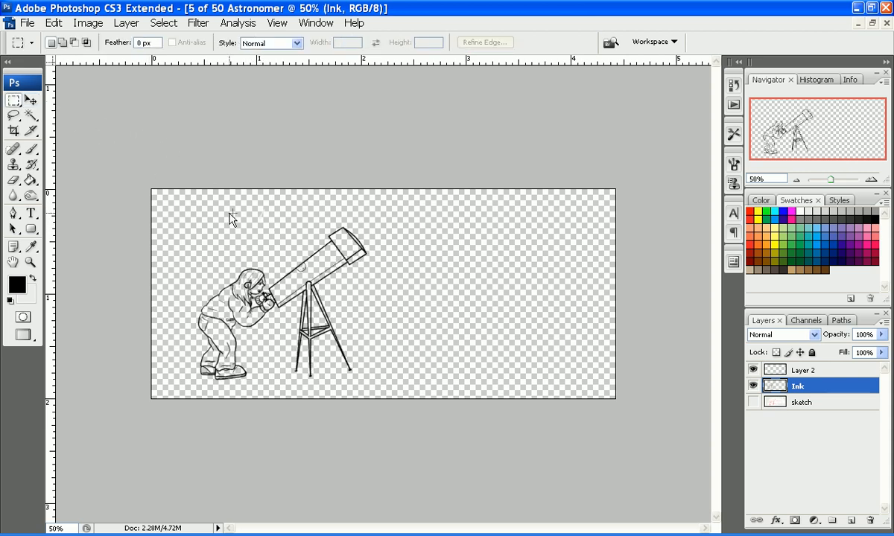
{"action": "key", "text": "e"}
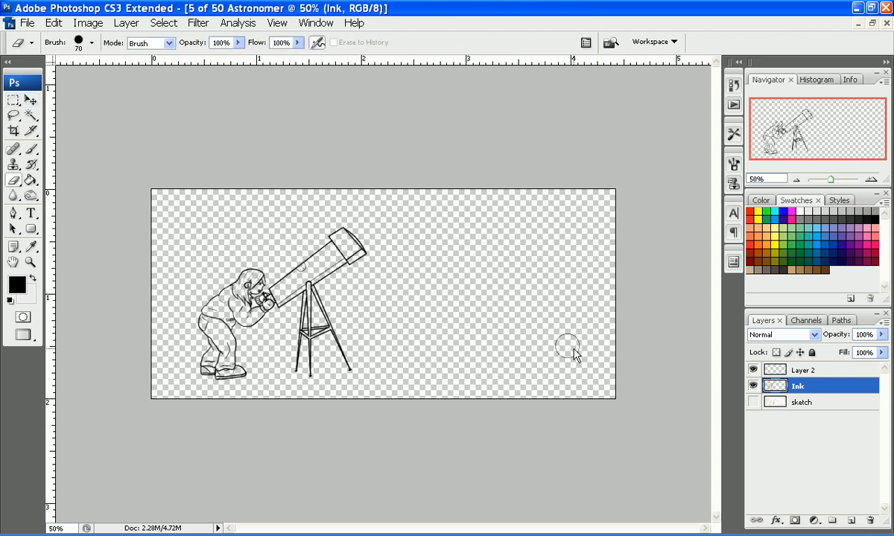
- Add a new layer between the sketch and Ink layers, fill it with blue, and replace that fill with light grey
{"action": "left_click", "coordinate": [801, 403]}
{"action": "left_click", "coordinate": [850, 520]}
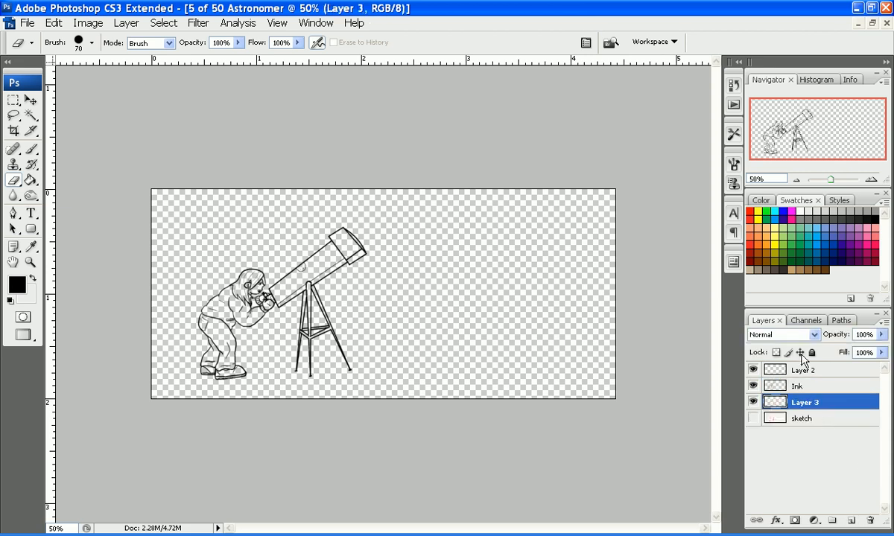
{"action": "left_click", "coordinate": [815, 257]}
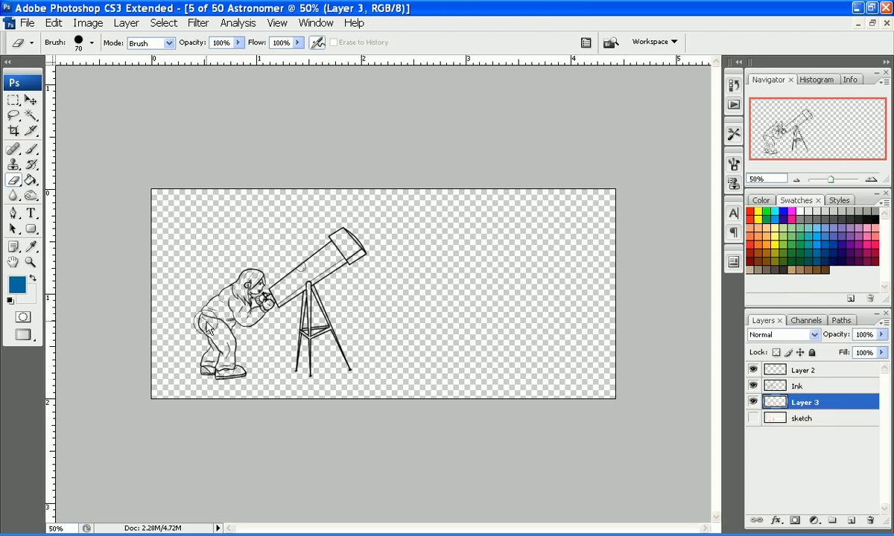
{"action": "key", "text": "g"}
{"action": "left_click", "coordinate": [425, 292]}
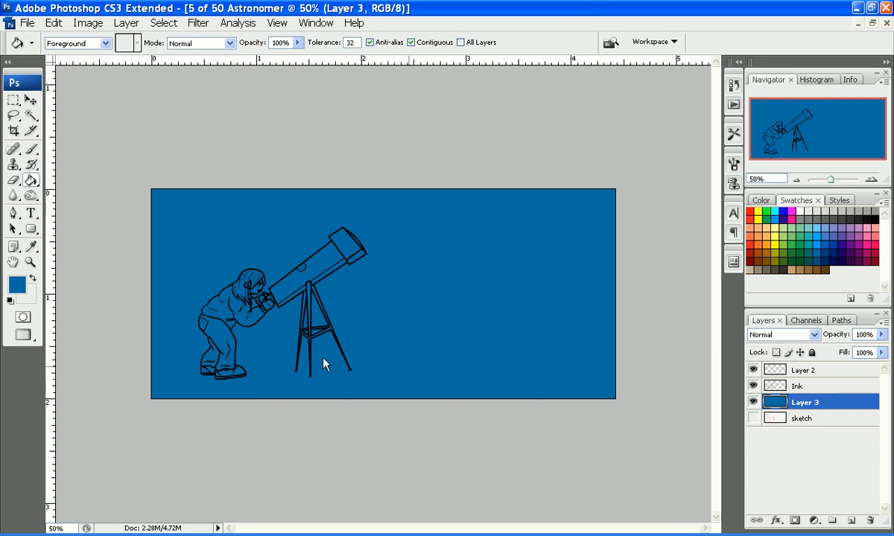
{"action": "key", "text": "x"}
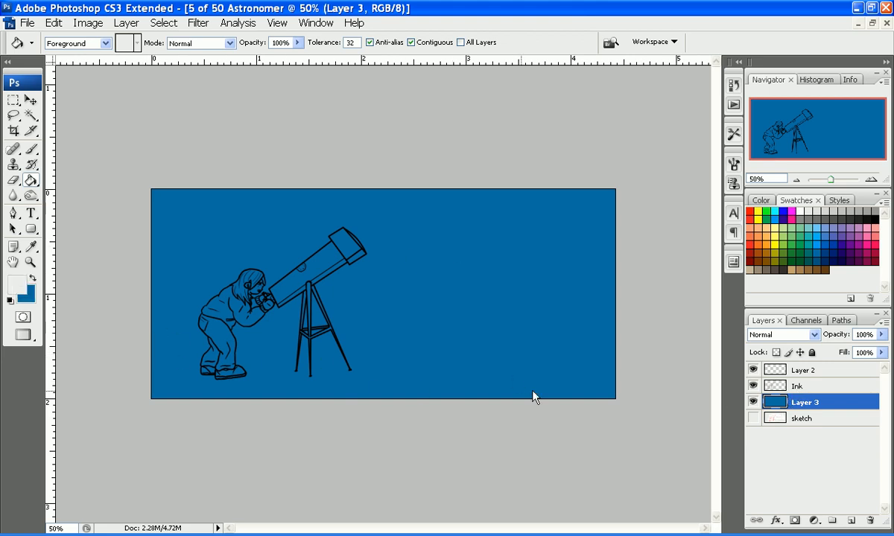
{"action": "left_click", "coordinate": [479, 283]}
- Crop away the empty part of the canvas to the right of the telescope, keeping the full height
{"action": "left_click", "coordinate": [13, 131]}
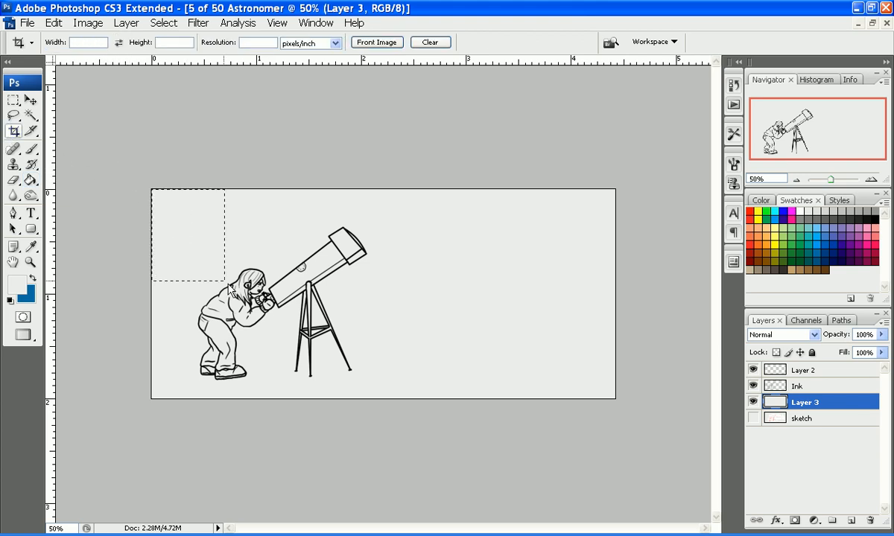
{"action": "left_click_drag", "start_coordinate": [231, 289], "coordinate": [443, 410]}
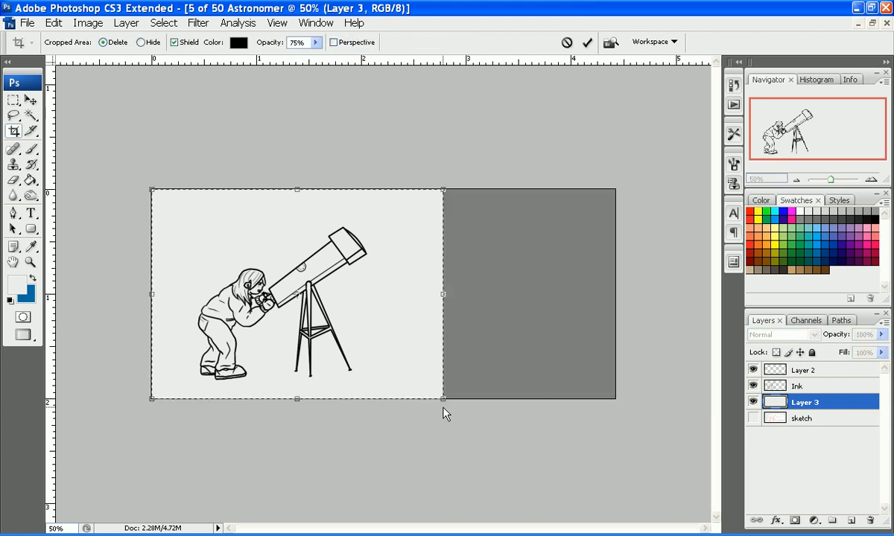
{"action": "key", "text": "Return"}
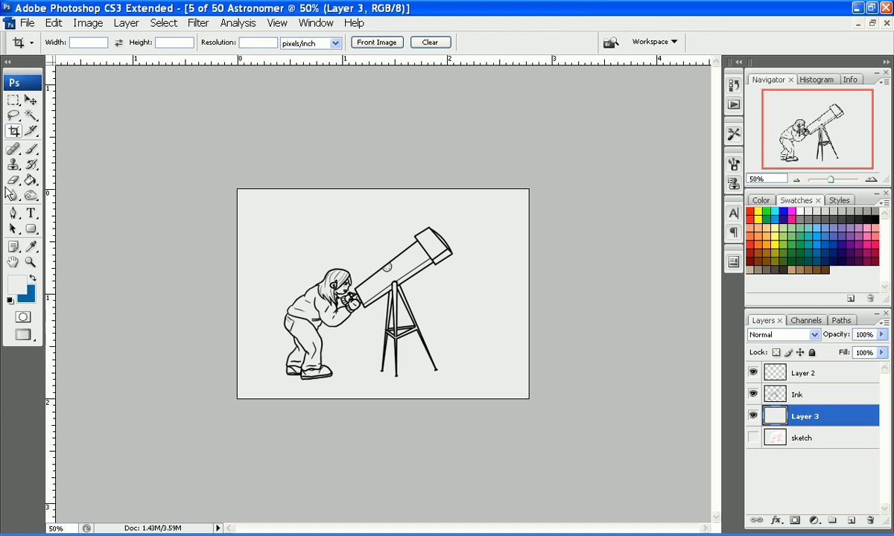
- Prepare the Brush tool with black as the foreground colour and white as the background colour
{"action": "key", "text": "b"}
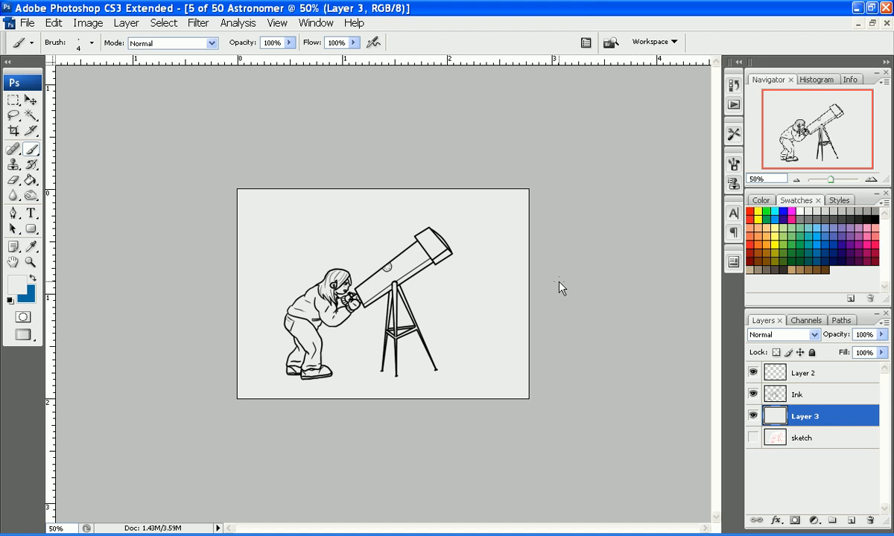
{"action": "key", "text": "z"}
{"action": "left_click", "coordinate": [381, 297]}
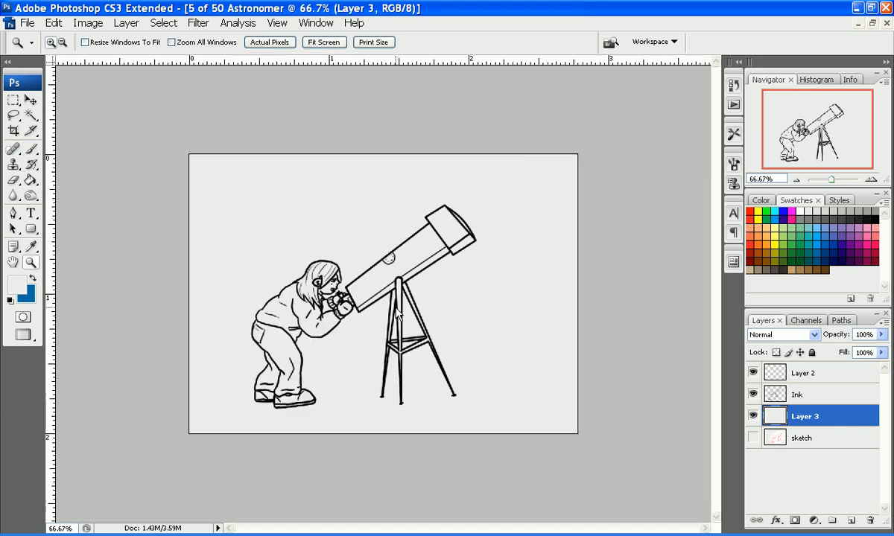
{"action": "left_click", "coordinate": [371, 289]}
{"action": "left_click", "coordinate": [400, 319]}
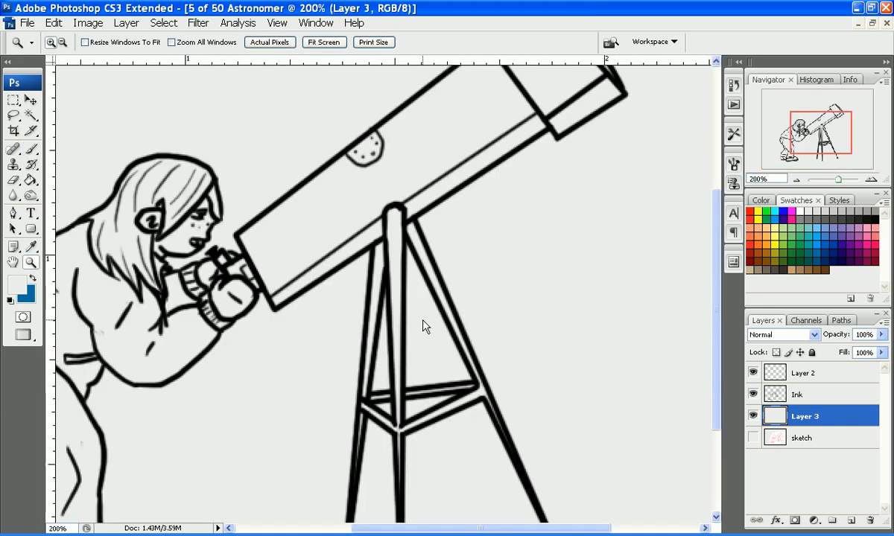
{"action": "key", "text": "b"}
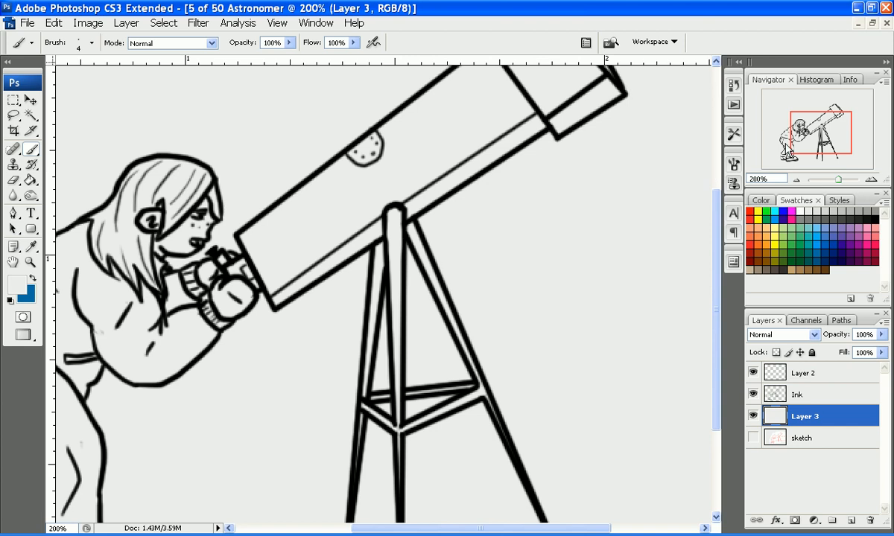
{"action": "left_click_drag", "start_coordinate": [791, 151], "coordinate": [757, 167]}
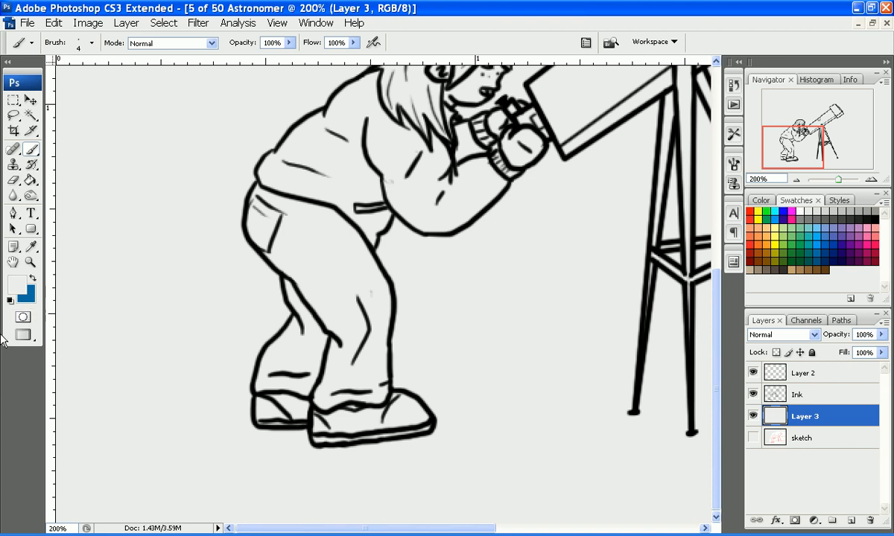
{"action": "left_click", "coordinate": [11, 300]}
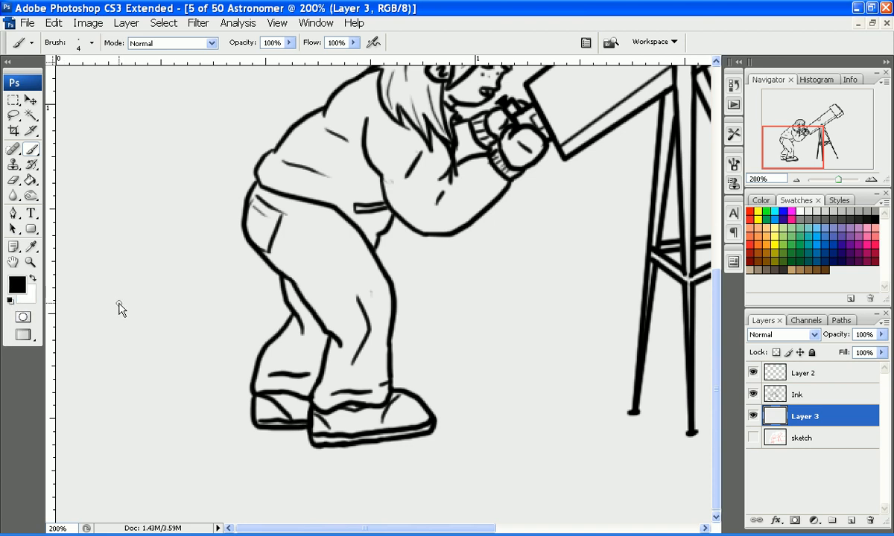
- Try drawing a thin ground line with grass tufts behind the girl's legs on Layer 3 using a 3 px brush
{"action": "key", "text": "bracketleft"}
{"action": "mouse_move", "coordinate": [76, 322]}
{"action": "left_mouse_down"}
{"action": "mouse_move", "coordinate": [58, 345]}
{"action": "mouse_move", "coordinate": [76, 324]}
{"action": "mouse_move", "coordinate": [70, 344]}
{"action": "mouse_move", "coordinate": [103, 318]}
{"action": "left_mouse_up"}
{"action": "mouse_move", "coordinate": [79, 348]}
{"action": "left_mouse_down"}
{"action": "mouse_move", "coordinate": [100, 328]}
{"action": "mouse_move", "coordinate": [122, 336]}
{"action": "mouse_move", "coordinate": [294, 318]}
{"action": "left_mouse_up"}
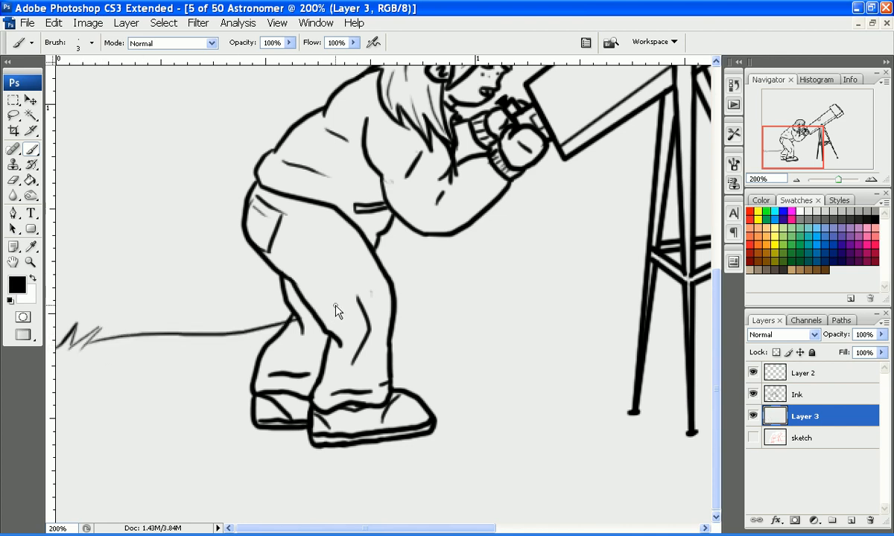
{"action": "mouse_move", "coordinate": [375, 318]}
{"action": "left_mouse_down"}
{"action": "mouse_move", "coordinate": [537, 281]}
{"action": "mouse_move", "coordinate": [512, 310]}
{"action": "left_mouse_up"}
{"action": "left_click_drag", "start_coordinate": [525, 305], "coordinate": [557, 290]}
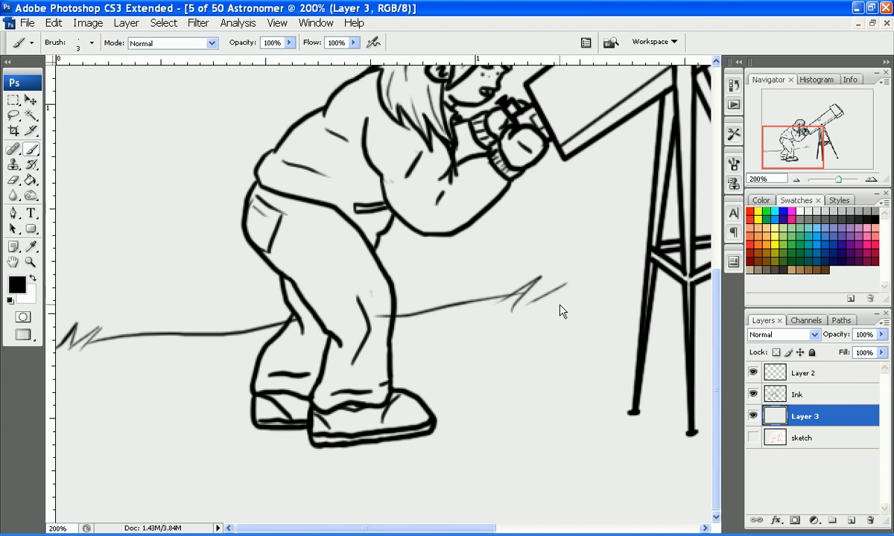
{"action": "key", "text": "ctrl+z"}
{"action": "mouse_move", "coordinate": [520, 296]}
{"action": "left_mouse_down"}
{"action": "mouse_move", "coordinate": [500, 308]}
{"action": "mouse_move", "coordinate": [575, 295]}
{"action": "left_mouse_up"}
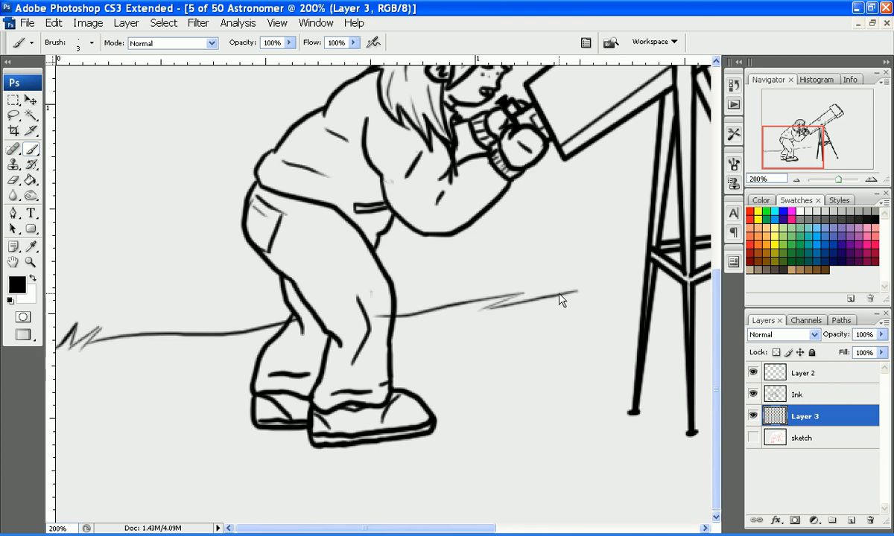
{"action": "key", "text": "ctrl+alt+z"}
{"action": "key", "text": "ctrl+alt+z"}
{"action": "key", "text": "ctrl+alt+z"}
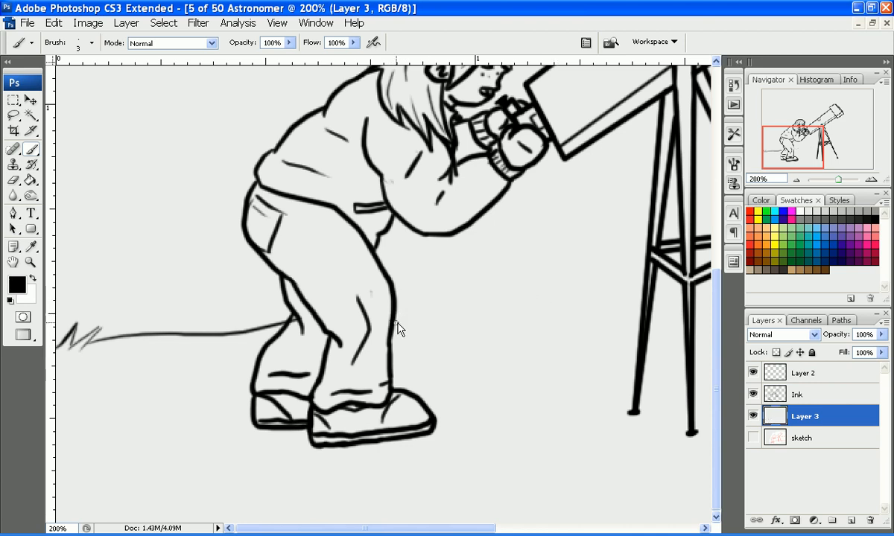
- Try a ground line with a grass tuft from the girl's legs to the tripod, and undo all ground strokes on Layer 3
{"action": "mouse_move", "coordinate": [396, 323]}
{"action": "left_mouse_down"}
{"action": "mouse_move", "coordinate": [577, 306]}
{"action": "mouse_move", "coordinate": [611, 286]}
{"action": "mouse_move", "coordinate": [593, 313]}
{"action": "mouse_move", "coordinate": [628, 295]}
{"action": "left_mouse_up"}
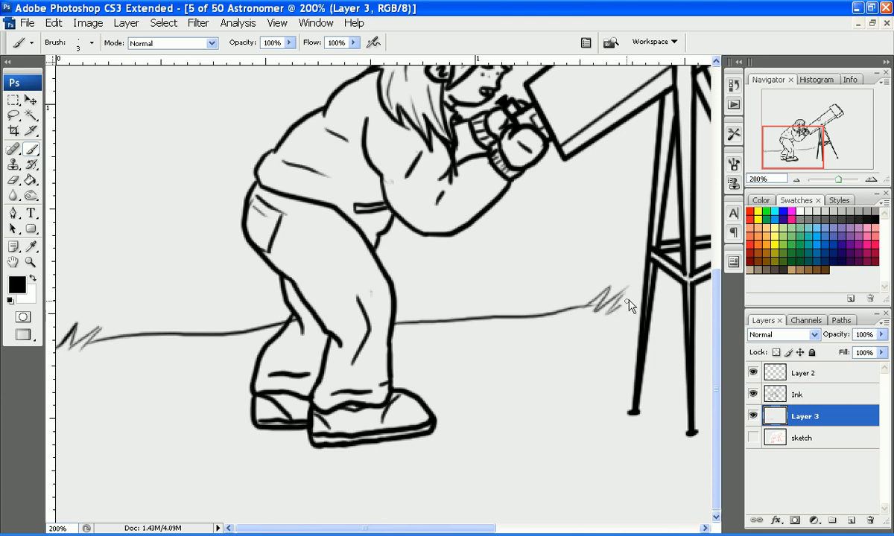
{"action": "left_click_drag", "start_coordinate": [793, 147], "coordinate": [815, 149]}
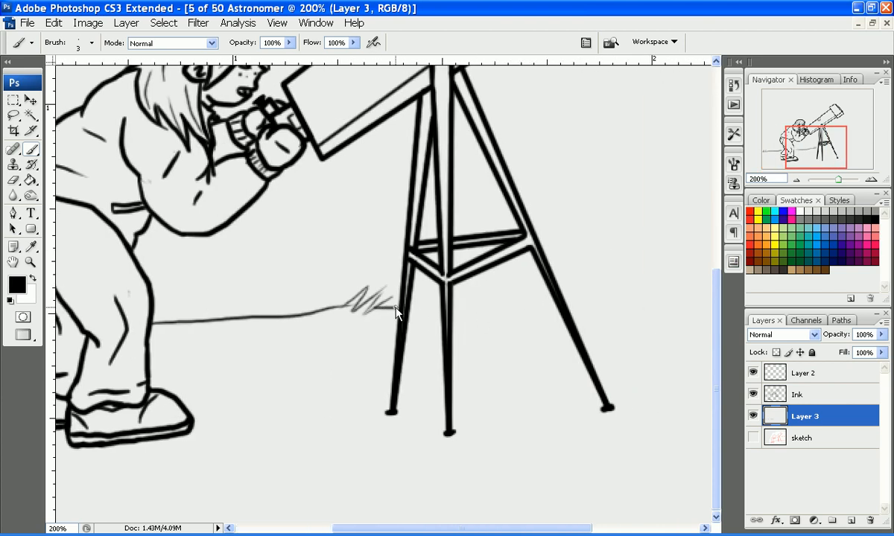
{"action": "key", "text": "ctrl+alt+z"}
{"action": "key", "text": "ctrl+alt+z"}
{"action": "key", "text": "ctrl+alt+z"}
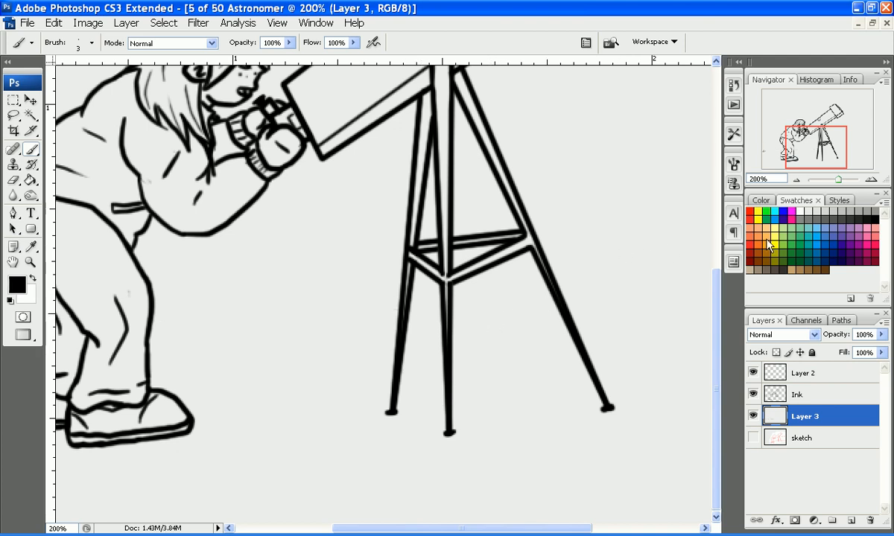
{"action": "left_click_drag", "start_coordinate": [824, 167], "coordinate": [783, 161]}
{"action": "key", "text": "ctrl+alt+z"}
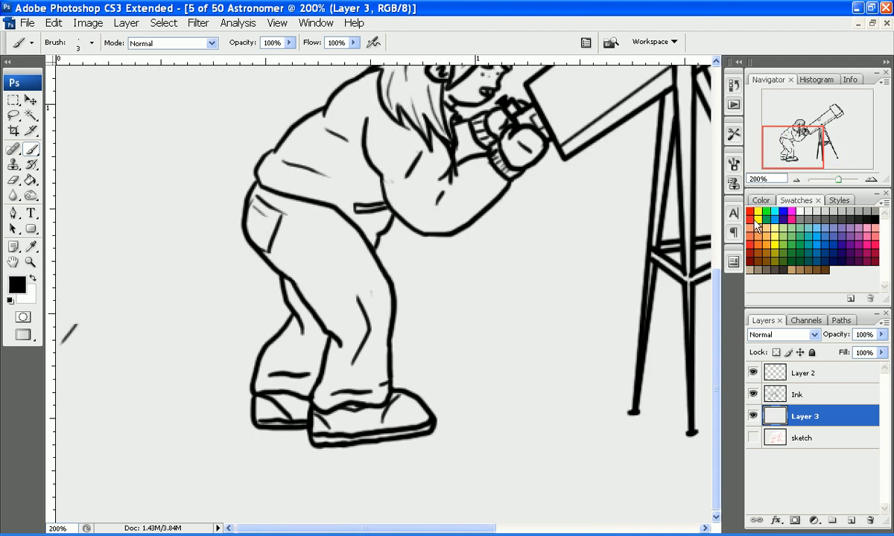
{"action": "key", "text": "ctrl+alt+z"}
- Move the Ink layer above Layer 2 and make Layer 2 the active layer
{"action": "left_click_drag", "start_coordinate": [841, 397], "coordinate": [843, 375]}
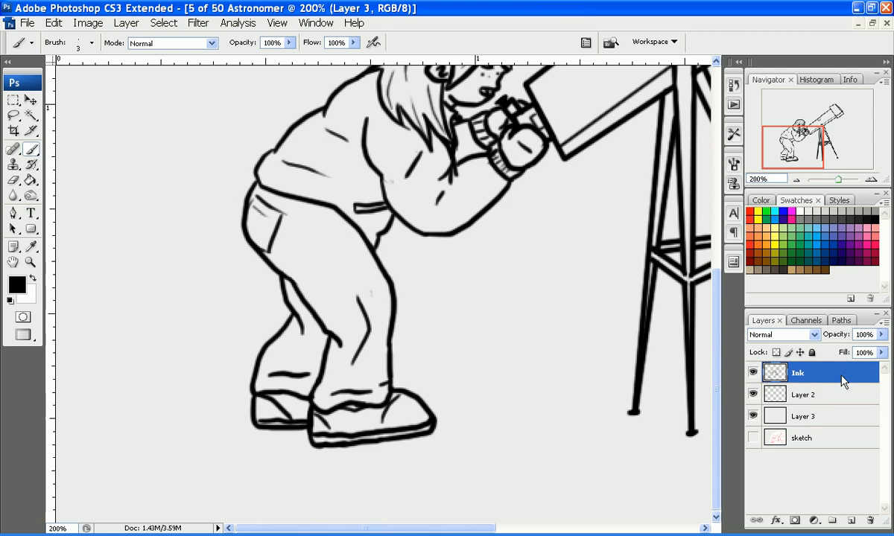
{"action": "left_click", "coordinate": [827, 396]}
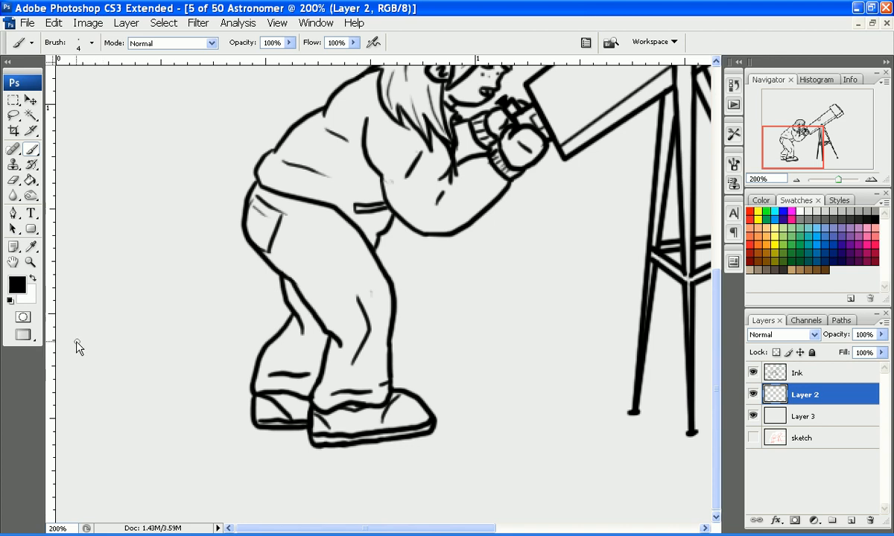
- Try slanted and zigzag grass strokes leading into a ground line behind the girl on Layer 2 with a 4 px brush
{"action": "left_click_drag", "start_coordinate": [74, 331], "coordinate": [59, 347]}
{"action": "left_click_drag", "start_coordinate": [97, 339], "coordinate": [259, 322]}
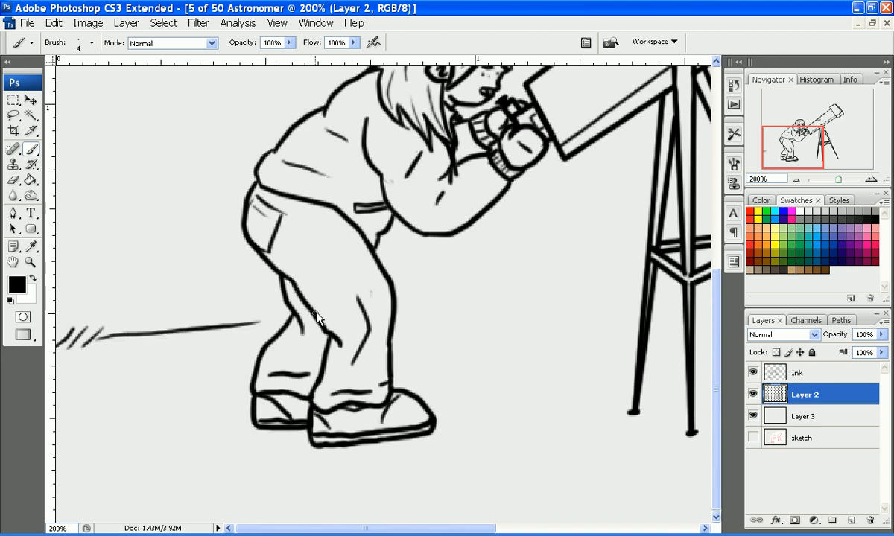
{"action": "key", "text": "ctrl+alt+z"}
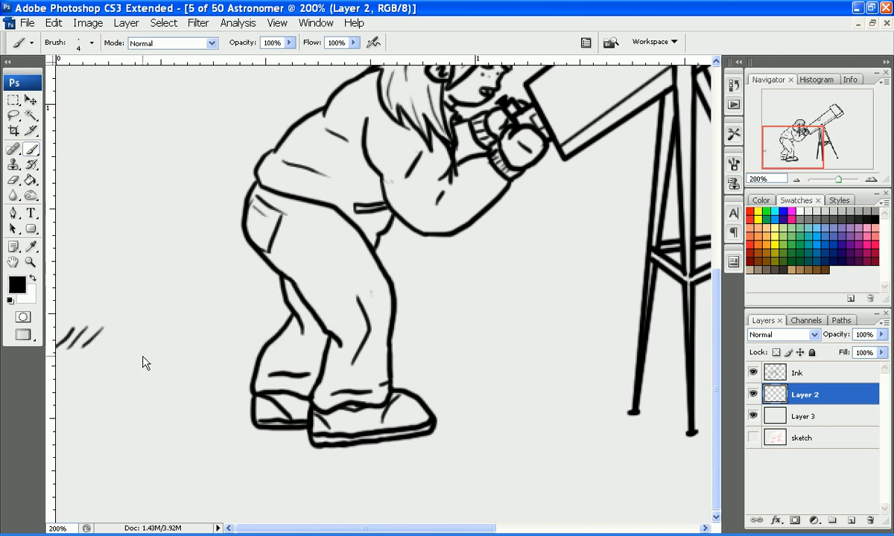
{"action": "key", "text": "ctrl+alt+z"}
{"action": "key", "text": "ctrl+alt+z"}
{"action": "mouse_move", "coordinate": [73, 329]}
{"action": "left_mouse_down"}
{"action": "mouse_move", "coordinate": [109, 331]}
{"action": "mouse_move", "coordinate": [102, 346]}
{"action": "mouse_move", "coordinate": [145, 327]}
{"action": "mouse_move", "coordinate": [132, 338]}
{"action": "mouse_move", "coordinate": [285, 323]}
{"action": "left_mouse_up"}
{"action": "key", "text": "ctrl+alt+z"}
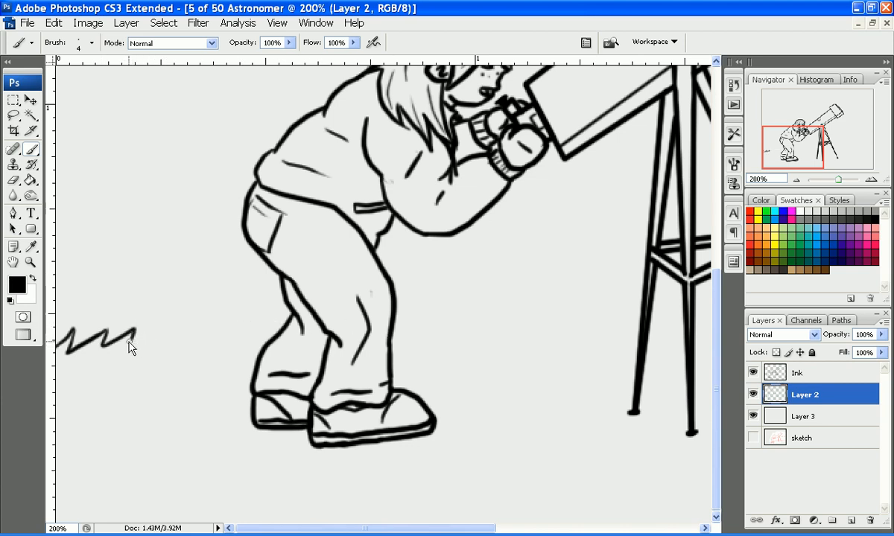
- Try extending the ground line past the girl's legs to a grass tuft by the tripod, and undo all strokes on Layer 2
{"action": "mouse_move", "coordinate": [132, 336]}
{"action": "left_mouse_down"}
{"action": "mouse_move", "coordinate": [169, 331]}
{"action": "mouse_move", "coordinate": [282, 325]}
{"action": "left_mouse_up"}
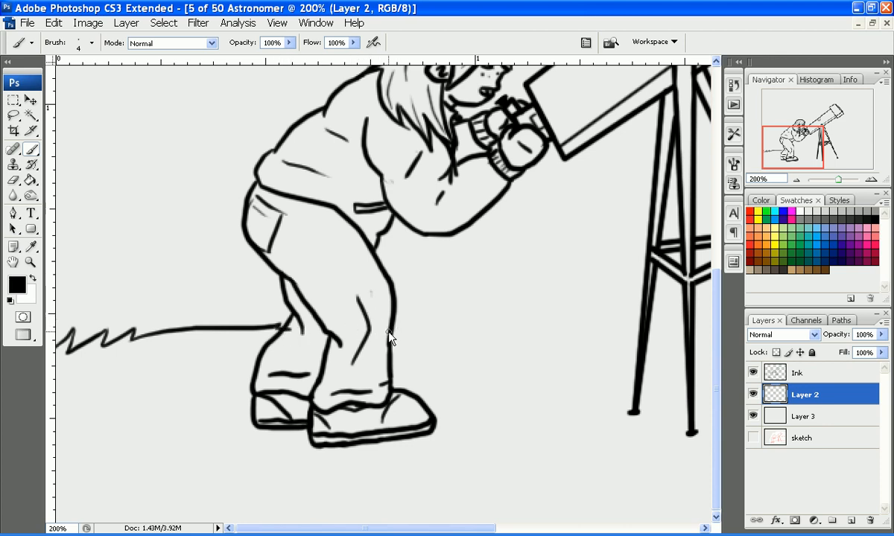
{"action": "left_click", "coordinate": [493, 326], "text": "shift"}
{"action": "left_click", "coordinate": [605, 316], "text": "shift"}
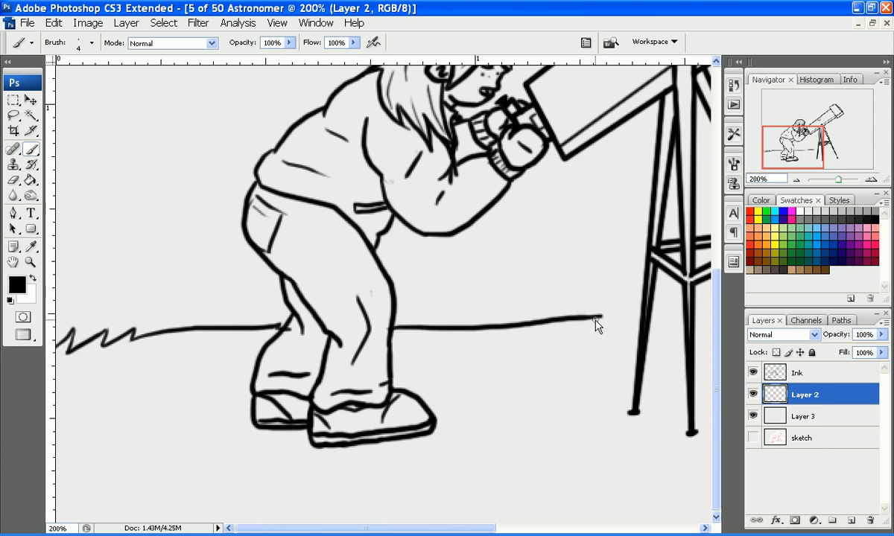
{"action": "mouse_move", "coordinate": [600, 319]}
{"action": "left_mouse_down"}
{"action": "mouse_move", "coordinate": [630, 309]}
{"action": "mouse_move", "coordinate": [618, 328]}
{"action": "left_mouse_up"}
{"action": "left_click_drag", "start_coordinate": [794, 152], "coordinate": [806, 151]}
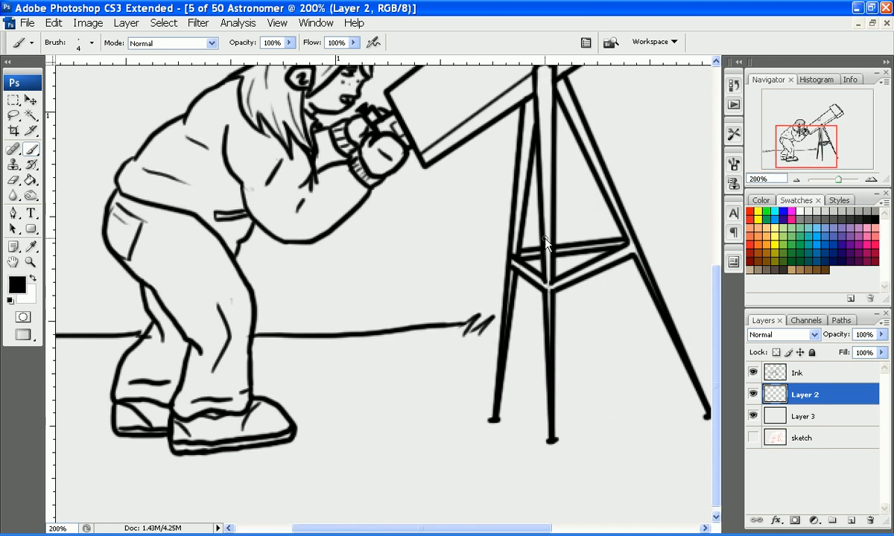
{"action": "key", "text": "ctrl+alt+z"}
{"action": "key", "text": "ctrl+alt+z"}
{"action": "key", "text": "ctrl+alt+z"}
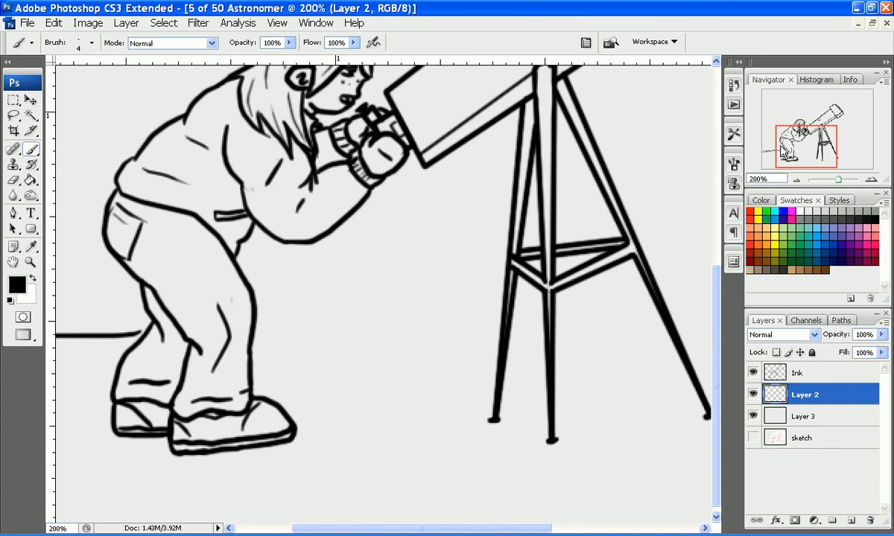
{"action": "left_click_drag", "start_coordinate": [781, 149], "coordinate": [760, 151]}
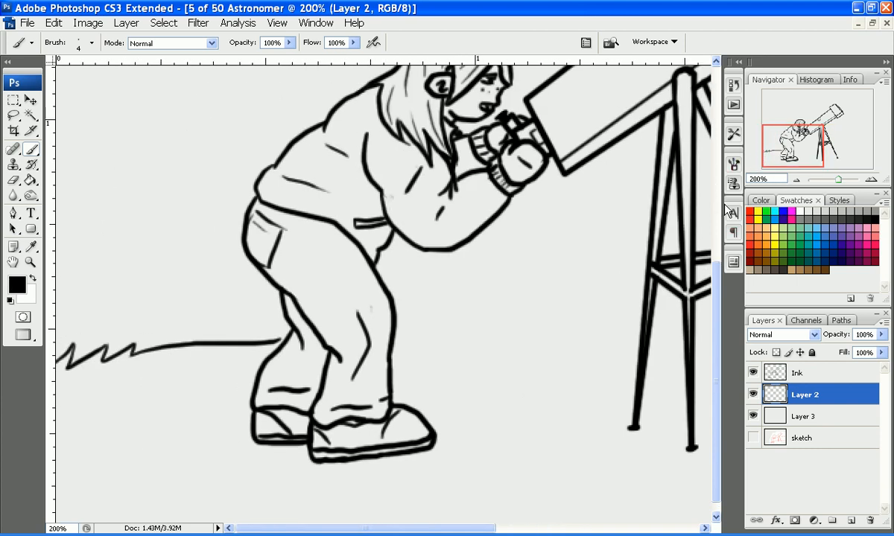
{"action": "key", "text": "ctrl+alt+z"}
{"action": "key", "text": "ctrl+alt+z"}
- Draw a gently curved 4 px black ground line across the canvas behind the girl and tripod on the Ink layer
{"action": "left_click", "coordinate": [801, 373]}
{"action": "key", "text": "ctrl+alt+z"}
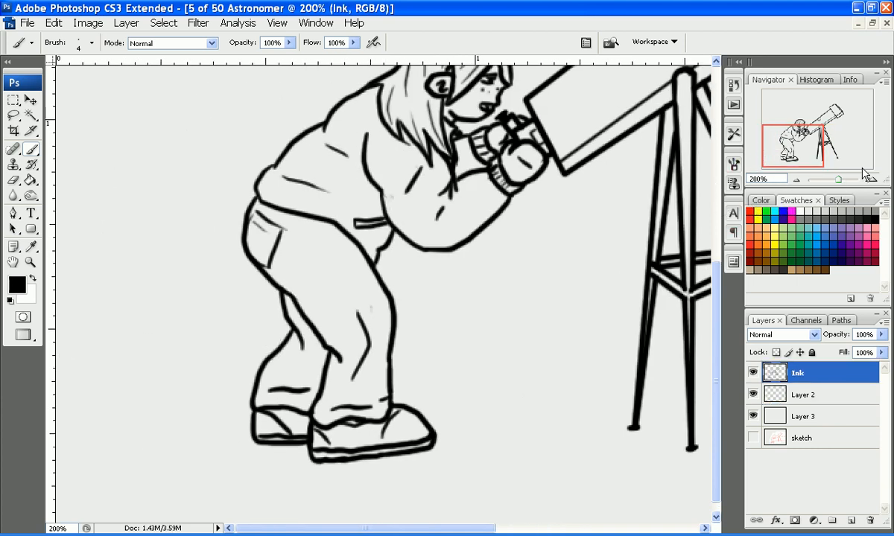
{"action": "left_click", "coordinate": [796, 180]}
{"action": "left_click", "coordinate": [796, 179]}
{"action": "left_click", "coordinate": [796, 180]}
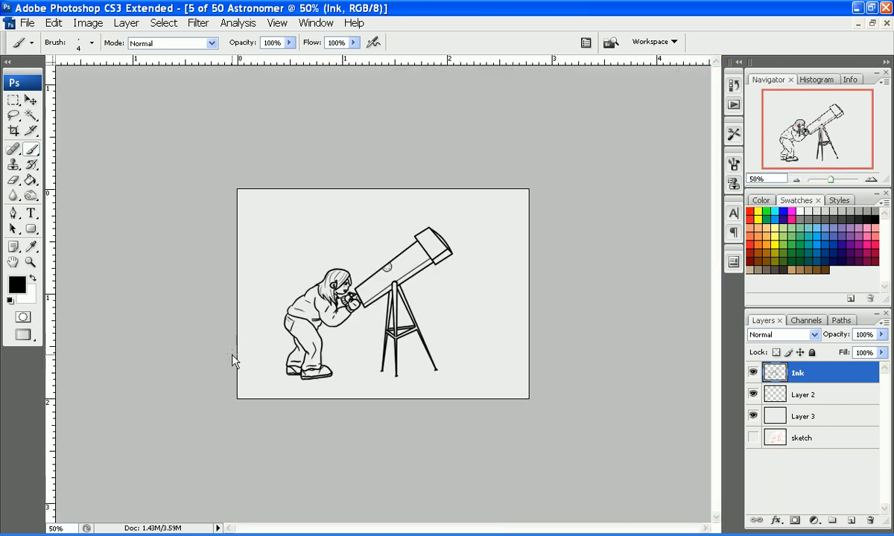
{"action": "mouse_move", "coordinate": [215, 369]}
{"action": "left_mouse_down"}
{"action": "mouse_move", "coordinate": [424, 328]}
{"action": "mouse_move", "coordinate": [499, 323]}
{"action": "left_mouse_up"}
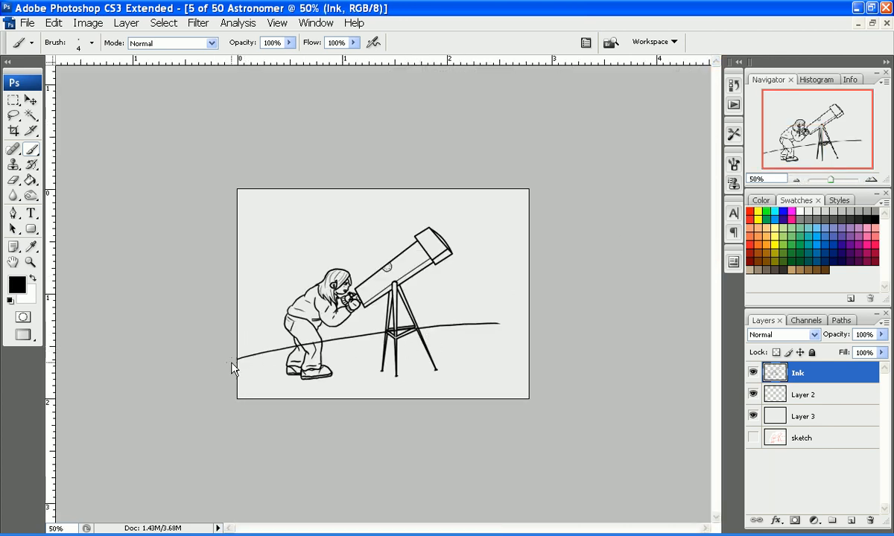
{"action": "key", "text": "ctrl+z"}
{"action": "mouse_move", "coordinate": [219, 370]}
{"action": "left_mouse_down"}
{"action": "mouse_move", "coordinate": [324, 343]}
{"action": "mouse_move", "coordinate": [573, 344]}
{"action": "left_mouse_up"}
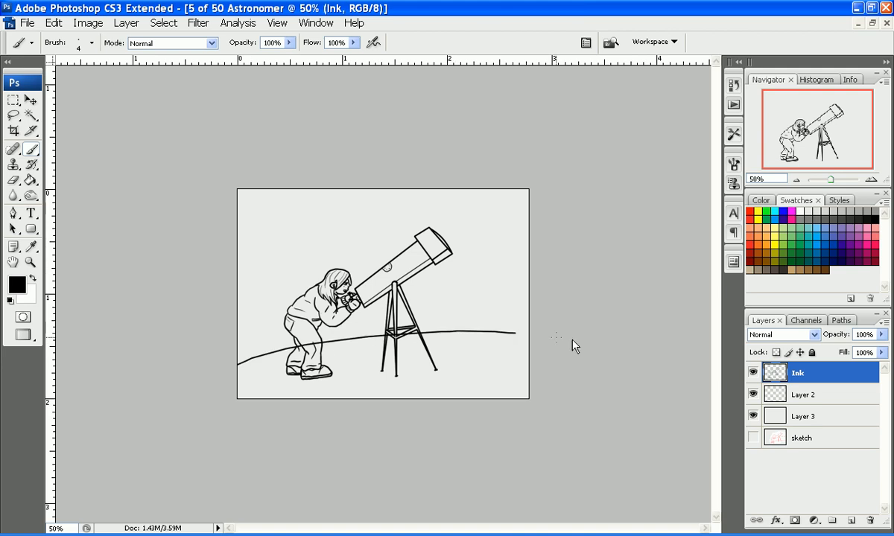
- Draw light diagonal grass strokes along the ground line to the right of the tripod with a 3 px brush
{"action": "left_click", "coordinate": [872, 180]}
{"action": "left_click", "coordinate": [870, 181]}
{"action": "left_click", "coordinate": [870, 181]}
{"action": "left_click_drag", "start_coordinate": [826, 143], "coordinate": [836, 159]}
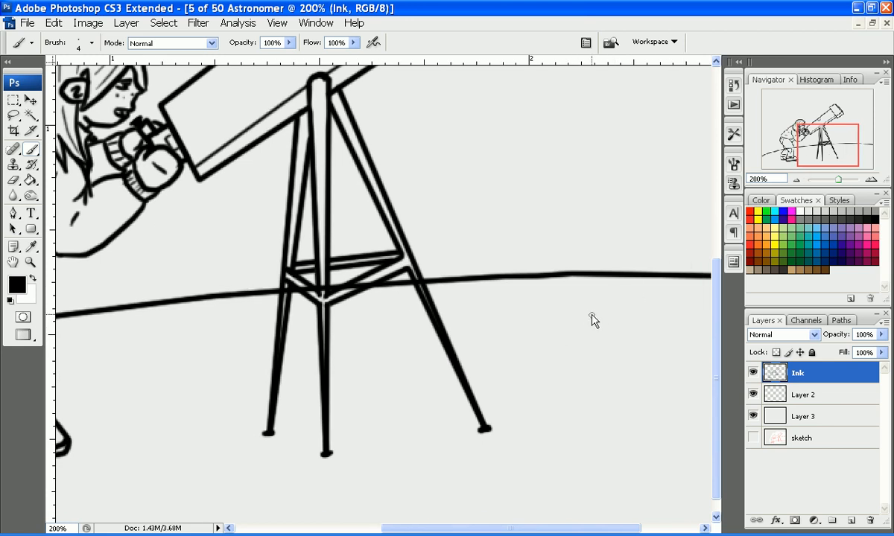
{"action": "left_click_drag", "start_coordinate": [594, 310], "coordinate": [606, 289]}
{"action": "left_click_drag", "start_coordinate": [607, 327], "coordinate": [641, 279]}
{"action": "left_click_drag", "start_coordinate": [560, 301], "coordinate": [575, 278]}
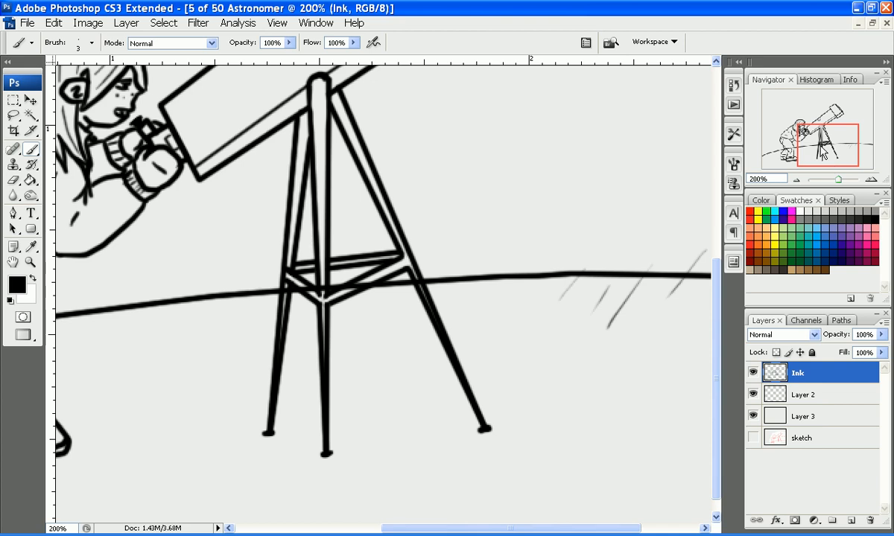
- Try long diagonal grass strokes across the ground line between the girl and the tripod, and undo them
{"action": "left_click_drag", "start_coordinate": [824, 151], "coordinate": [803, 152]}
{"action": "left_click_drag", "start_coordinate": [358, 301], "coordinate": [406, 232]}
{"action": "left_click_drag", "start_coordinate": [382, 307], "coordinate": [427, 247]}
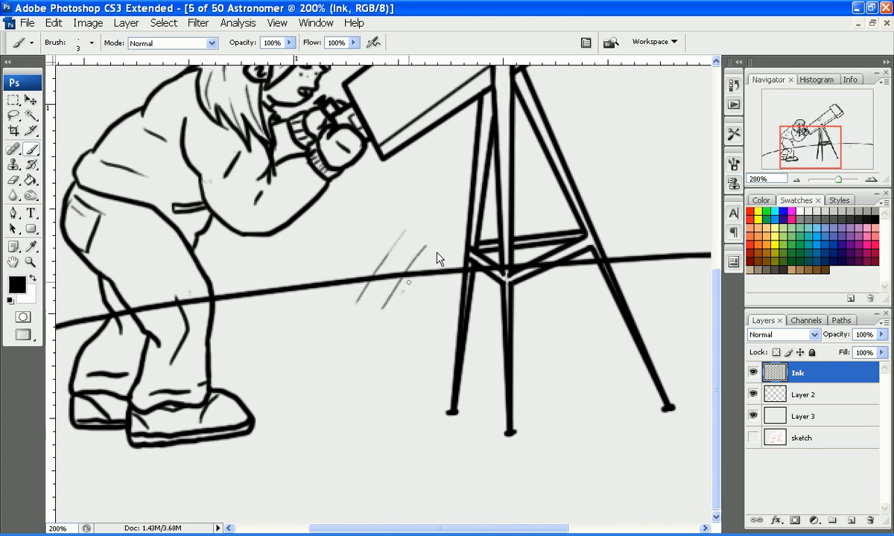
{"action": "left_click_drag", "start_coordinate": [402, 289], "coordinate": [444, 244]}
{"action": "key", "text": "ctrl+alt+z"}
{"action": "key", "text": "ctrl+alt+z"}
{"action": "key", "text": "ctrl+alt+z"}
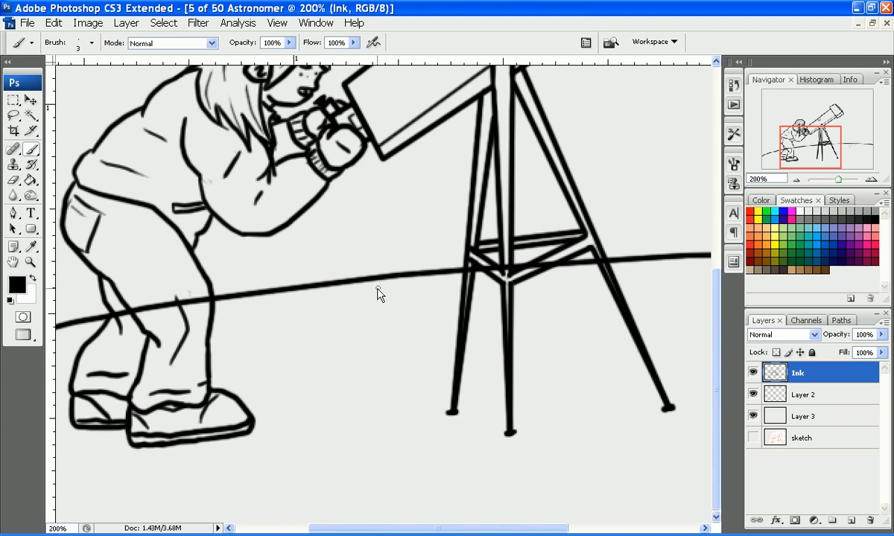
- Draw a small flower with a stem, round petals and grass at its base on the ground line between the girl and tripod
{"action": "left_click_drag", "start_coordinate": [379, 285], "coordinate": [383, 226]}
{"action": "left_click", "coordinate": [387, 225]}
{"action": "left_click", "coordinate": [383, 220]}
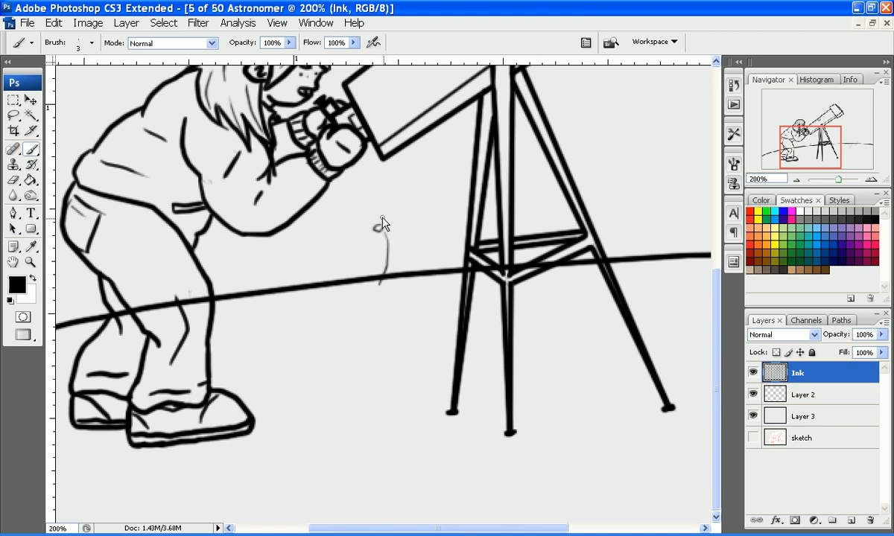
{"action": "left_click", "coordinate": [371, 221]}
{"action": "left_click", "coordinate": [369, 225]}
{"action": "left_click", "coordinate": [372, 234]}
{"action": "left_click", "coordinate": [379, 238]}
{"action": "mouse_move", "coordinate": [387, 271]}
{"action": "left_mouse_down"}
{"action": "mouse_move", "coordinate": [437, 265]}
{"action": "mouse_move", "coordinate": [377, 281]}
{"action": "mouse_move", "coordinate": [348, 277]}
{"action": "mouse_move", "coordinate": [345, 286]}
{"action": "mouse_move", "coordinate": [328, 280]}
{"action": "mouse_move", "coordinate": [354, 299]}
{"action": "mouse_move", "coordinate": [407, 289]}
{"action": "left_mouse_up"}
- Add small grass tufts on the ground below the flower, around the tripod's feet and between its legs
{"action": "mouse_move", "coordinate": [345, 310]}
{"action": "left_mouse_down"}
{"action": "mouse_move", "coordinate": [337, 300]}
{"action": "mouse_move", "coordinate": [327, 305]}
{"action": "left_mouse_up"}
{"action": "left_click_drag", "start_coordinate": [325, 321], "coordinate": [319, 309]}
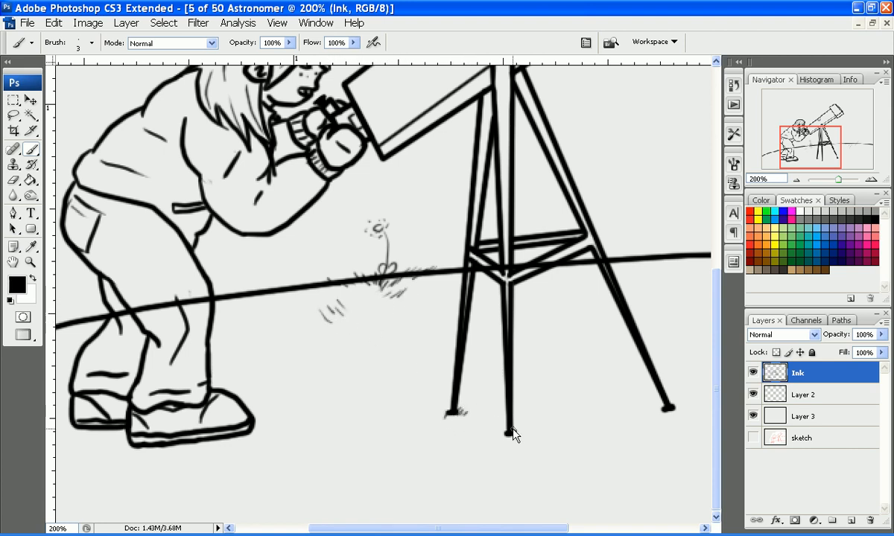
{"action": "left_click_drag", "start_coordinate": [520, 434], "coordinate": [526, 428]}
{"action": "left_click_drag", "start_coordinate": [664, 409], "coordinate": [657, 398]}
{"action": "mouse_move", "coordinate": [559, 330]}
{"action": "left_mouse_down"}
{"action": "mouse_move", "coordinate": [563, 314]}
{"action": "mouse_move", "coordinate": [570, 321]}
{"action": "left_mouse_up"}
{"action": "left_click_drag", "start_coordinate": [571, 331], "coordinate": [575, 324]}
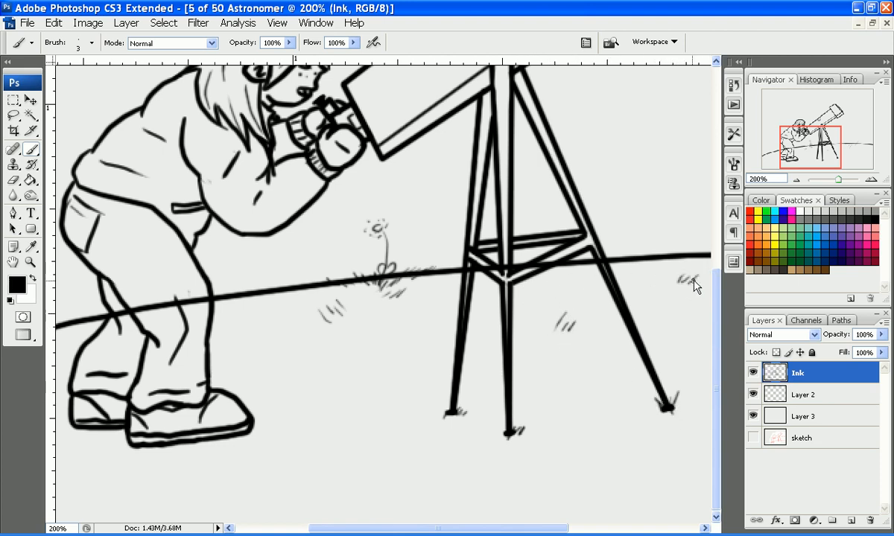
- Erase the long diagonal grass strokes crossing the ground line right of the tripod, using a progressively smaller eraser
{"action": "left_click_drag", "start_coordinate": [811, 156], "coordinate": [841, 151]}
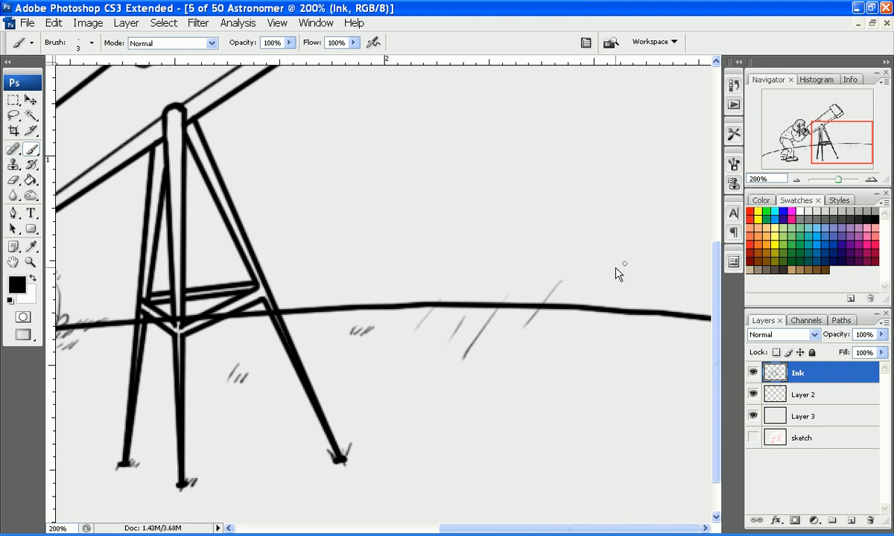
{"action": "key", "text": "e"}
{"action": "mouse_move", "coordinate": [469, 370]}
{"action": "left_mouse_down"}
{"action": "mouse_move", "coordinate": [473, 362]}
{"action": "mouse_move", "coordinate": [532, 357]}
{"action": "mouse_move", "coordinate": [551, 367]}
{"action": "left_mouse_up"}
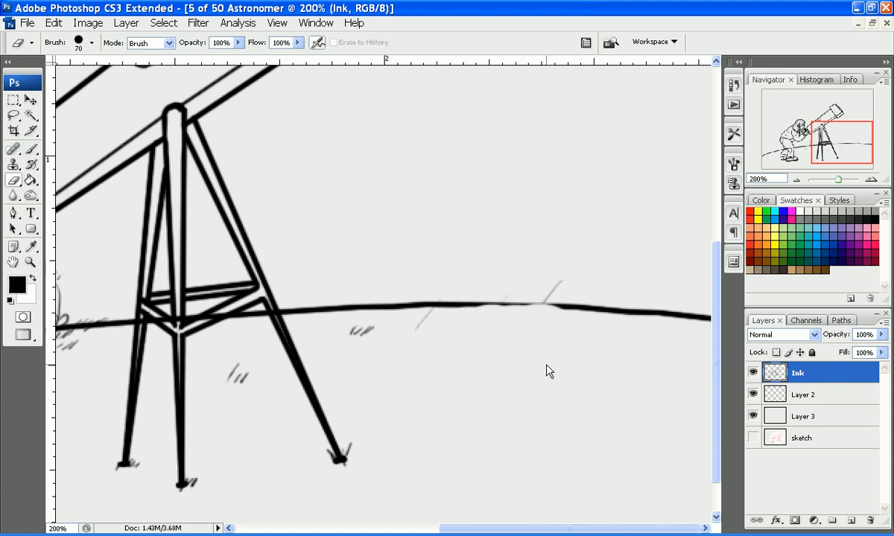
{"action": "key", "text": "ctrl+z"}
{"action": "key", "text": "bracketleft"}
{"action": "key", "text": "bracketleft"}
{"action": "key", "text": "bracketleft"}
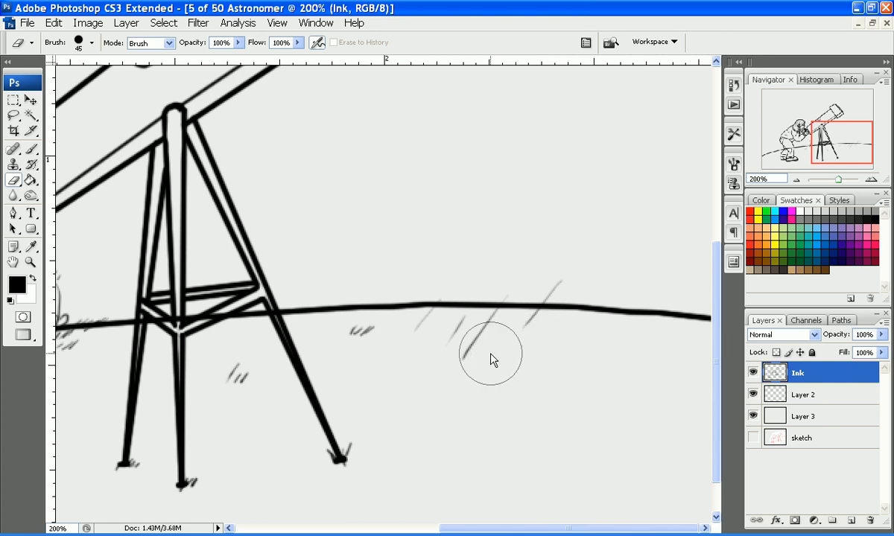
{"action": "left_click_drag", "start_coordinate": [491, 360], "coordinate": [484, 356]}
{"action": "key", "text": "bracketleft"}
{"action": "key", "text": "bracketleft"}
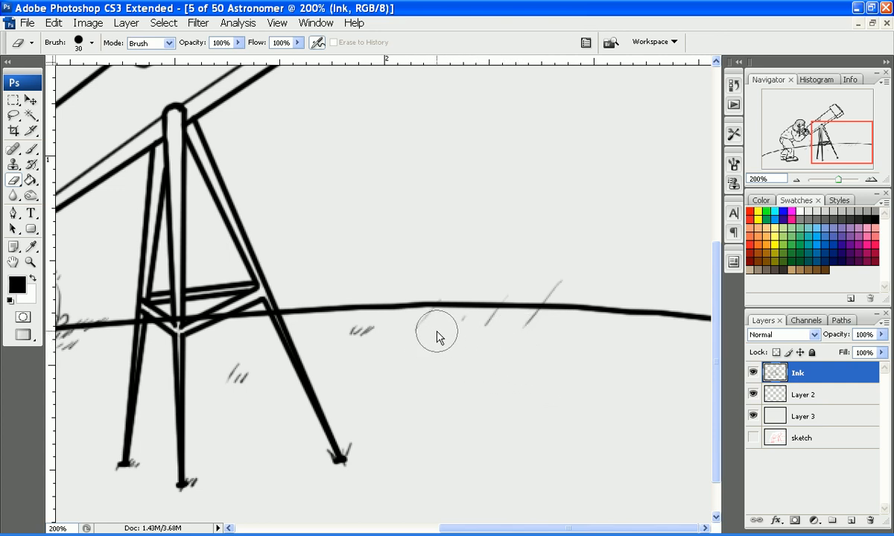
{"action": "mouse_move", "coordinate": [437, 335]}
{"action": "left_mouse_down"}
{"action": "mouse_move", "coordinate": [558, 333]}
{"action": "mouse_move", "coordinate": [529, 336]}
{"action": "mouse_move", "coordinate": [582, 279]}
{"action": "mouse_move", "coordinate": [551, 284]}
{"action": "left_mouse_up"}
{"action": "key", "text": "bracketleft"}
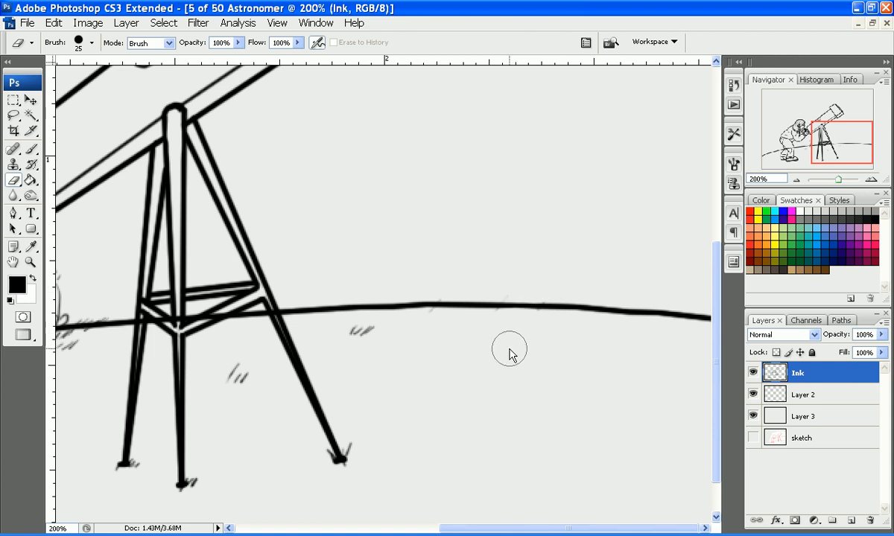
- Brush short, light grass strokes along the ground line to the right of the tripod
{"action": "key", "text": "b"}
{"action": "left_click_drag", "start_coordinate": [433, 305], "coordinate": [446, 299]}
{"action": "left_click_drag", "start_coordinate": [447, 305], "coordinate": [473, 298]}
{"action": "left_click_drag", "start_coordinate": [520, 318], "coordinate": [542, 303]}
{"action": "mouse_move", "coordinate": [531, 311]}
{"action": "left_mouse_down"}
{"action": "mouse_move", "coordinate": [555, 302]}
{"action": "mouse_move", "coordinate": [619, 305]}
{"action": "mouse_move", "coordinate": [576, 321]}
{"action": "mouse_move", "coordinate": [646, 306]}
{"action": "left_mouse_up"}
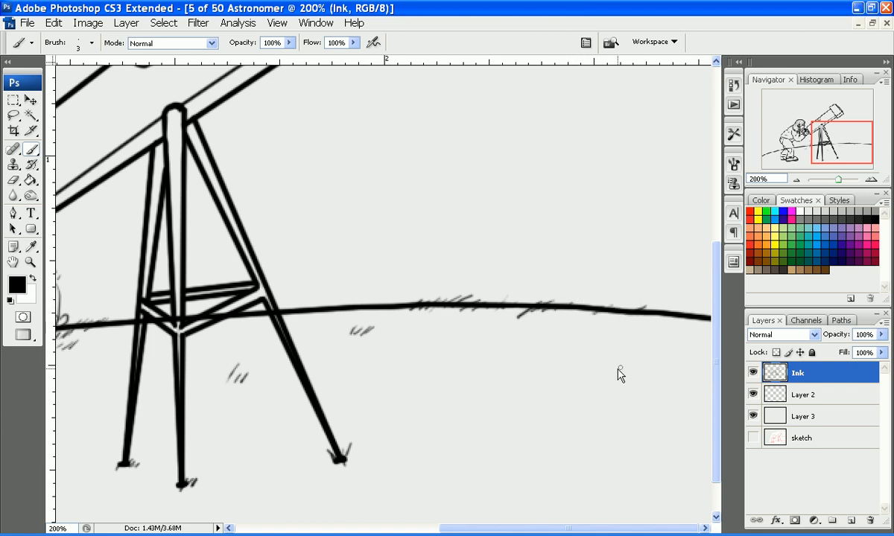
- Try scattering loose diagonal grass strokes over the open ground to the right of the tripod
{"action": "left_click_drag", "start_coordinate": [592, 372], "coordinate": [601, 367]}
{"action": "left_click_drag", "start_coordinate": [602, 373], "coordinate": [624, 367]}
{"action": "left_click_drag", "start_coordinate": [645, 408], "coordinate": [659, 397]}
{"action": "left_click_drag", "start_coordinate": [610, 426], "coordinate": [634, 415]}
{"action": "mouse_move", "coordinate": [465, 448]}
{"action": "left_mouse_down"}
{"action": "mouse_move", "coordinate": [505, 421]}
{"action": "mouse_move", "coordinate": [517, 439]}
{"action": "left_mouse_up"}
{"action": "left_click_drag", "start_coordinate": [509, 458], "coordinate": [526, 446]}
{"action": "left_click_drag", "start_coordinate": [521, 459], "coordinate": [537, 450]}
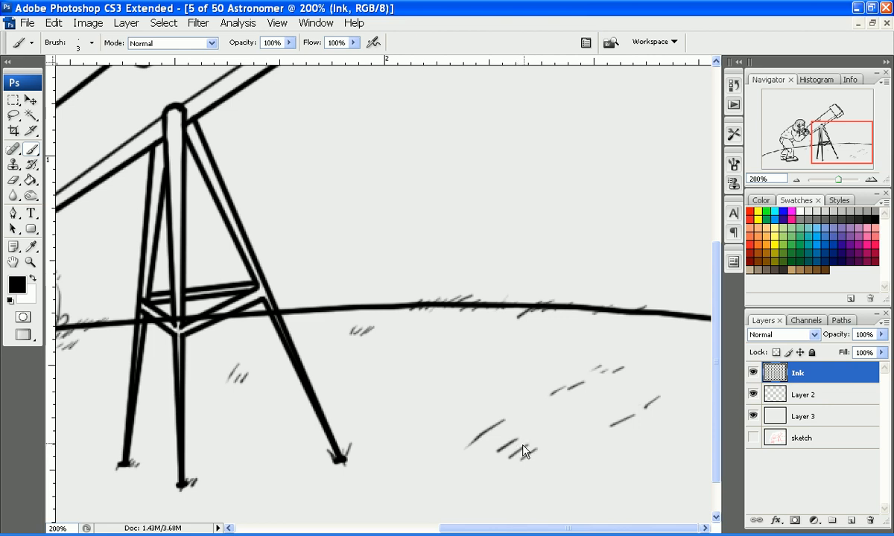
- Undo the latest loose grass strokes right of the tripod and erase the remaining ones
{"action": "key", "text": "ctrl+alt+z"}
{"action": "key", "text": "ctrl+alt+z"}
{"action": "key", "text": "ctrl+alt+z"}
{"action": "key", "text": "ctrl+alt+z"}
{"action": "key", "text": "ctrl+alt+z"}
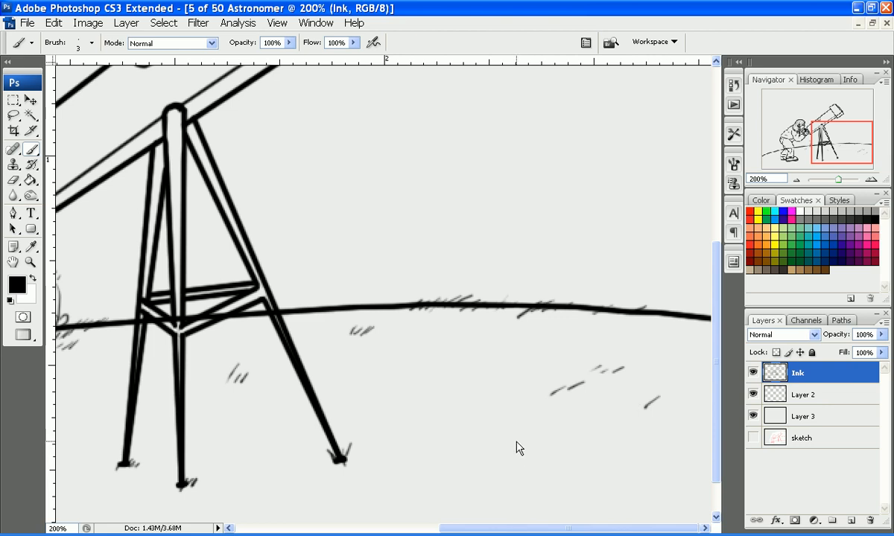
{"action": "key", "text": "e"}
{"action": "left_click_drag", "start_coordinate": [630, 373], "coordinate": [544, 365]}
- Draw two small grass tufts on the ground right of the tripod and another between its left and middle legs
{"action": "key", "text": "b"}
{"action": "mouse_move", "coordinate": [545, 372]}
{"action": "left_mouse_down"}
{"action": "mouse_move", "coordinate": [555, 362]}
{"action": "mouse_move", "coordinate": [575, 365]}
{"action": "left_mouse_up"}
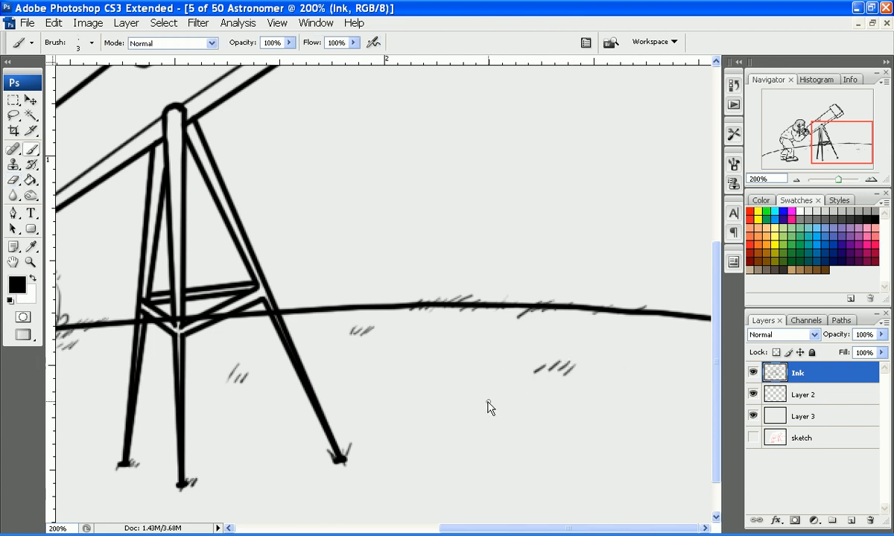
{"action": "left_click_drag", "start_coordinate": [489, 406], "coordinate": [497, 398]}
{"action": "left_click_drag", "start_coordinate": [501, 406], "coordinate": [509, 397]}
{"action": "left_click_drag", "start_coordinate": [514, 405], "coordinate": [537, 399]}
{"action": "left_click_drag", "start_coordinate": [156, 364], "coordinate": [161, 355]}
{"action": "left_click_drag", "start_coordinate": [163, 368], "coordinate": [169, 358]}
- Draw a grass tuft on the ground between the girl's shoes and the tripod, undoing the first, lower stroke
{"action": "left_click_drag", "start_coordinate": [842, 143], "coordinate": [808, 147]}
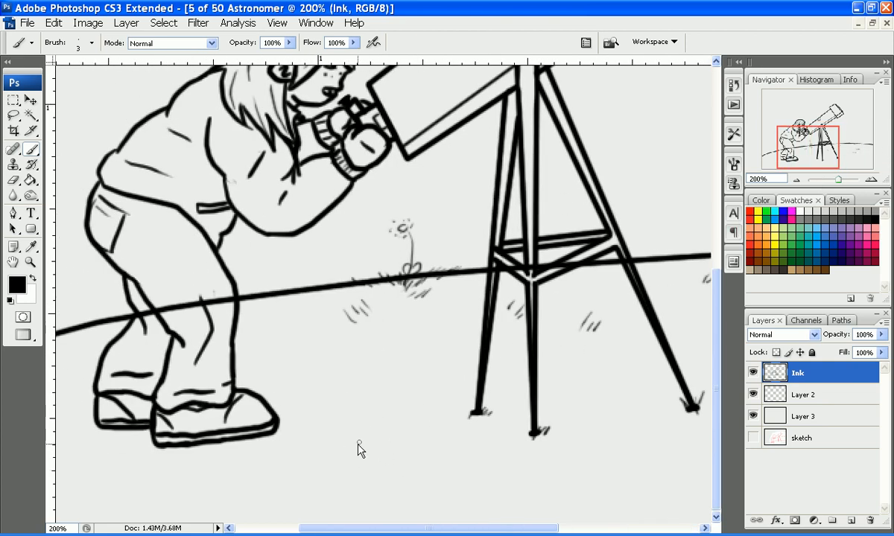
{"action": "mouse_move", "coordinate": [342, 465]}
{"action": "left_mouse_down"}
{"action": "mouse_move", "coordinate": [363, 438]}
{"action": "mouse_move", "coordinate": [372, 444]}
{"action": "left_mouse_up"}
{"action": "key", "text": "ctrl+alt+z"}
{"action": "mouse_move", "coordinate": [353, 438]}
{"action": "left_mouse_down"}
{"action": "mouse_move", "coordinate": [366, 420]}
{"action": "mouse_move", "coordinate": [386, 421]}
{"action": "left_mouse_up"}
- Add grass strokes on the ground line behind the girl and small tufts on the ground behind and below her shoes
{"action": "left_click_drag", "start_coordinate": [804, 158], "coordinate": [789, 159]}
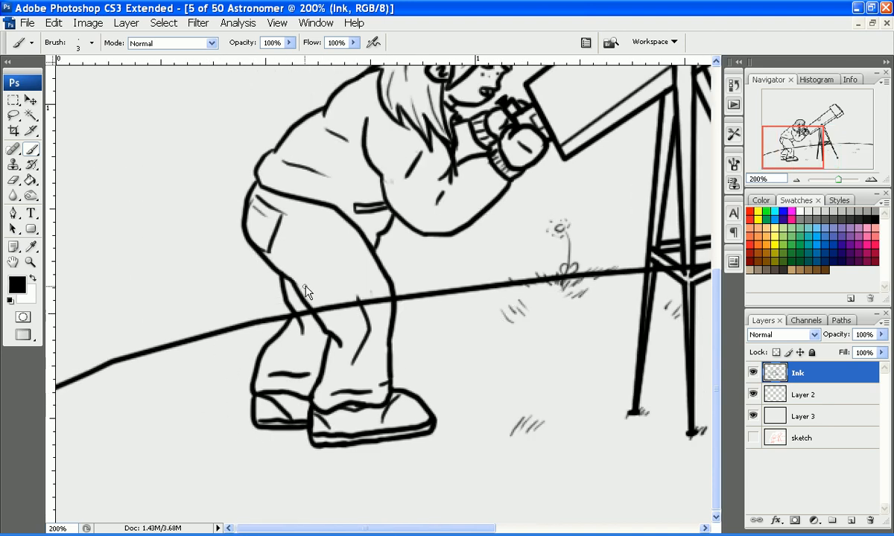
{"action": "left_click_drag", "start_coordinate": [181, 349], "coordinate": [189, 337]}
{"action": "left_click_drag", "start_coordinate": [195, 347], "coordinate": [206, 337]}
{"action": "left_click_drag", "start_coordinate": [136, 388], "coordinate": [144, 378]}
{"action": "left_click_drag", "start_coordinate": [149, 386], "coordinate": [159, 376]}
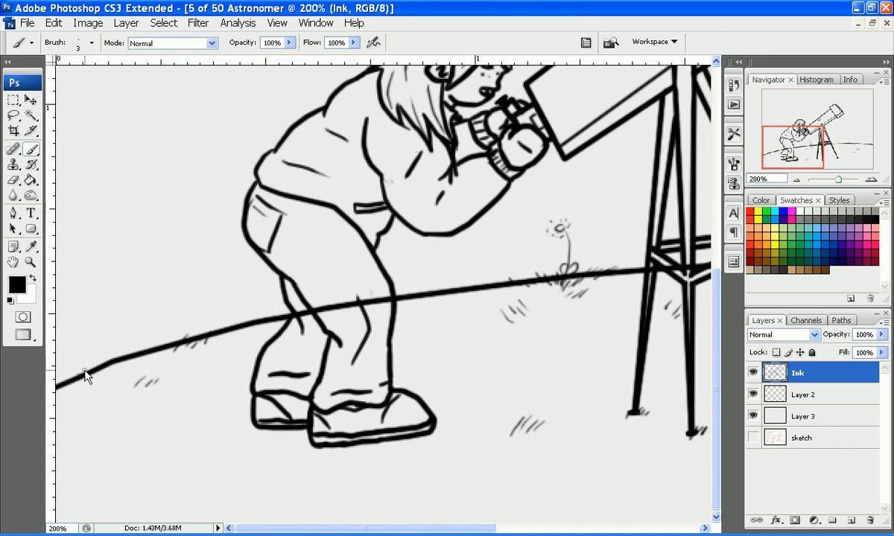
{"action": "left_click_drag", "start_coordinate": [85, 371], "coordinate": [90, 362]}
{"action": "left_click_drag", "start_coordinate": [93, 371], "coordinate": [98, 361]}
{"action": "left_click_drag", "start_coordinate": [130, 468], "coordinate": [139, 457]}
{"action": "left_click_drag", "start_coordinate": [141, 465], "coordinate": [151, 453]}
{"action": "left_click_drag", "start_coordinate": [327, 473], "coordinate": [336, 462]}
{"action": "left_click_drag", "start_coordinate": [340, 467], "coordinate": [349, 457]}
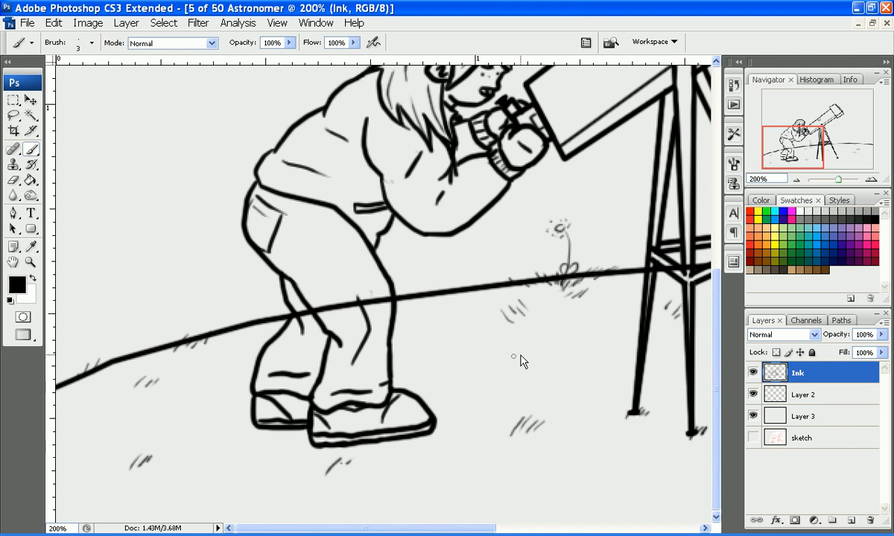
{"action": "left_click", "coordinate": [838, 399]}
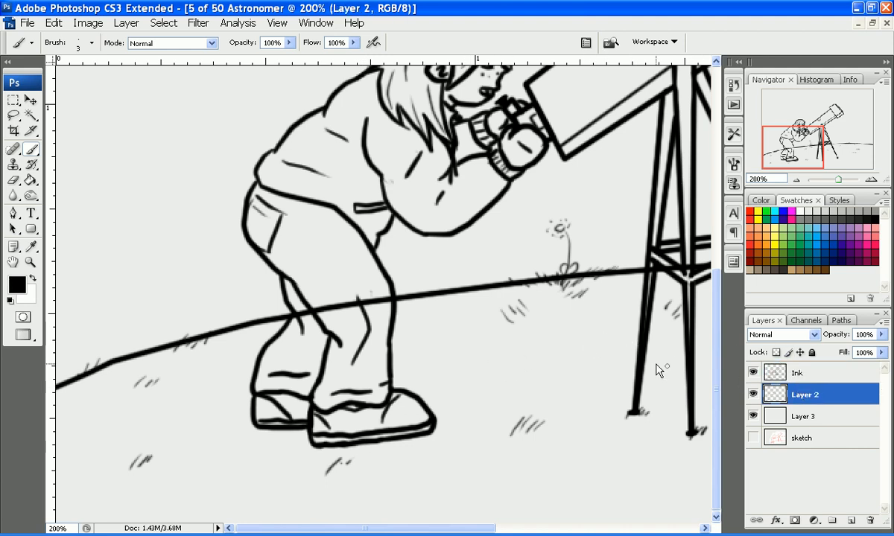
{"action": "key", "text": "e"}
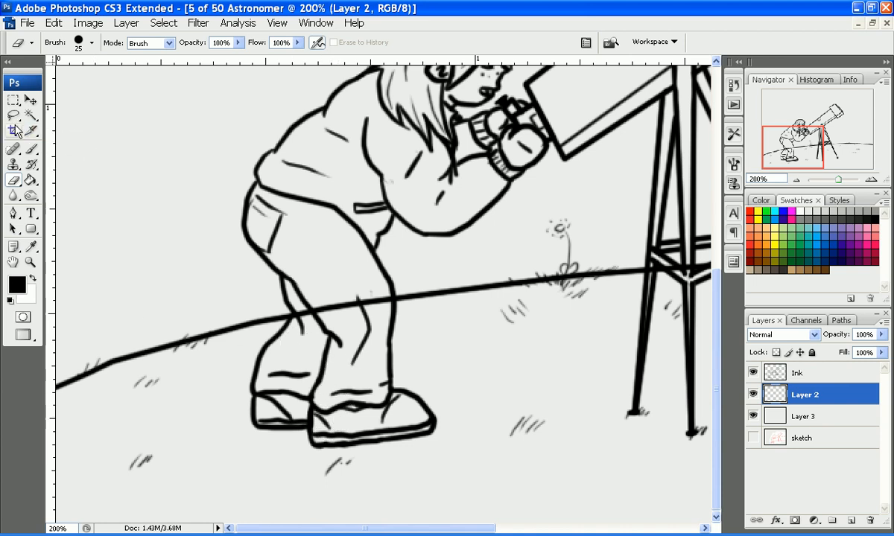
{"action": "left_click", "coordinate": [32, 149]}
{"action": "left_click", "coordinate": [15, 166]}
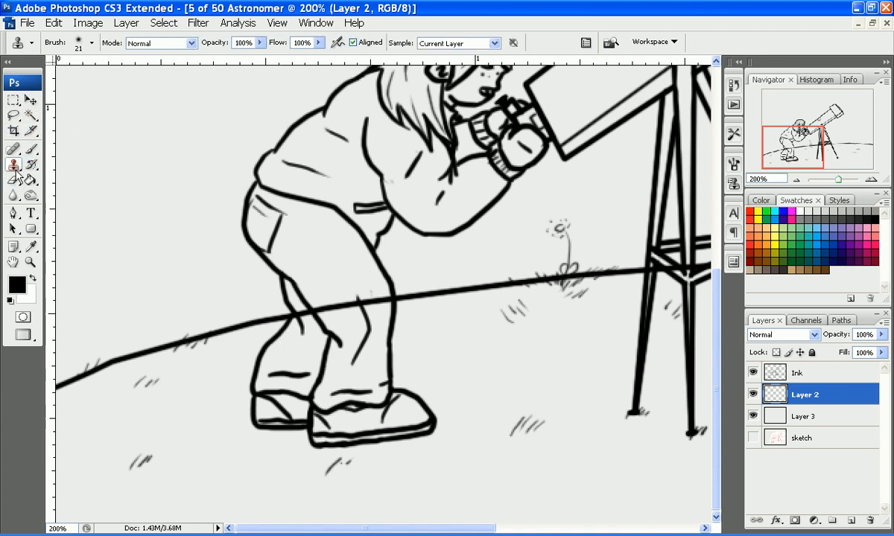
- Erase the ground line where it crosses the girl's trouser legs on the Ink layer, using a 7 px eraser
{"action": "left_click", "coordinate": [14, 180]}
{"action": "left_click", "coordinate": [869, 180]}
{"action": "left_click", "coordinate": [869, 179]}
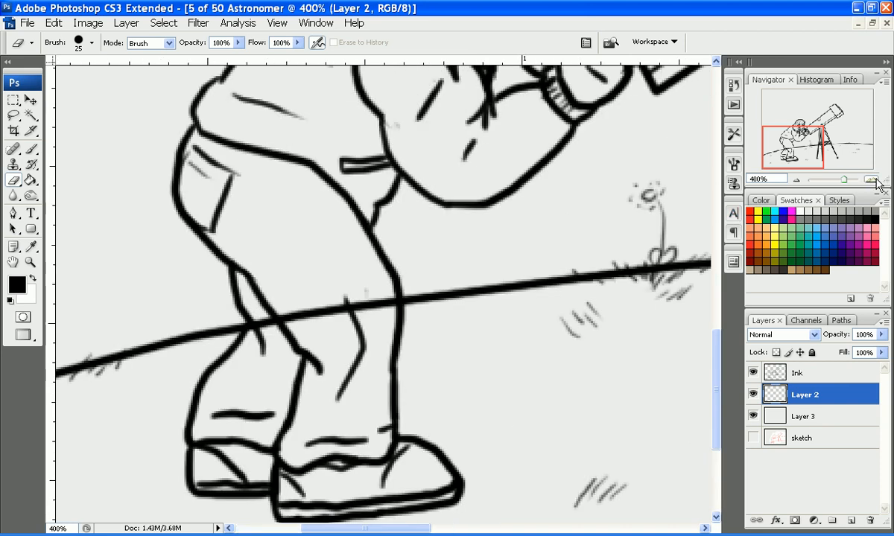
{"action": "left_click", "coordinate": [868, 181]}
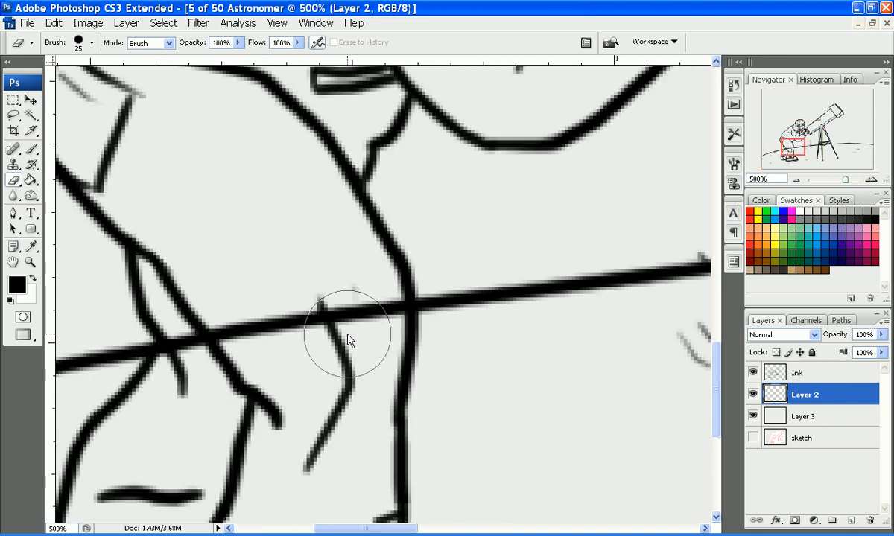
{"action": "key", "text": "bracketleft"}
{"action": "key", "text": "bracketleft"}
{"action": "key", "text": "bracketleft"}
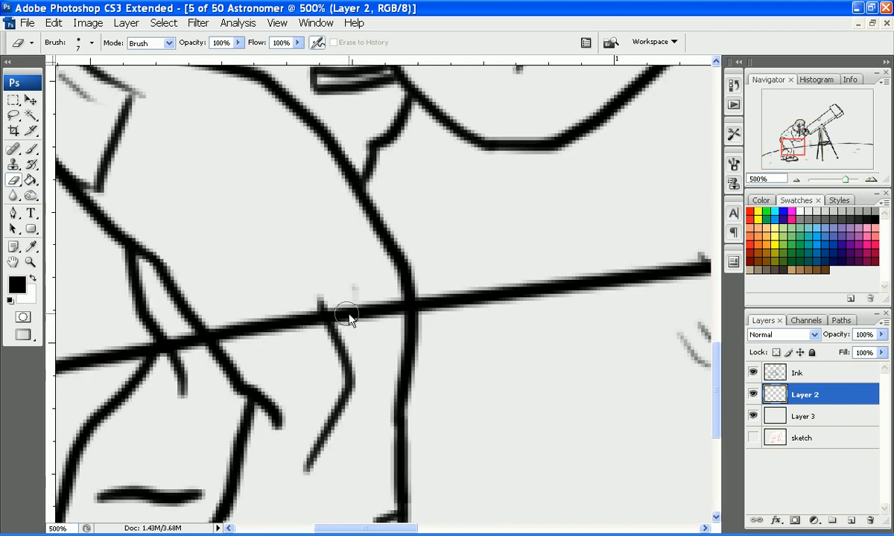
{"action": "left_click", "coordinate": [853, 375]}
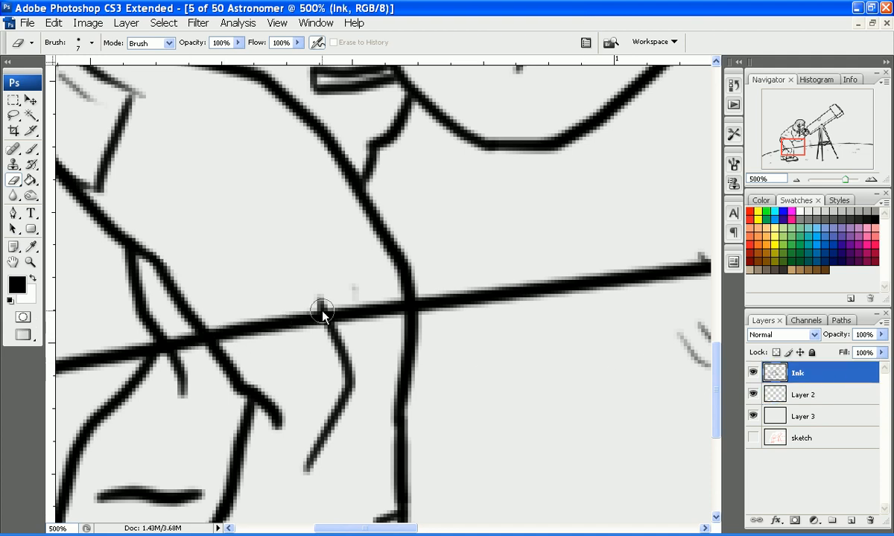
{"action": "left_click", "coordinate": [348, 313]}
{"action": "left_click", "coordinate": [343, 309]}
{"action": "left_click_drag", "start_coordinate": [376, 316], "coordinate": [395, 311]}
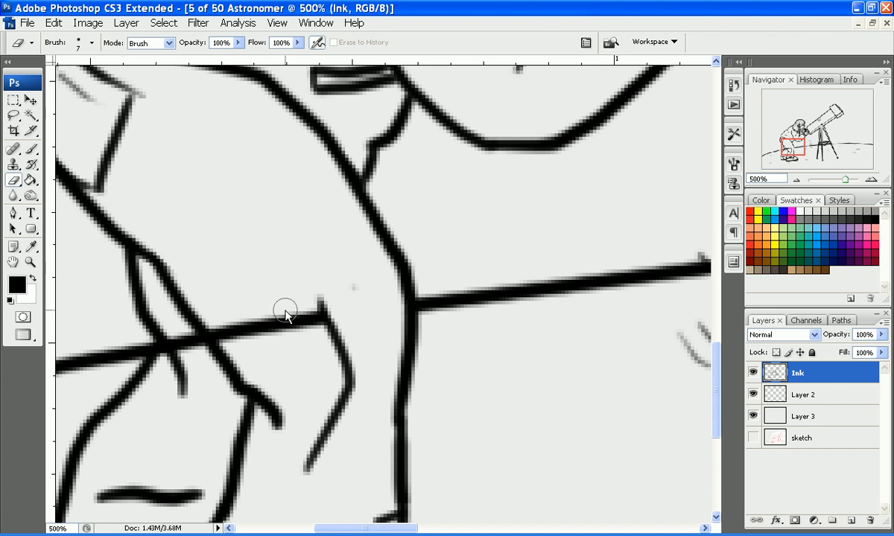
{"action": "mouse_move", "coordinate": [293, 321]}
{"action": "left_mouse_down"}
{"action": "mouse_move", "coordinate": [308, 319]}
{"action": "mouse_move", "coordinate": [235, 313]}
{"action": "mouse_move", "coordinate": [228, 331]}
{"action": "mouse_move", "coordinate": [220, 325]}
{"action": "mouse_move", "coordinate": [189, 354]}
{"action": "mouse_move", "coordinate": [189, 342]}
{"action": "left_mouse_up"}
- Erase the ground line's leftover end at the girl's back knee with a 4 px eraser and redraw the crease there
{"action": "key", "text": "bracketleft"}
{"action": "key", "text": "bracketleft"}
{"action": "key", "text": "bracketleft"}
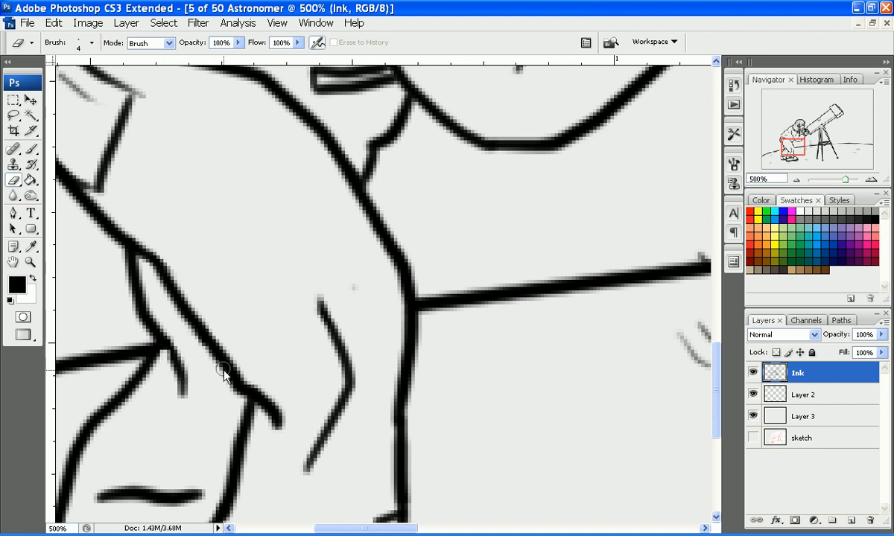
{"action": "left_click_drag", "start_coordinate": [789, 150], "coordinate": [783, 156]}
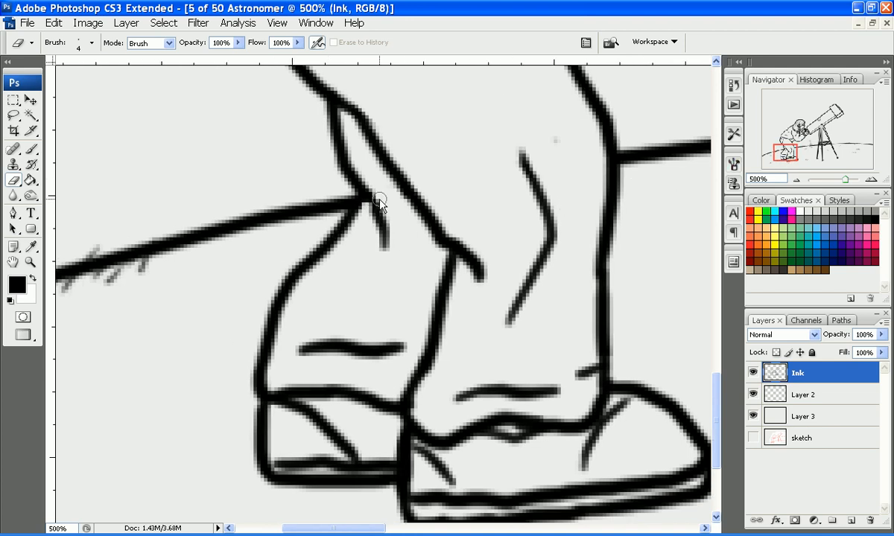
{"action": "left_click_drag", "start_coordinate": [368, 199], "coordinate": [373, 205]}
{"action": "key", "text": "b"}
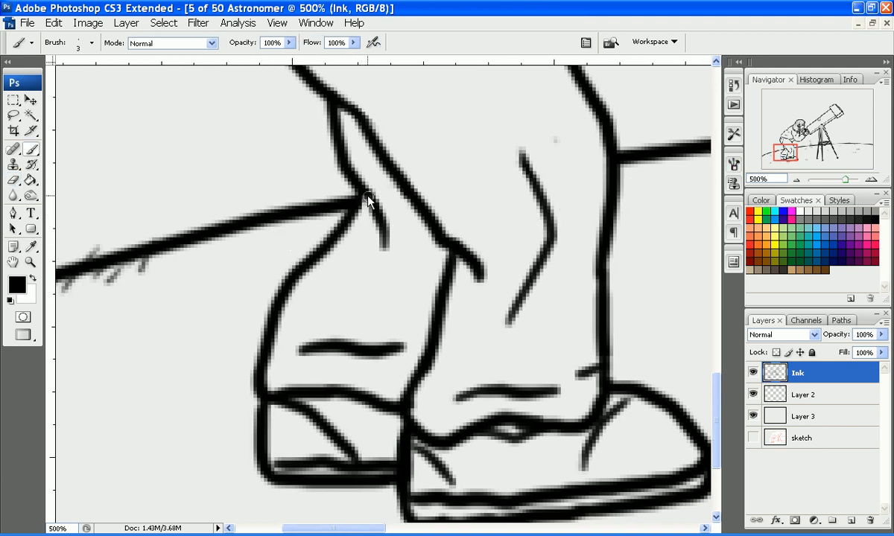
{"action": "left_click_drag", "start_coordinate": [368, 199], "coordinate": [381, 220]}
- Erase the ground line inside the tripod's left leg, middle leg and front braces with a 1 px eraser
{"action": "left_click_drag", "start_coordinate": [795, 155], "coordinate": [825, 151]}
{"action": "key", "text": "e"}
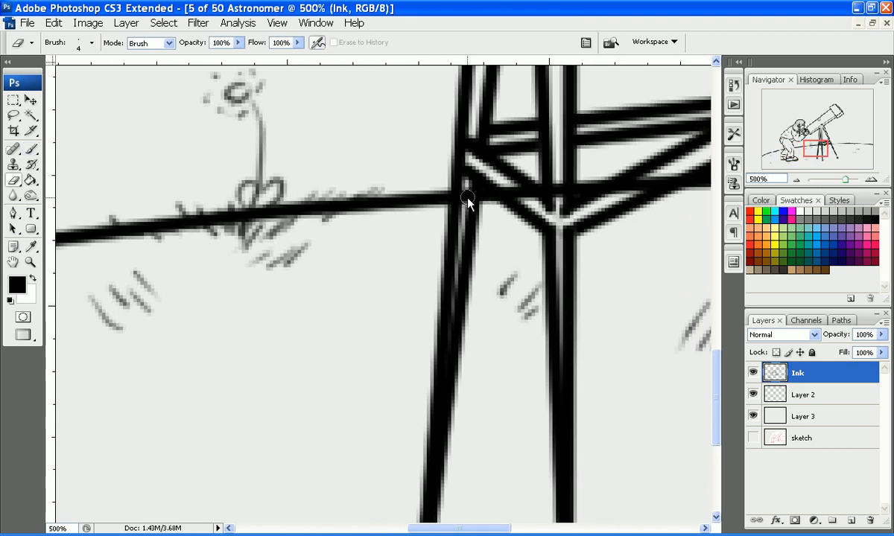
{"action": "mouse_move", "coordinate": [464, 200]}
{"action": "left_mouse_down"}
{"action": "mouse_move", "coordinate": [463, 188]}
{"action": "mouse_move", "coordinate": [470, 204]}
{"action": "left_mouse_up"}
{"action": "key", "text": "ctrl+z"}
{"action": "key", "text": "bracketleft"}
{"action": "key", "text": "bracketleft"}
{"action": "key", "text": "bracketleft"}
{"action": "left_click_drag", "start_coordinate": [463, 209], "coordinate": [465, 182]}
{"action": "mouse_move", "coordinate": [520, 195]}
{"action": "left_mouse_down"}
{"action": "mouse_move", "coordinate": [506, 184]}
{"action": "mouse_move", "coordinate": [534, 203]}
{"action": "left_mouse_up"}
{"action": "left_click_drag", "start_coordinate": [552, 170], "coordinate": [556, 195]}
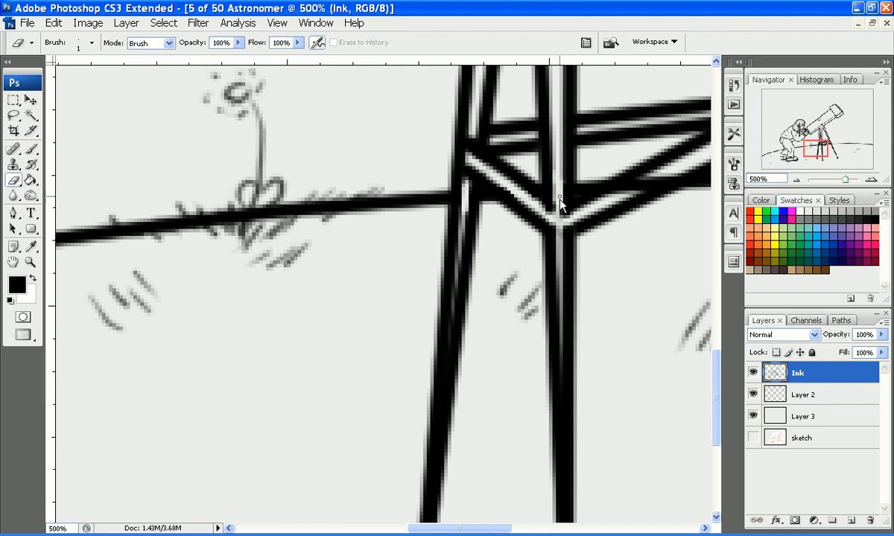
{"action": "key", "text": "ctrl+z"}
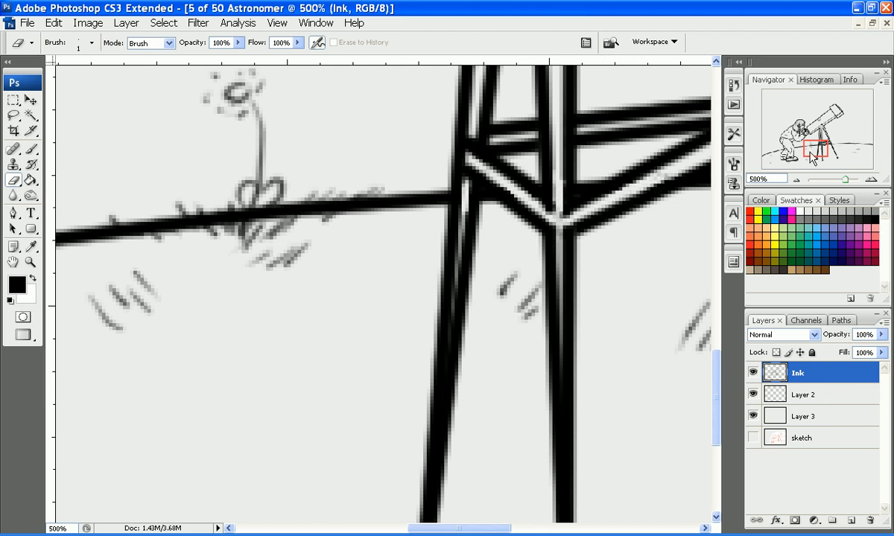
- Inspect the tripod's right leg and the telescope, and view the whole drawing at 66.67%
{"action": "left_click_drag", "start_coordinate": [821, 152], "coordinate": [831, 153]}
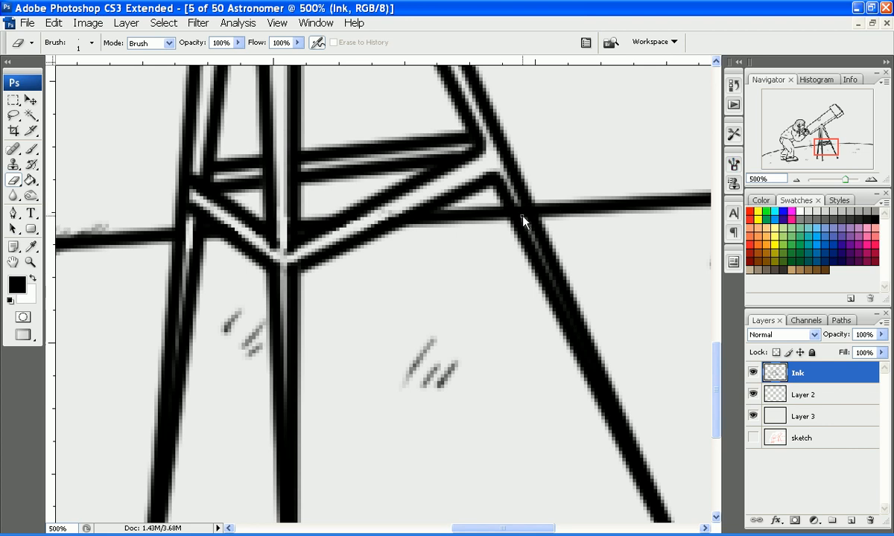
{"action": "left_click", "coordinate": [797, 180]}
{"action": "left_click", "coordinate": [797, 180]}
{"action": "left_click", "coordinate": [797, 179]}
{"action": "left_click_drag", "start_coordinate": [824, 151], "coordinate": [835, 126]}
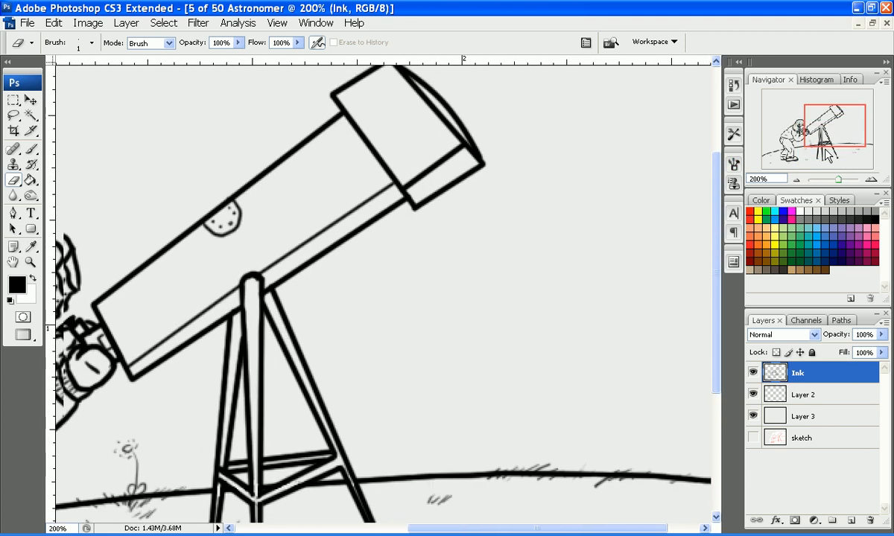
{"action": "left_click", "coordinate": [798, 180]}
{"action": "left_click", "coordinate": [798, 180]}
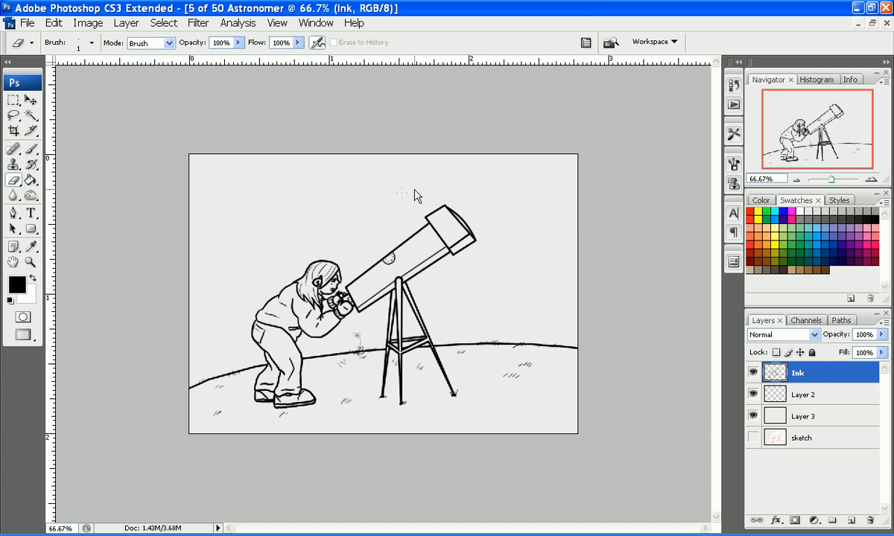
{"action": "key", "text": "b"}
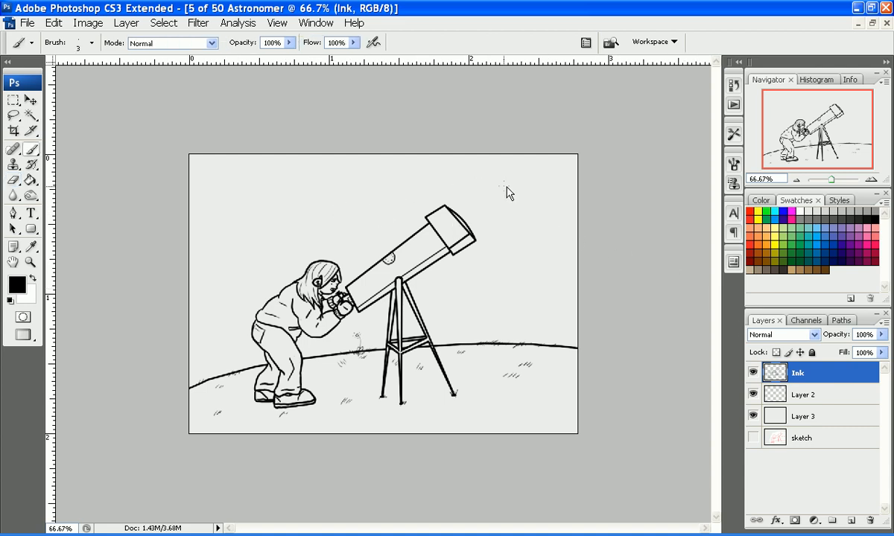
{"action": "left_click", "coordinate": [549, 181]}
{"action": "left_click", "coordinate": [552, 203]}
{"action": "left_click", "coordinate": [474, 161]}
{"action": "left_click", "coordinate": [427, 174]}
{"action": "left_click", "coordinate": [387, 167]}
{"action": "left_click", "coordinate": [309, 189]}
{"action": "left_click", "coordinate": [292, 168]}
{"action": "left_click", "coordinate": [266, 216]}
{"action": "left_click", "coordinate": [262, 221]}
{"action": "left_click", "coordinate": [328, 183]}
{"action": "mouse_move", "coordinate": [319, 192]}
{"action": "left_mouse_down"}
{"action": "mouse_move", "coordinate": [347, 151]}
{"action": "mouse_move", "coordinate": [274, 210]}
{"action": "mouse_move", "coordinate": [262, 186]}
{"action": "mouse_move", "coordinate": [406, 147]}
{"action": "mouse_move", "coordinate": [459, 150]}
{"action": "mouse_move", "coordinate": [534, 163]}
{"action": "mouse_move", "coordinate": [579, 214]}
{"action": "mouse_move", "coordinate": [548, 221]}
{"action": "mouse_move", "coordinate": [543, 198]}
{"action": "mouse_move", "coordinate": [555, 229]}
{"action": "left_mouse_up"}
- Switch to the Magic Wand tool with the Ink layer active
{"action": "left_click", "coordinate": [31, 117]}
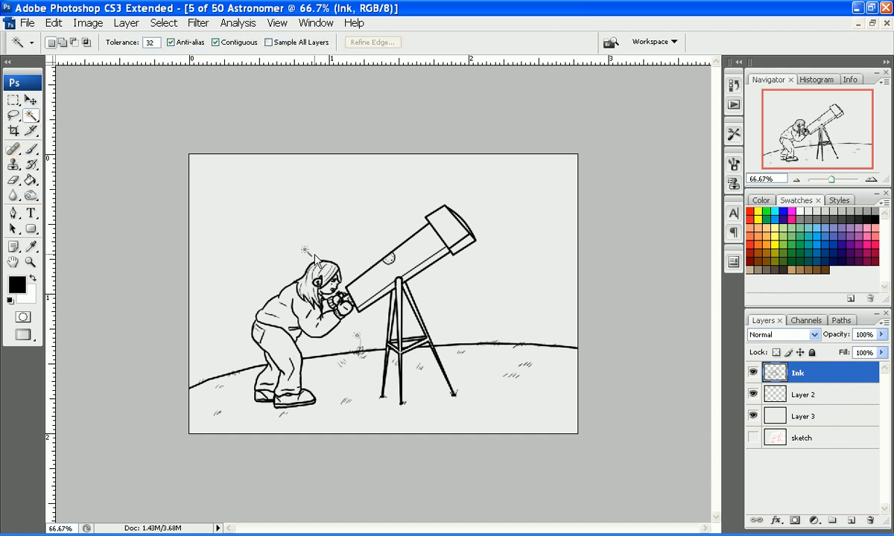